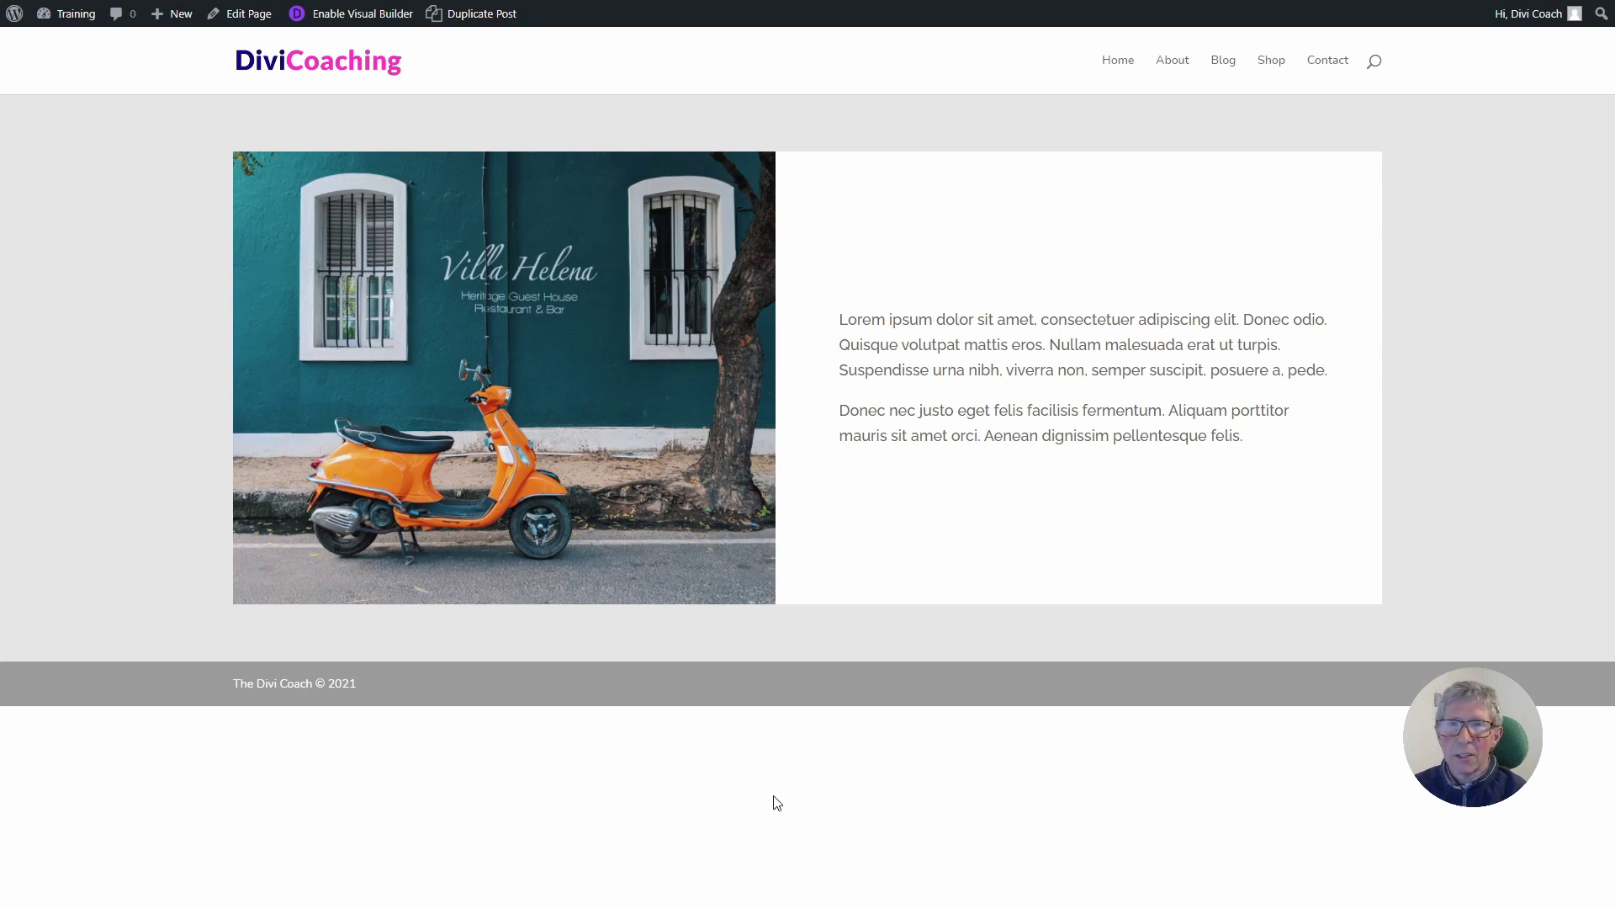
Reload the page to clear the old image-and-text section, leaving only the header and footer.
key(F5)
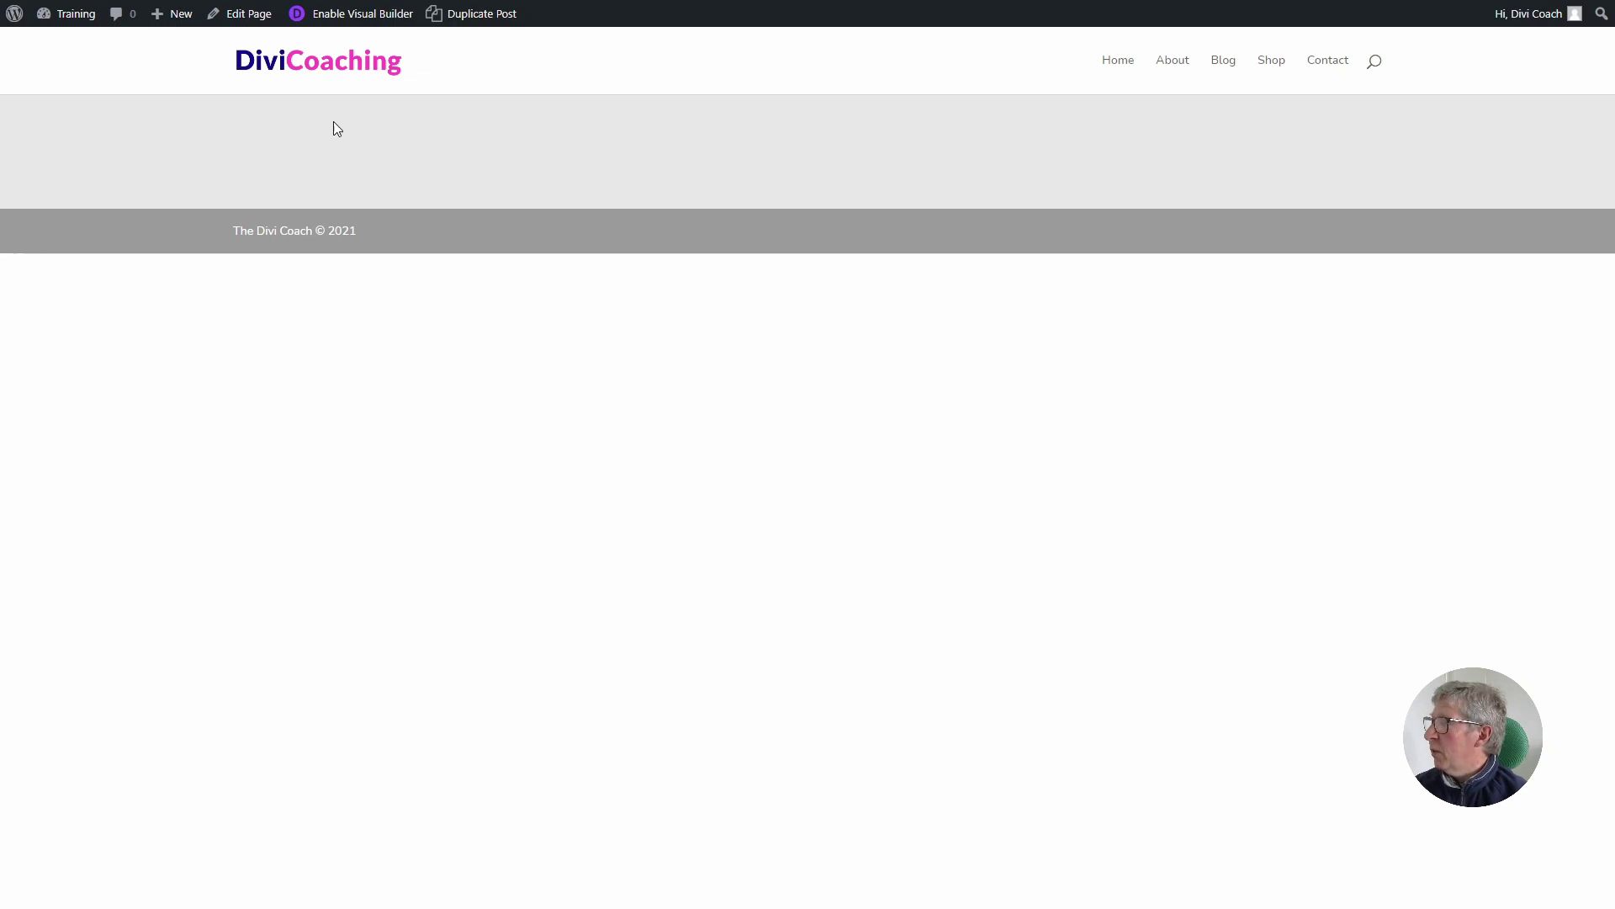
Start a blank Visual Builder page with one empty section coloured light grey #e5e5e5.
click(354, 17)
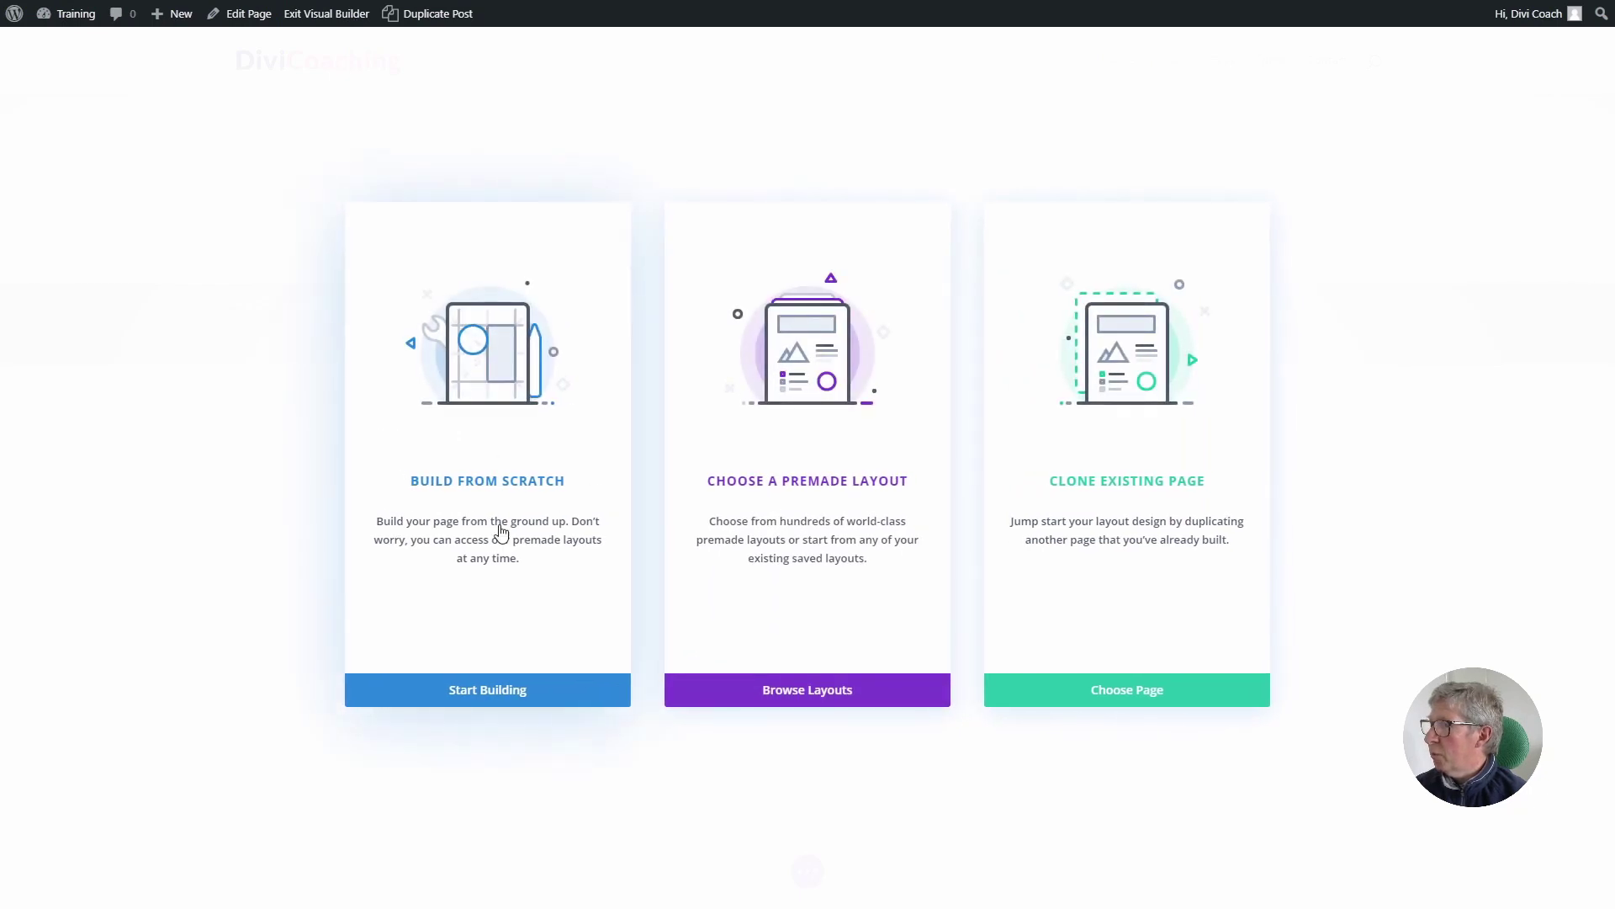
click(484, 692)
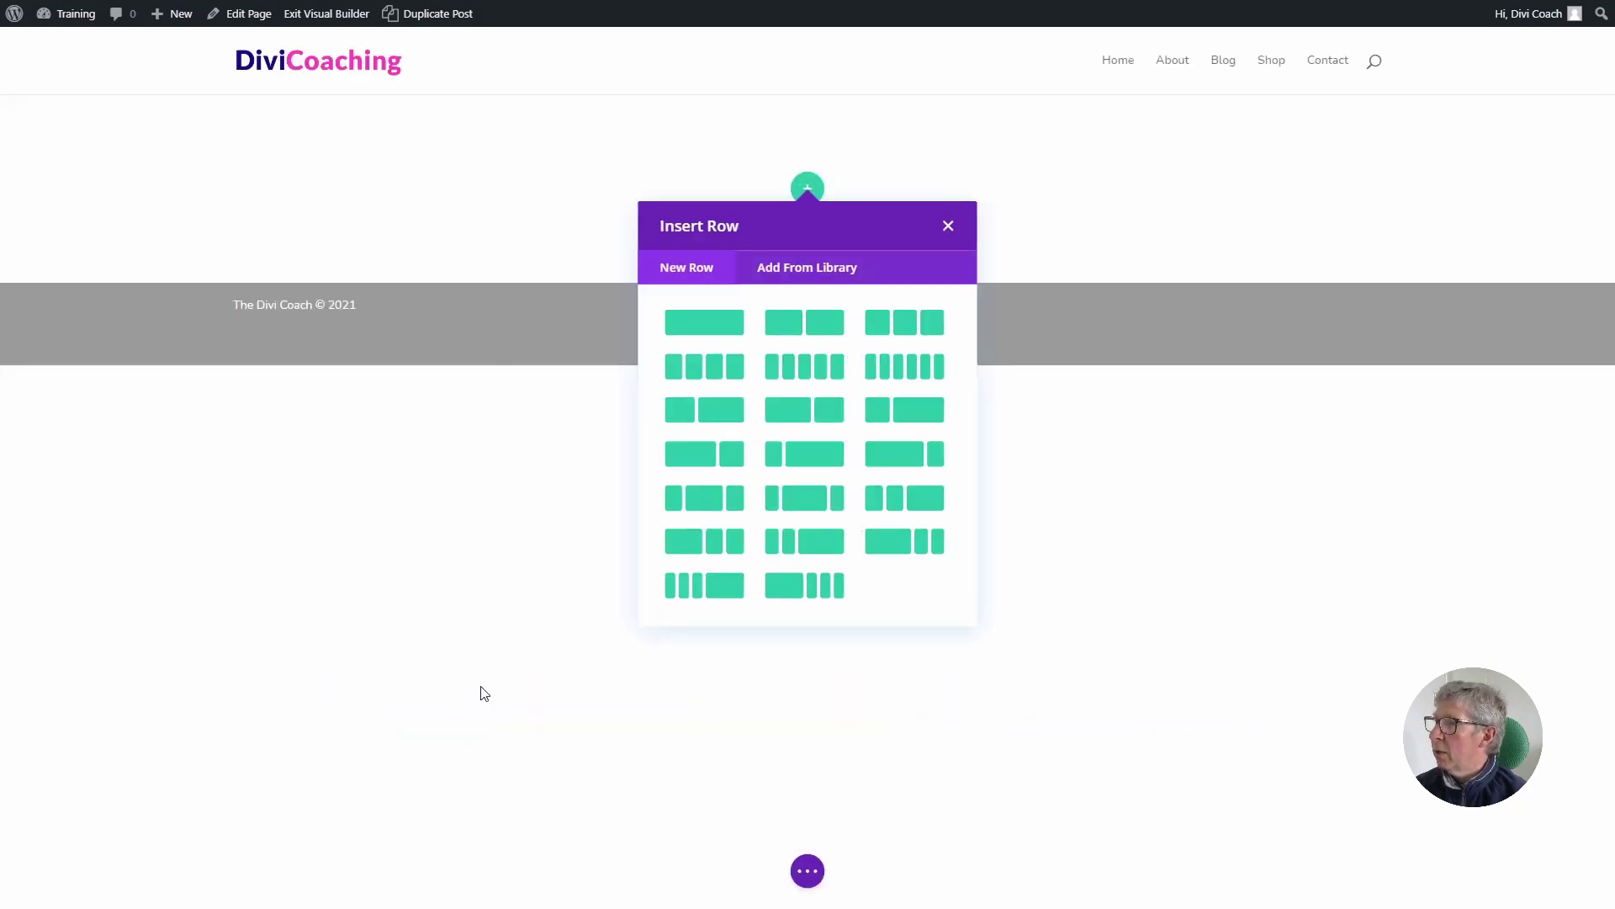
click(947, 228)
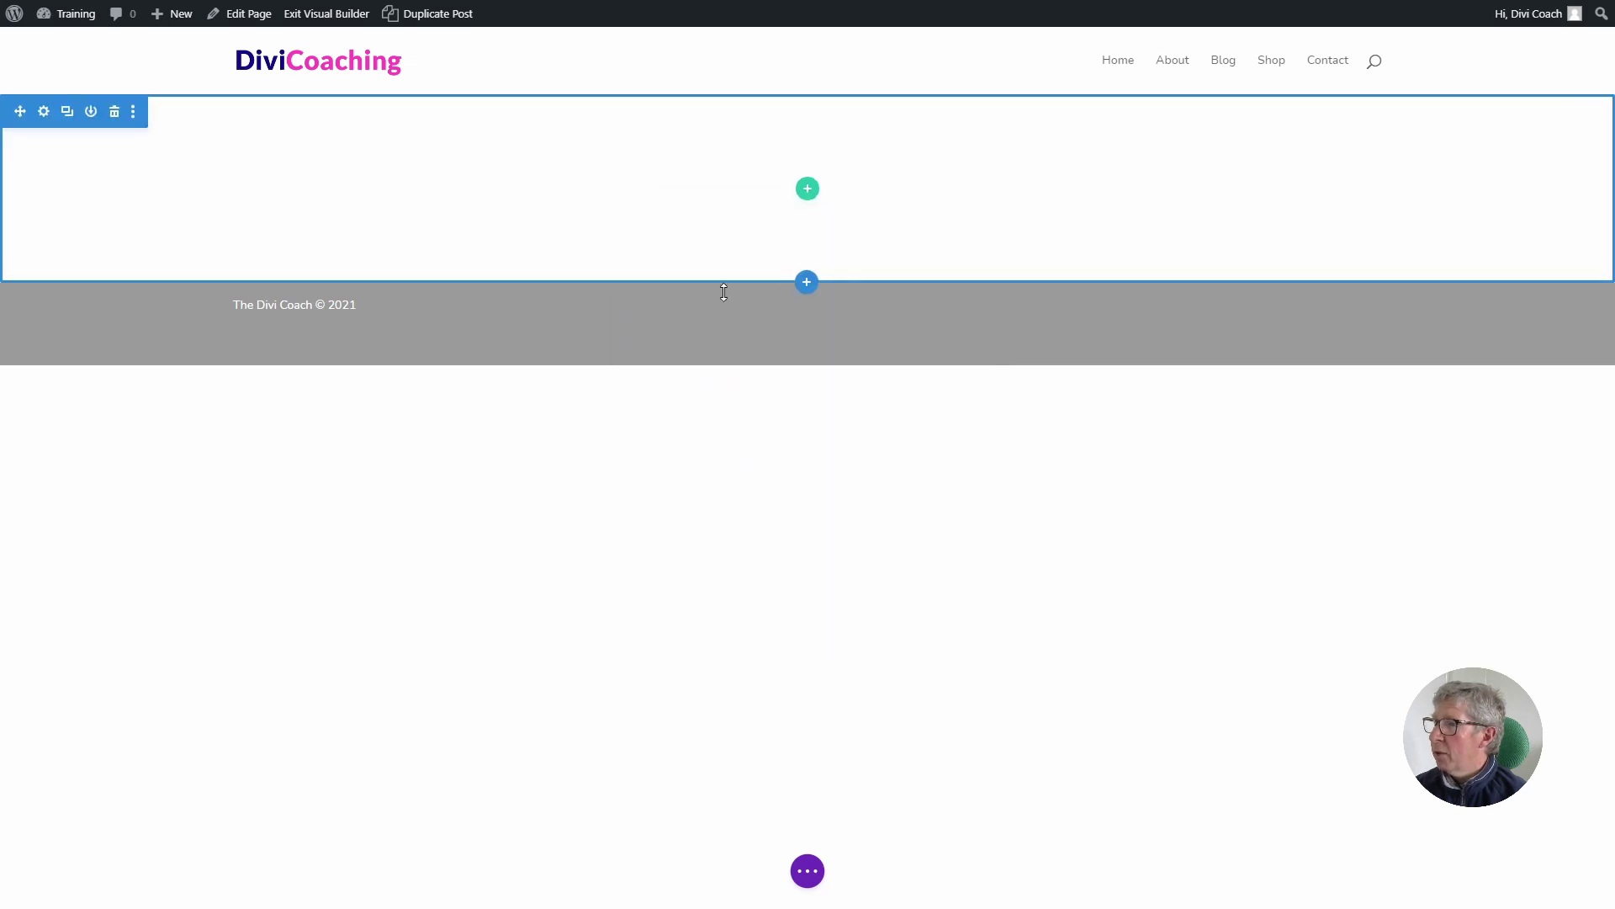
click(46, 114)
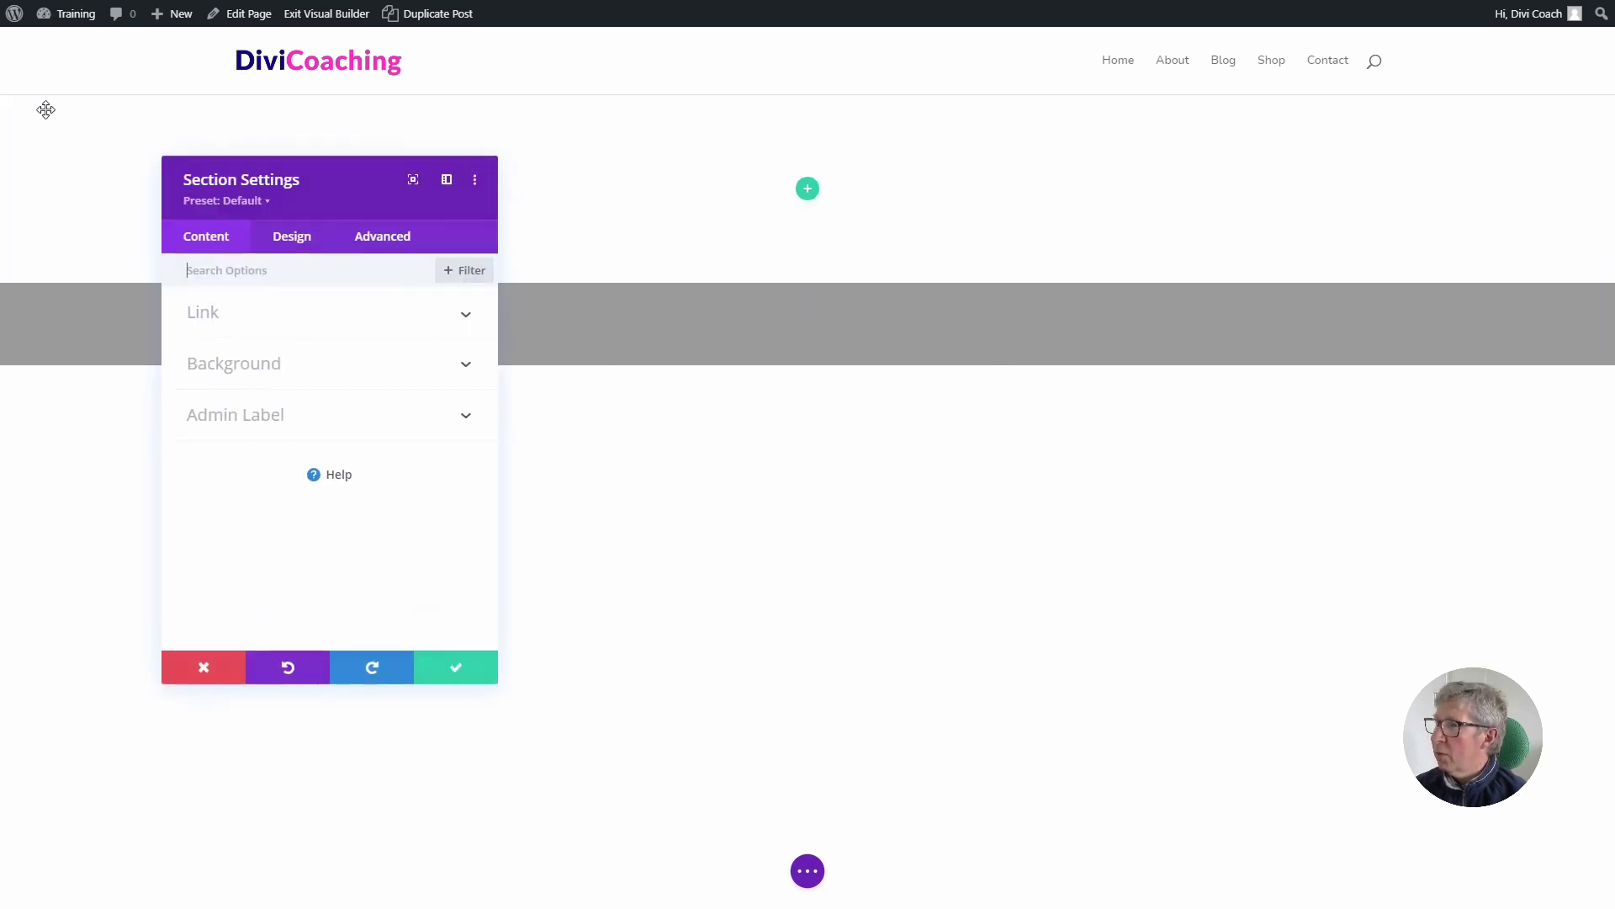
click(242, 367)
click(324, 449)
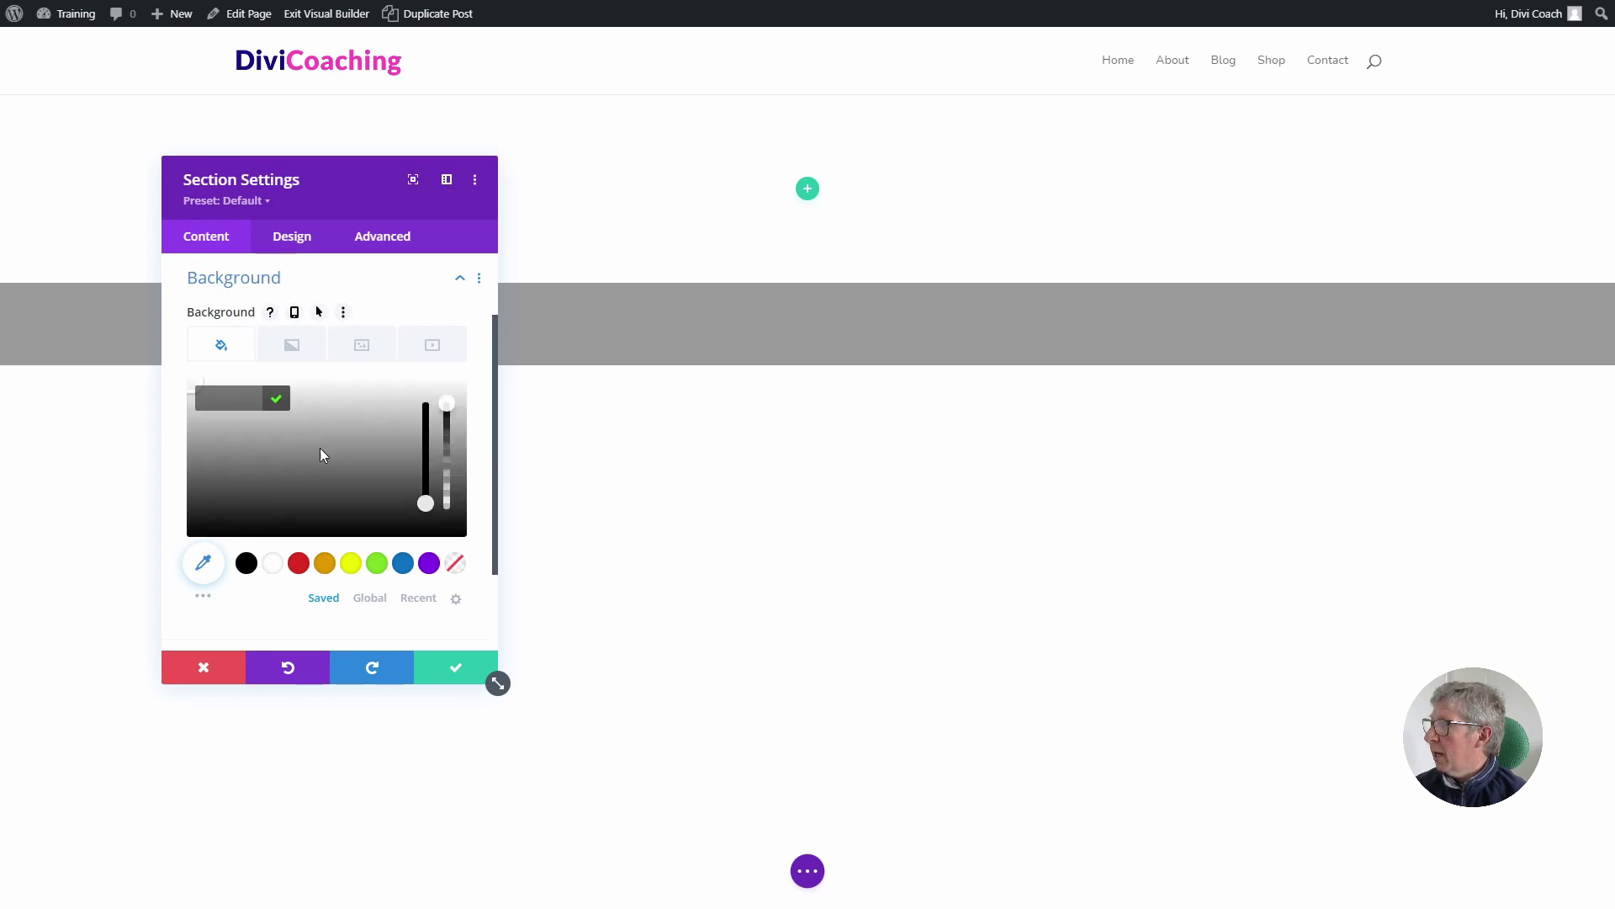
mouse_move(307, 421)
mouse_down()
mouse_move(206, 400)
mouse_move(258, 395)
mouse_up()
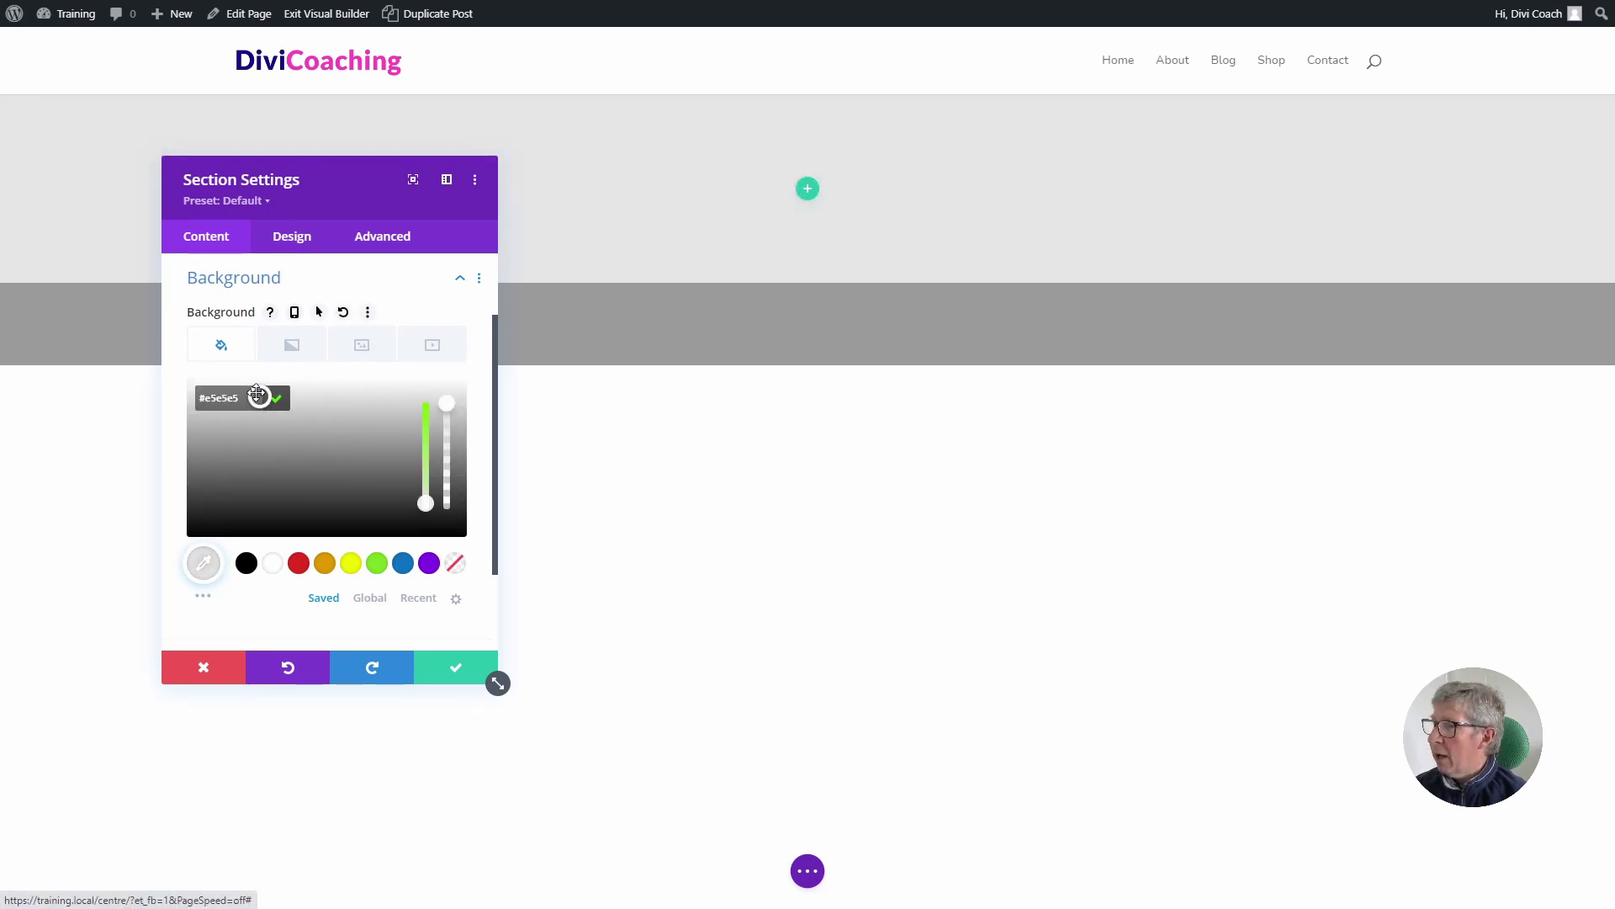
click(459, 670)
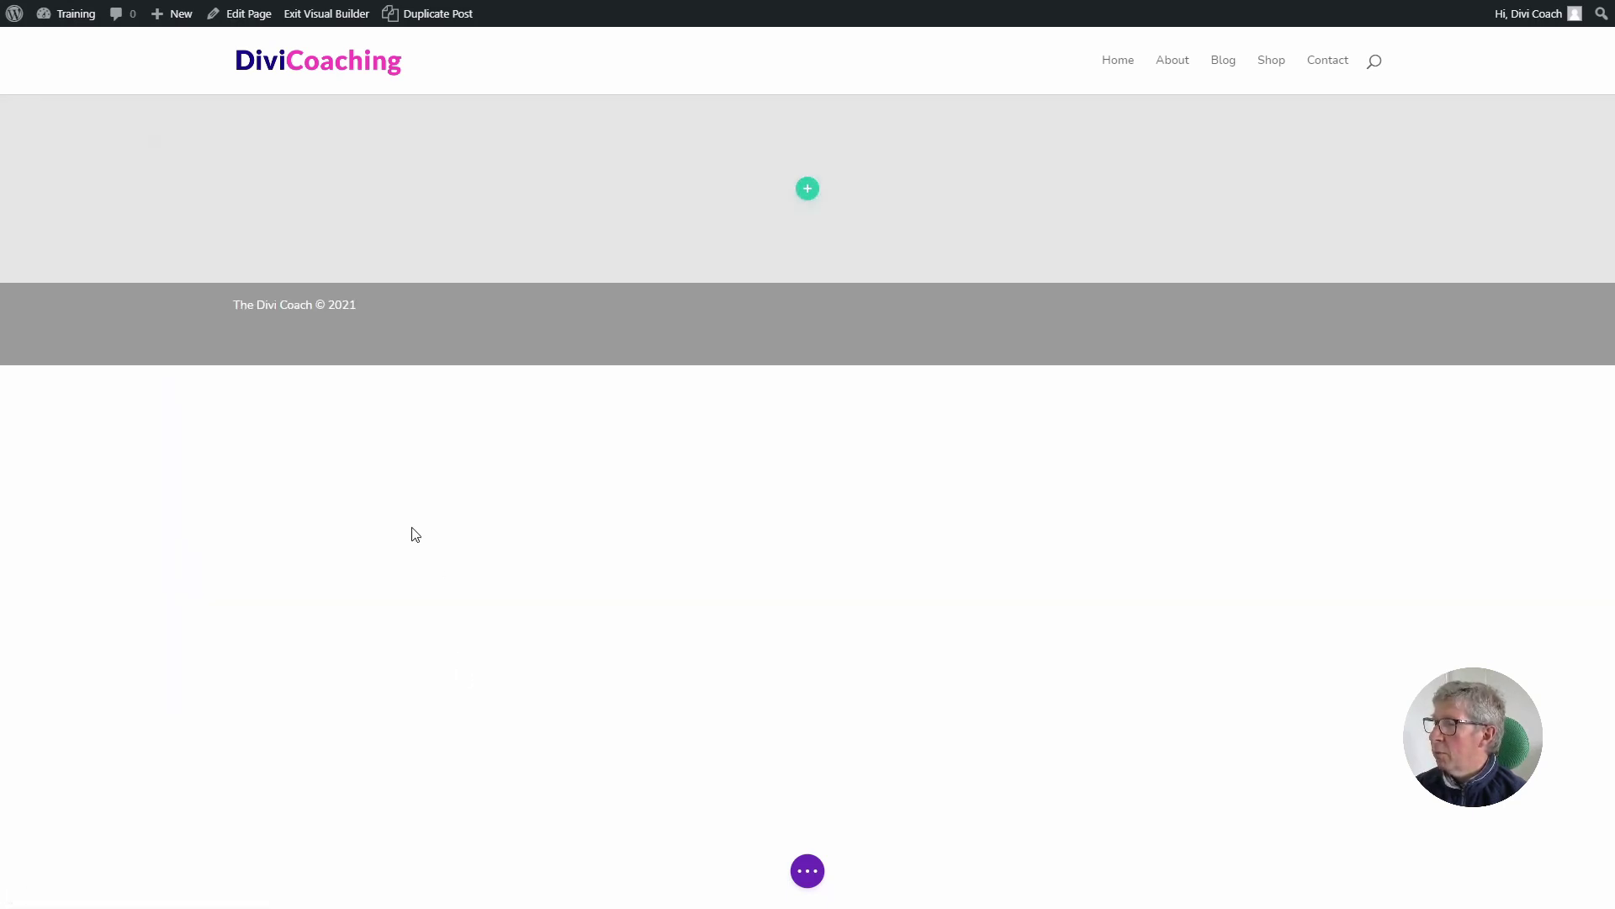
Add a two-equal-column row with a white background to the grey section.
click(808, 189)
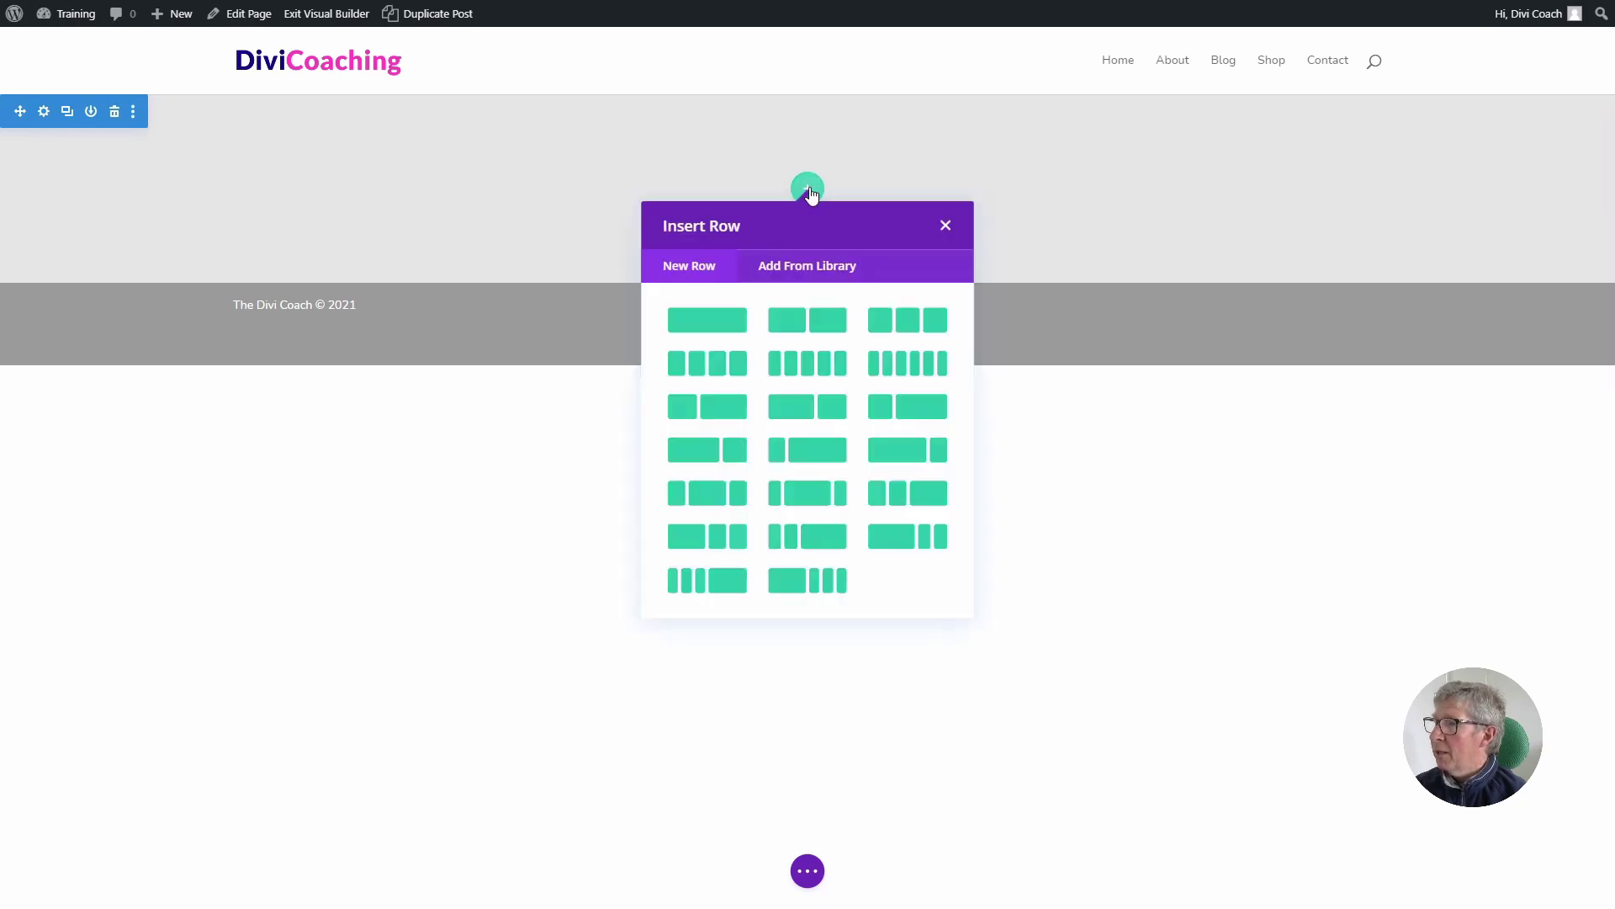
click(791, 320)
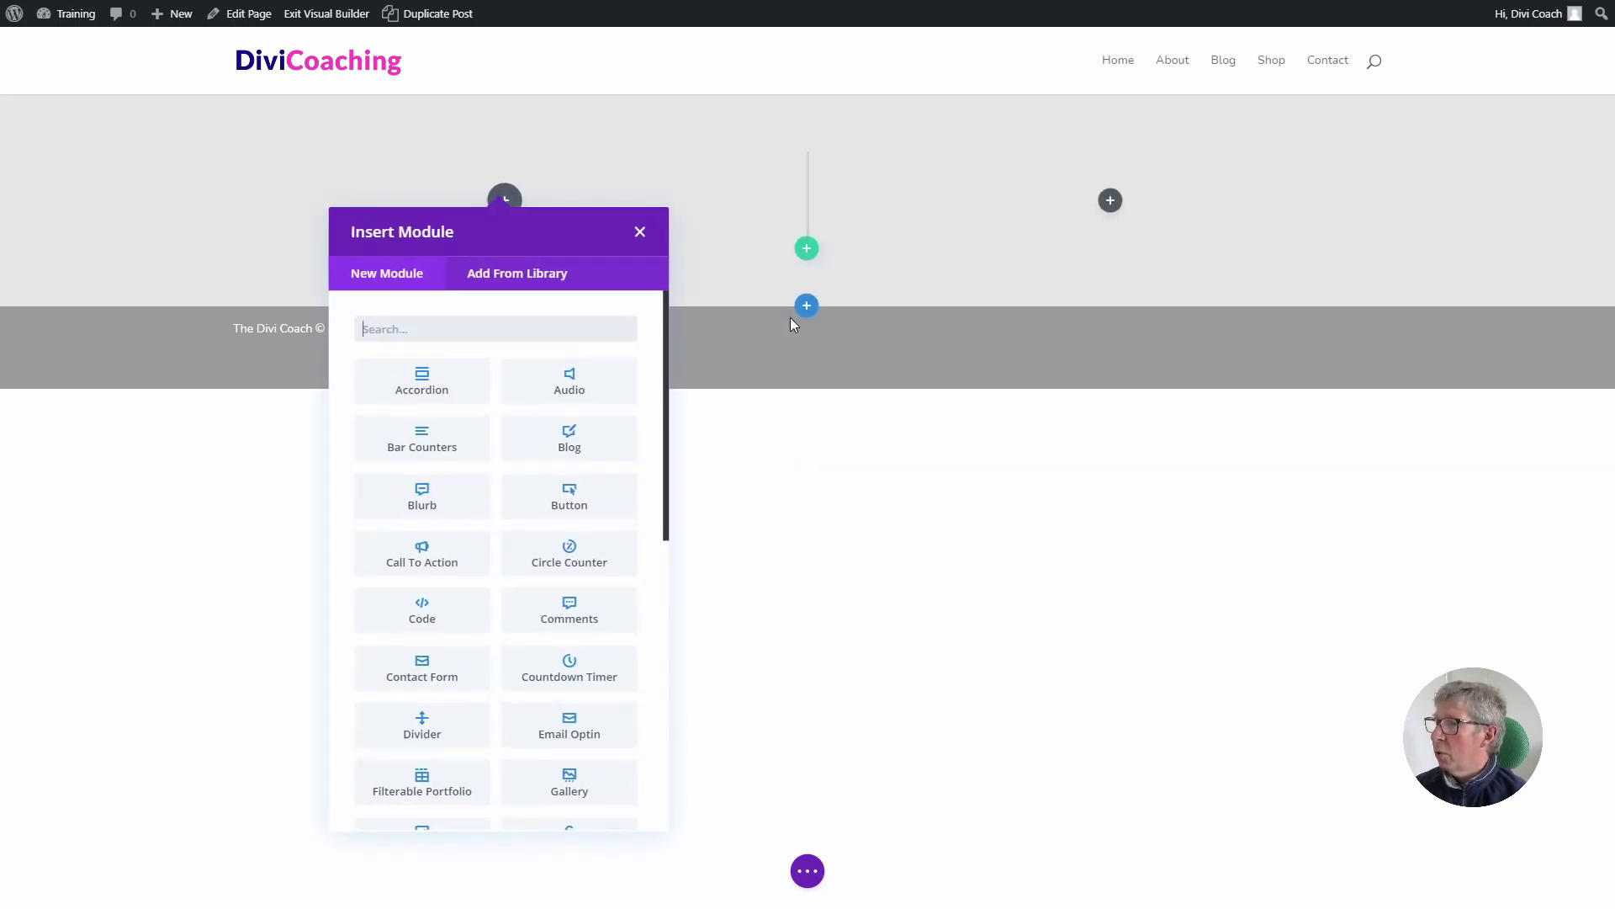
click(639, 231)
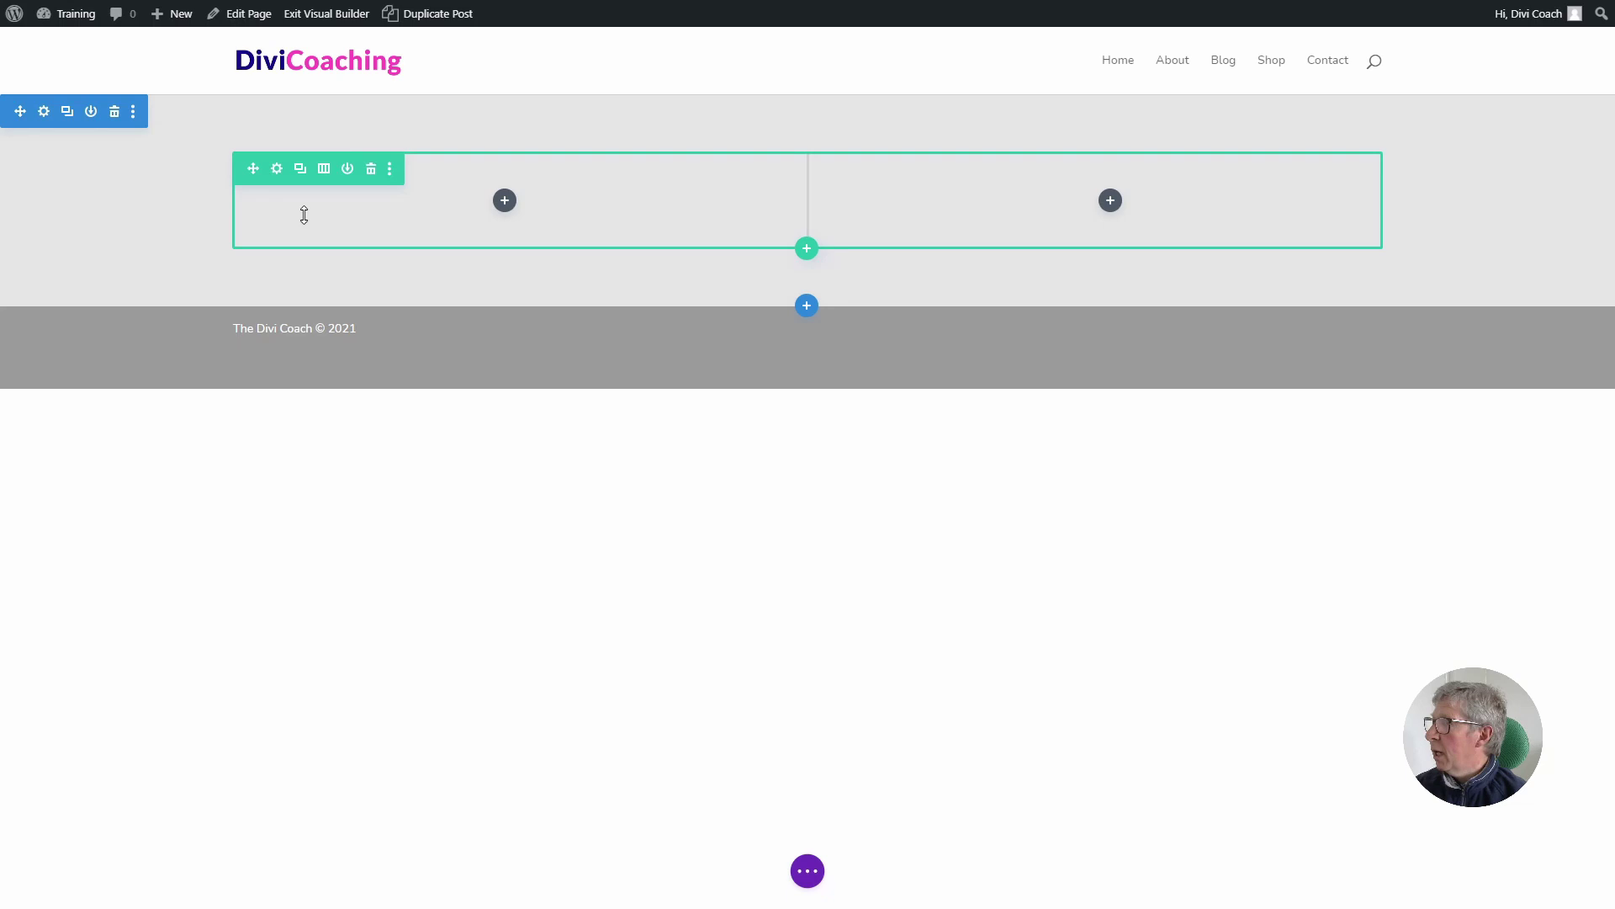
click(277, 168)
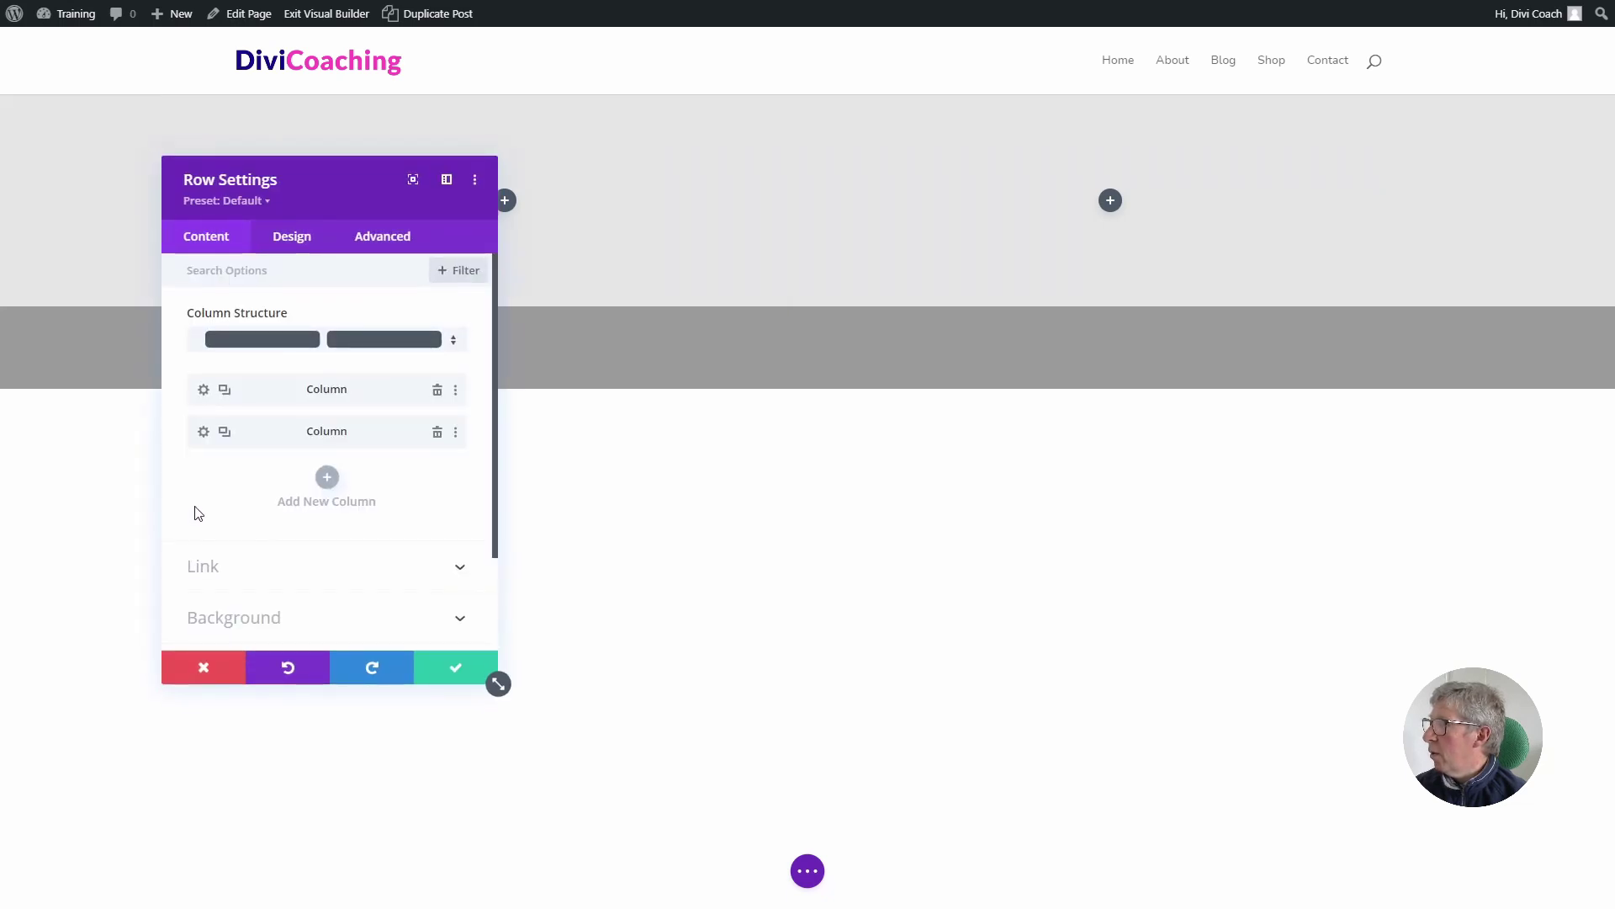
click(228, 617)
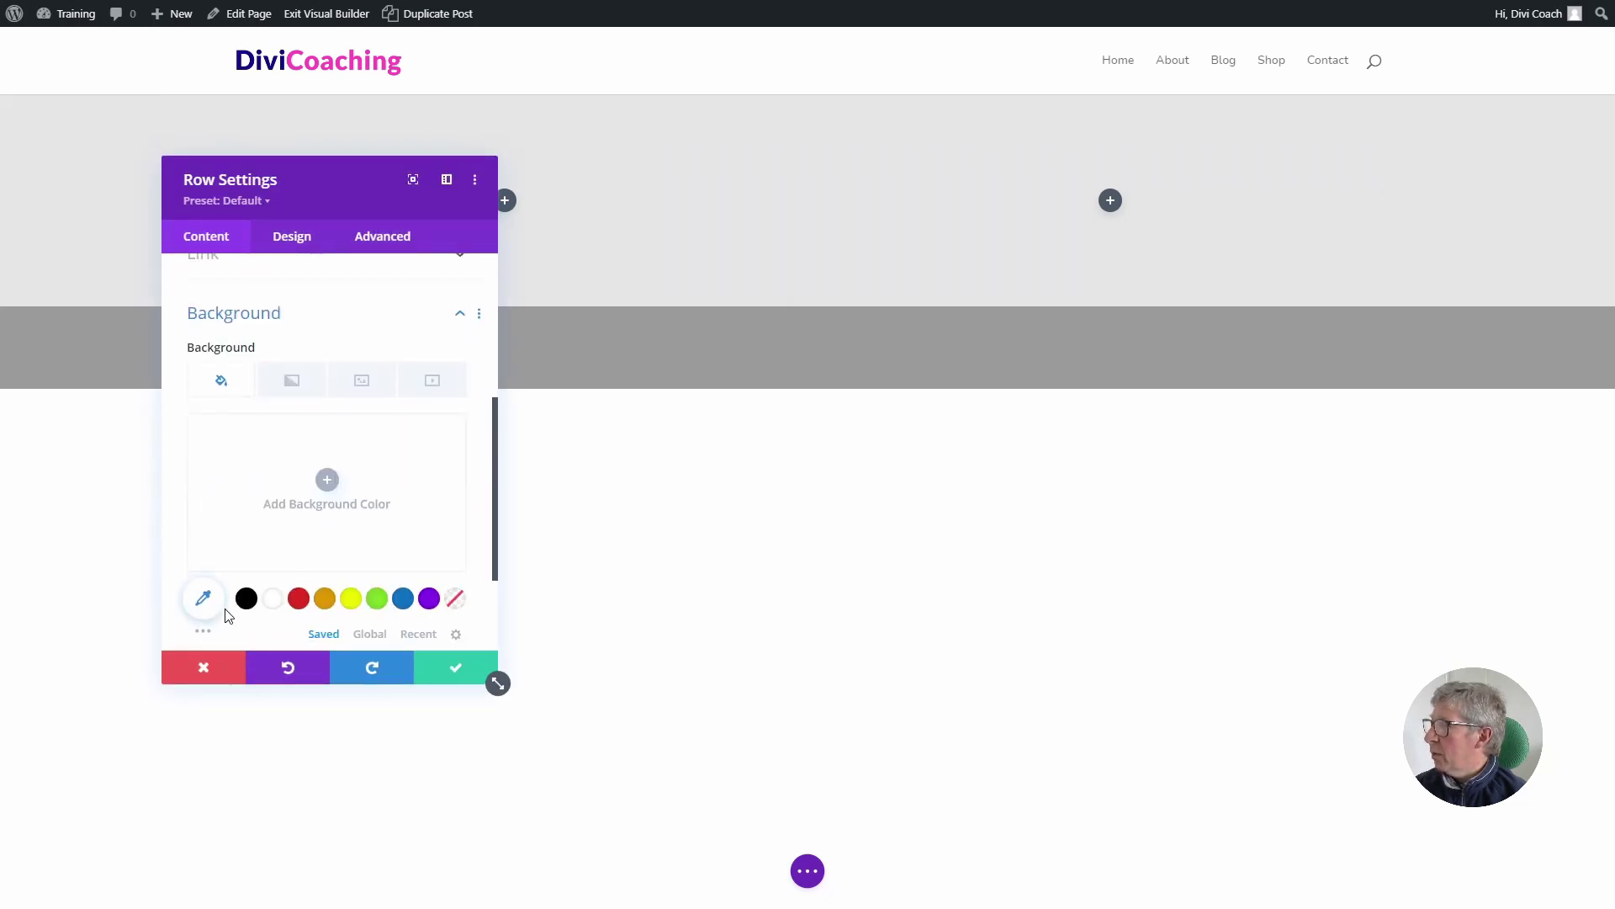
click(273, 601)
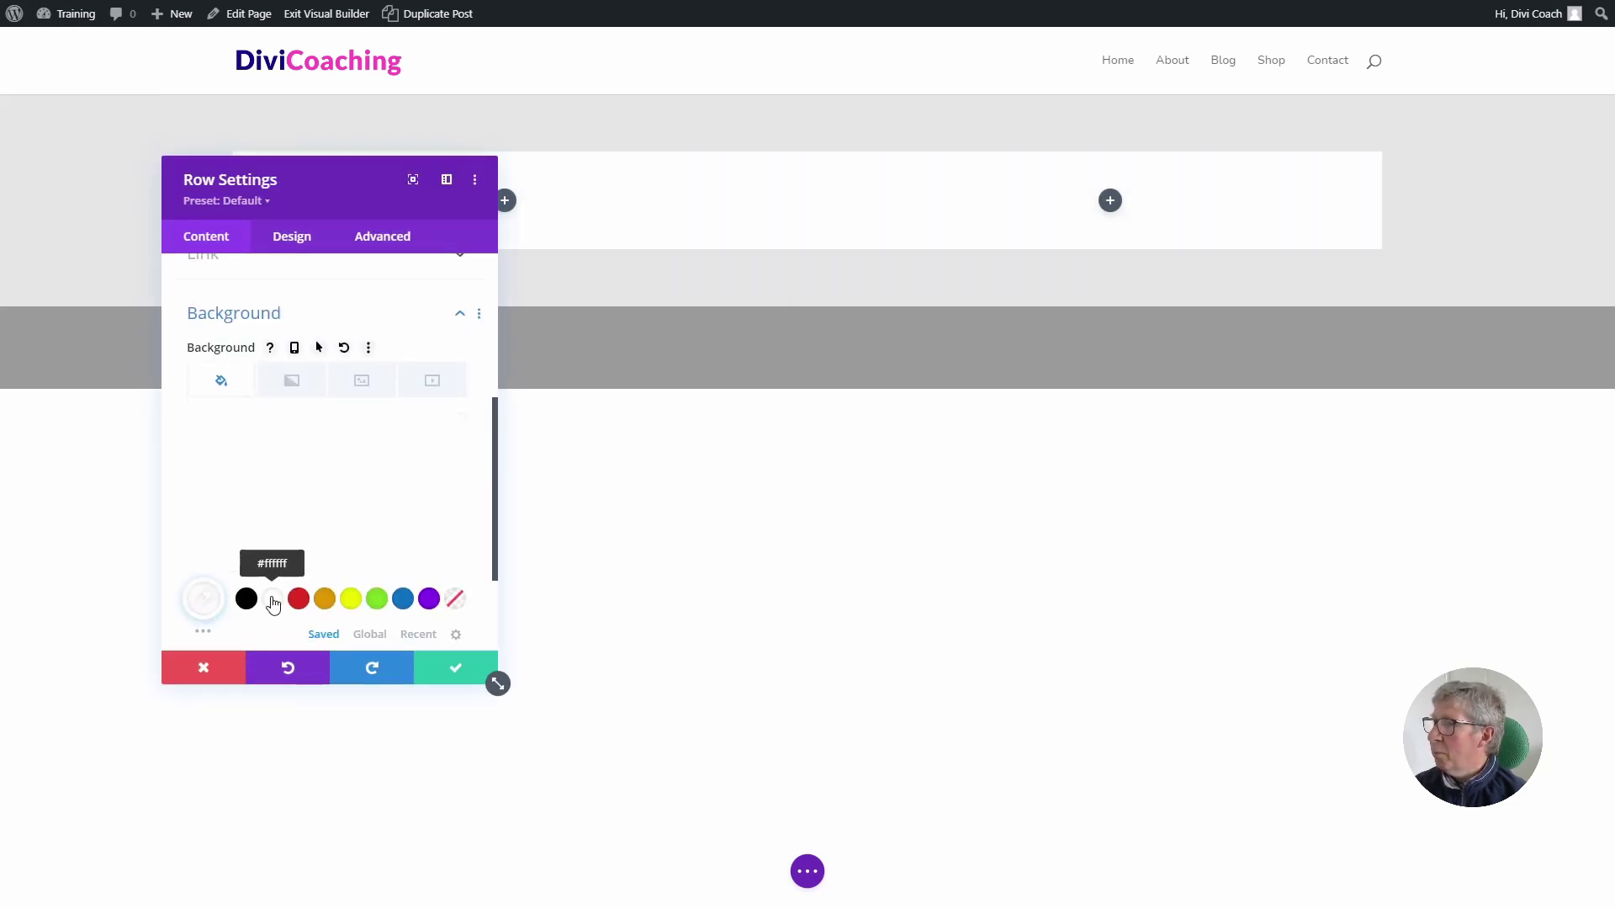
click(461, 670)
Place an Image module with the orange scooter photo in the left column.
click(505, 200)
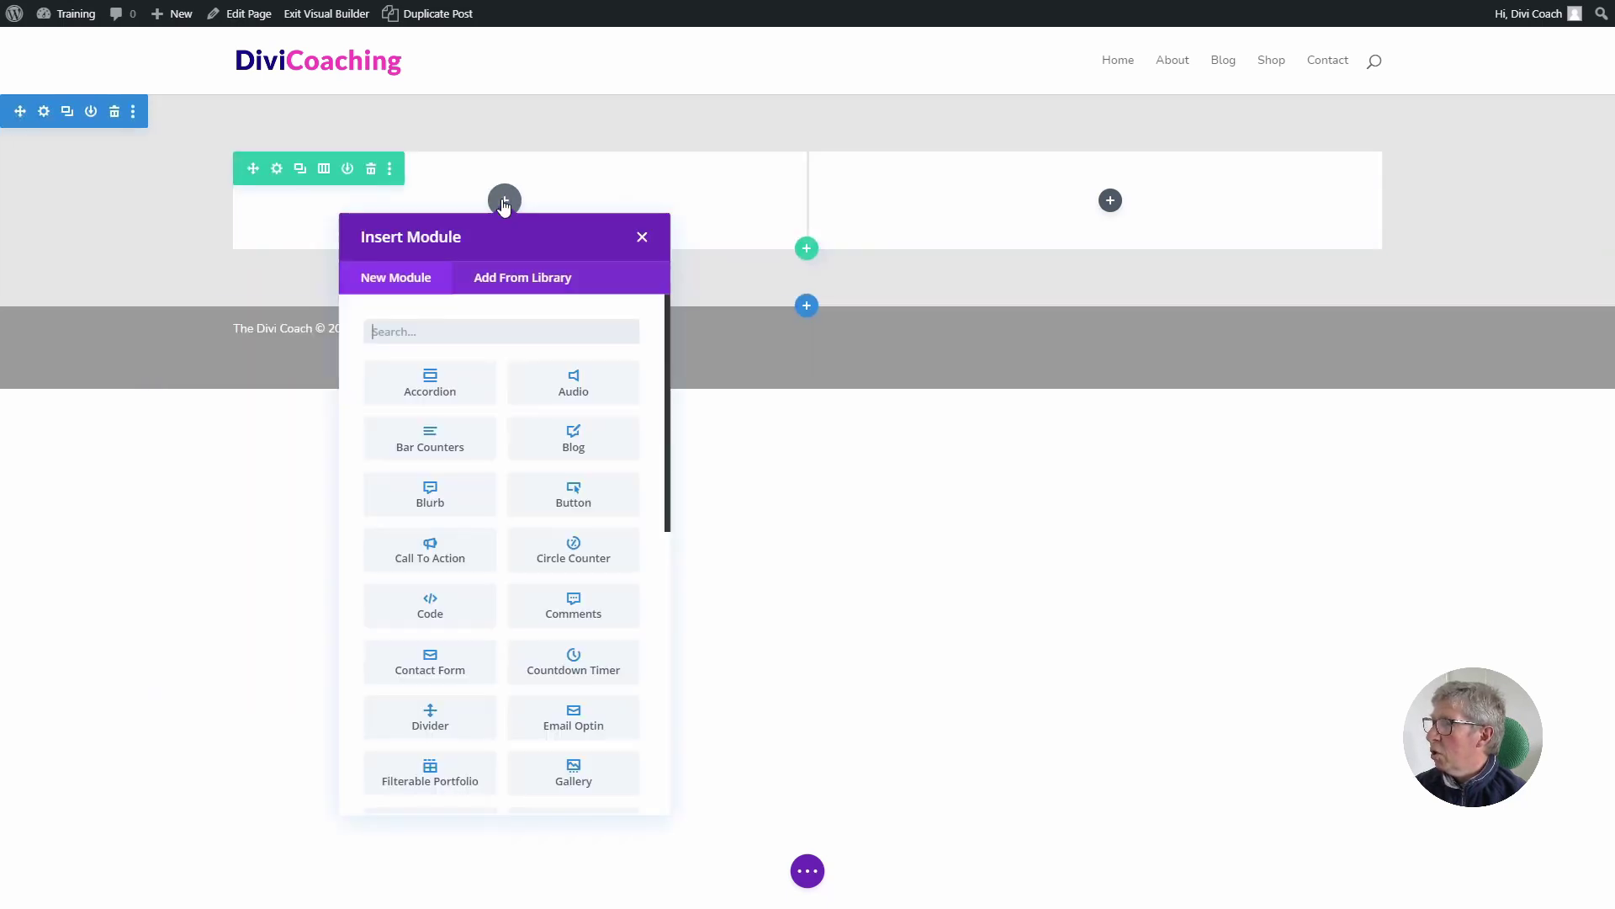
text(image)
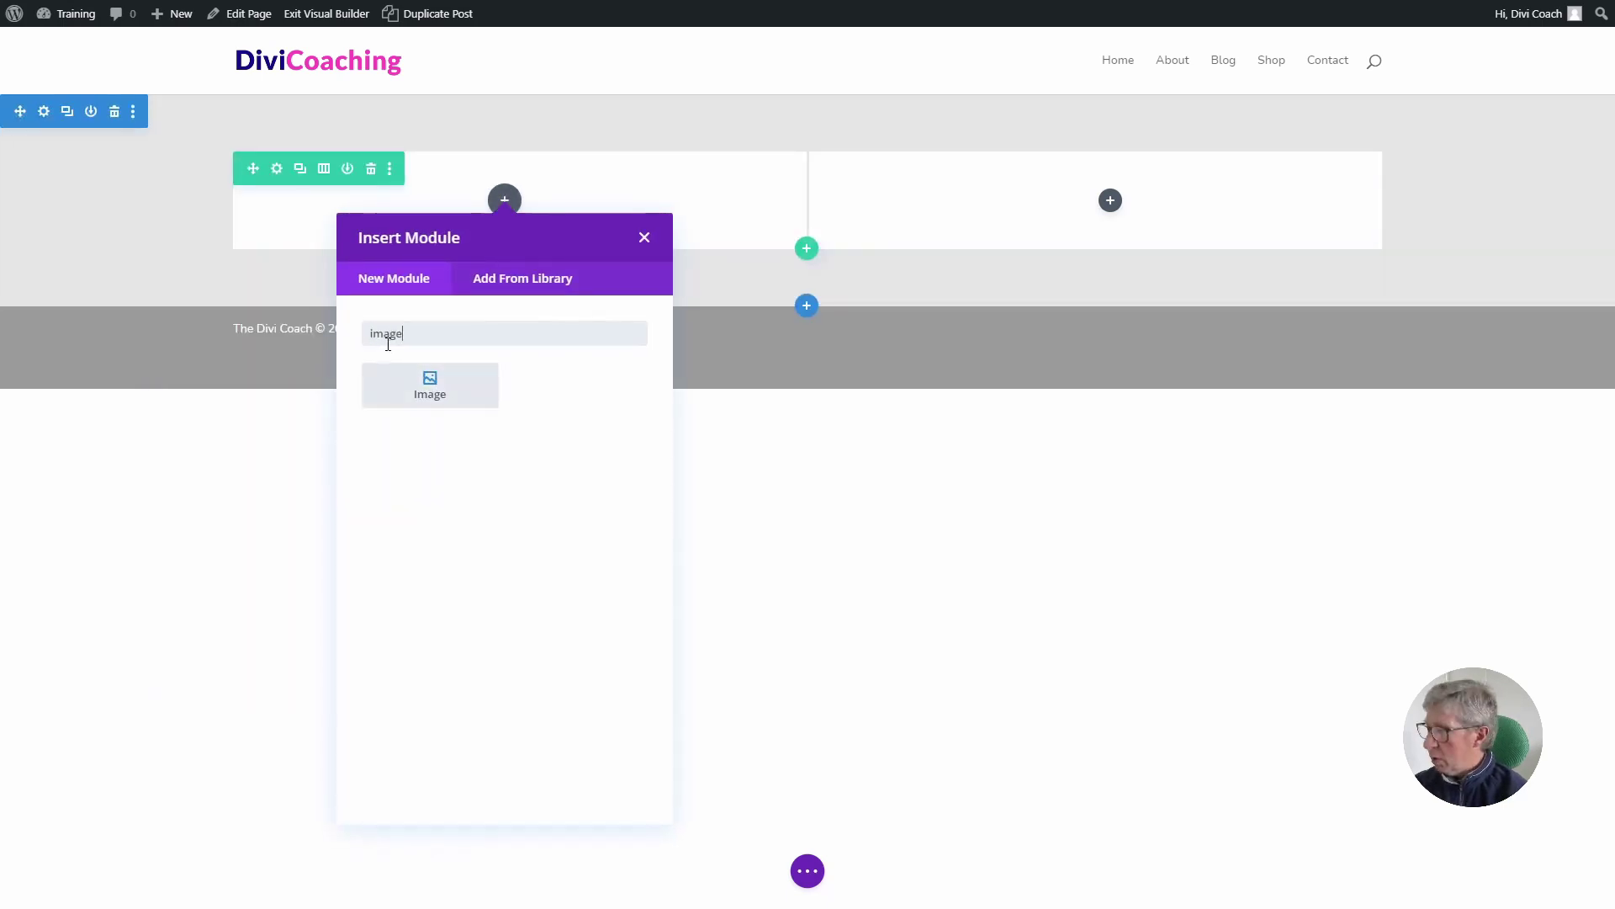
click(430, 389)
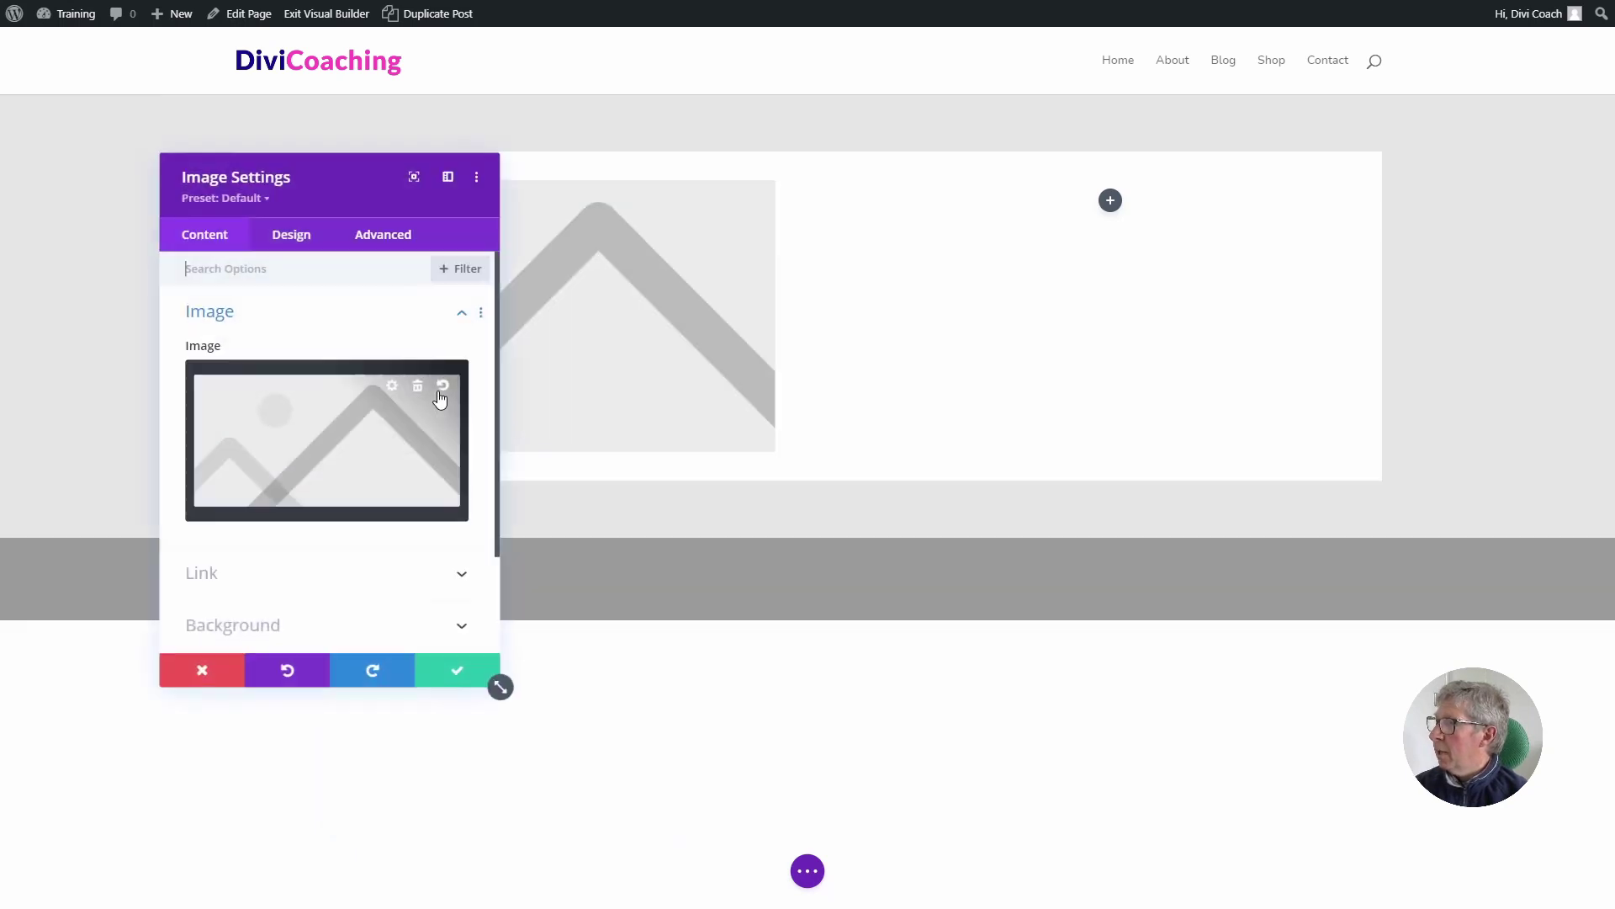
click(366, 422)
click(262, 222)
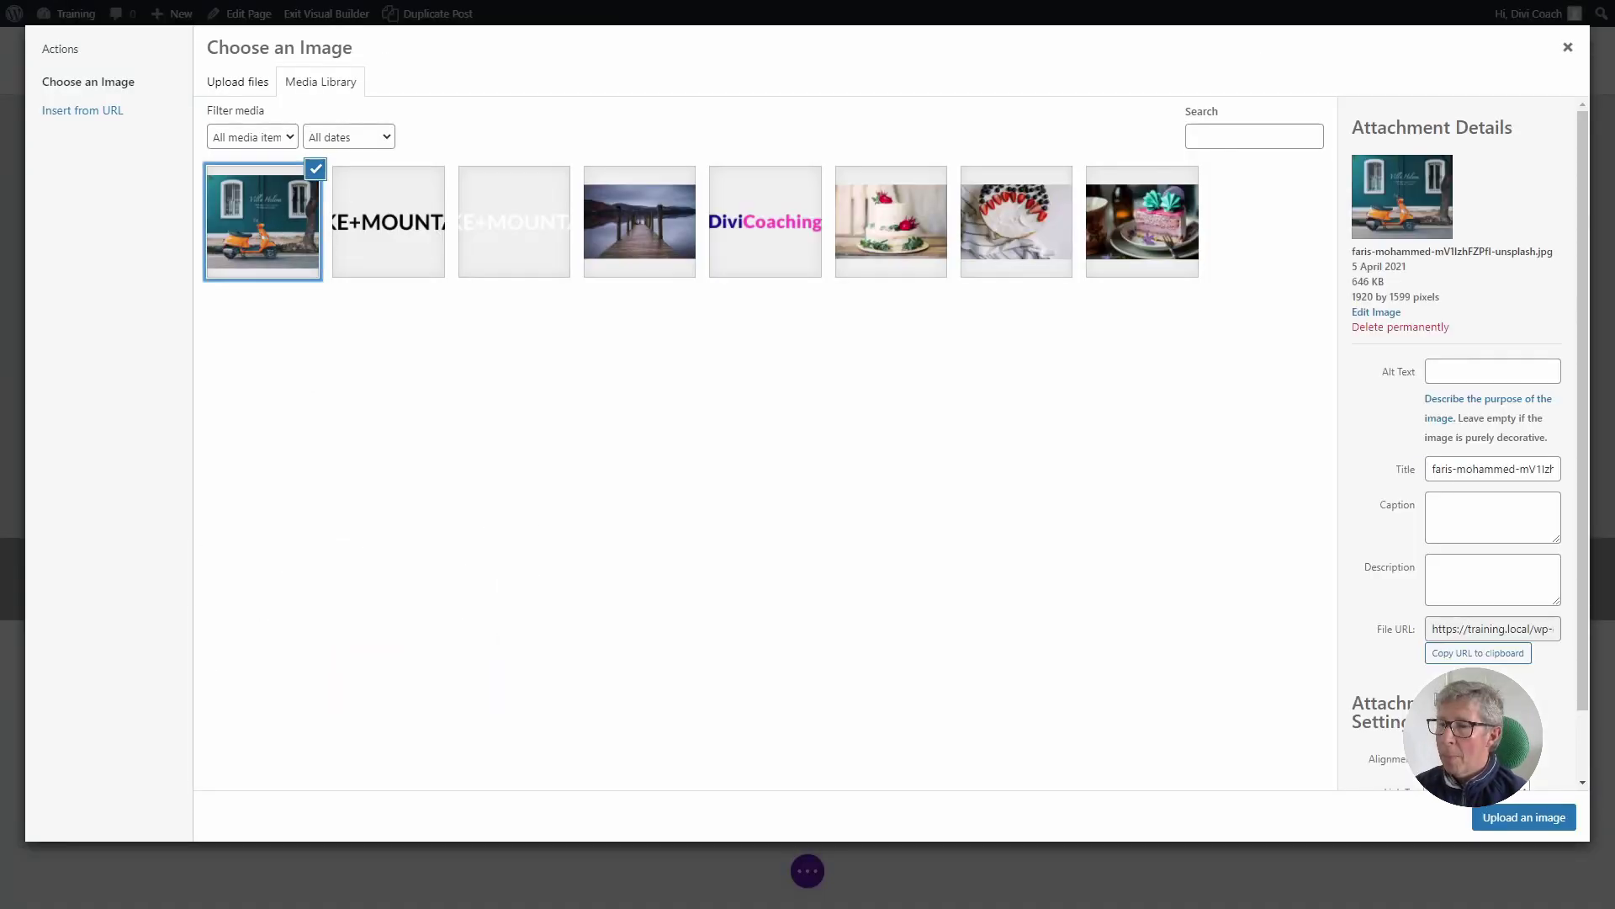
click(1497, 818)
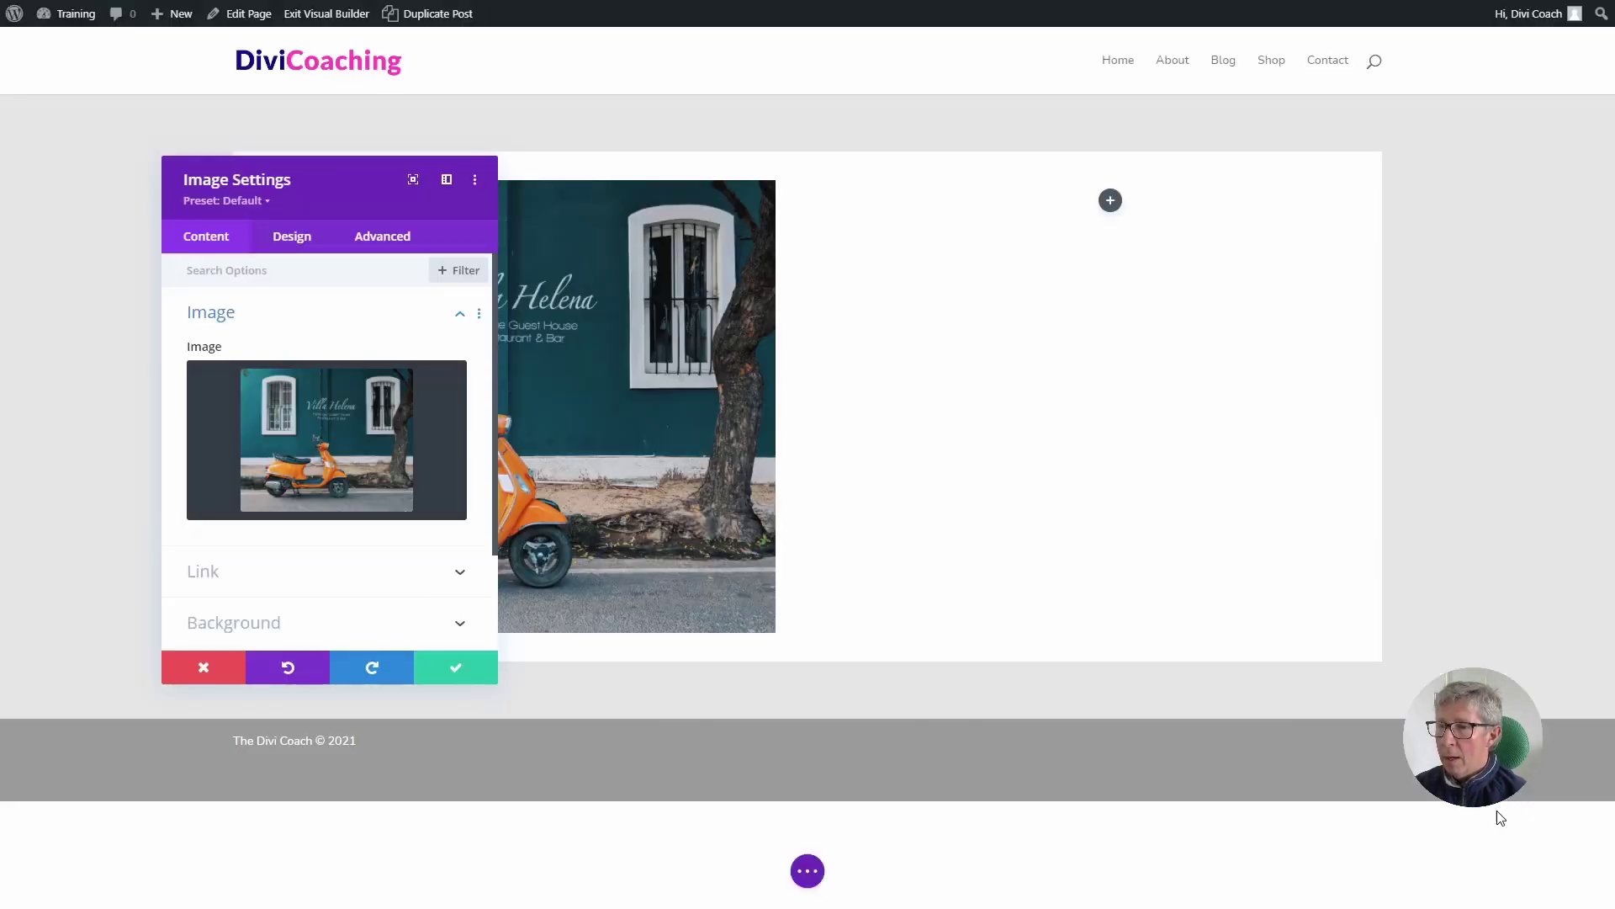
click(461, 678)
Add a Text module in the right column containing the pasted Lorem ipsum paragraphs.
click(1109, 202)
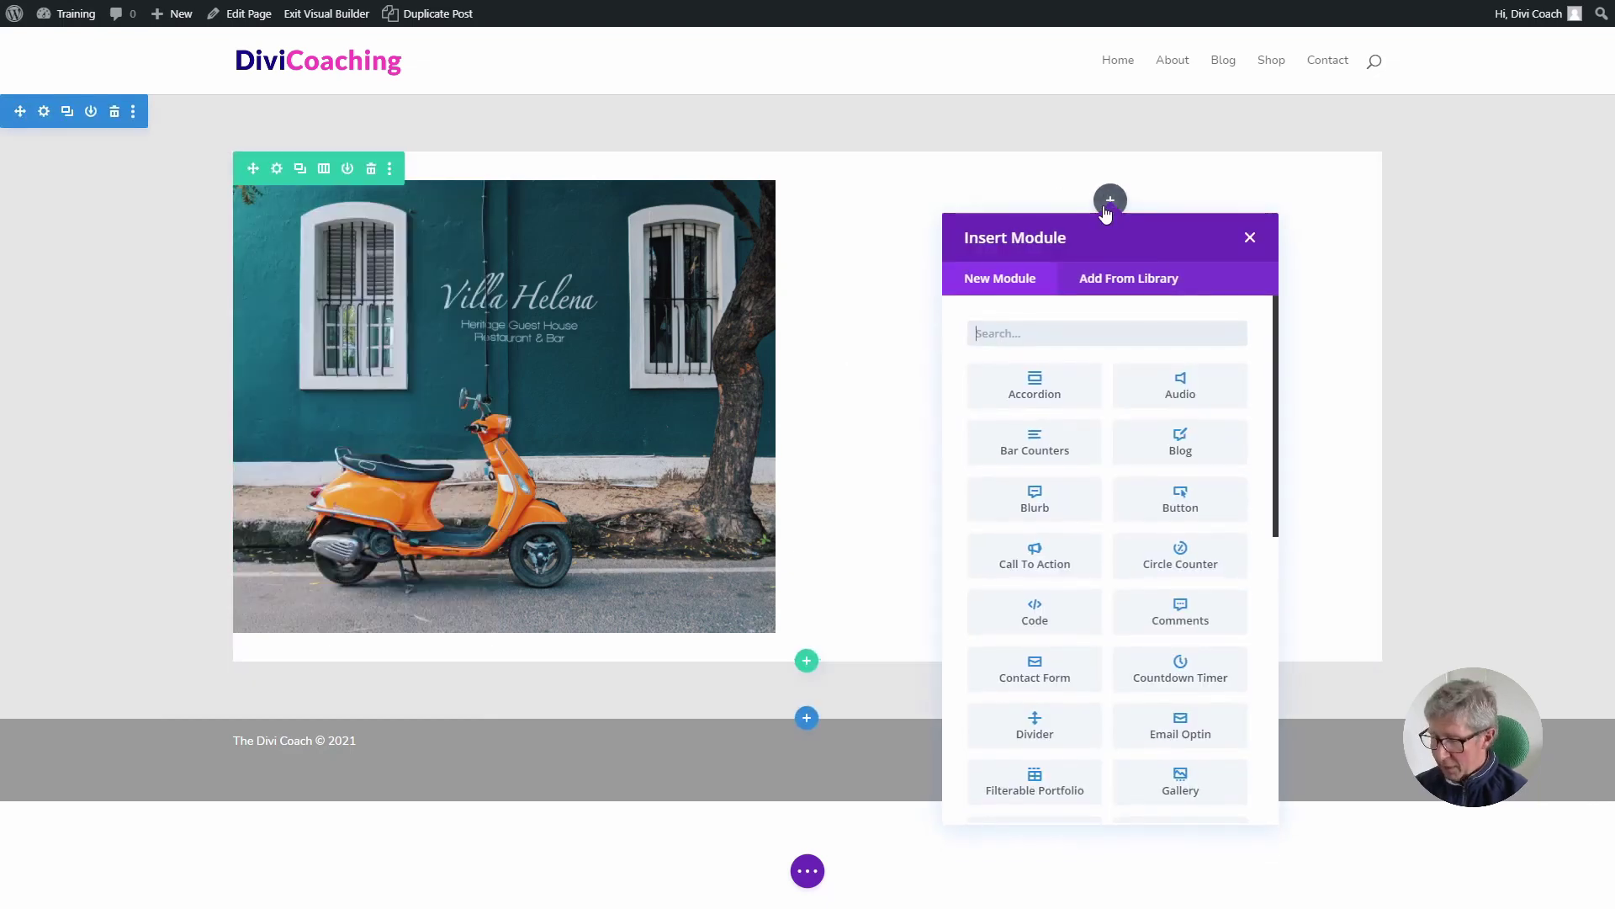
text(text)
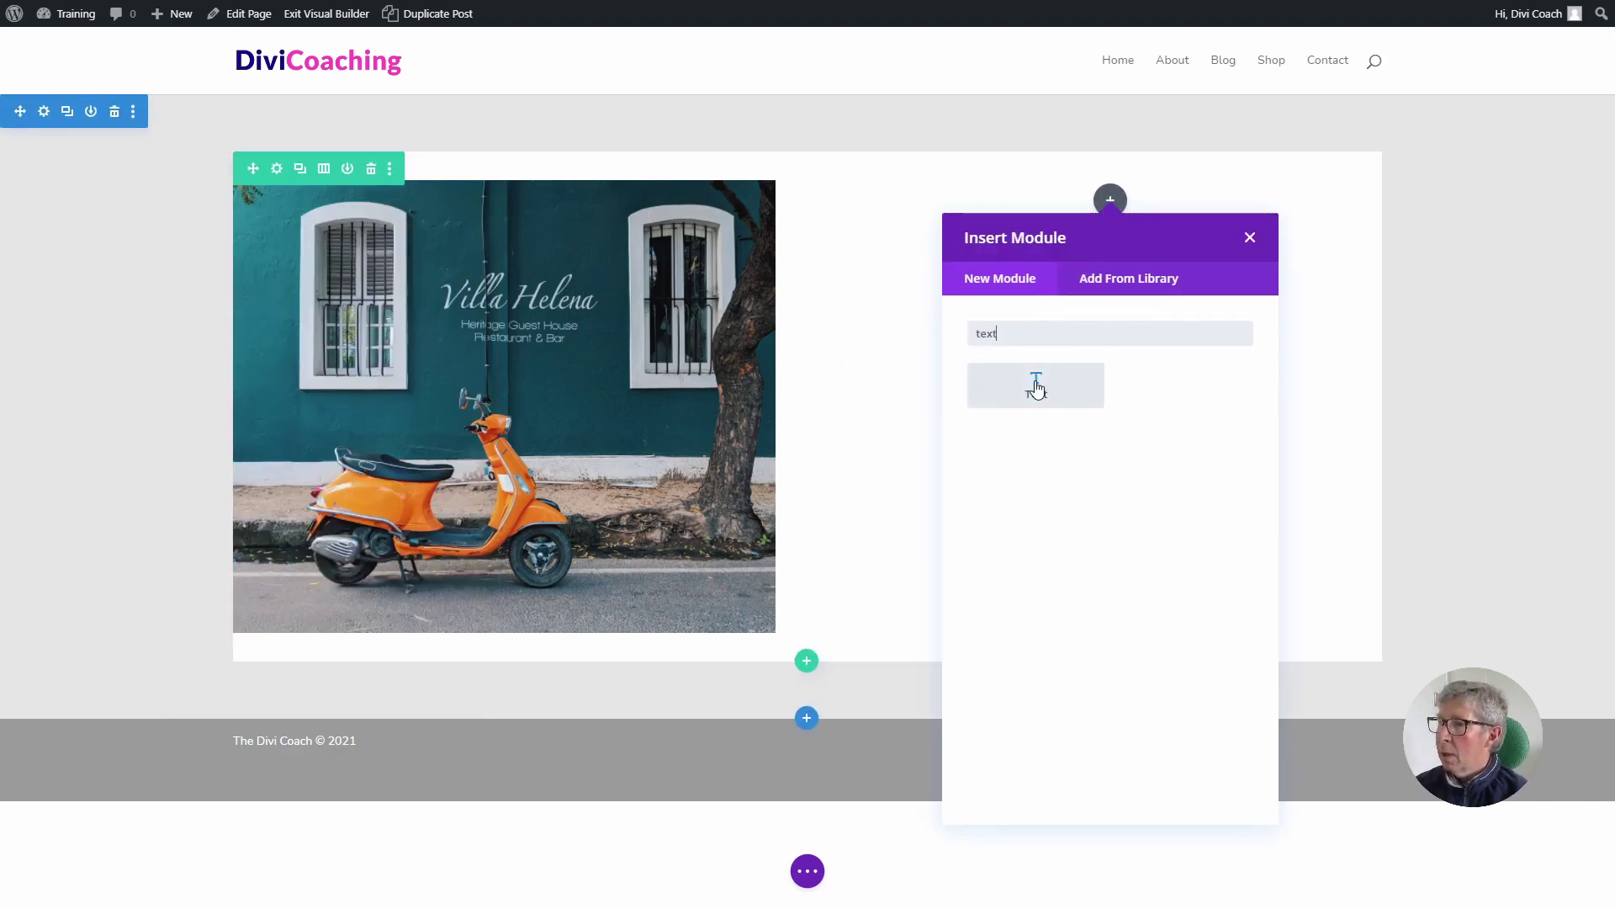
click(1037, 388)
drag(380, 594, 191, 482)
text(Lorem ipsum dolor sit amet, consectetuer adipiscing elit. Donec odio. Quisque volutpat mattis eros. Nullam malesuada erat ut turpis. Suspendisse urna nibh, viverra non, semper suscipit, posuere a, pede. Donec nec justo eget felis facilisis fermentum. Aliquam porttitor mauris sit amet orci. Aenean dignissim pellentesque felis.)
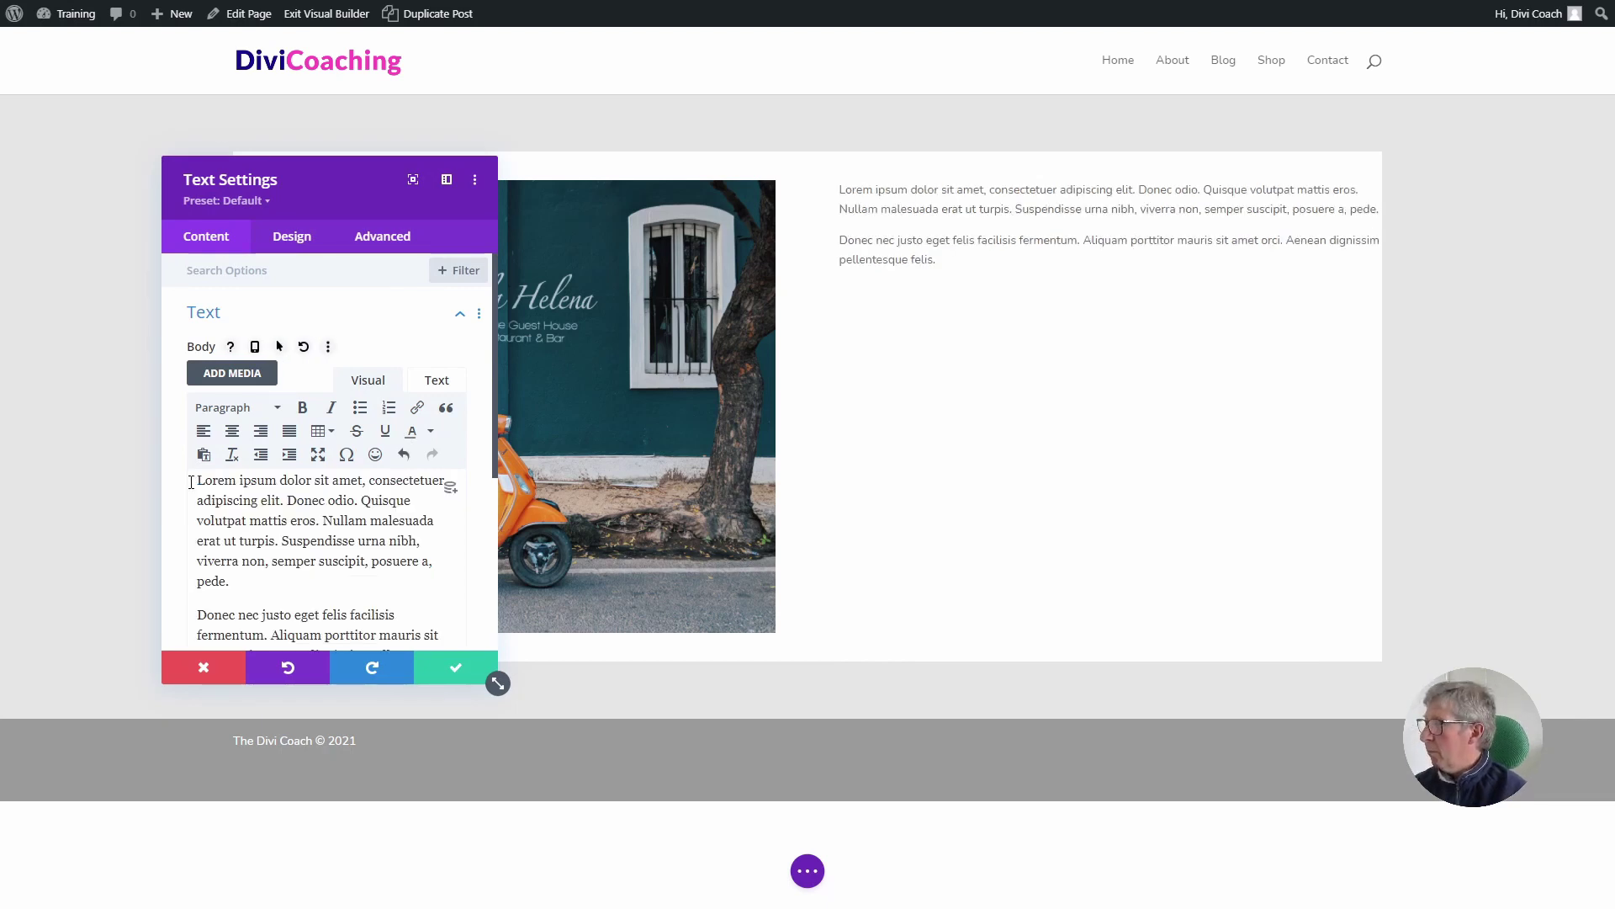
key(Escape)
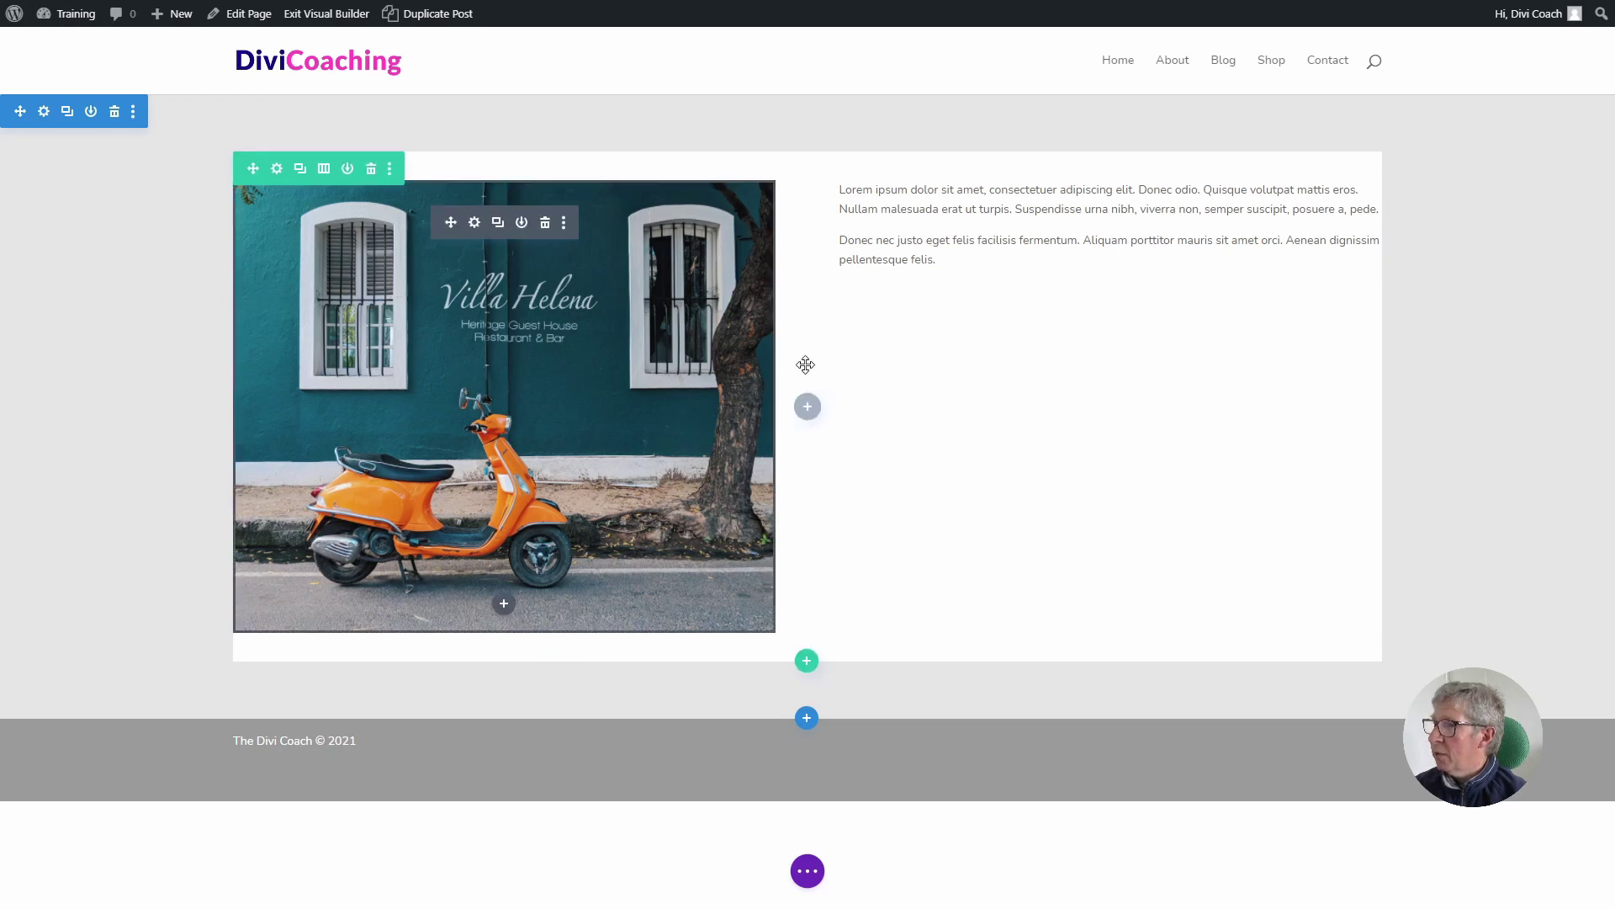
Set the image-and-text row's top and bottom padding to 0px.
click(277, 165)
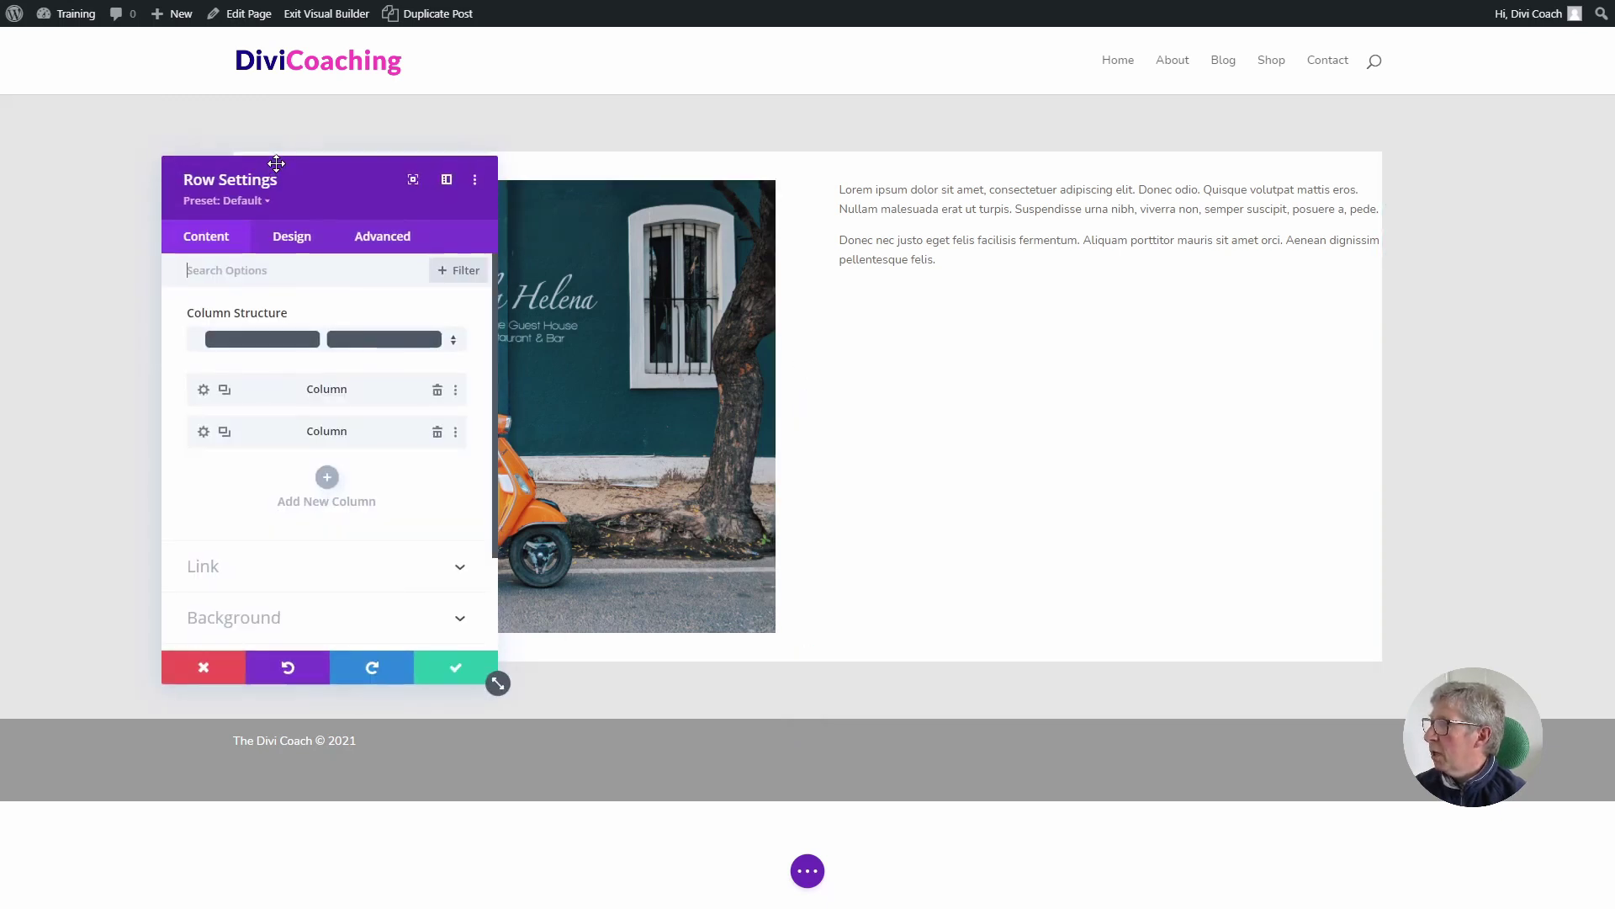
click(296, 239)
click(218, 364)
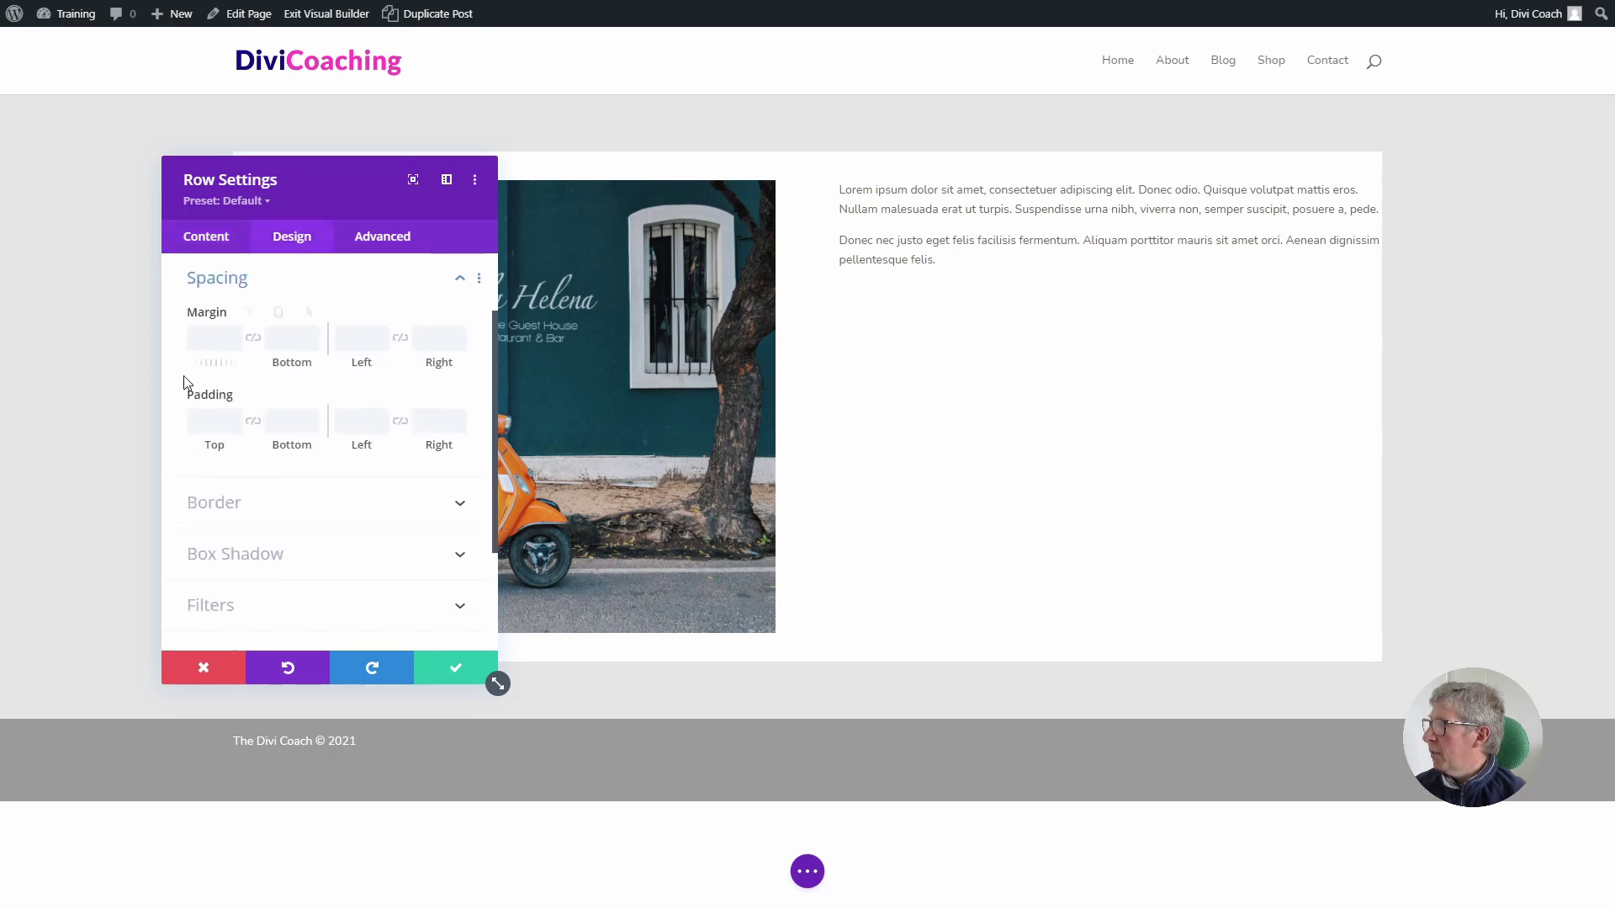
click(215, 421)
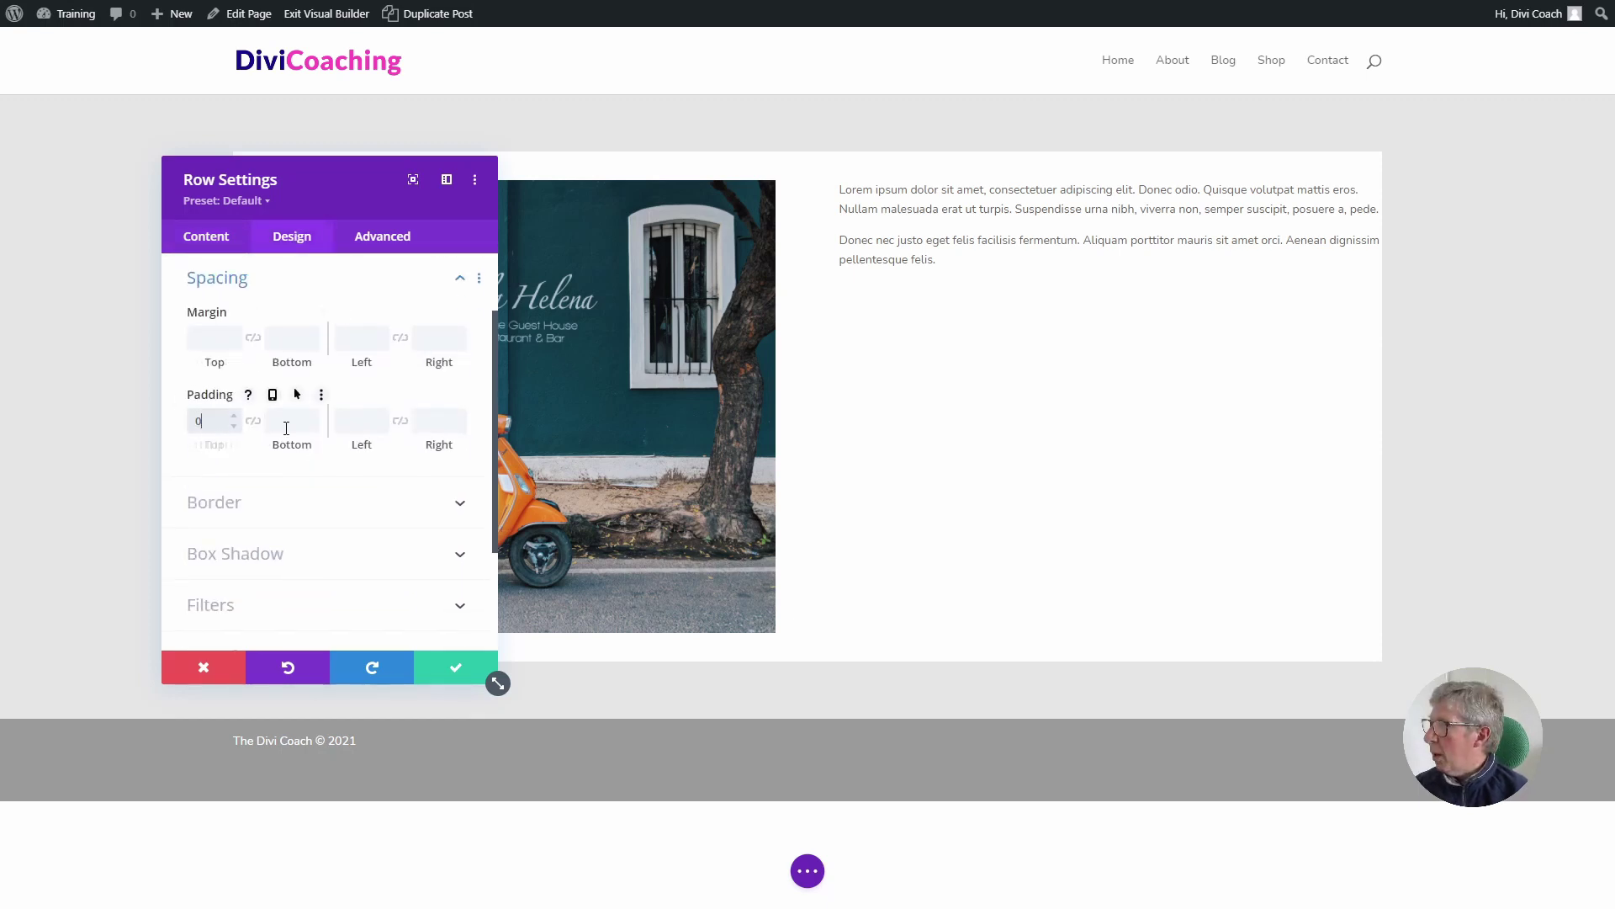
text(0)
click(287, 427)
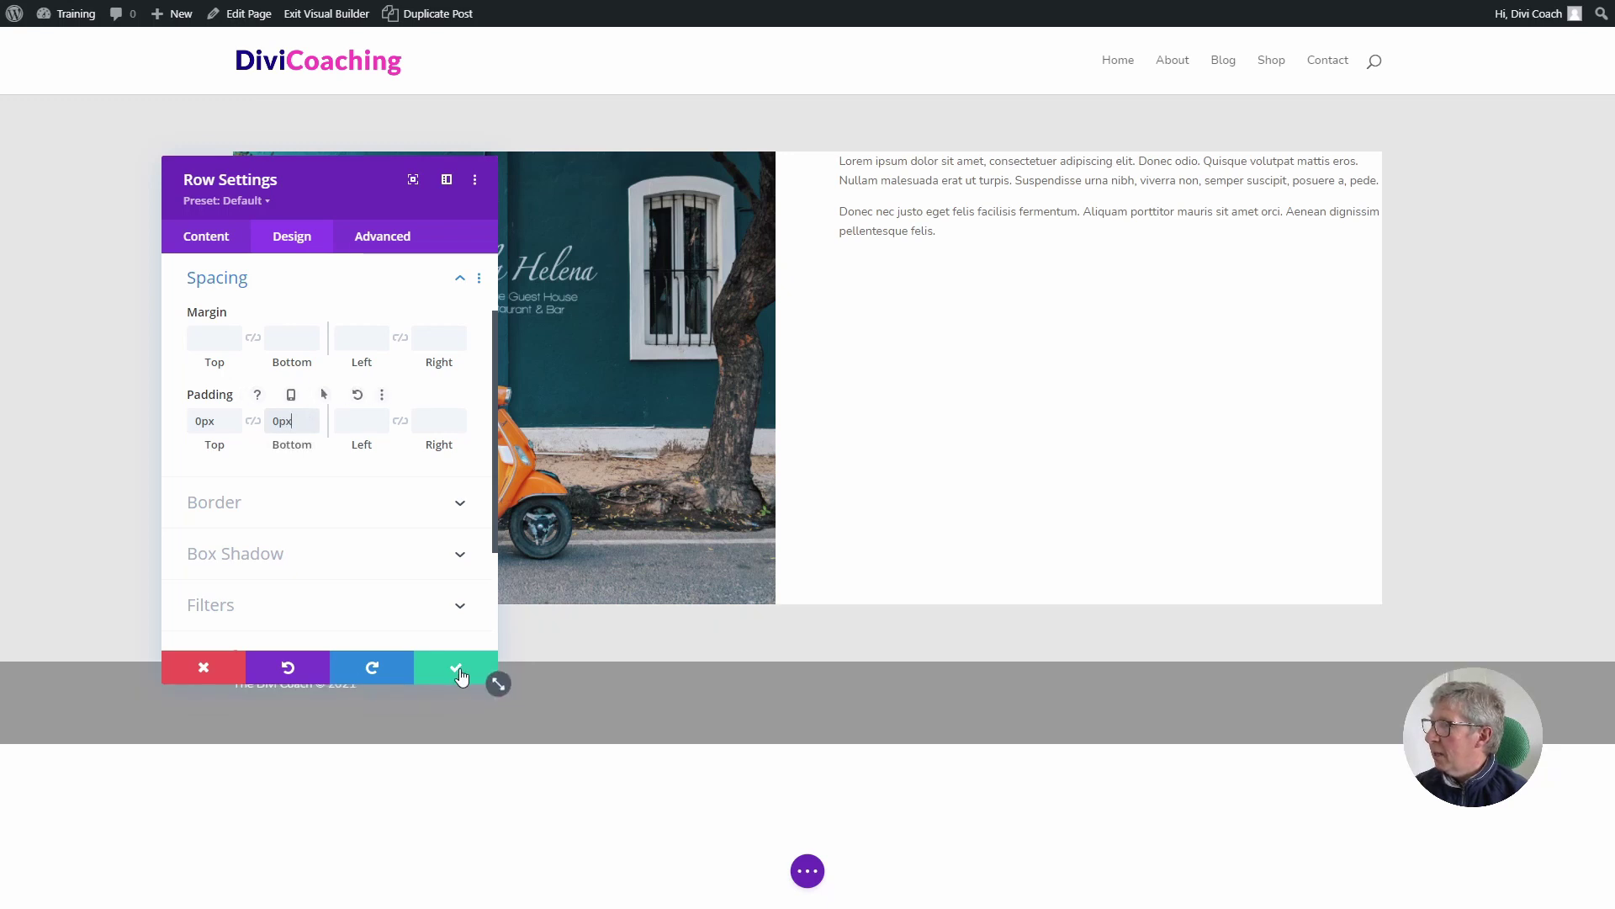
click(456, 666)
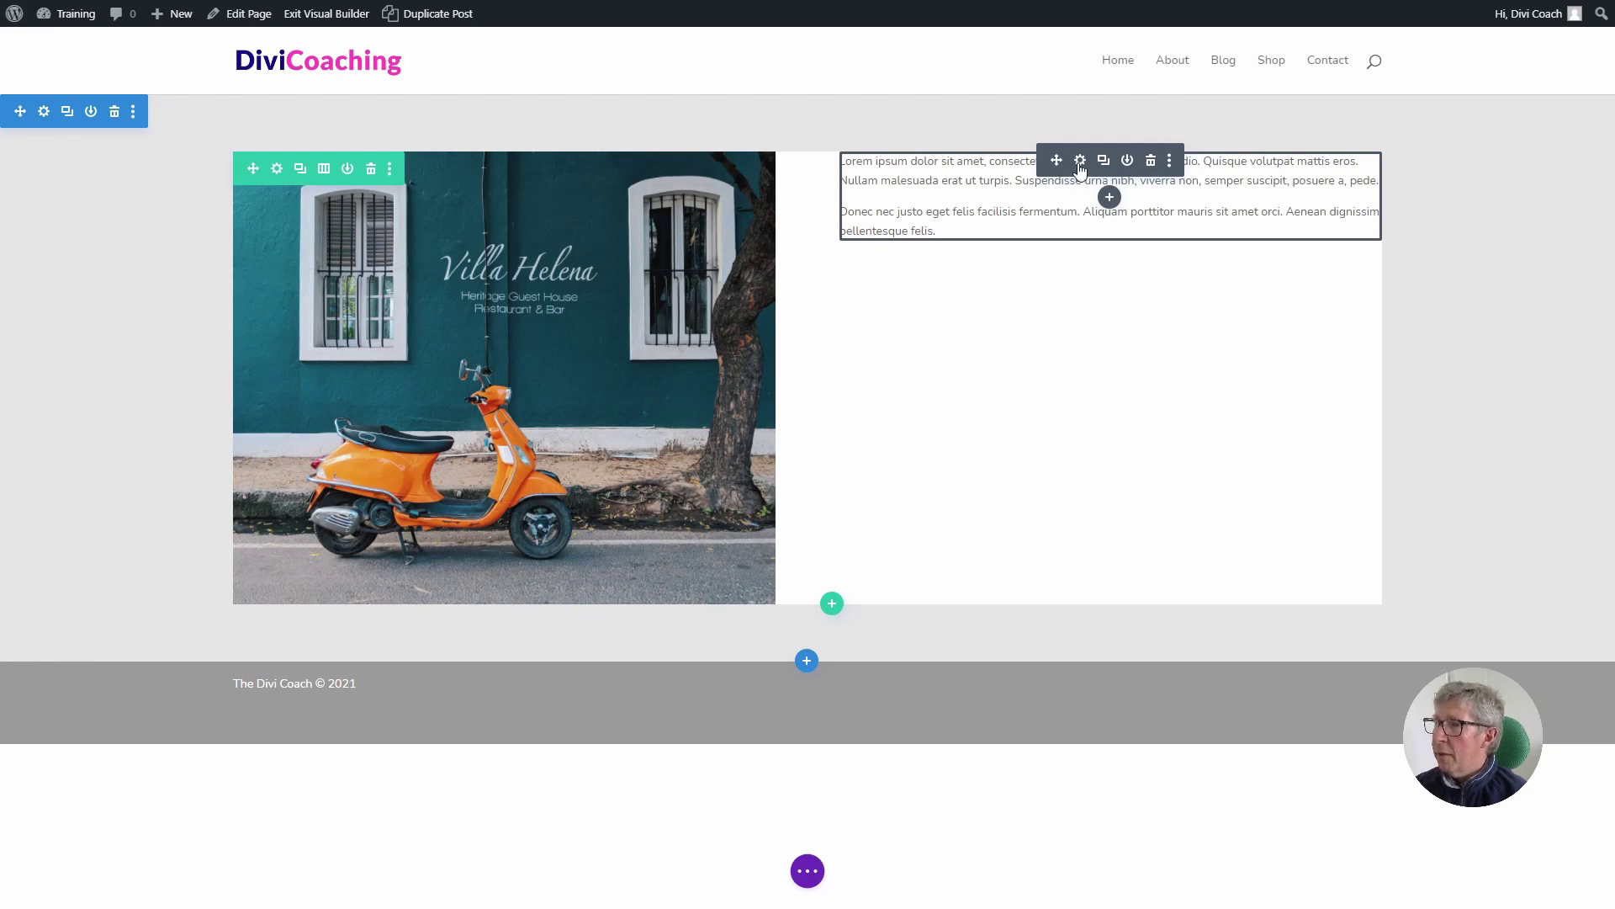
Give the text module a 20px desktop text size and 1.5em line height.
click(1080, 166)
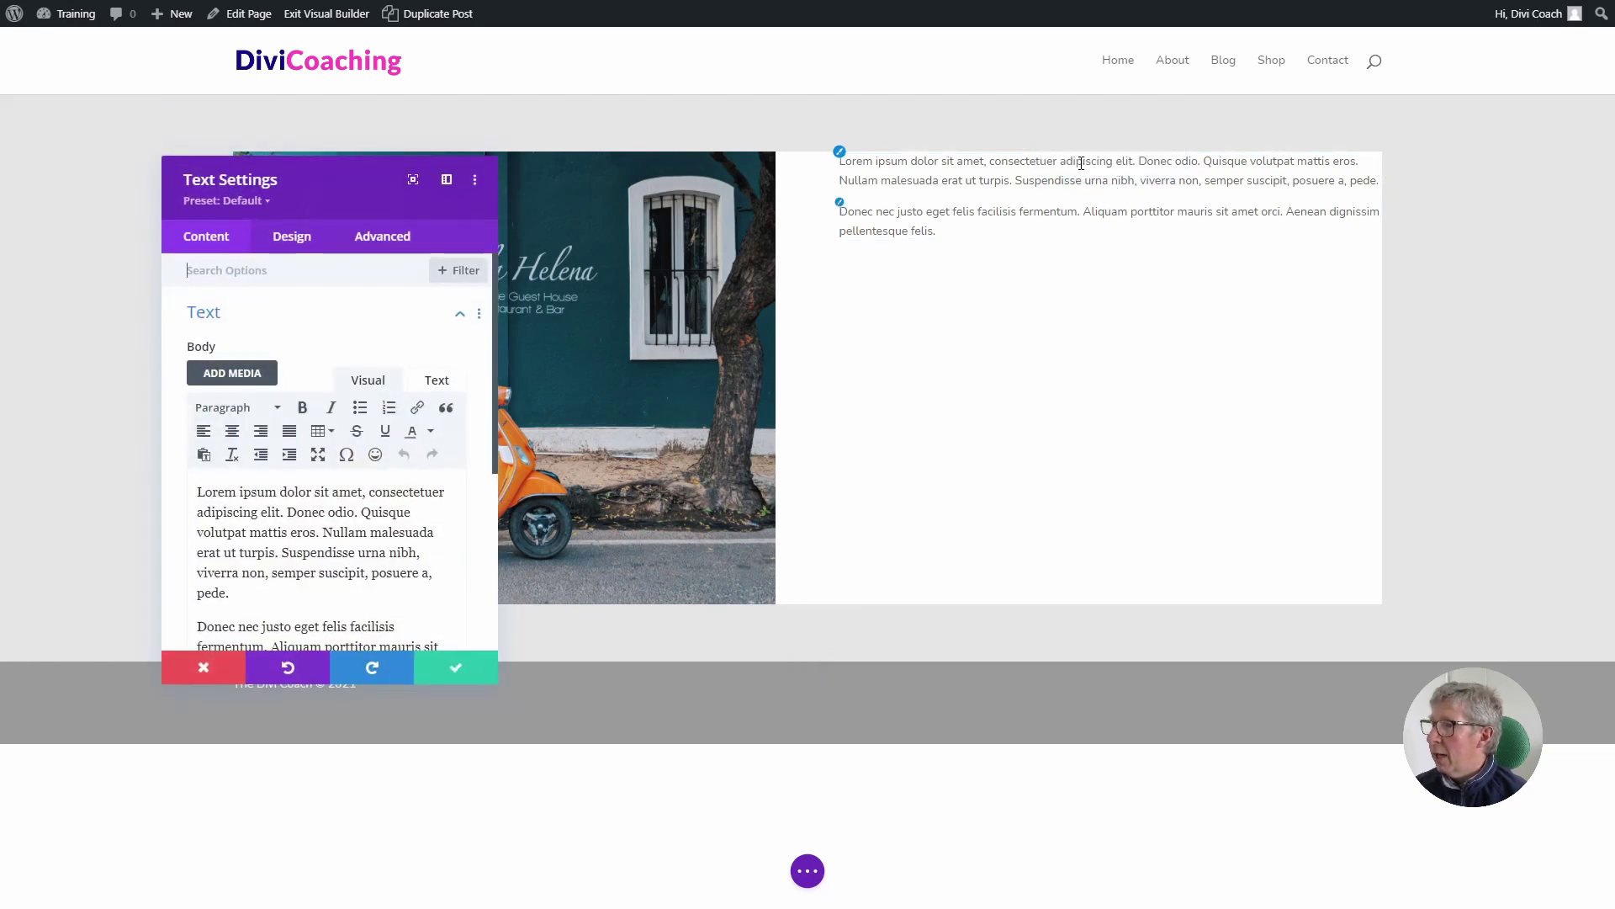
click(299, 243)
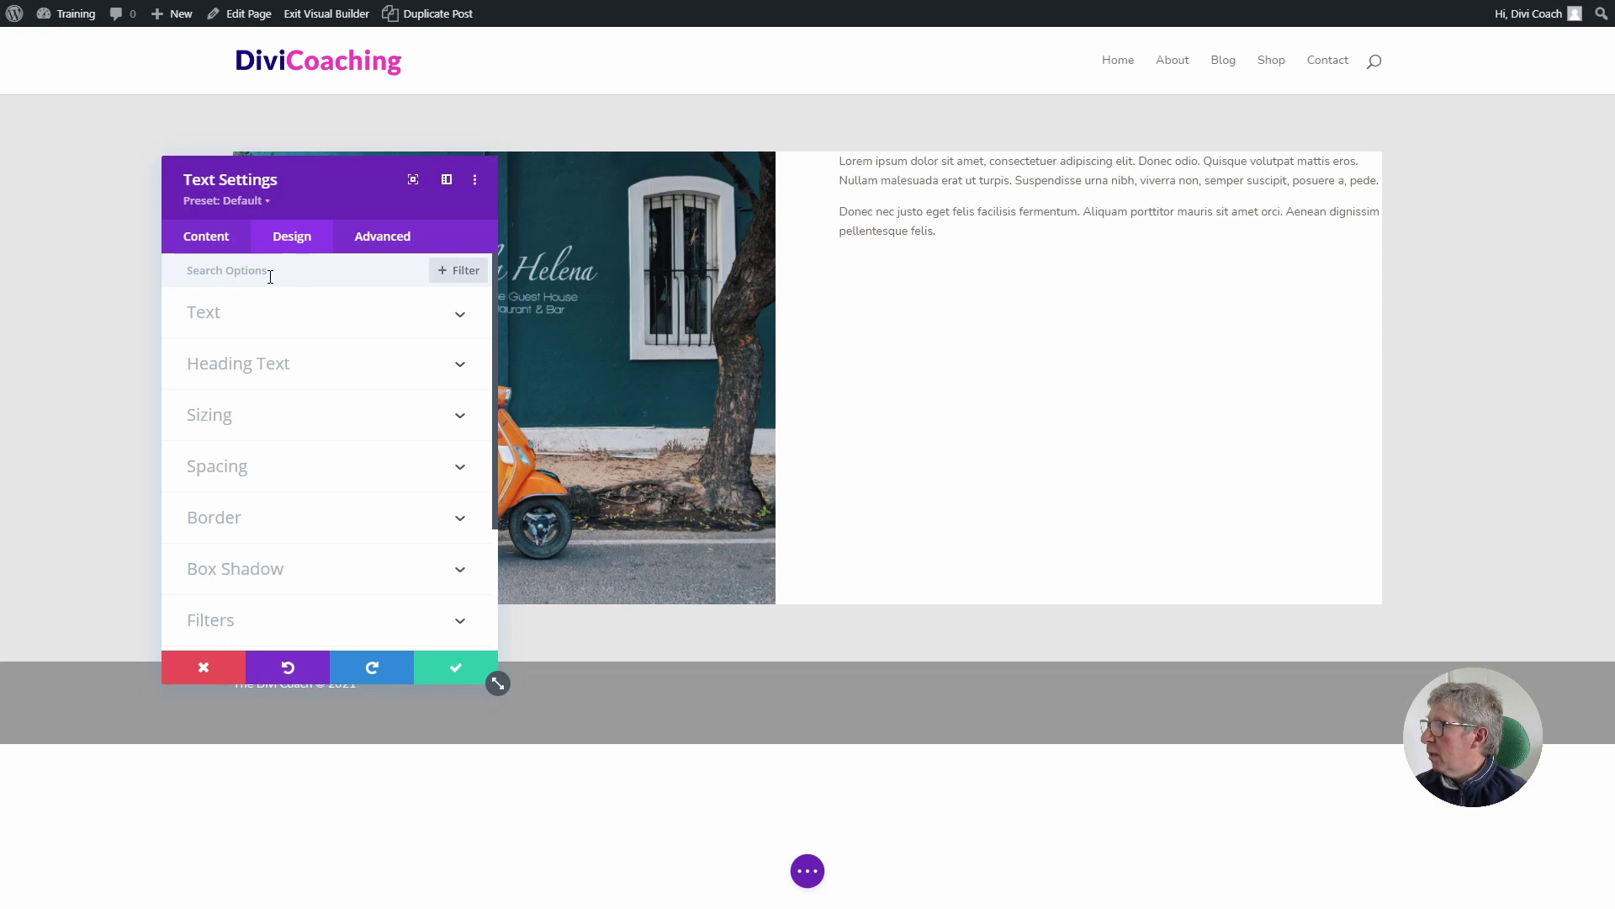
click(206, 314)
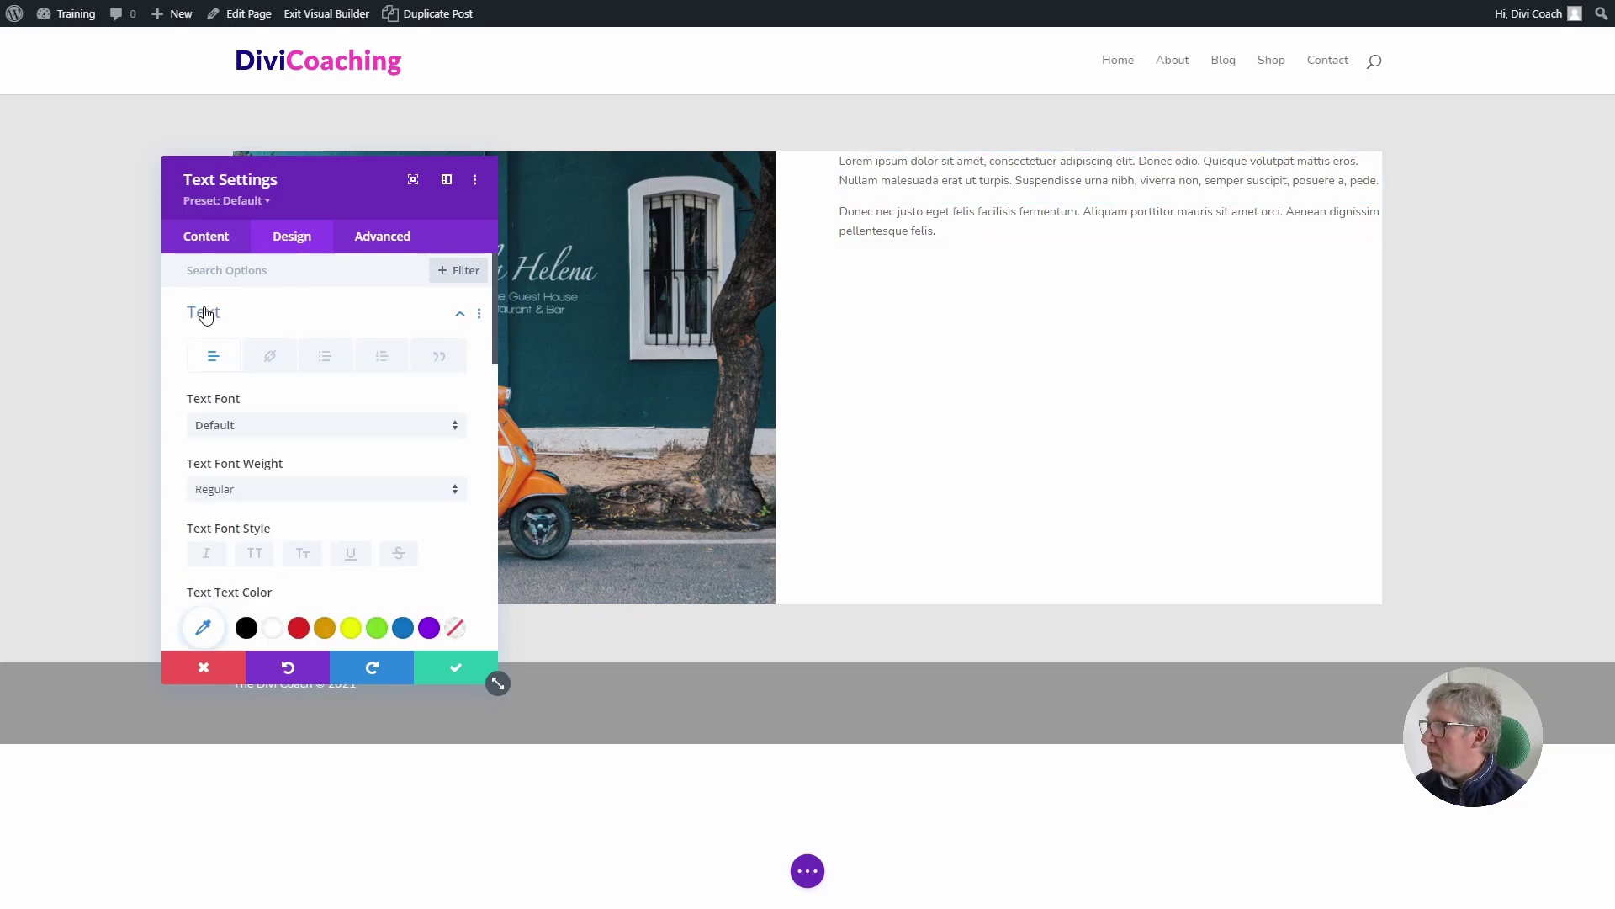
scroll(350, 480, down, 5)
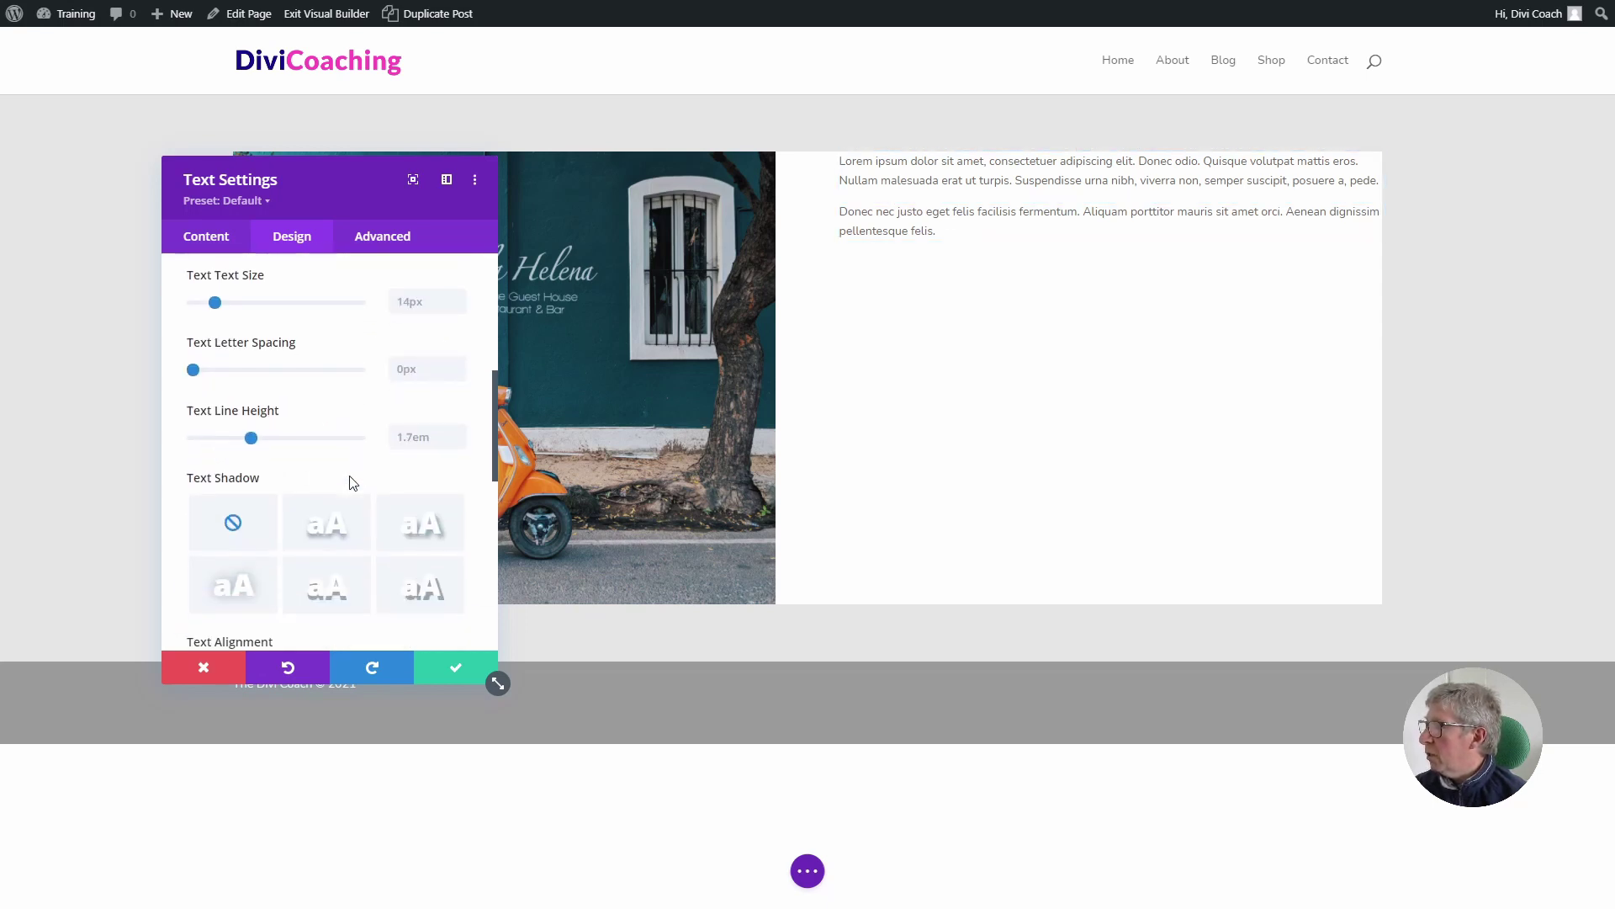
scroll(350, 480, up, 1)
mouse_move(271, 362)
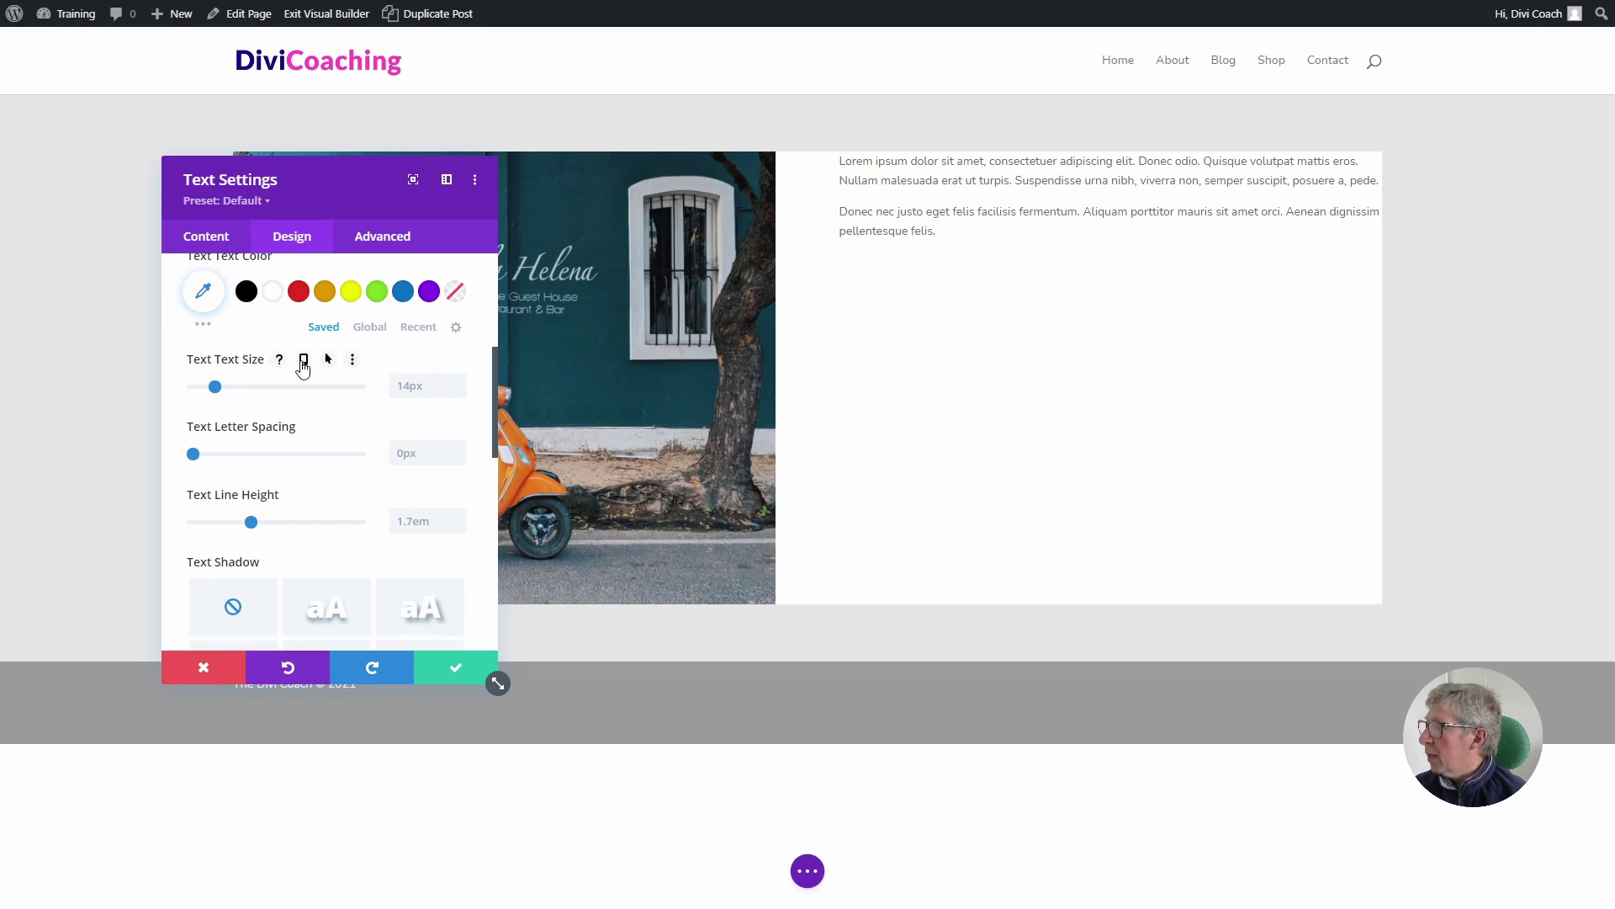
click(304, 360)
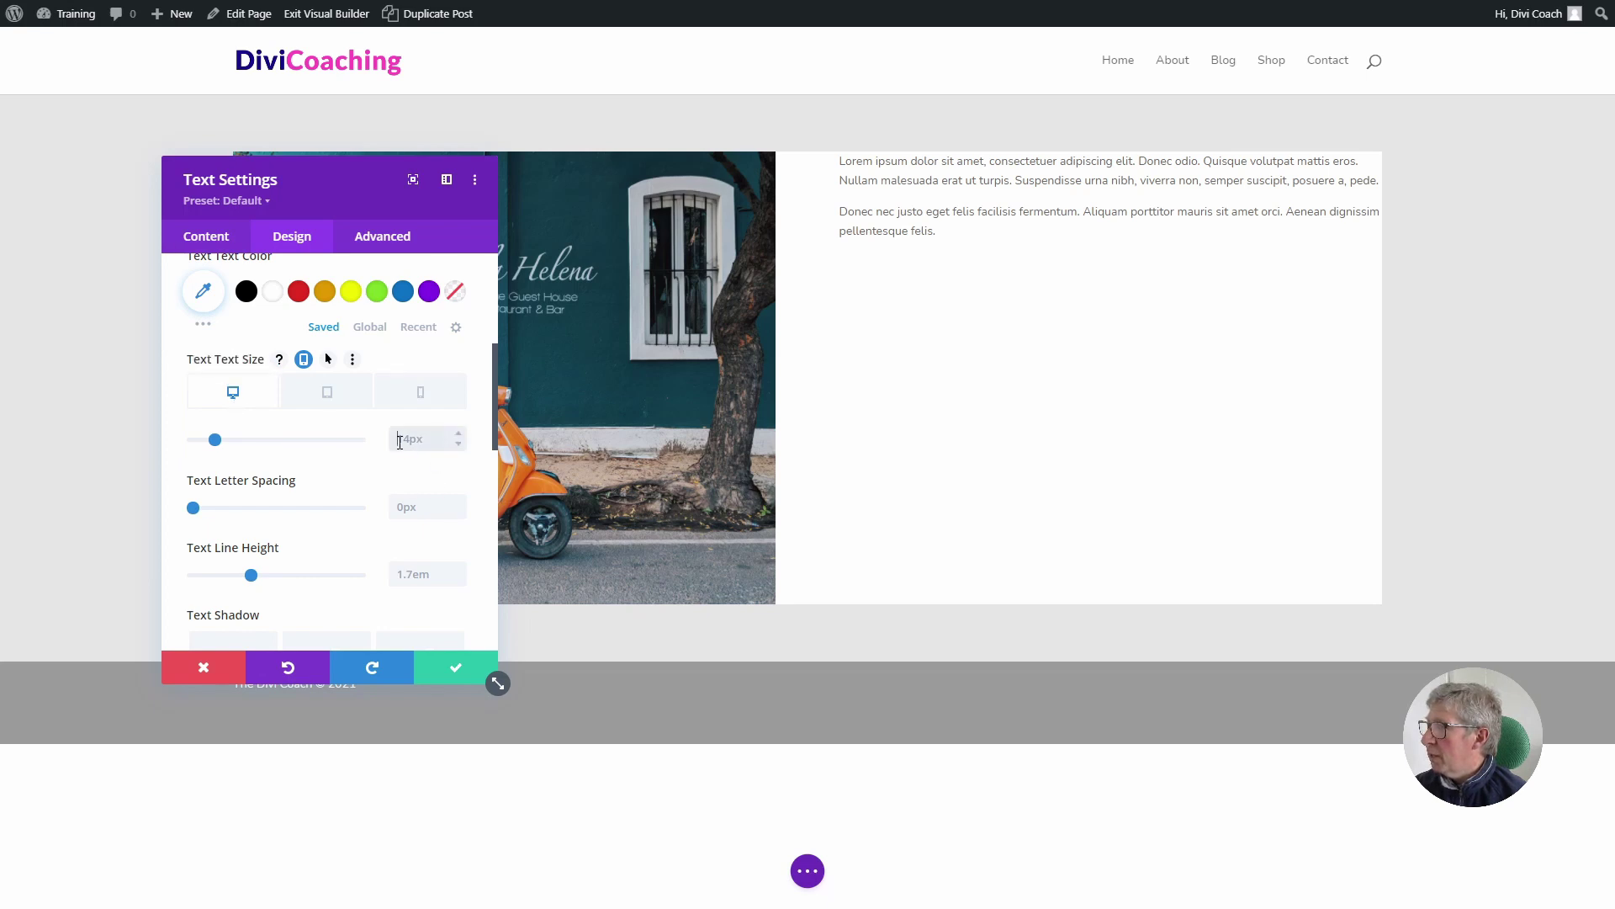
text(px)
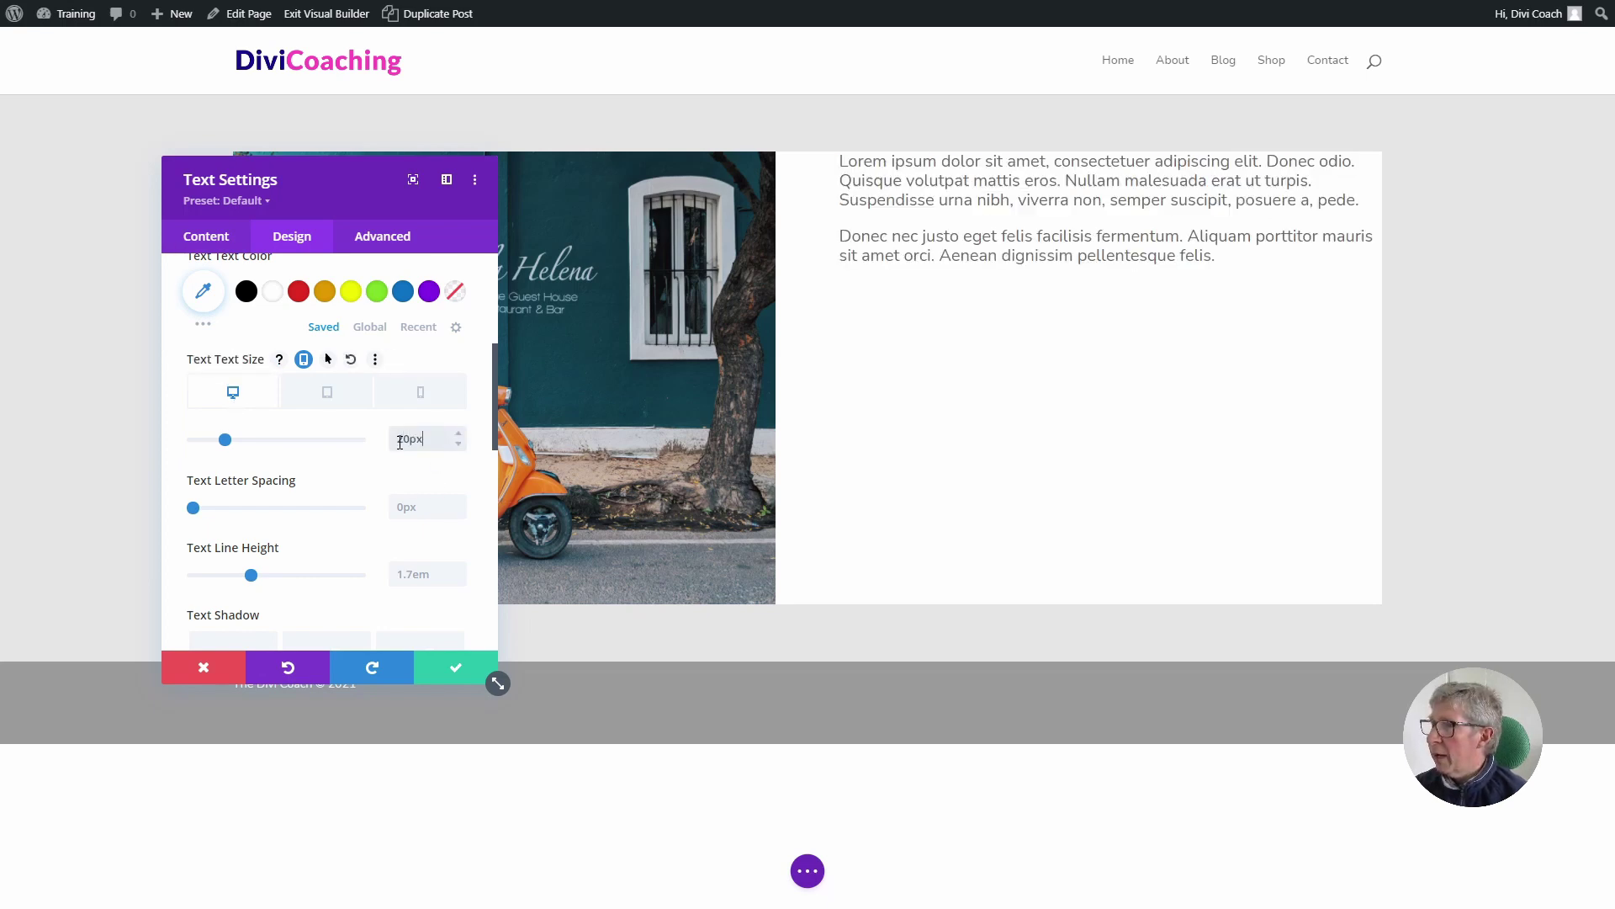
click(408, 575)
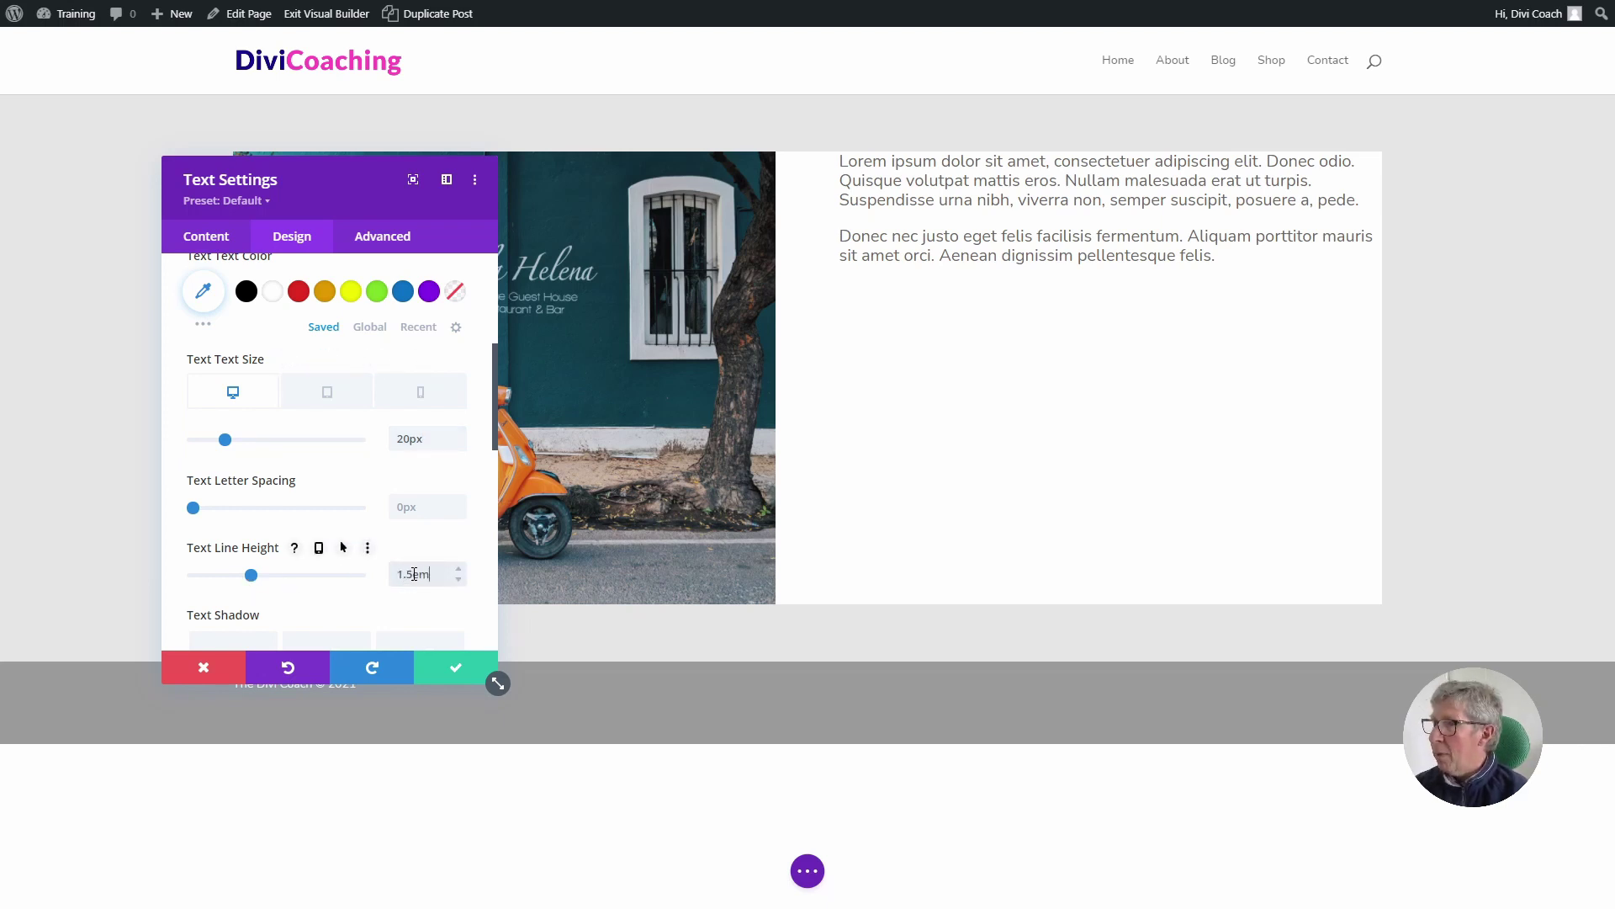
key(Return)
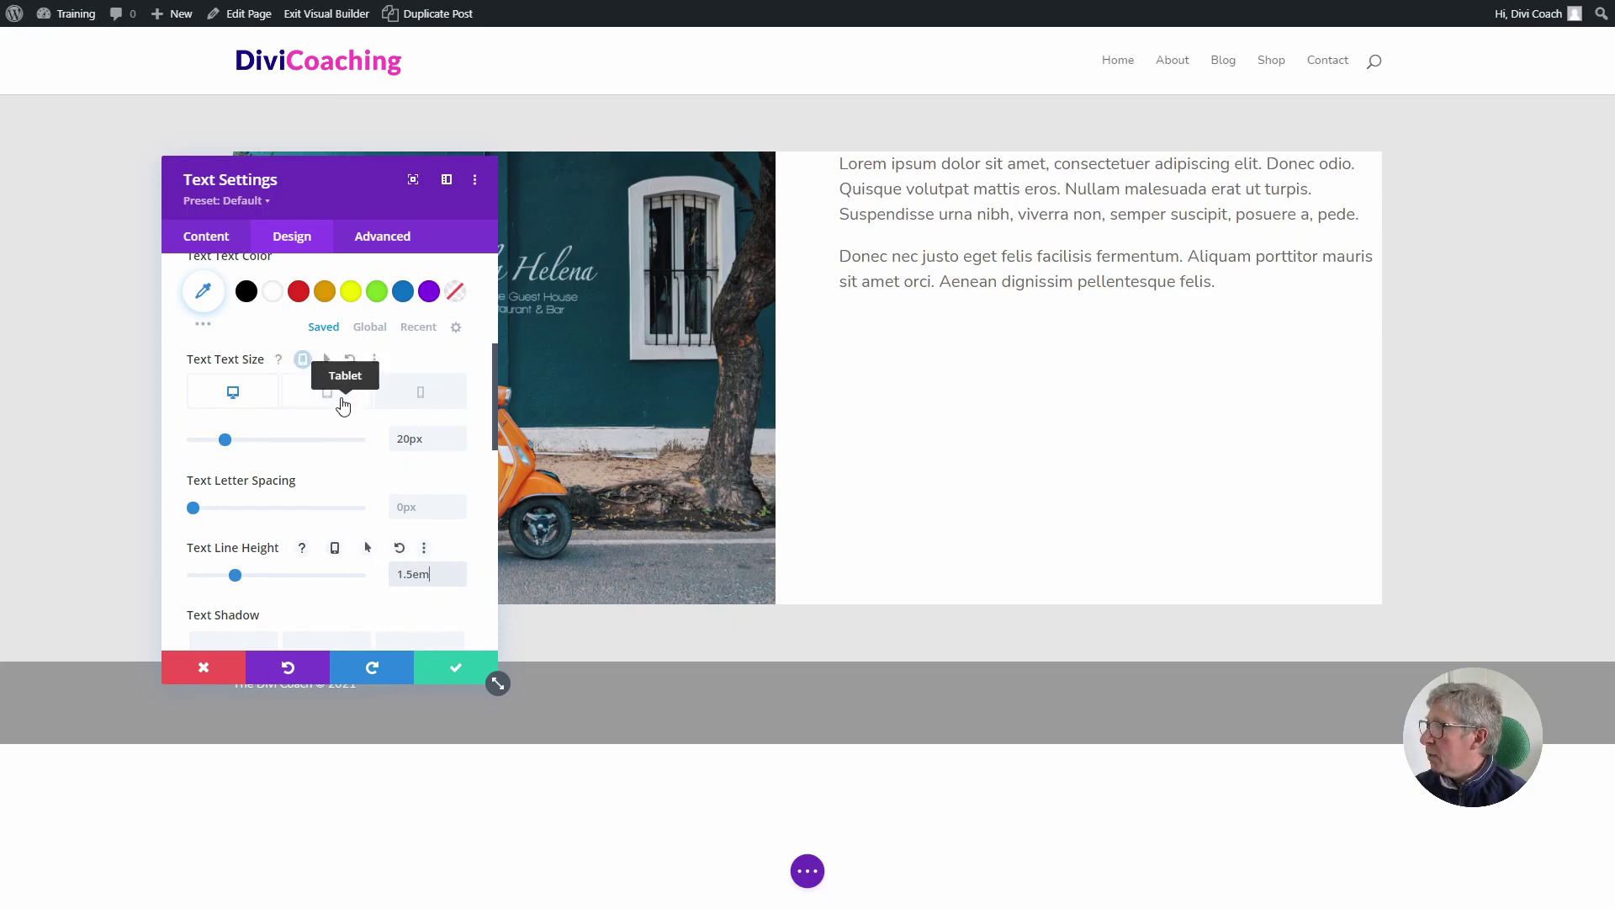
Set the paragraph text size to 16px on tablet and 13px on phone.
click(328, 393)
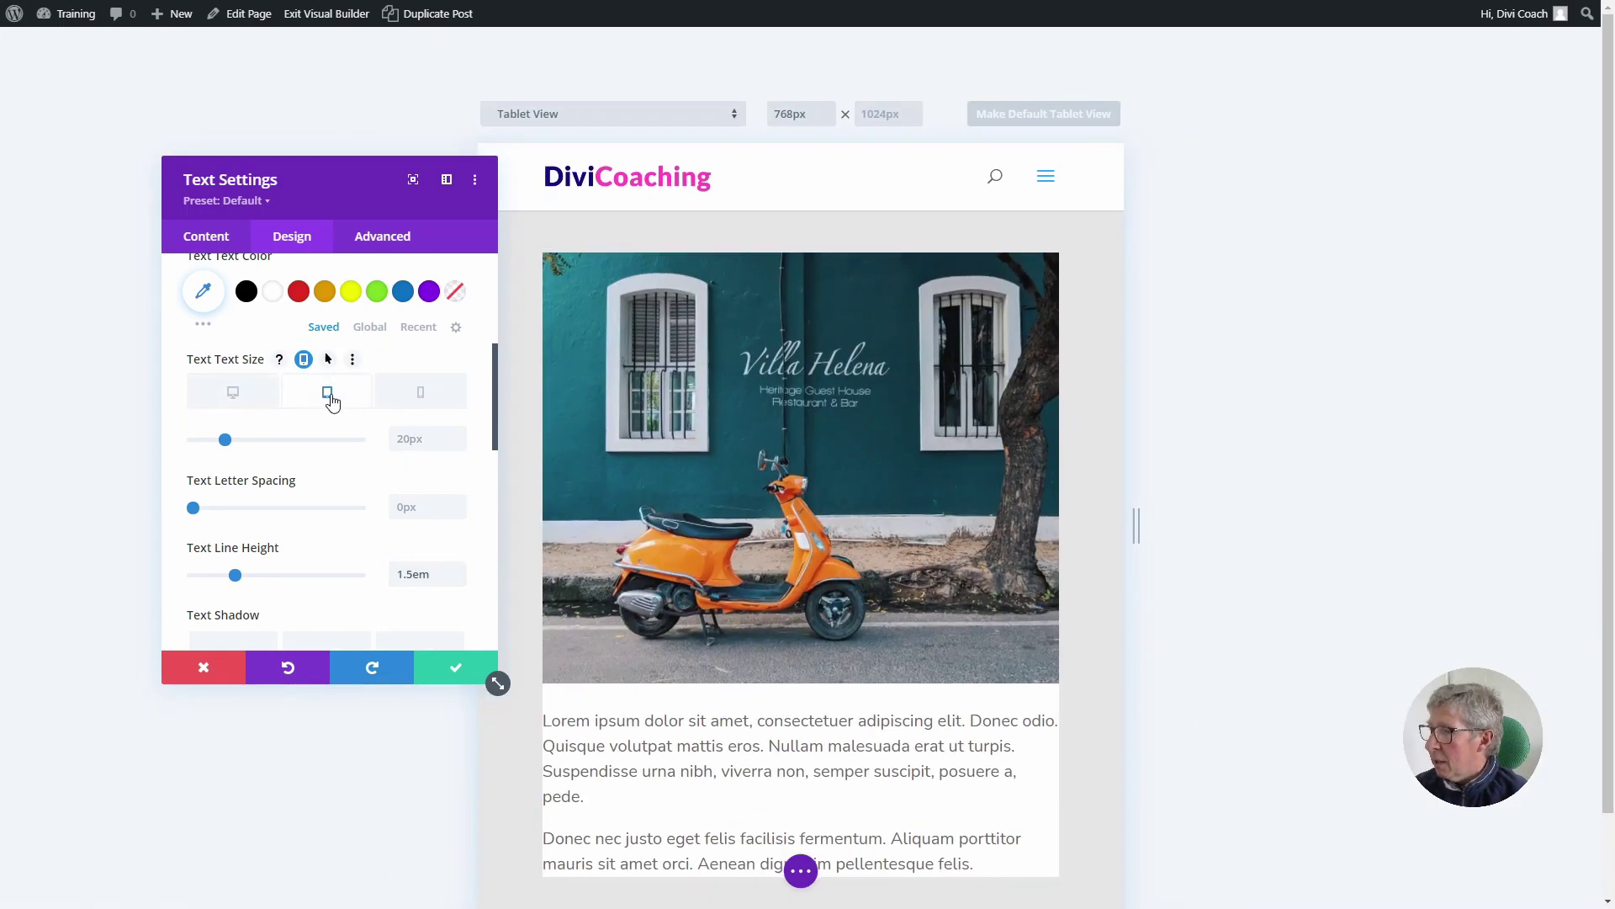
scroll(597, 584, down, 2)
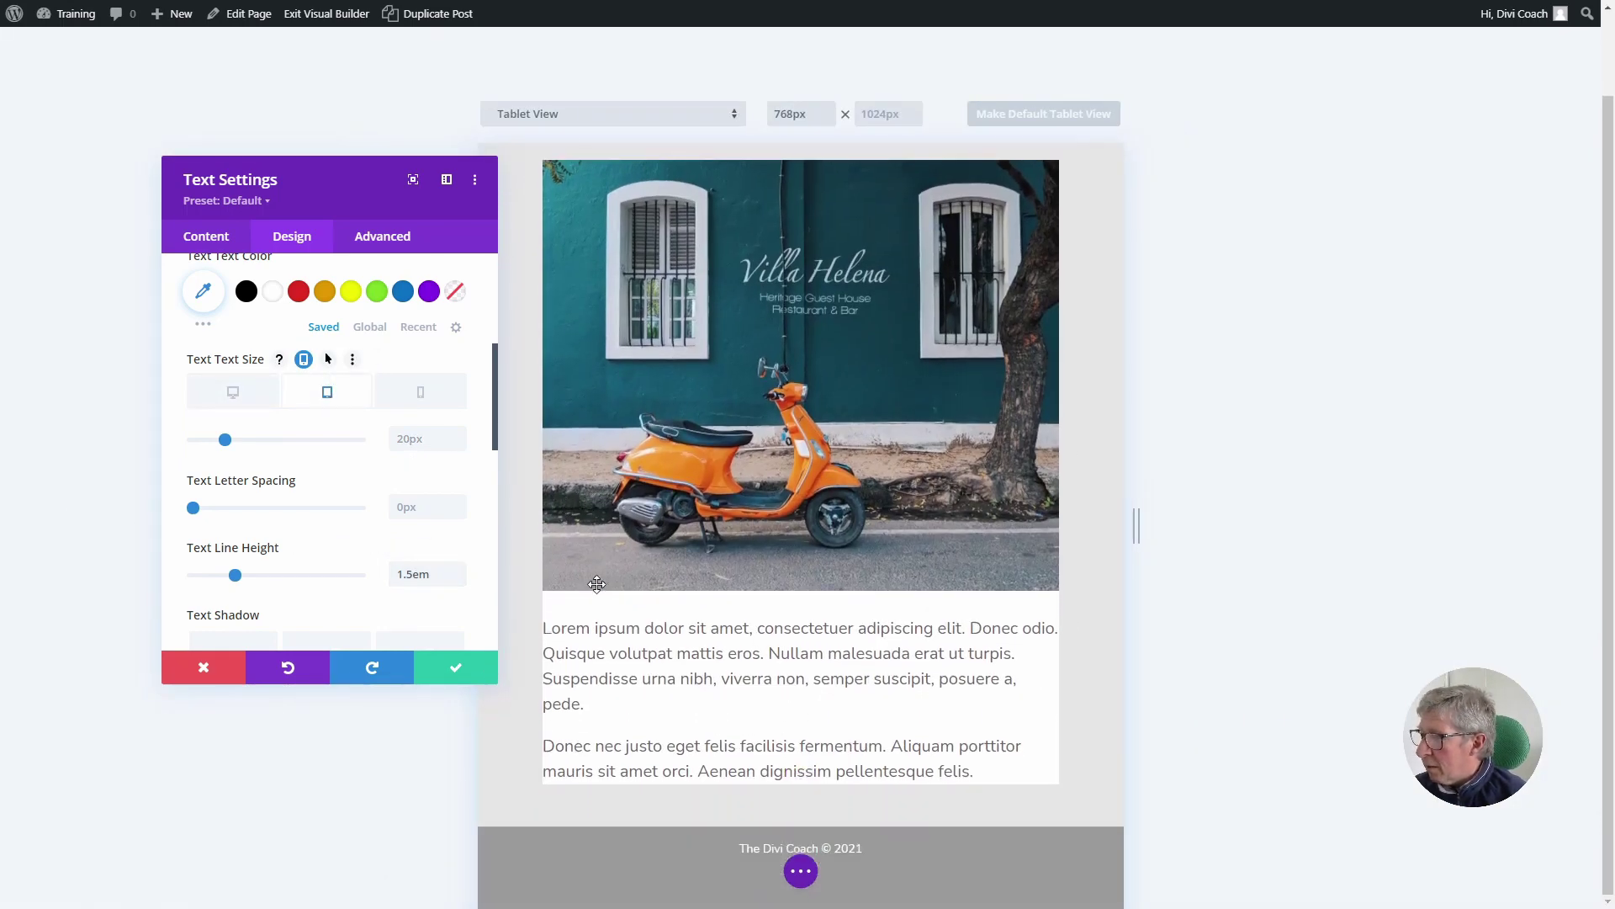
click(403, 440)
text(16px)
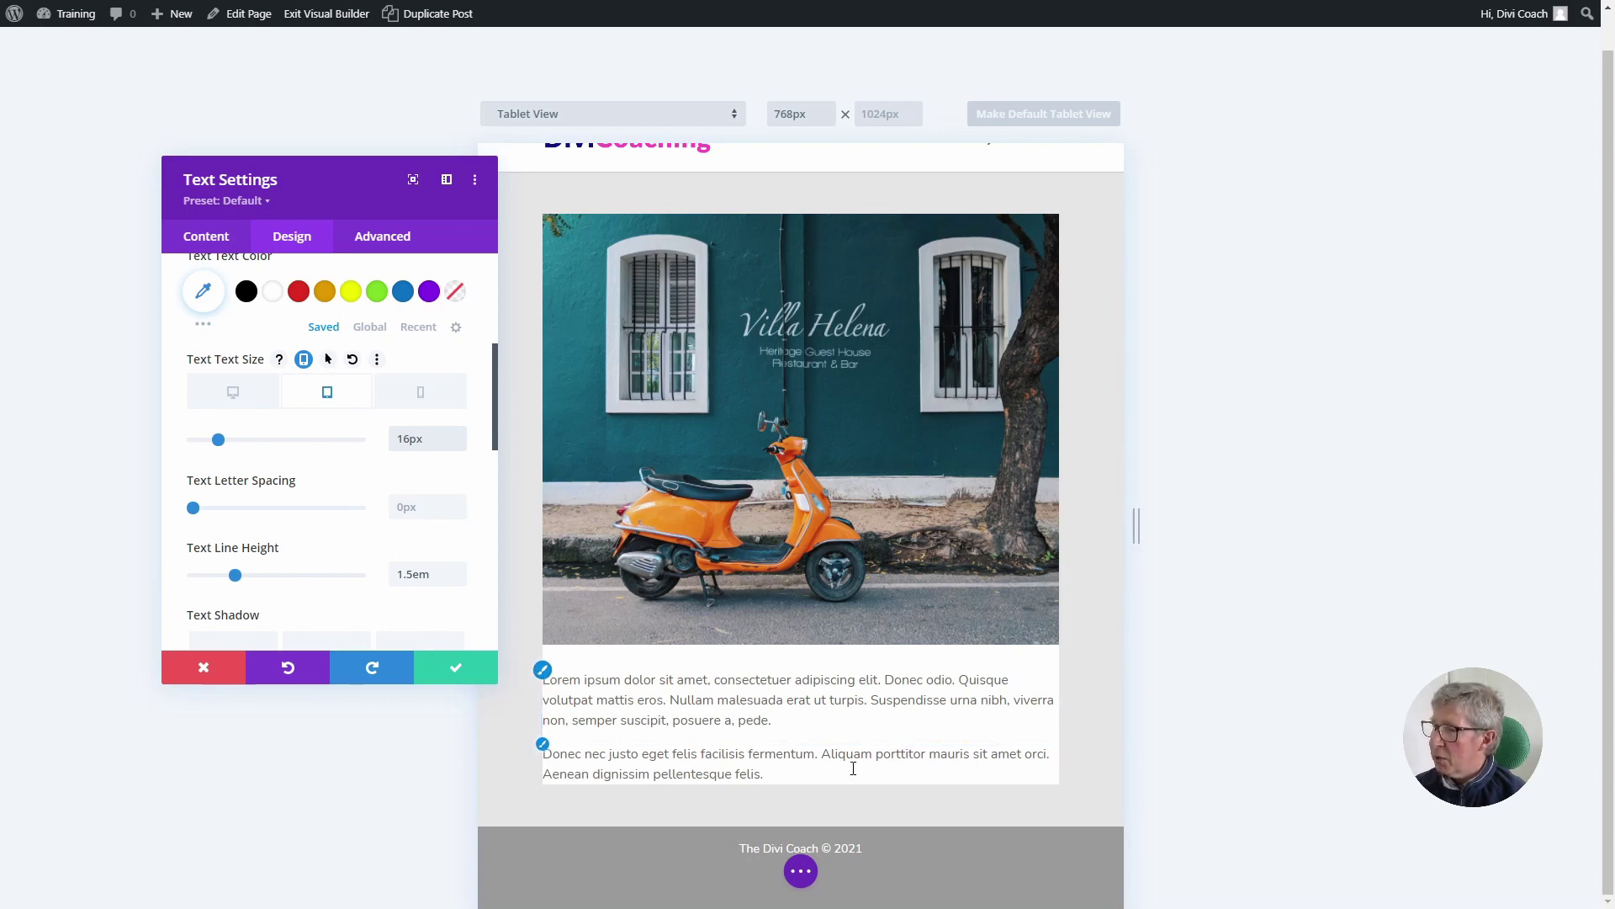
click(423, 394)
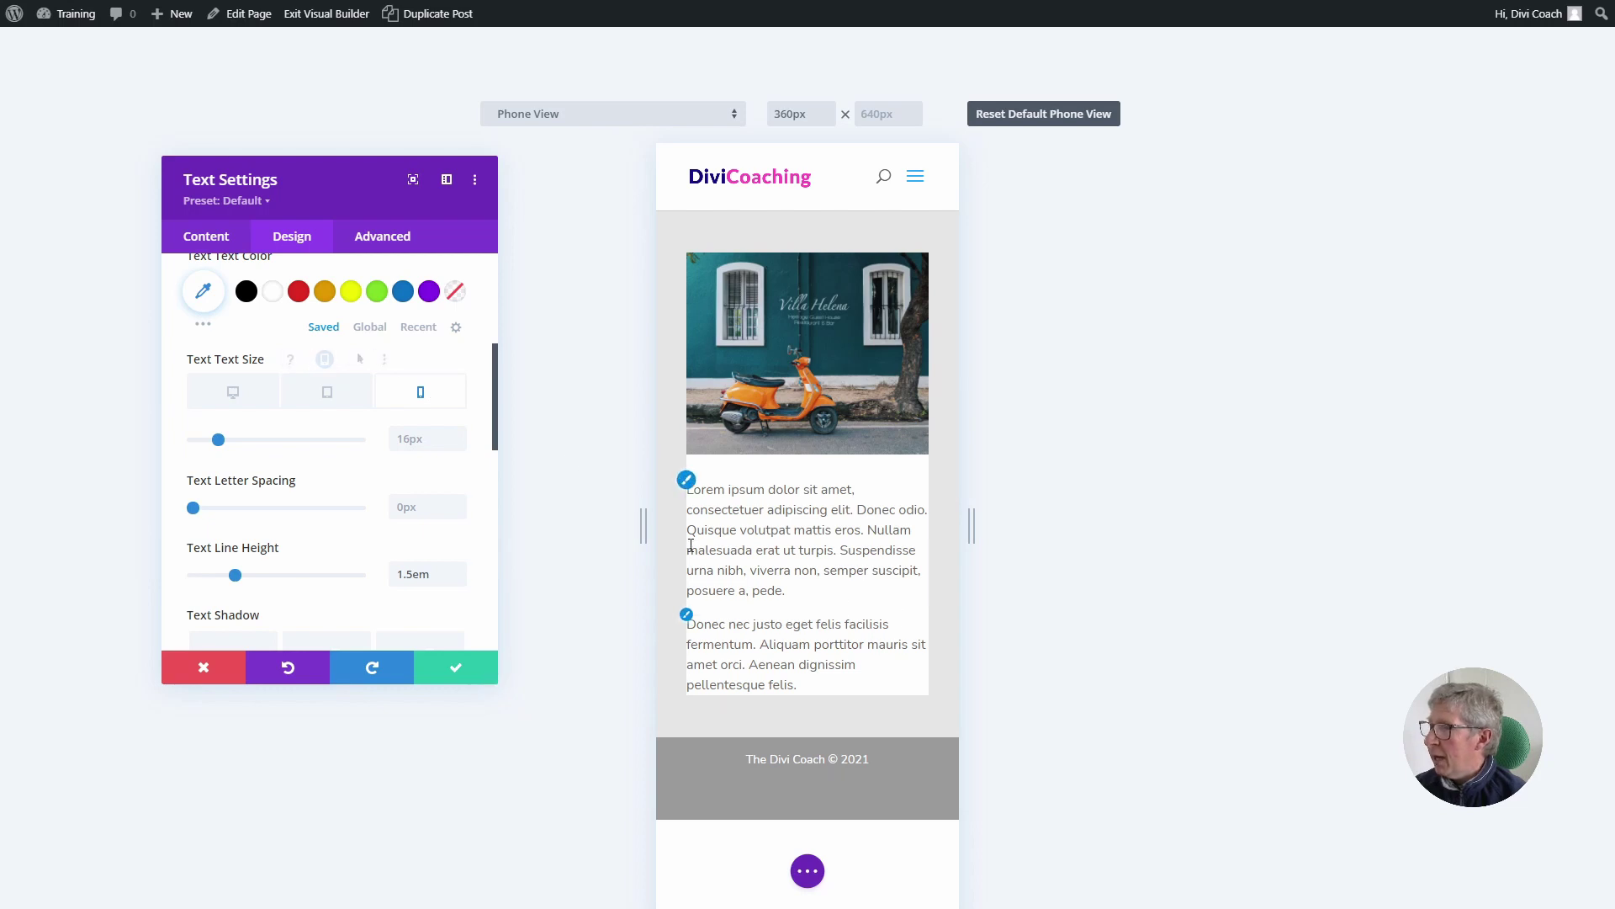
click(416, 442)
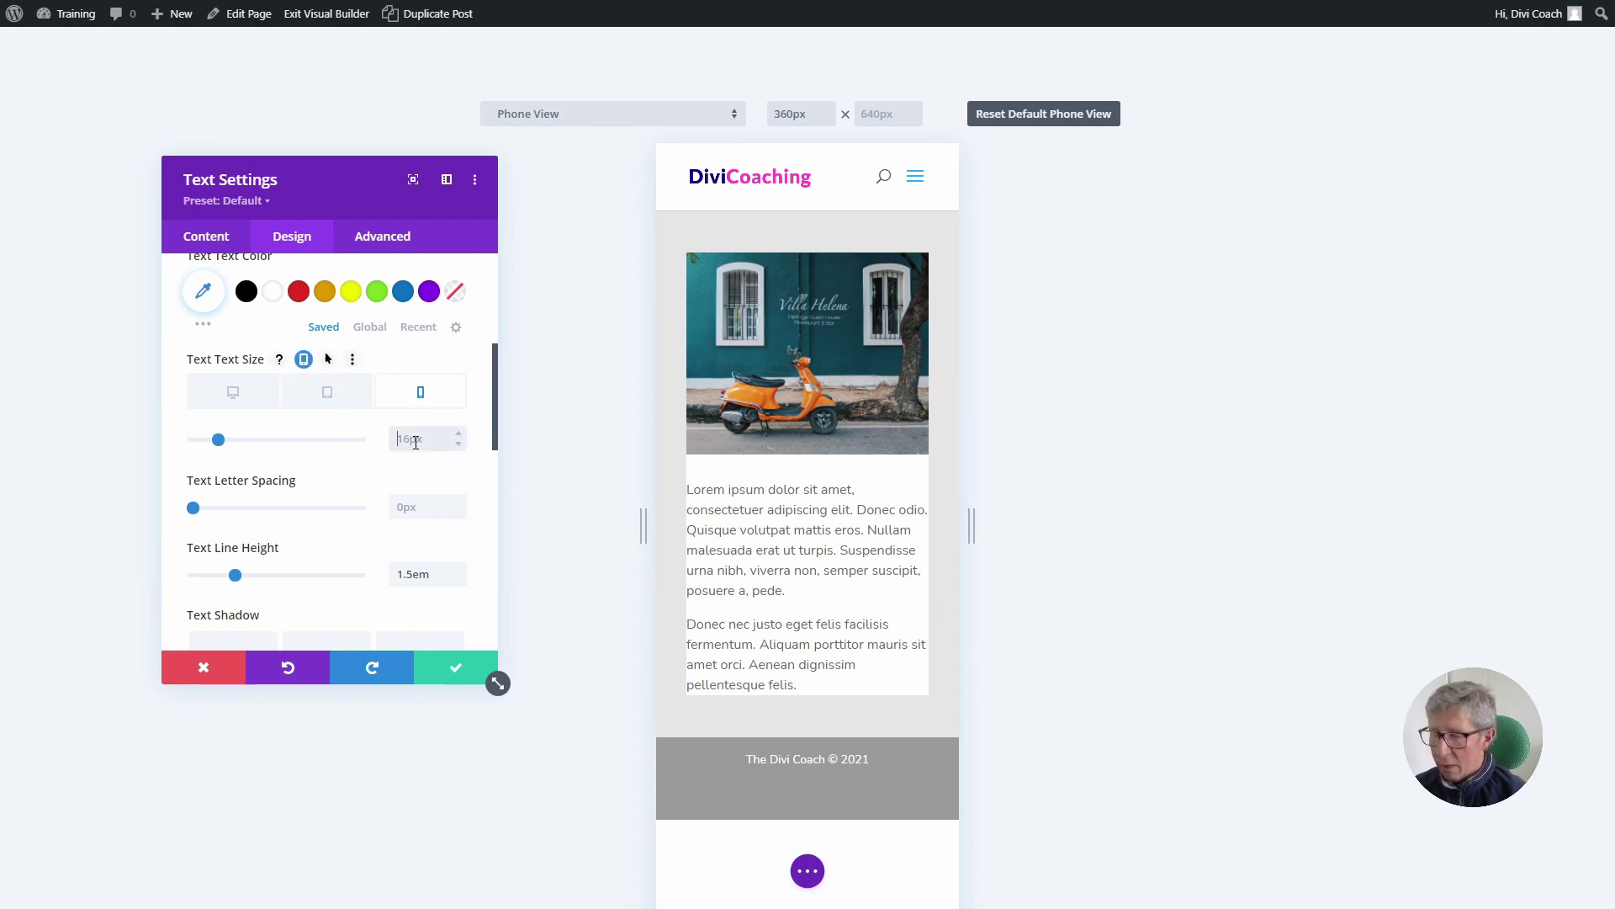
text(13)
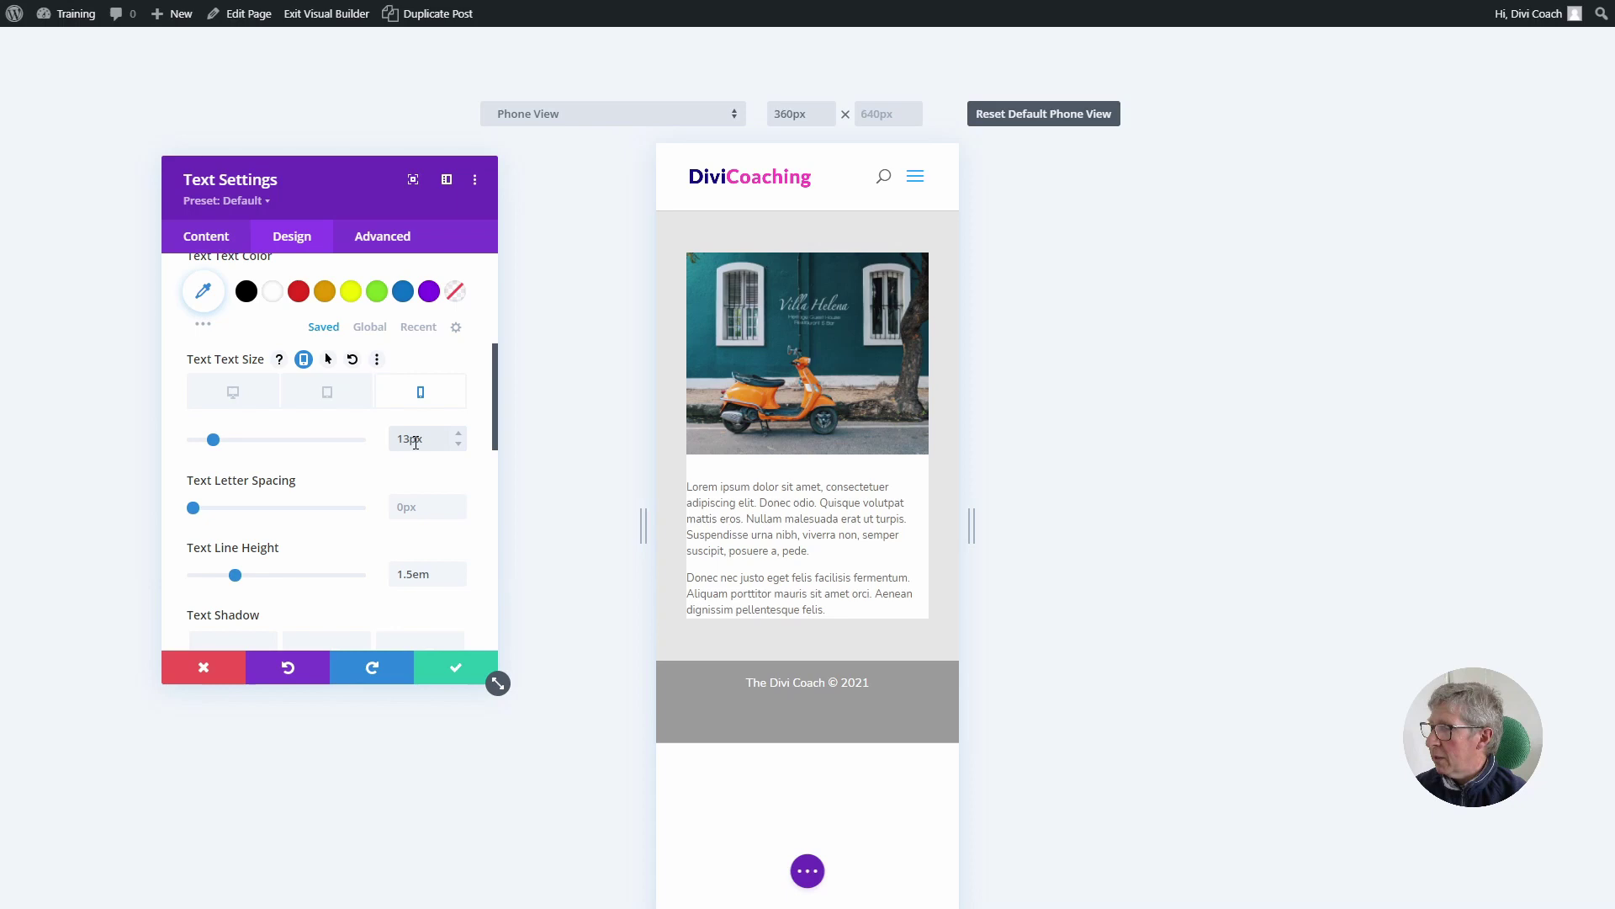
Give the text module 5% left and right padding, then preview it on tablet and phone.
click(463, 669)
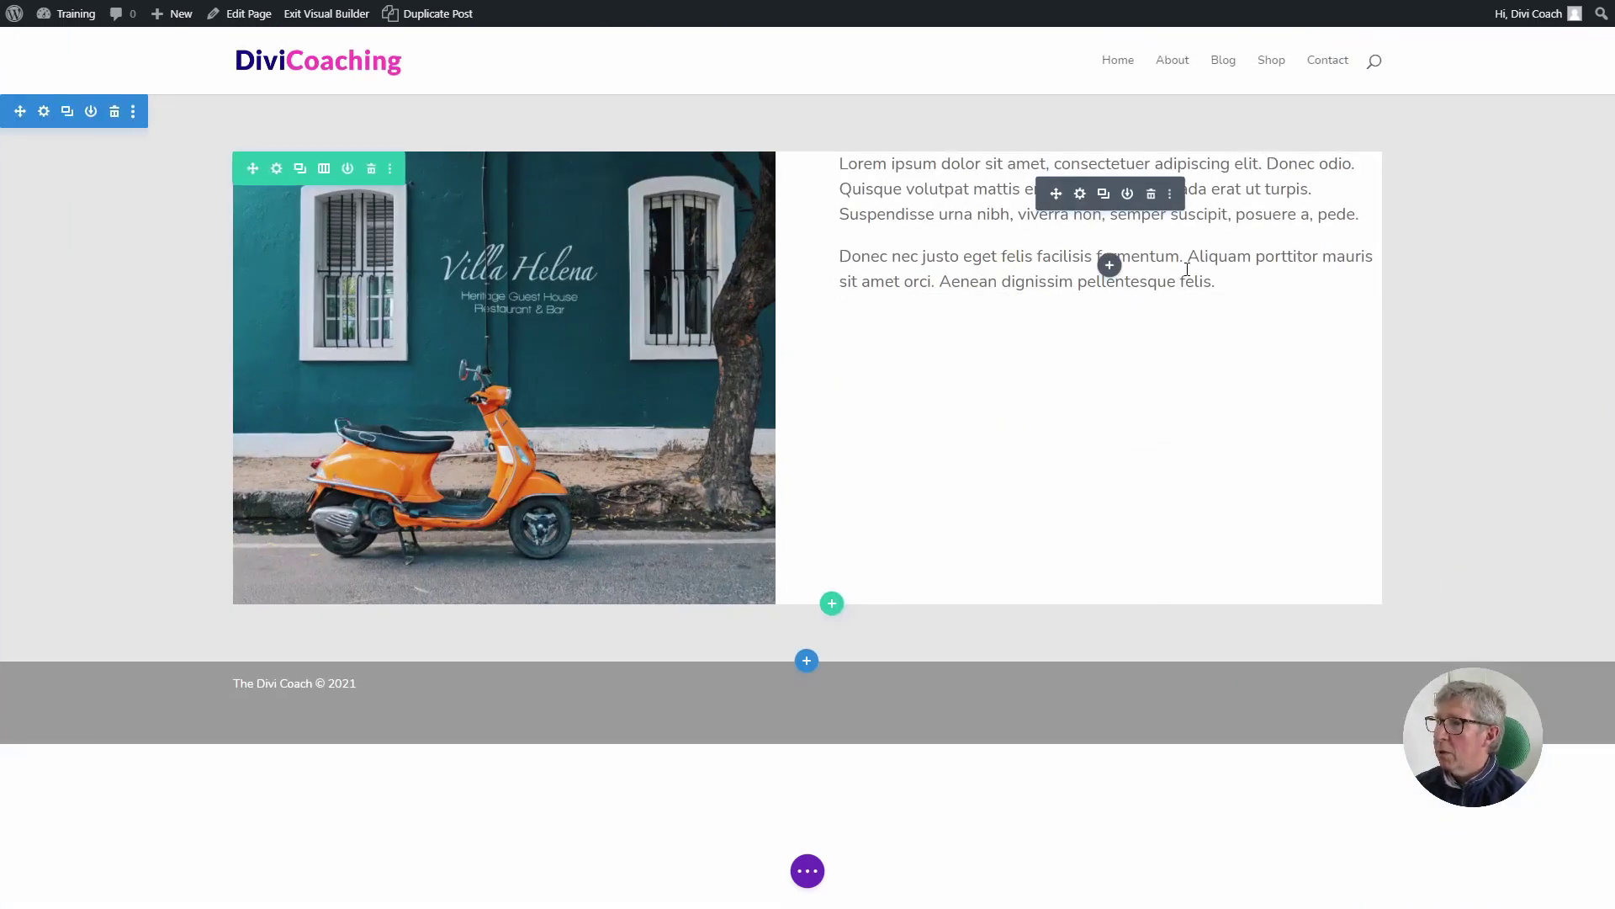
click(1080, 193)
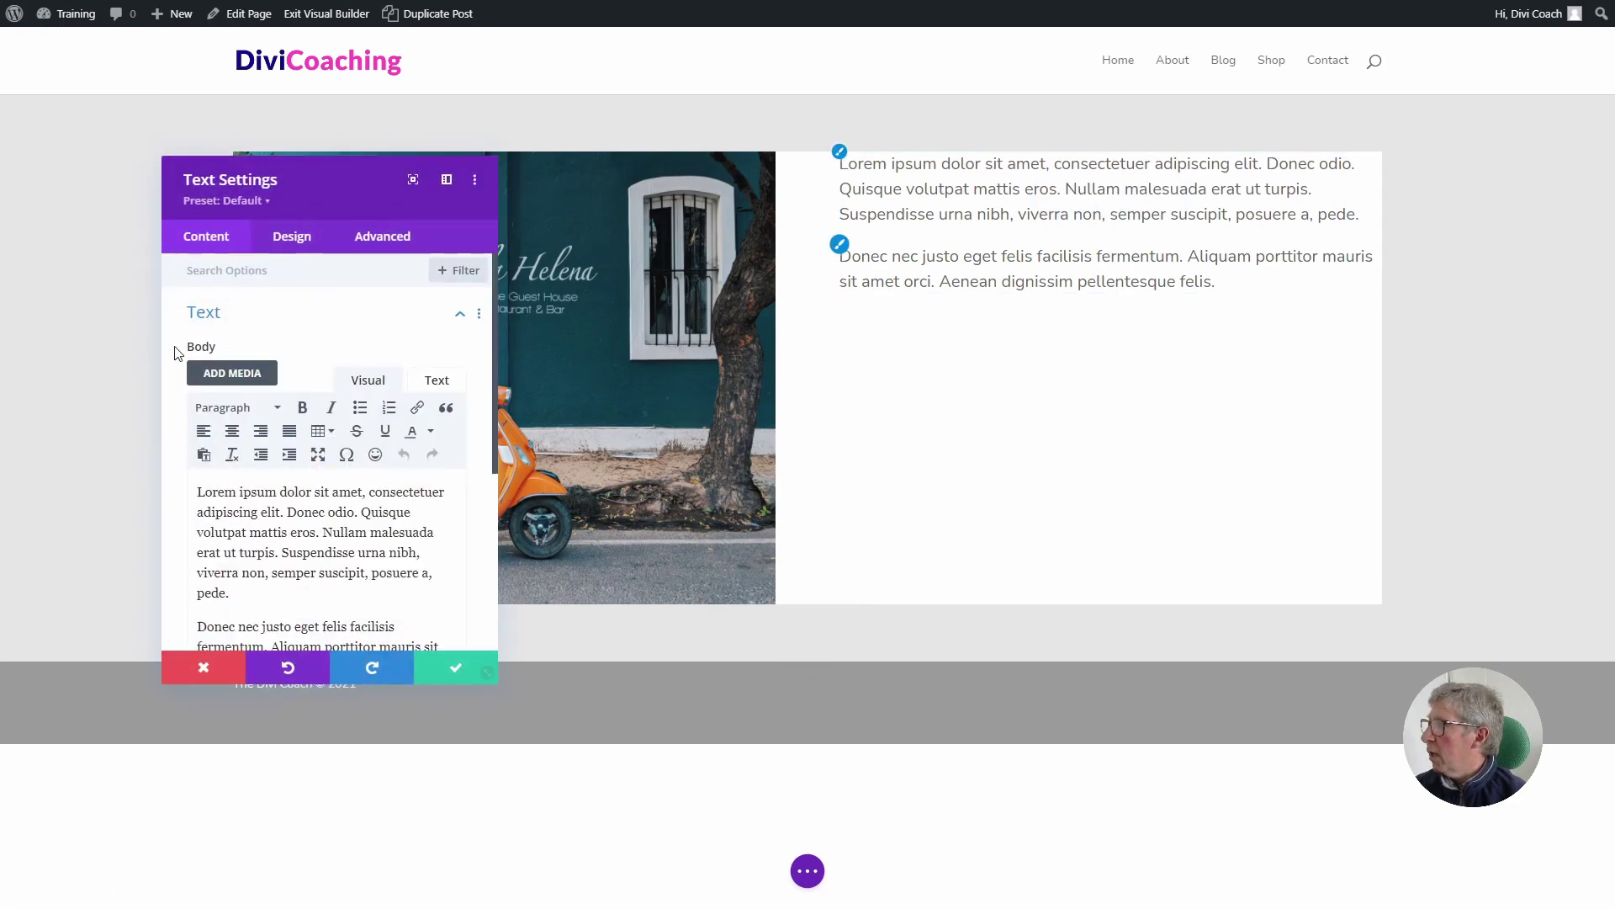
click(296, 239)
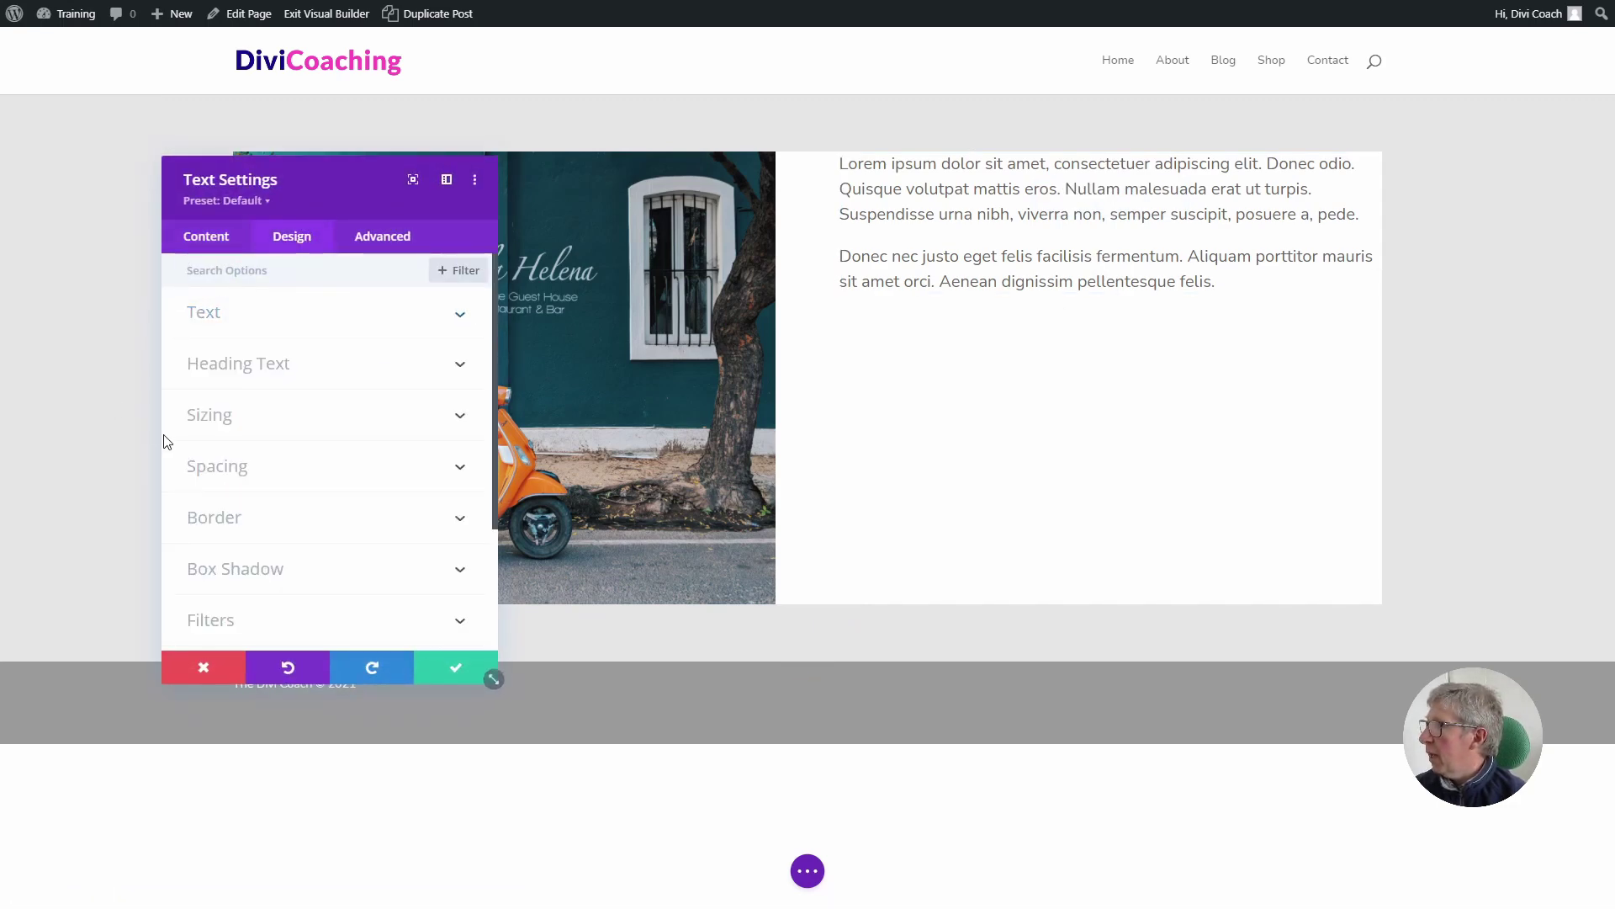
click(229, 473)
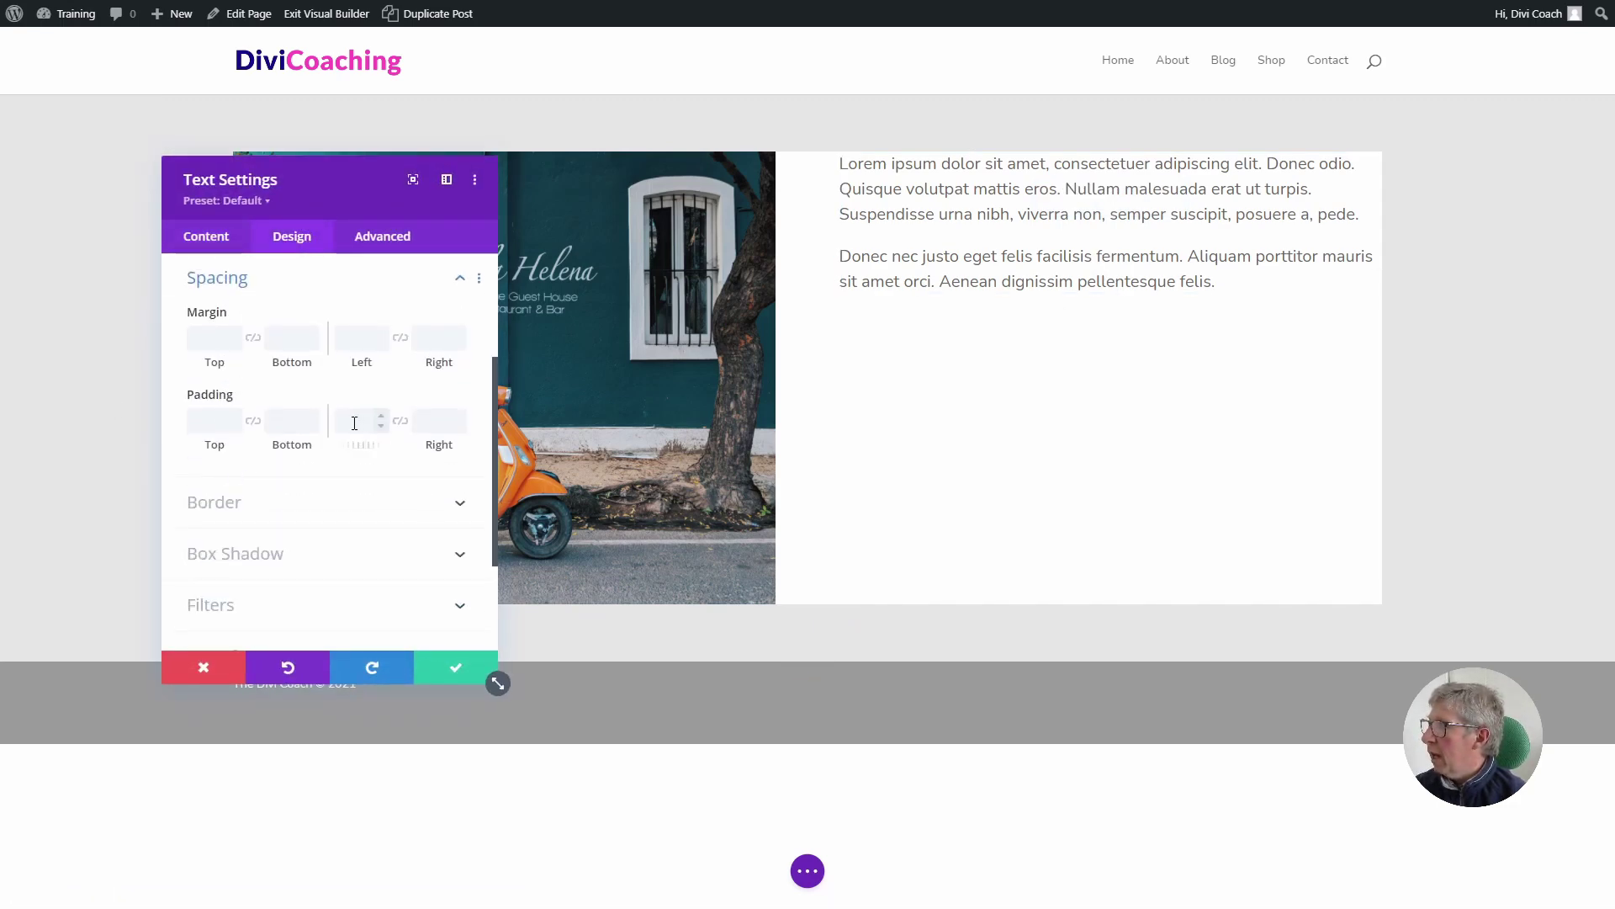
click(356, 421)
text(5%)
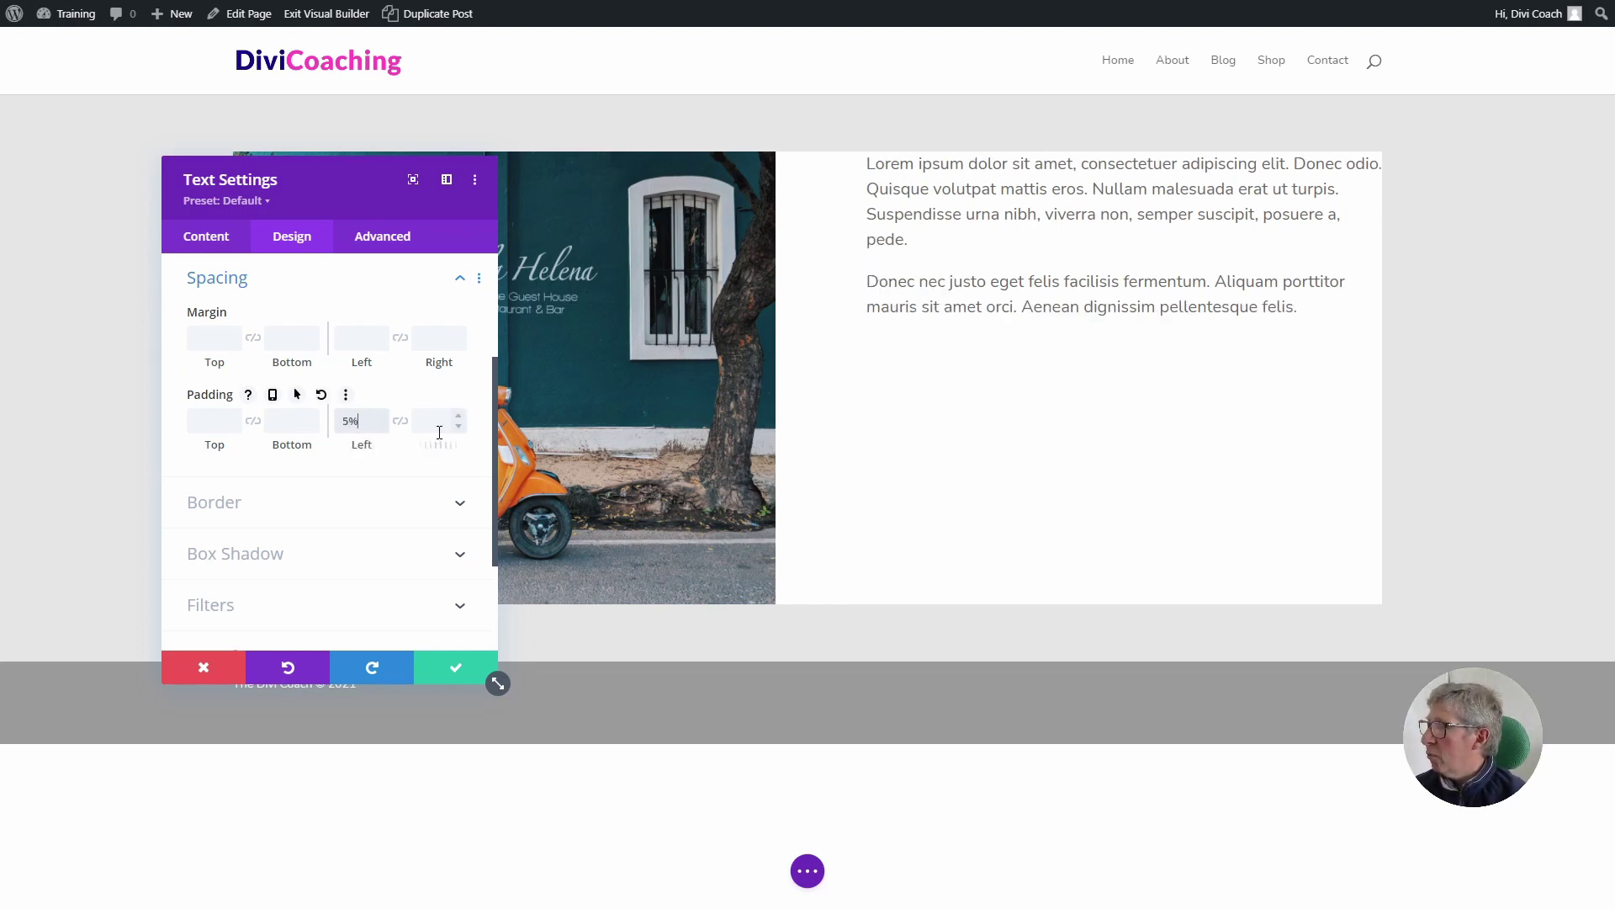
click(399, 421)
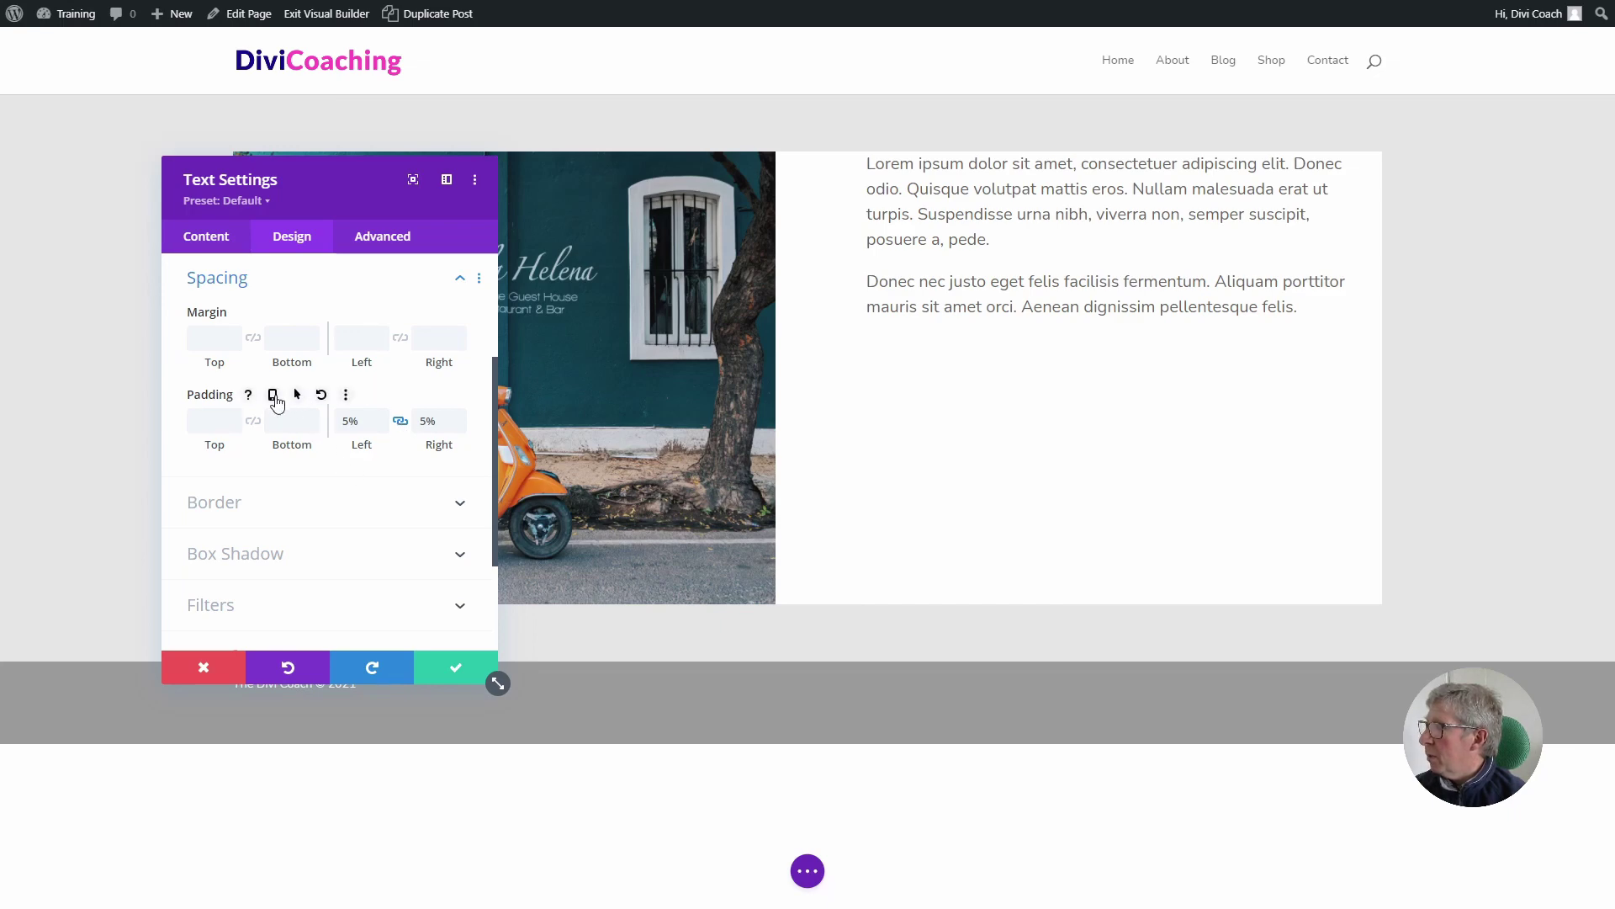
click(272, 396)
click(324, 432)
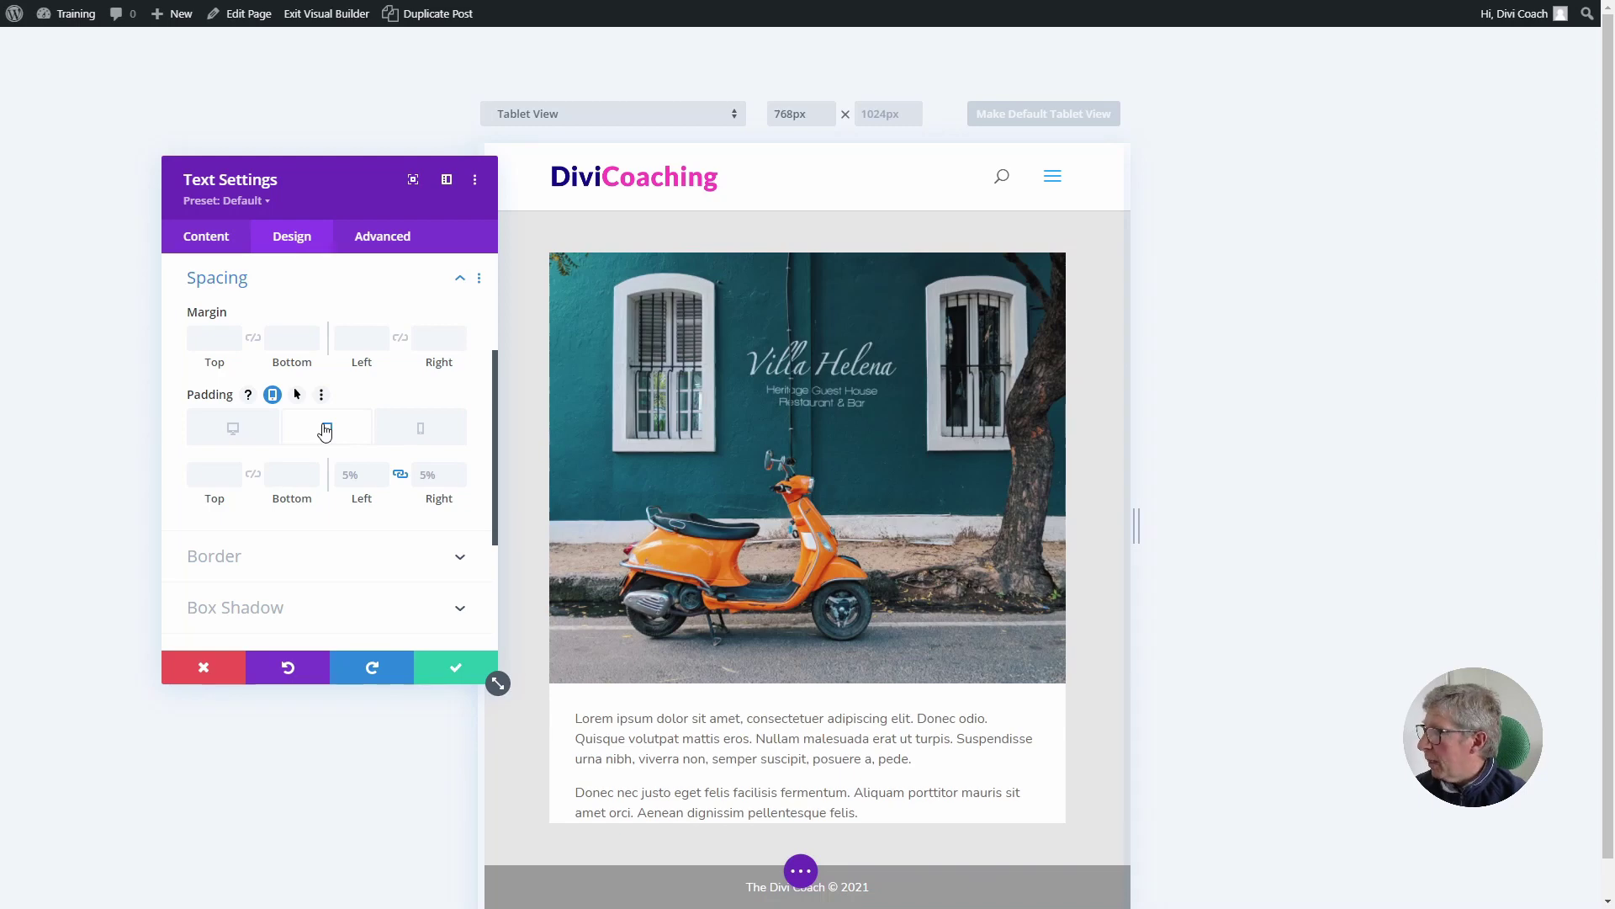
click(420, 432)
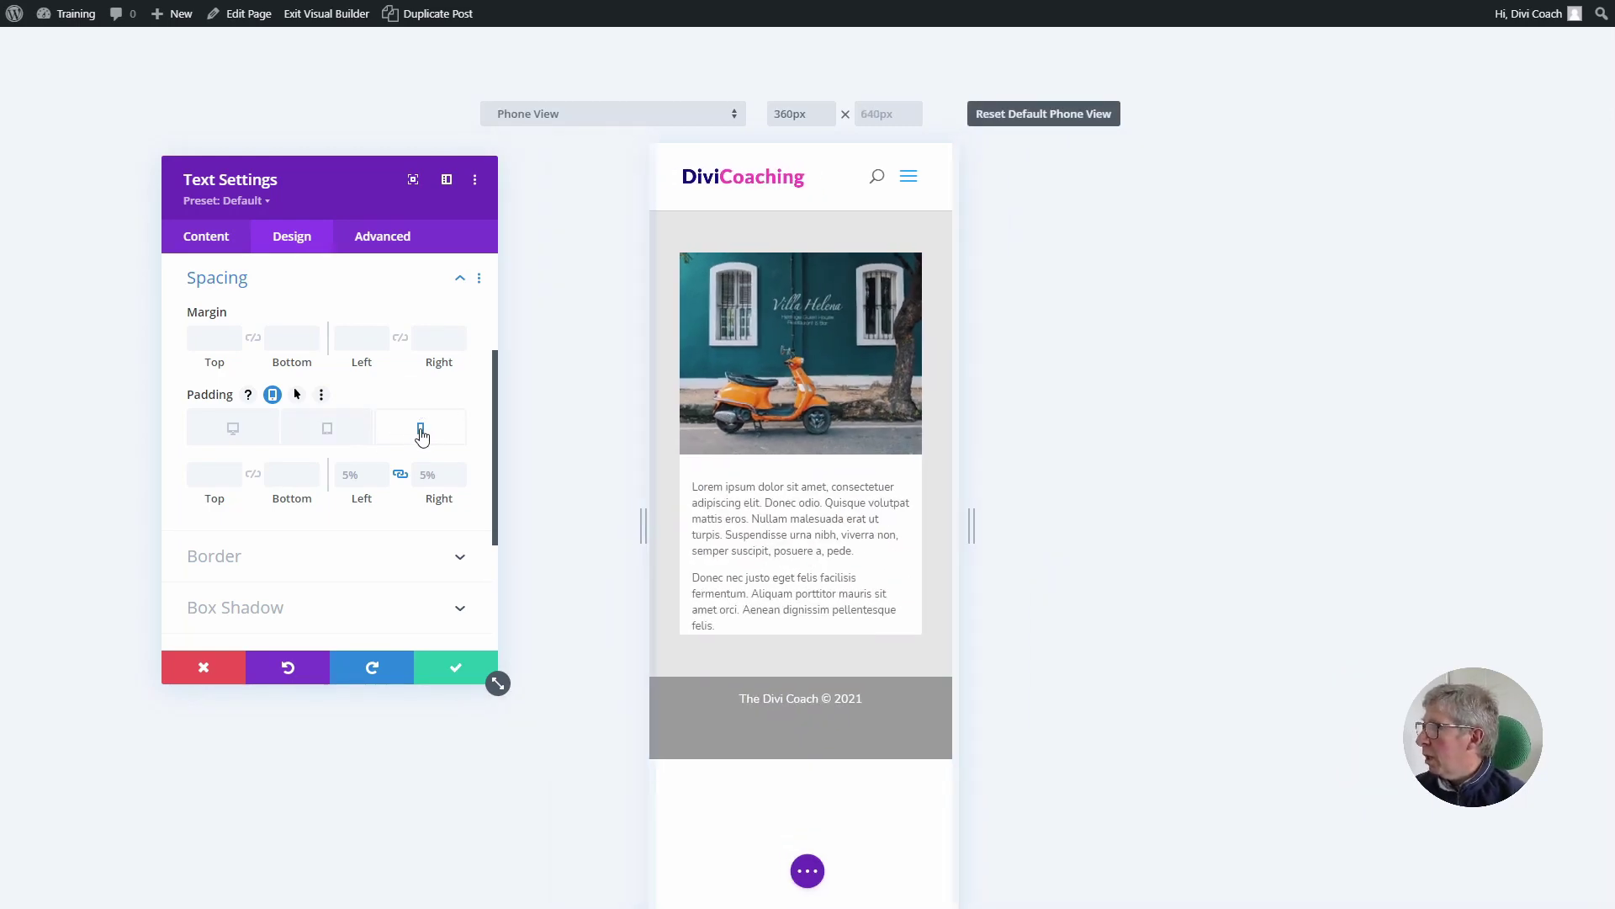
Switch on Equalize Column Heights in the image-and-text row's sizing settings.
click(458, 671)
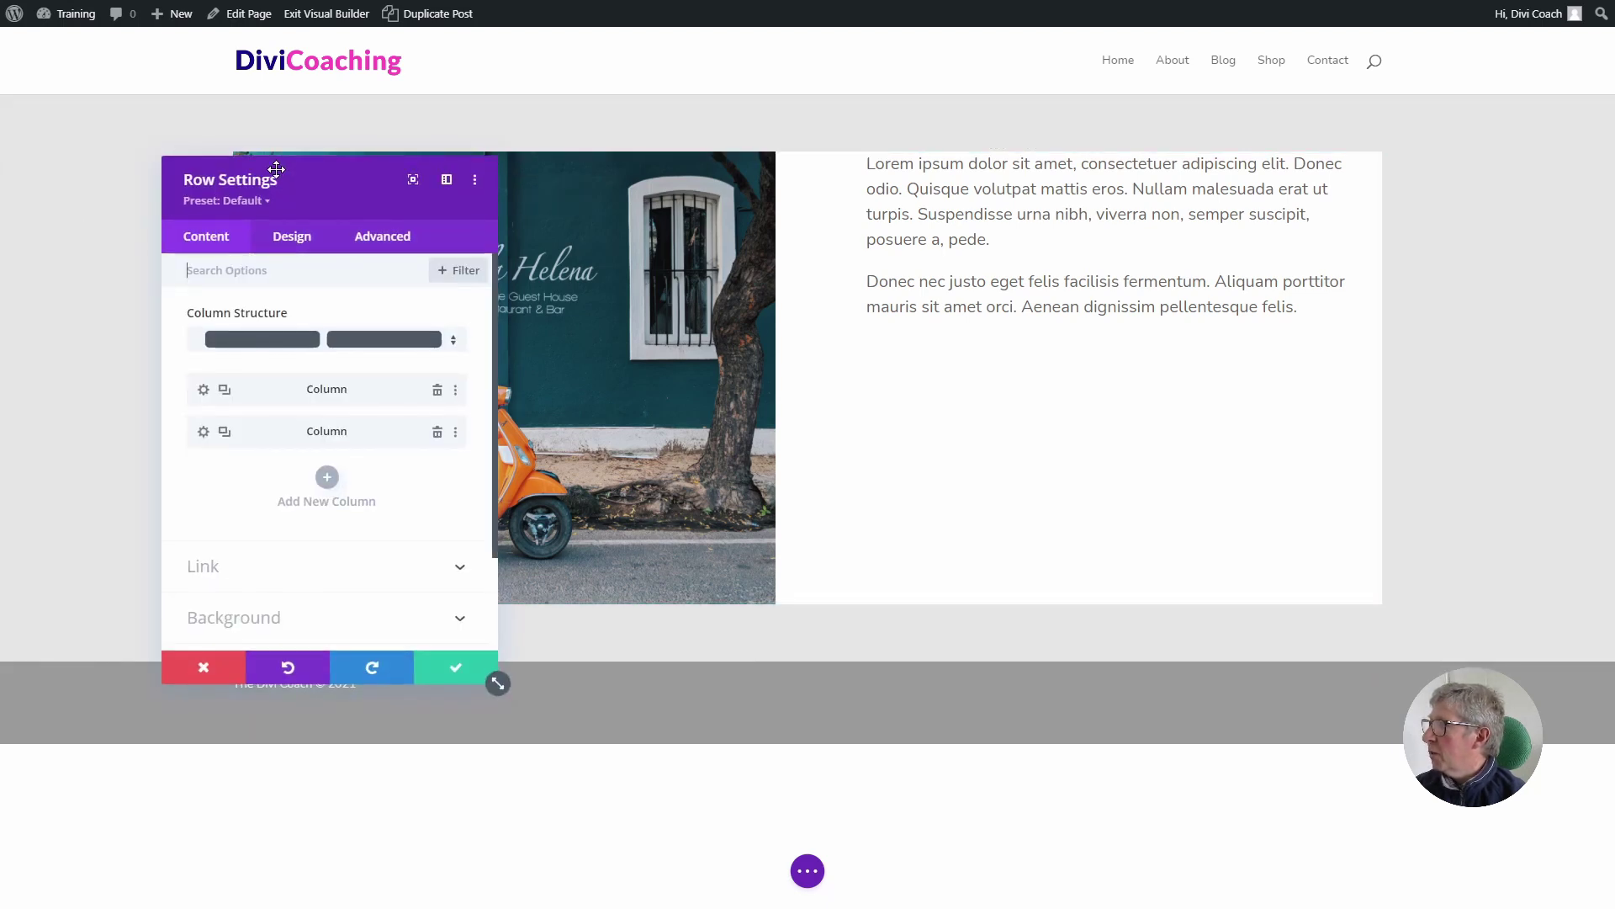
click(295, 238)
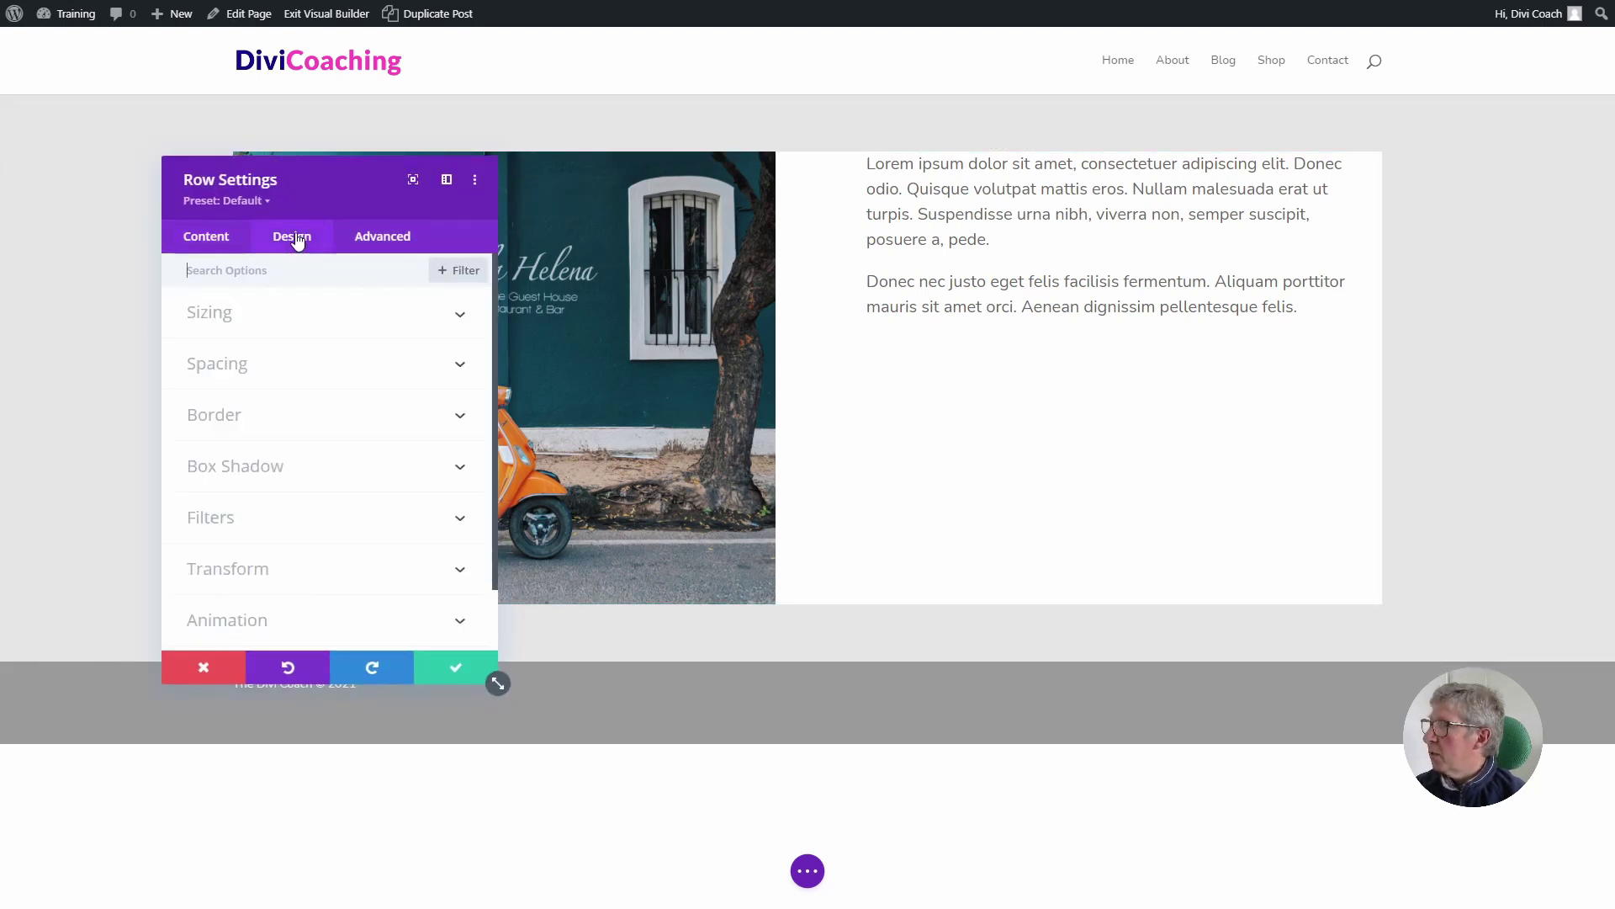
click(210, 318)
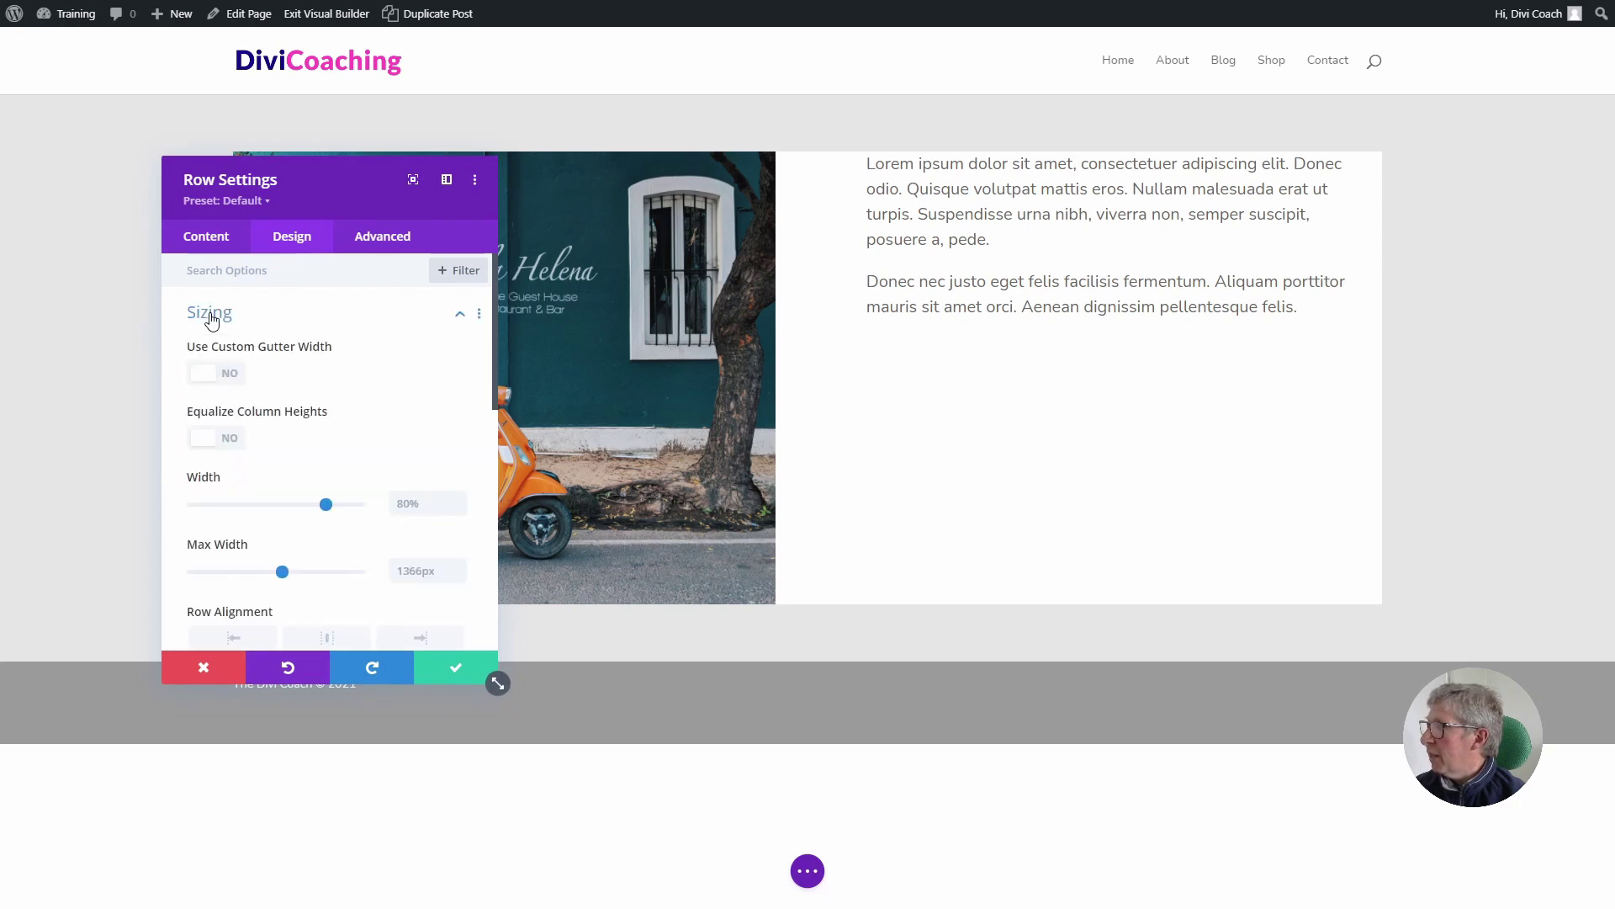
click(234, 443)
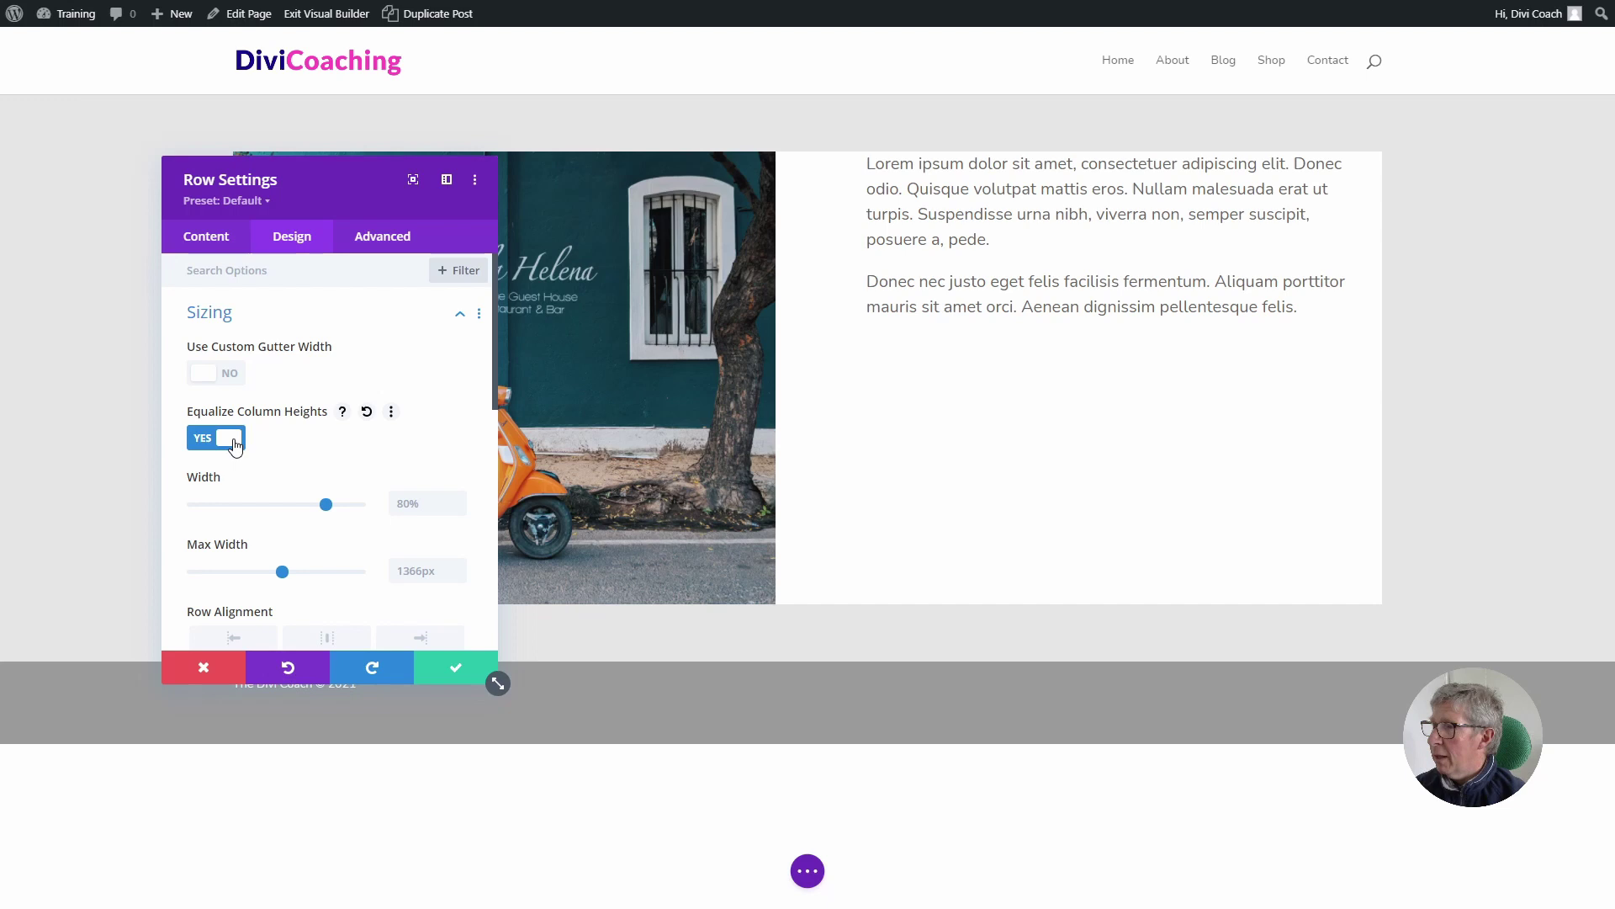
click(455, 669)
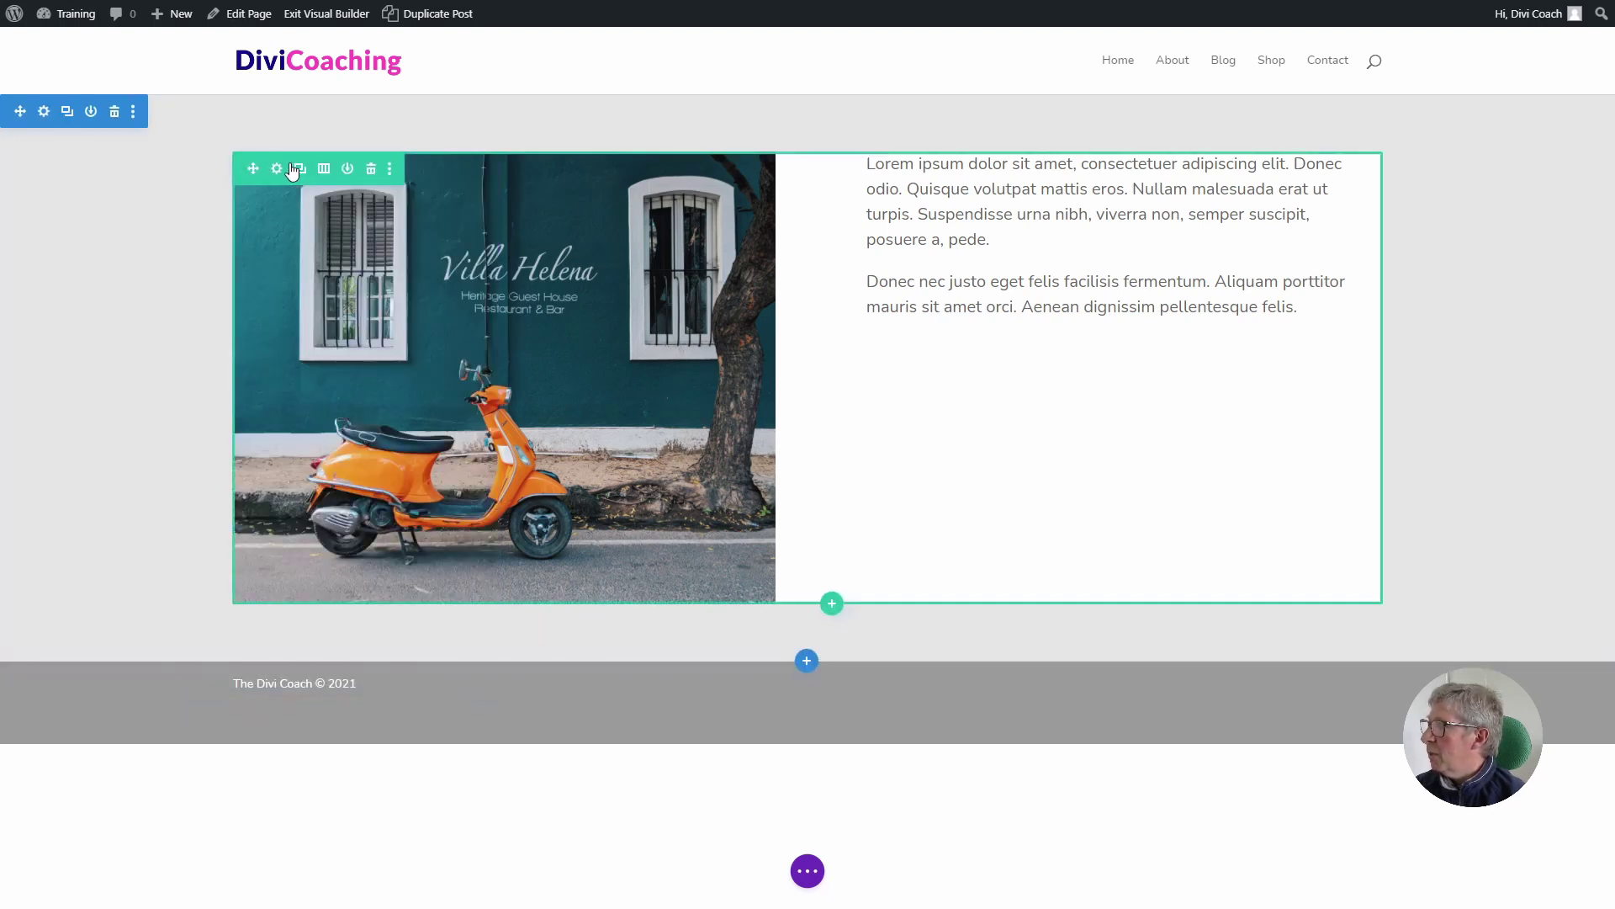
Enter display:flex; as the image column's Main Element custom CSS.
click(276, 168)
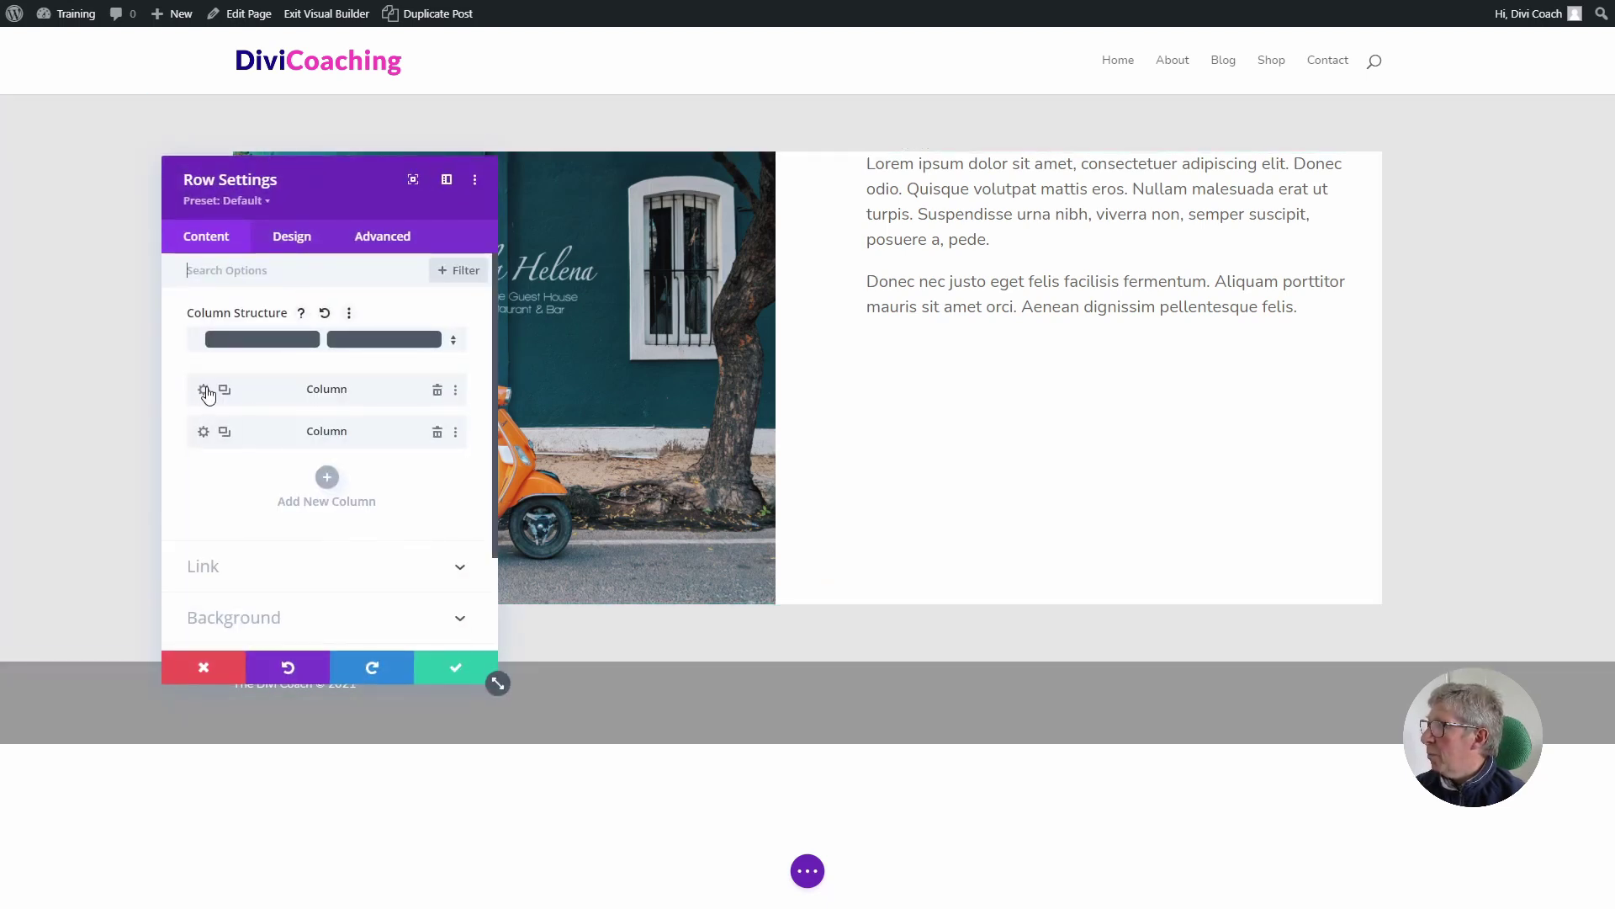
click(203, 433)
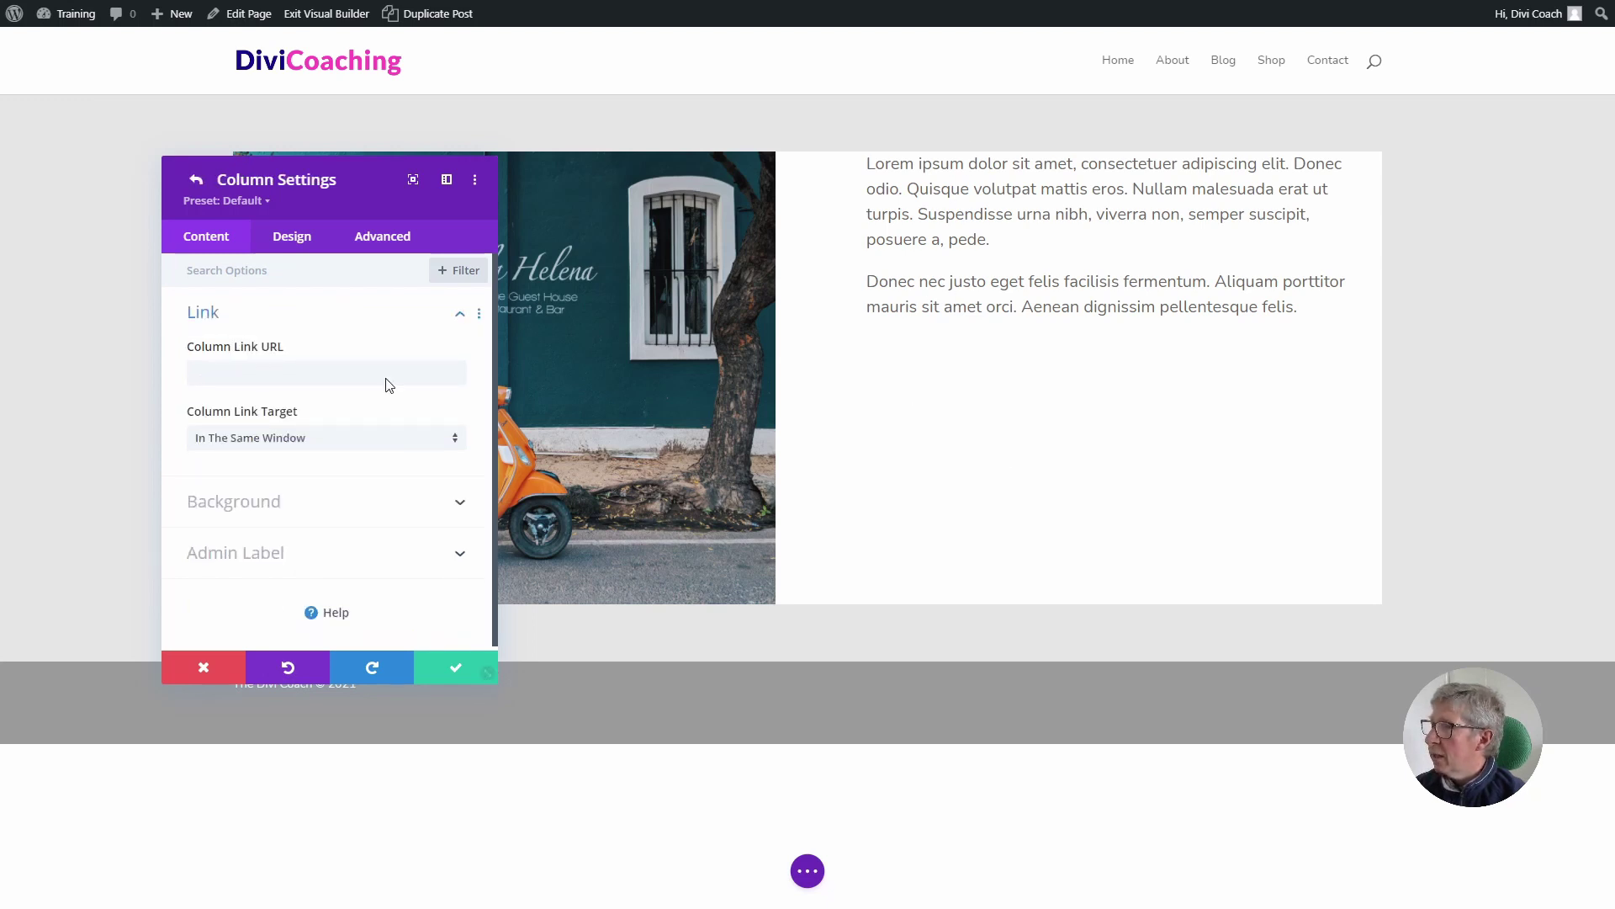
click(380, 242)
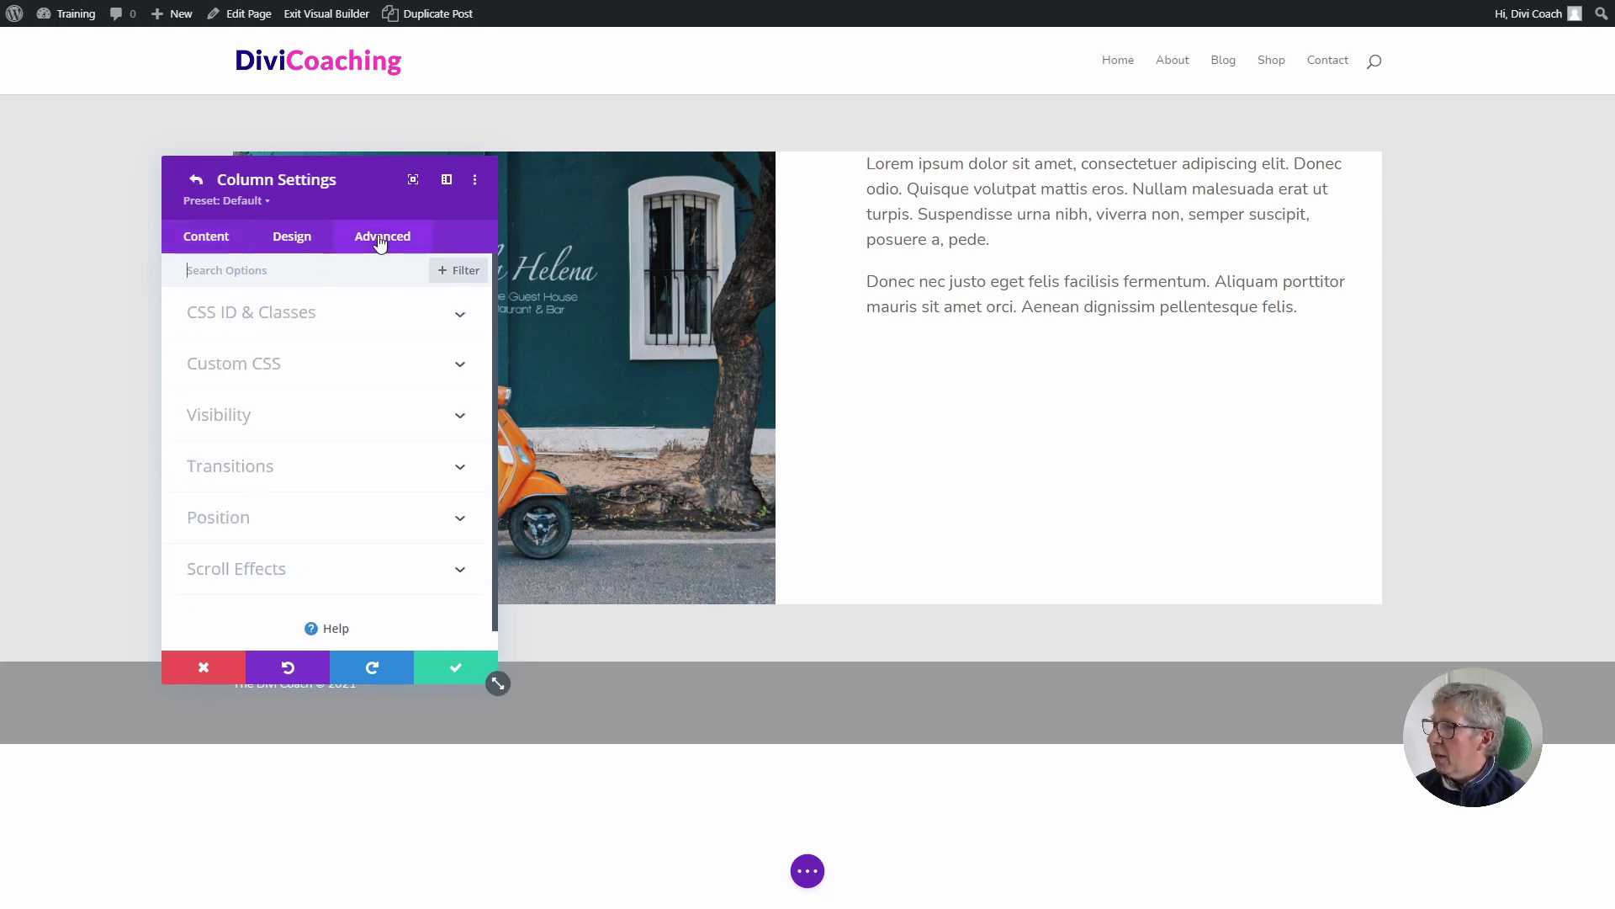
click(239, 367)
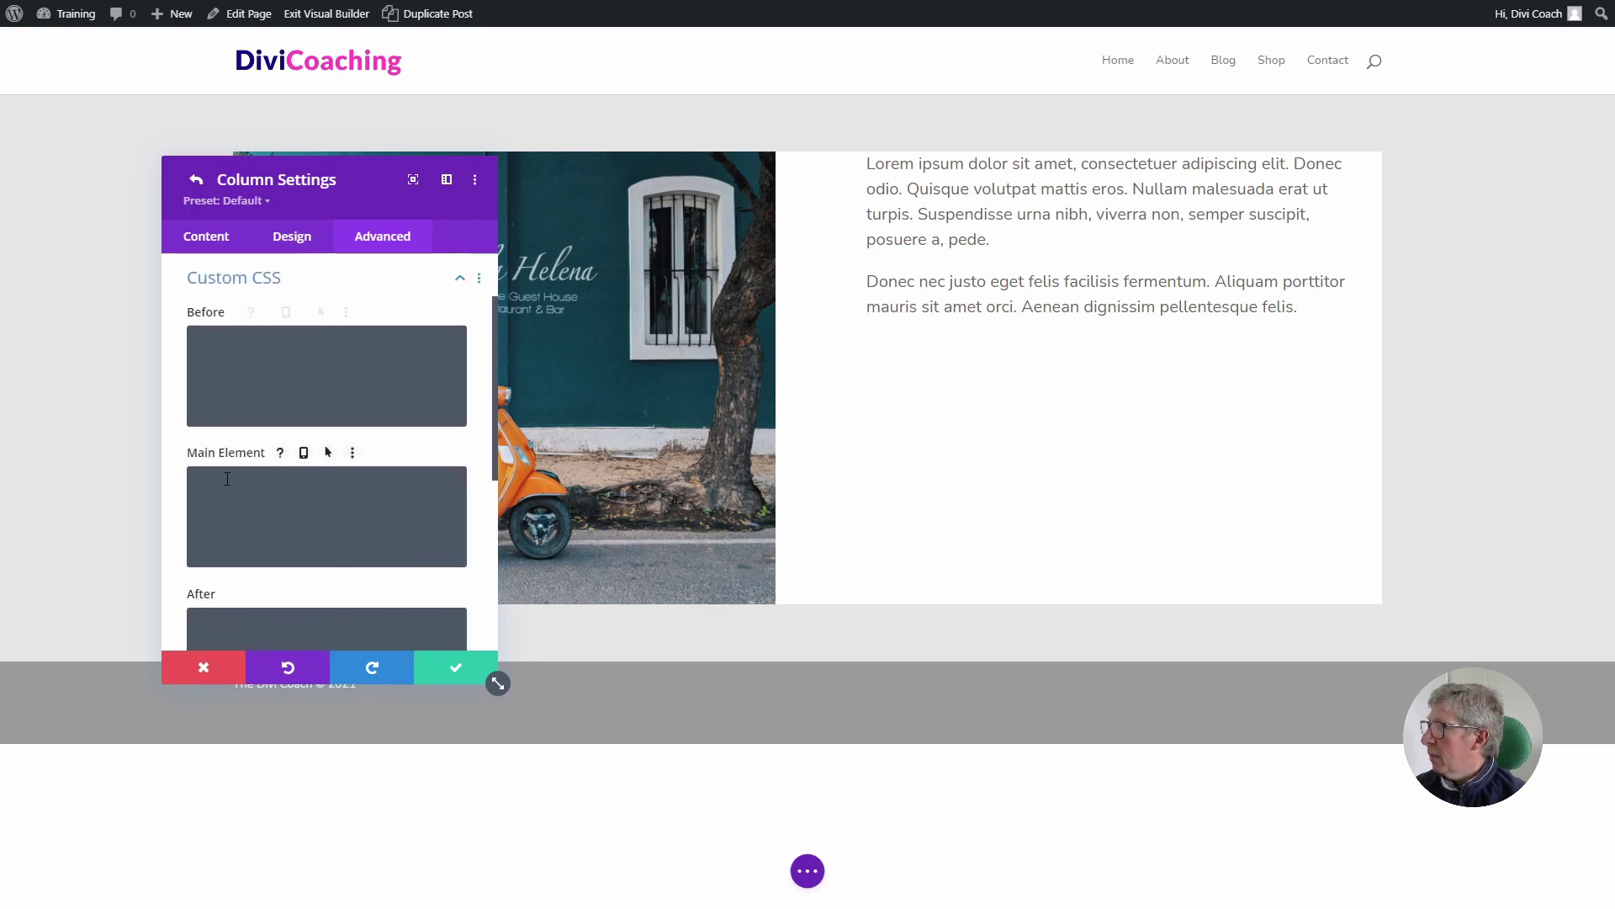
click(227, 478)
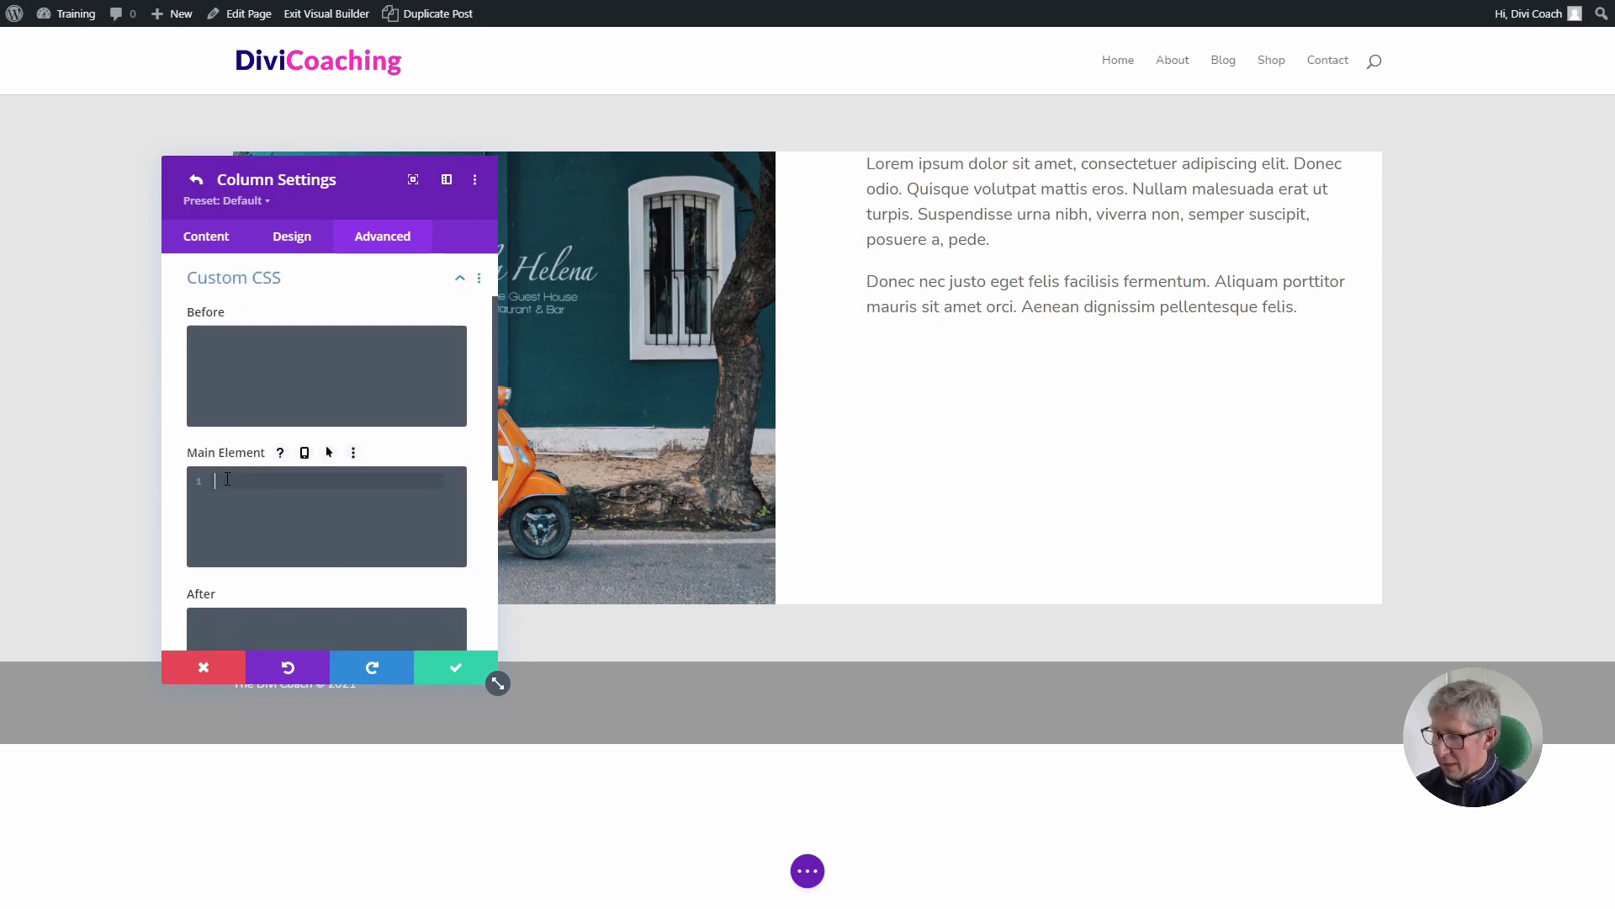
text(di)
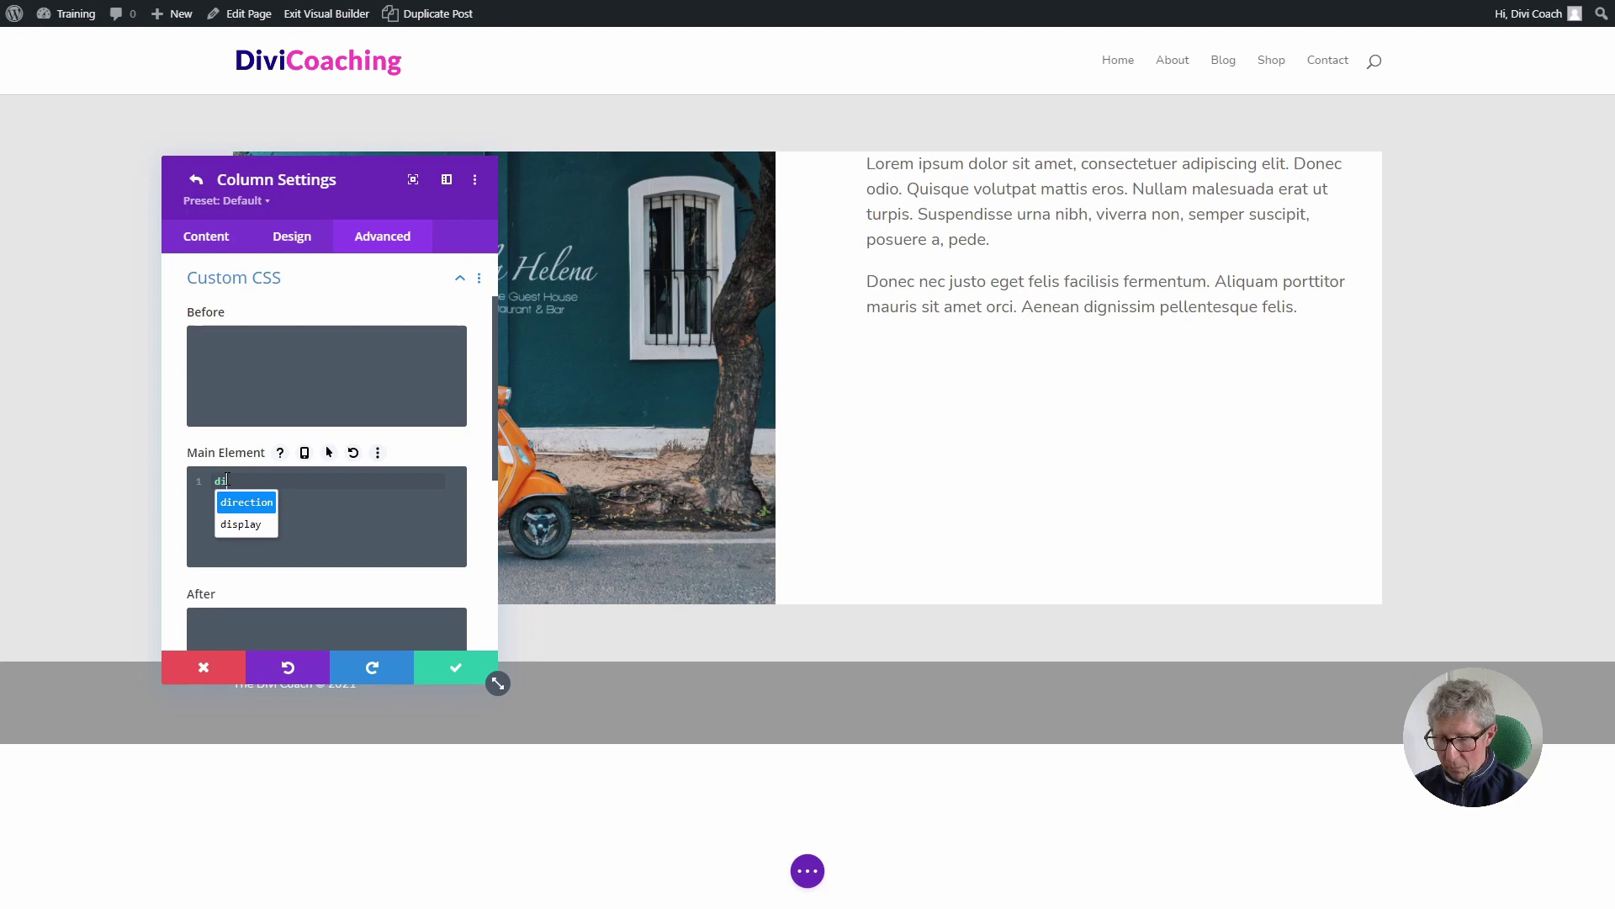
text(splay:)
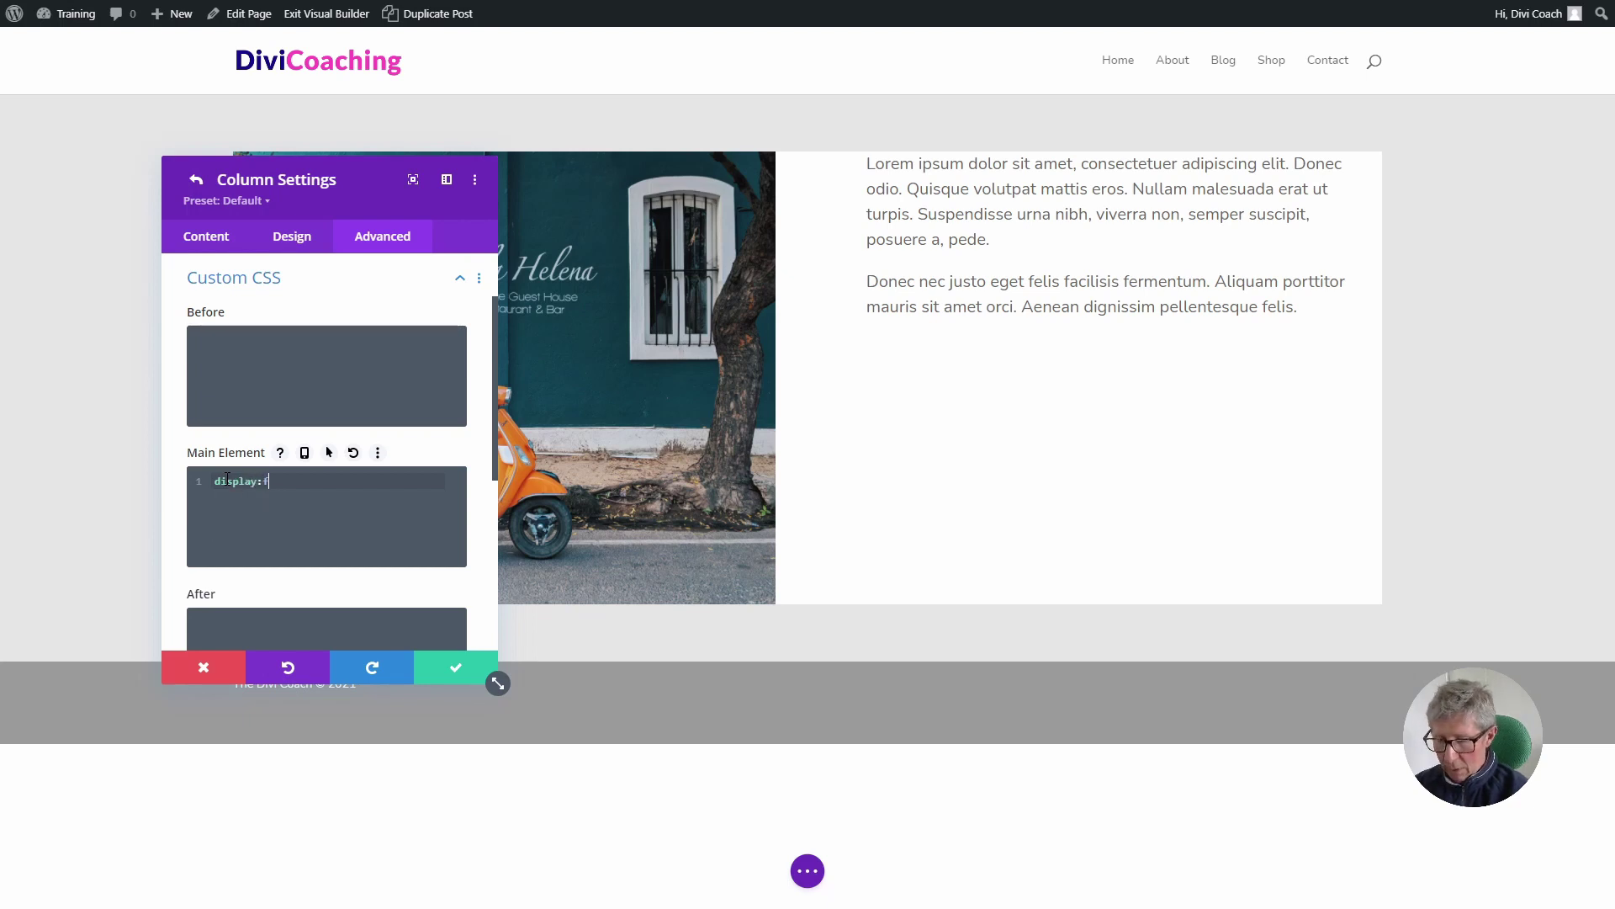
text(flex)
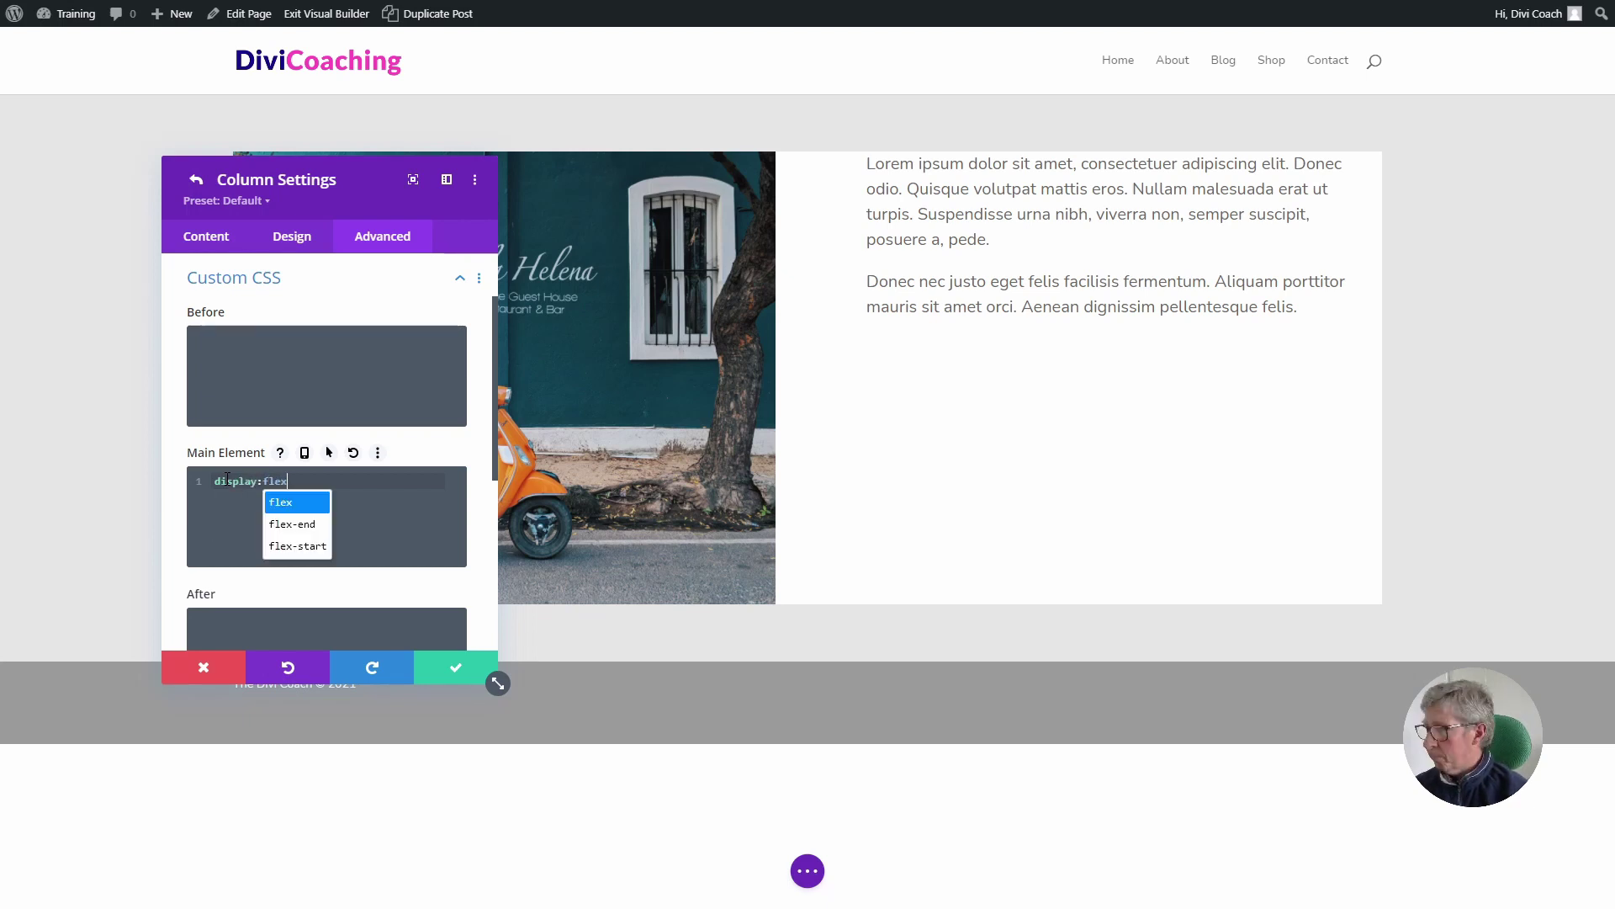
text(;)
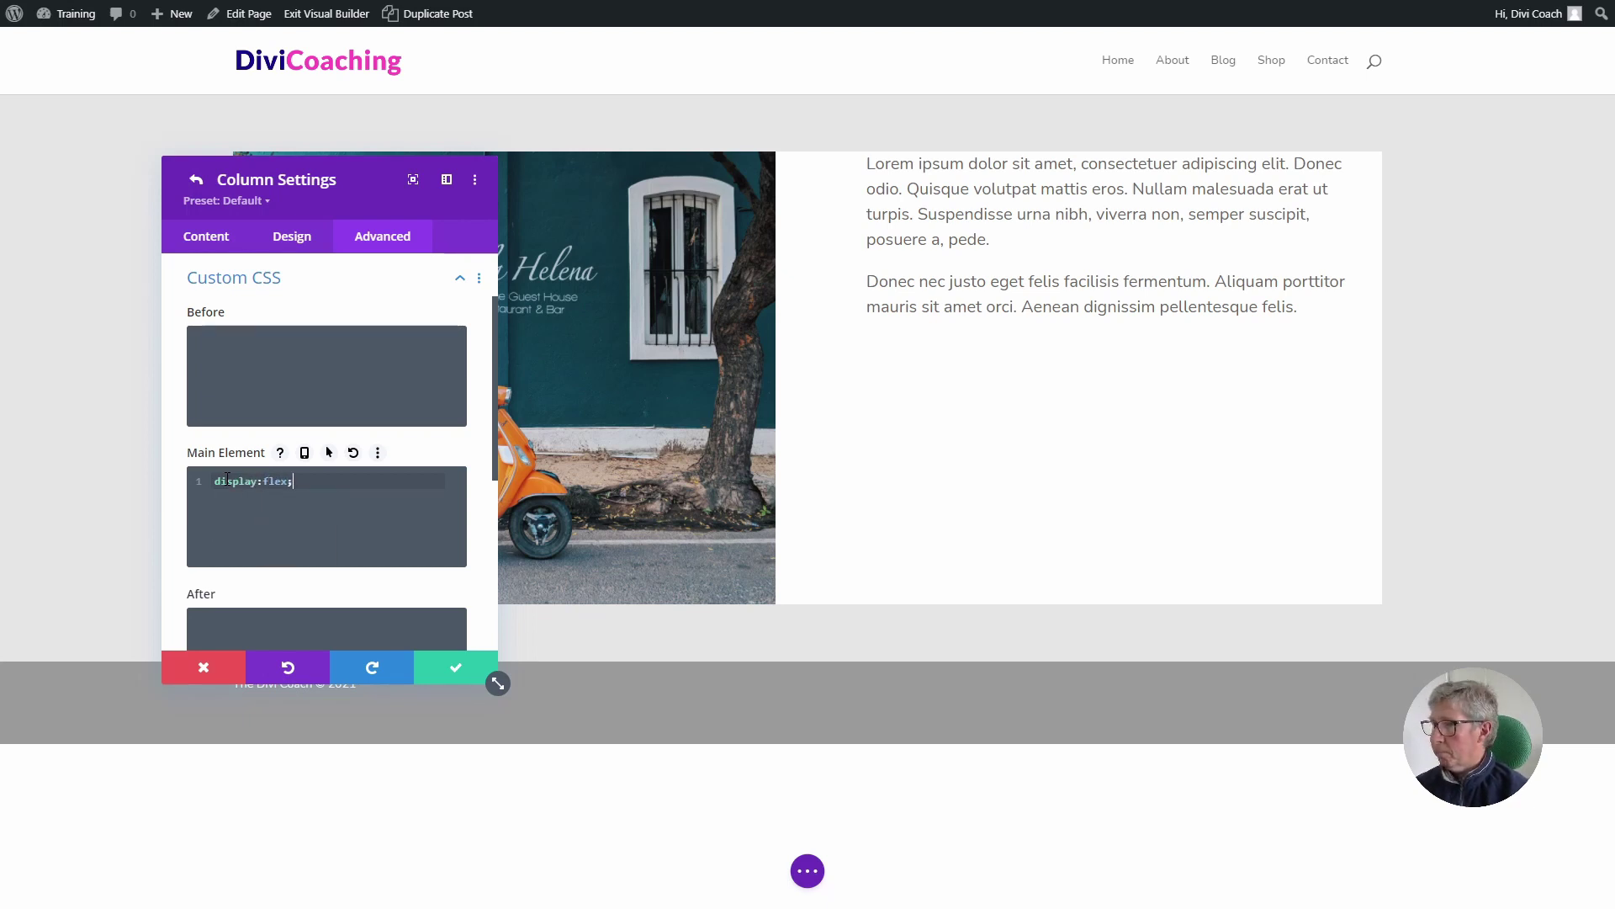
Save the column CSS, then set the text module's top and bottom margins to auto.
click(446, 671)
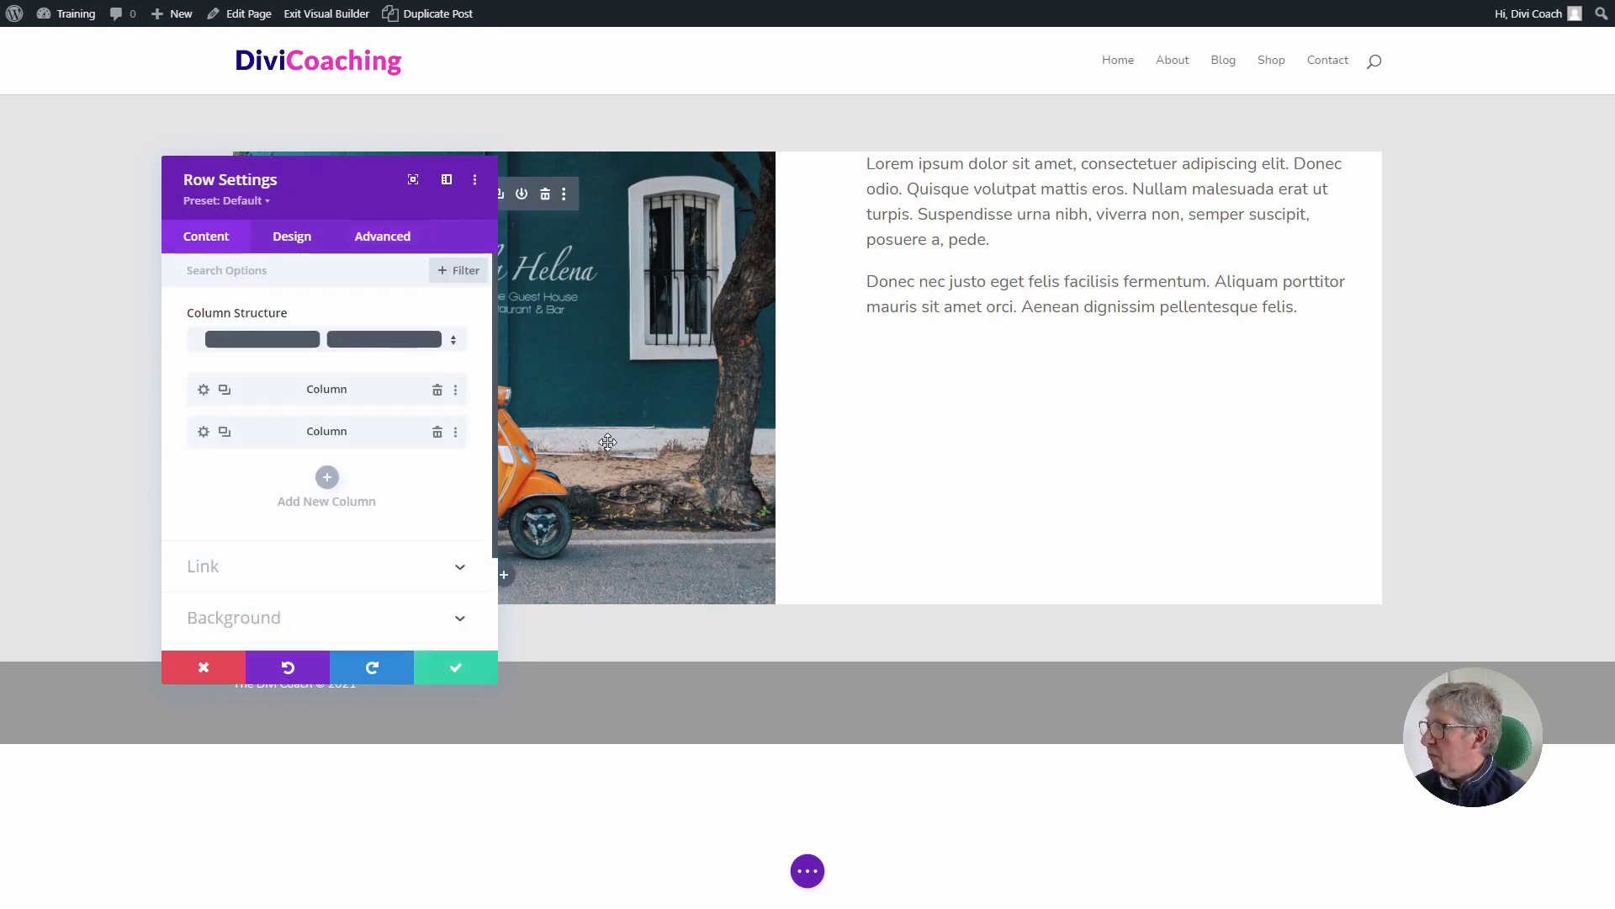
click(467, 669)
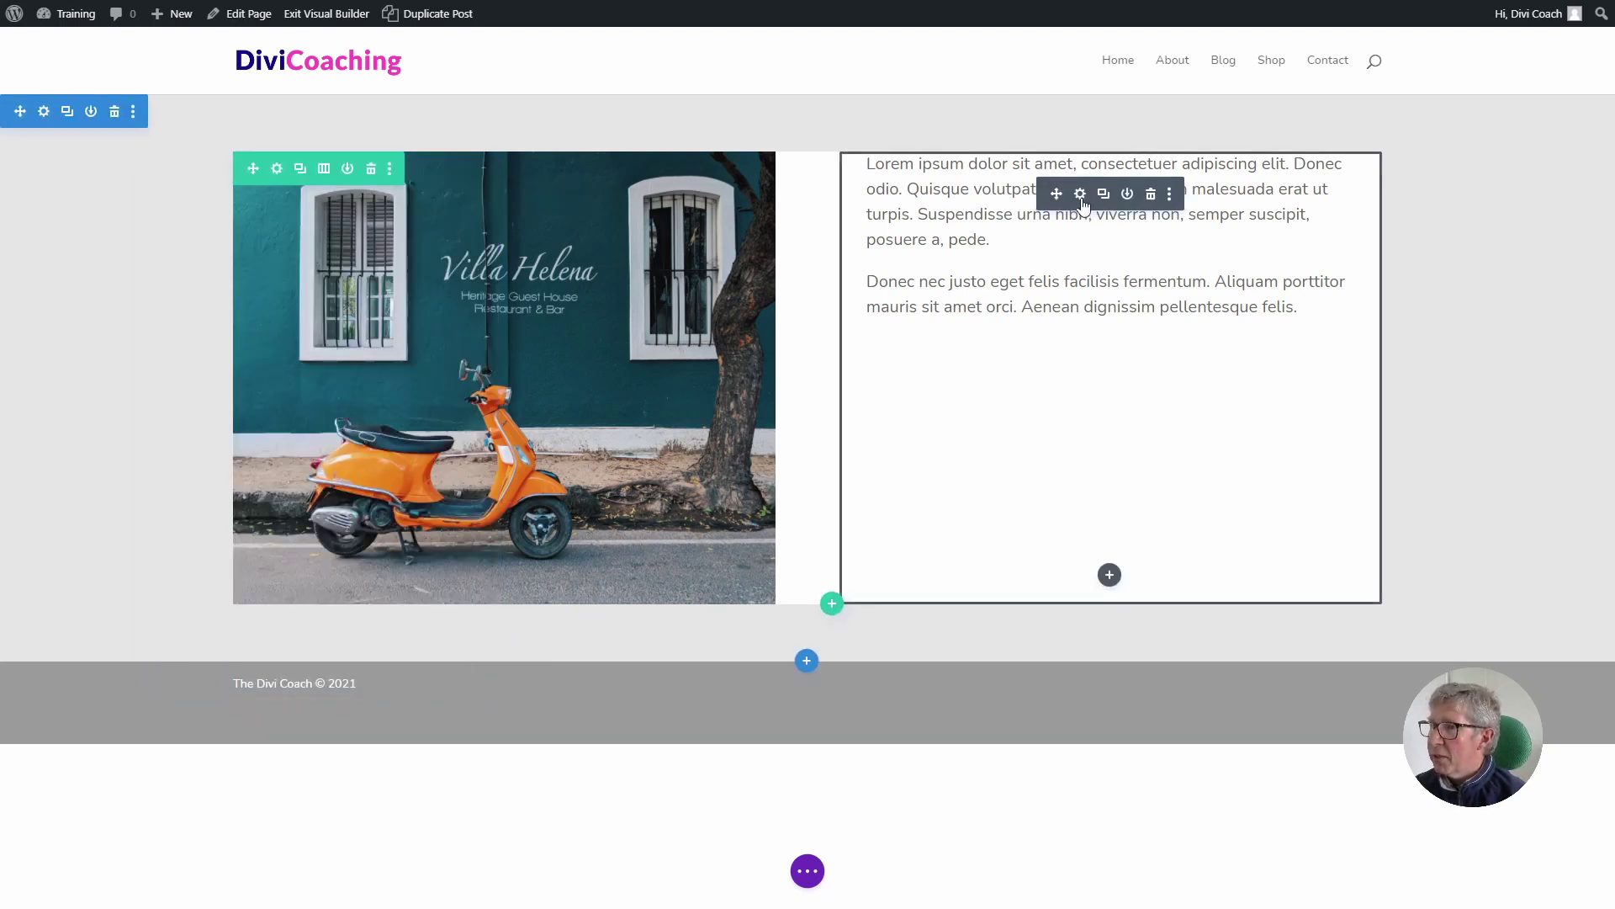
click(1082, 201)
click(292, 238)
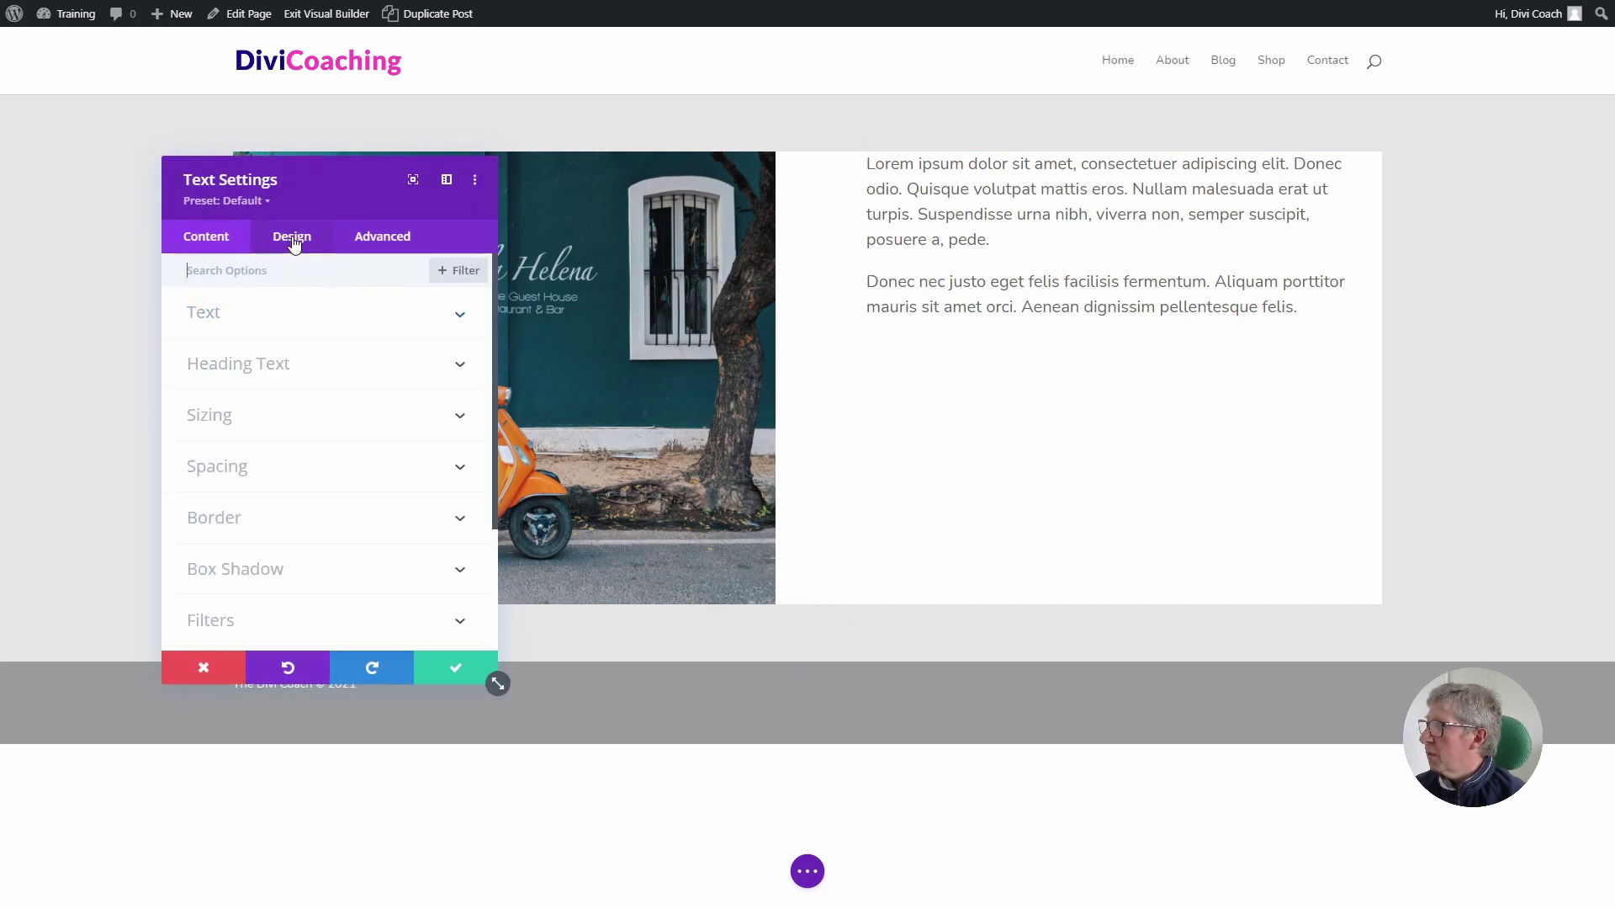
click(227, 467)
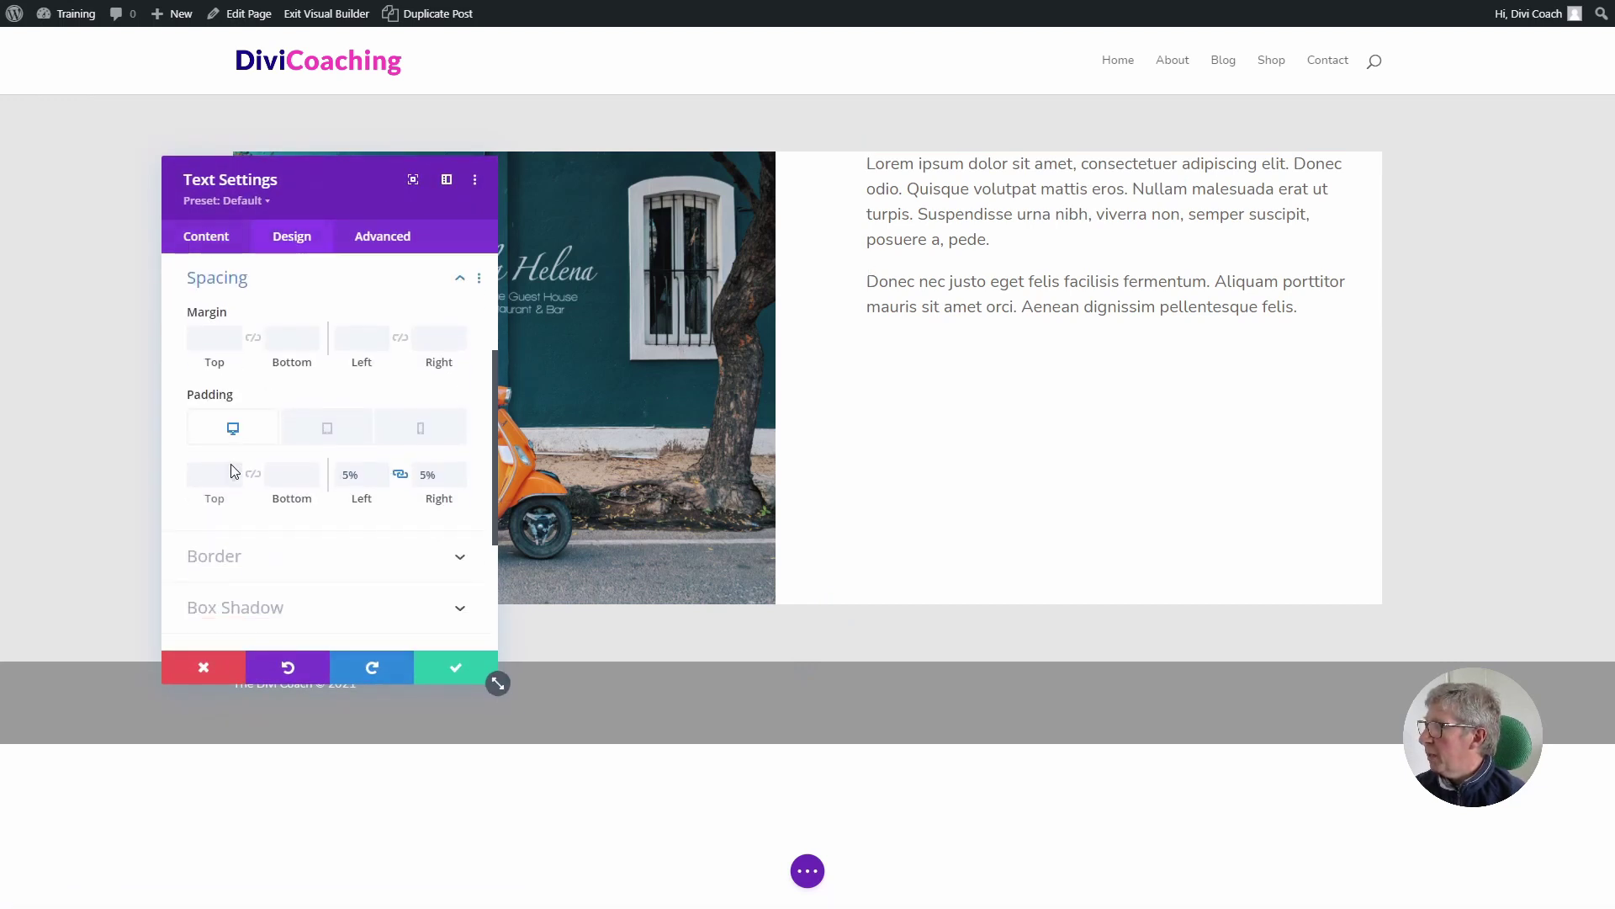
click(215, 344)
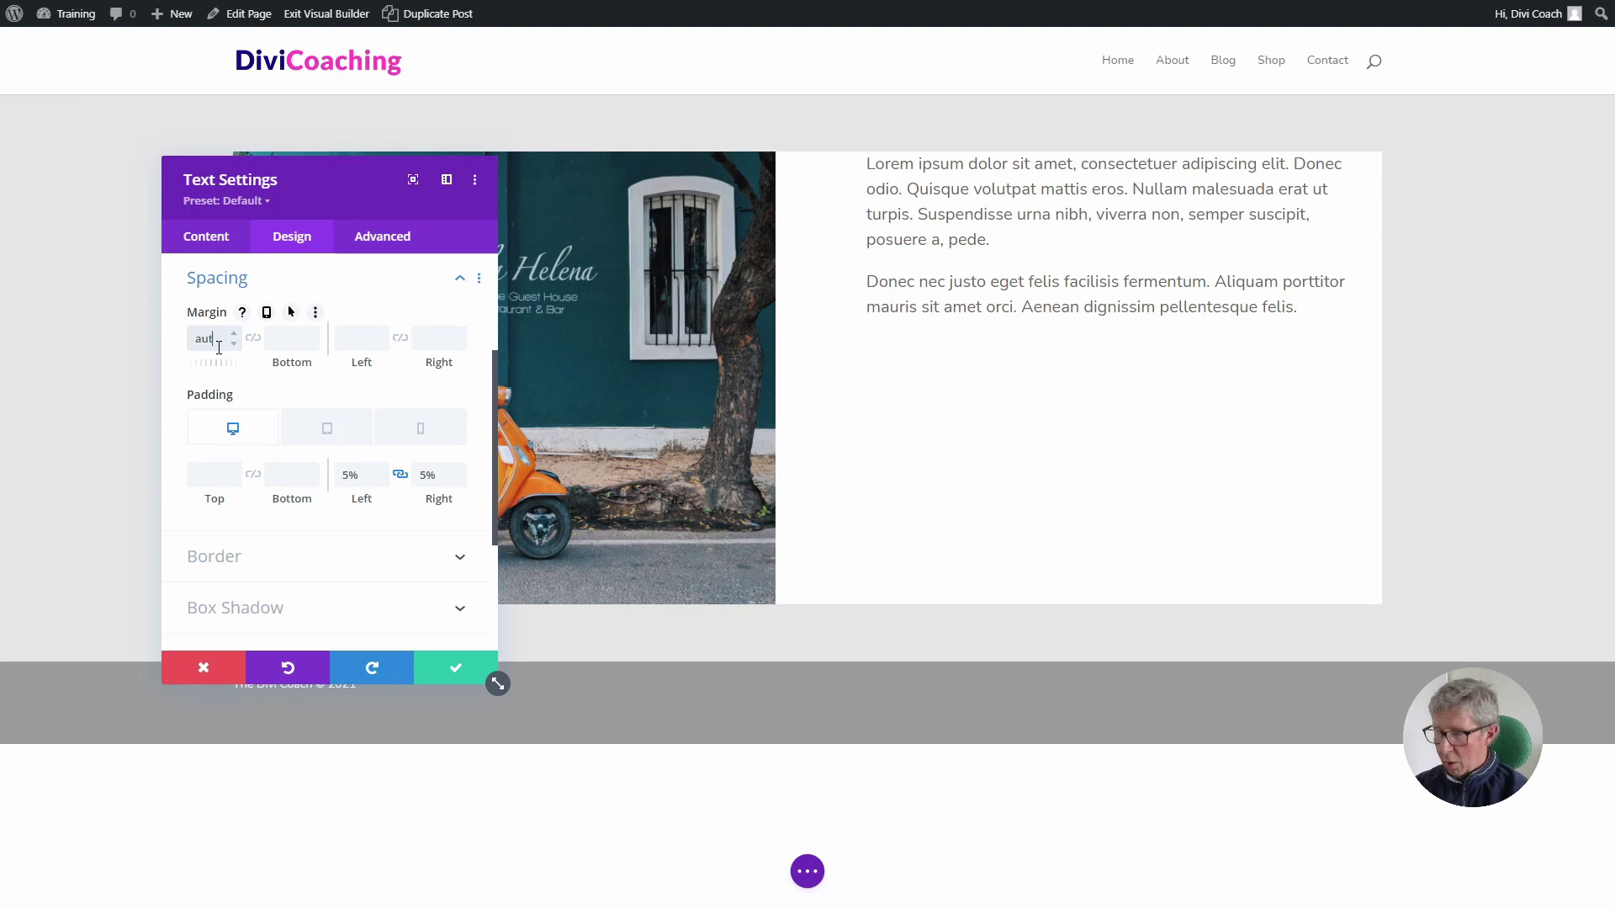
text(auto)
click(296, 337)
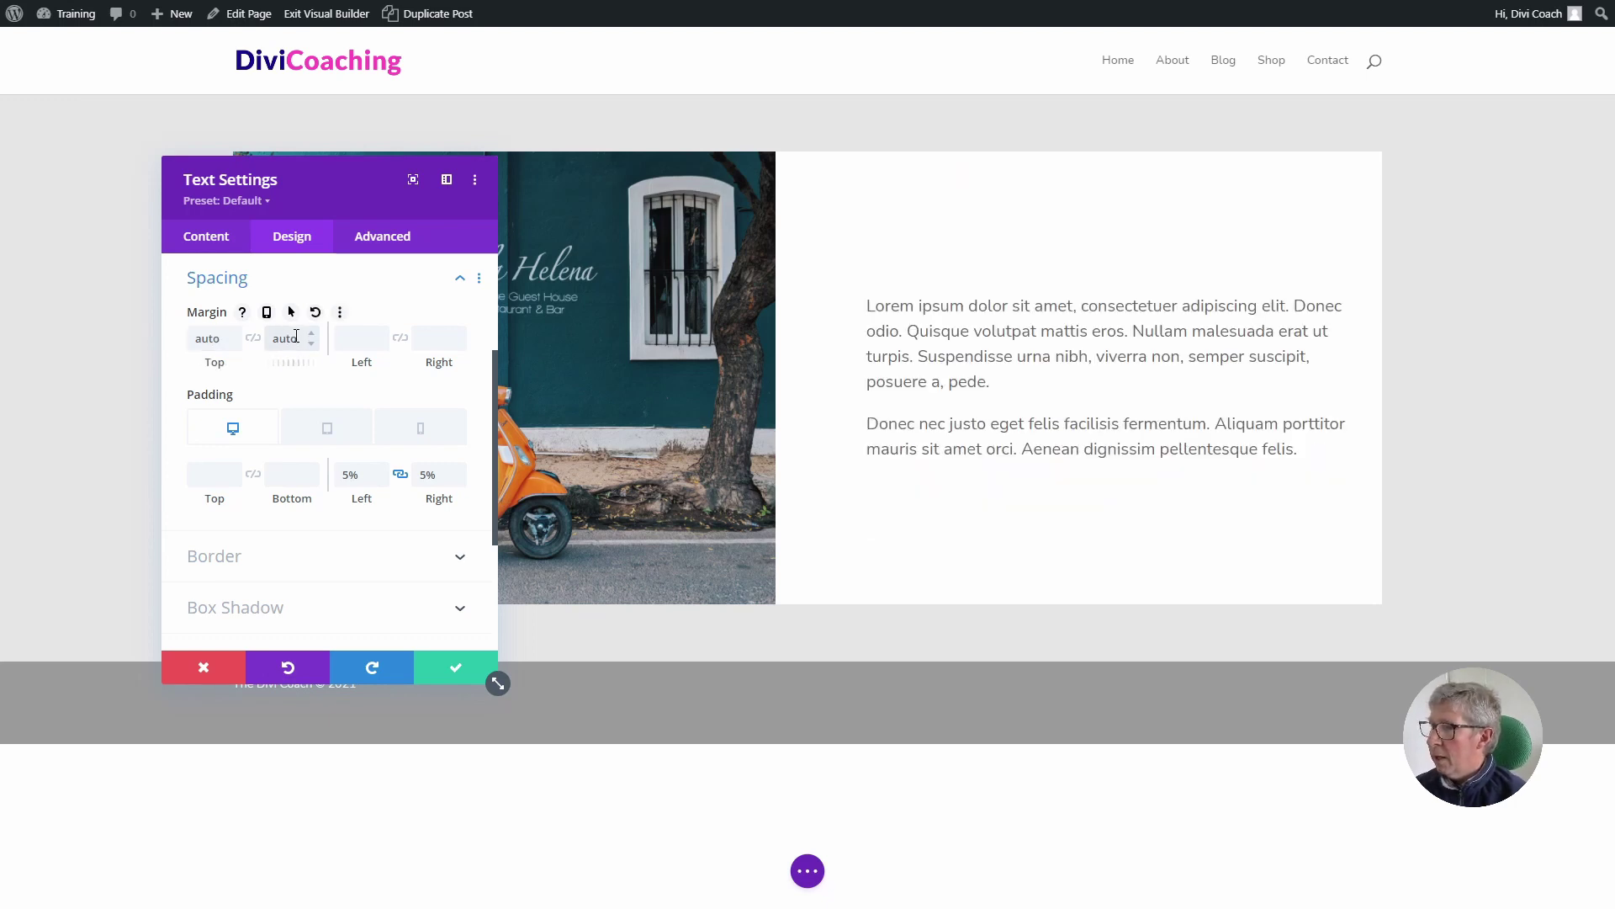
click(456, 666)
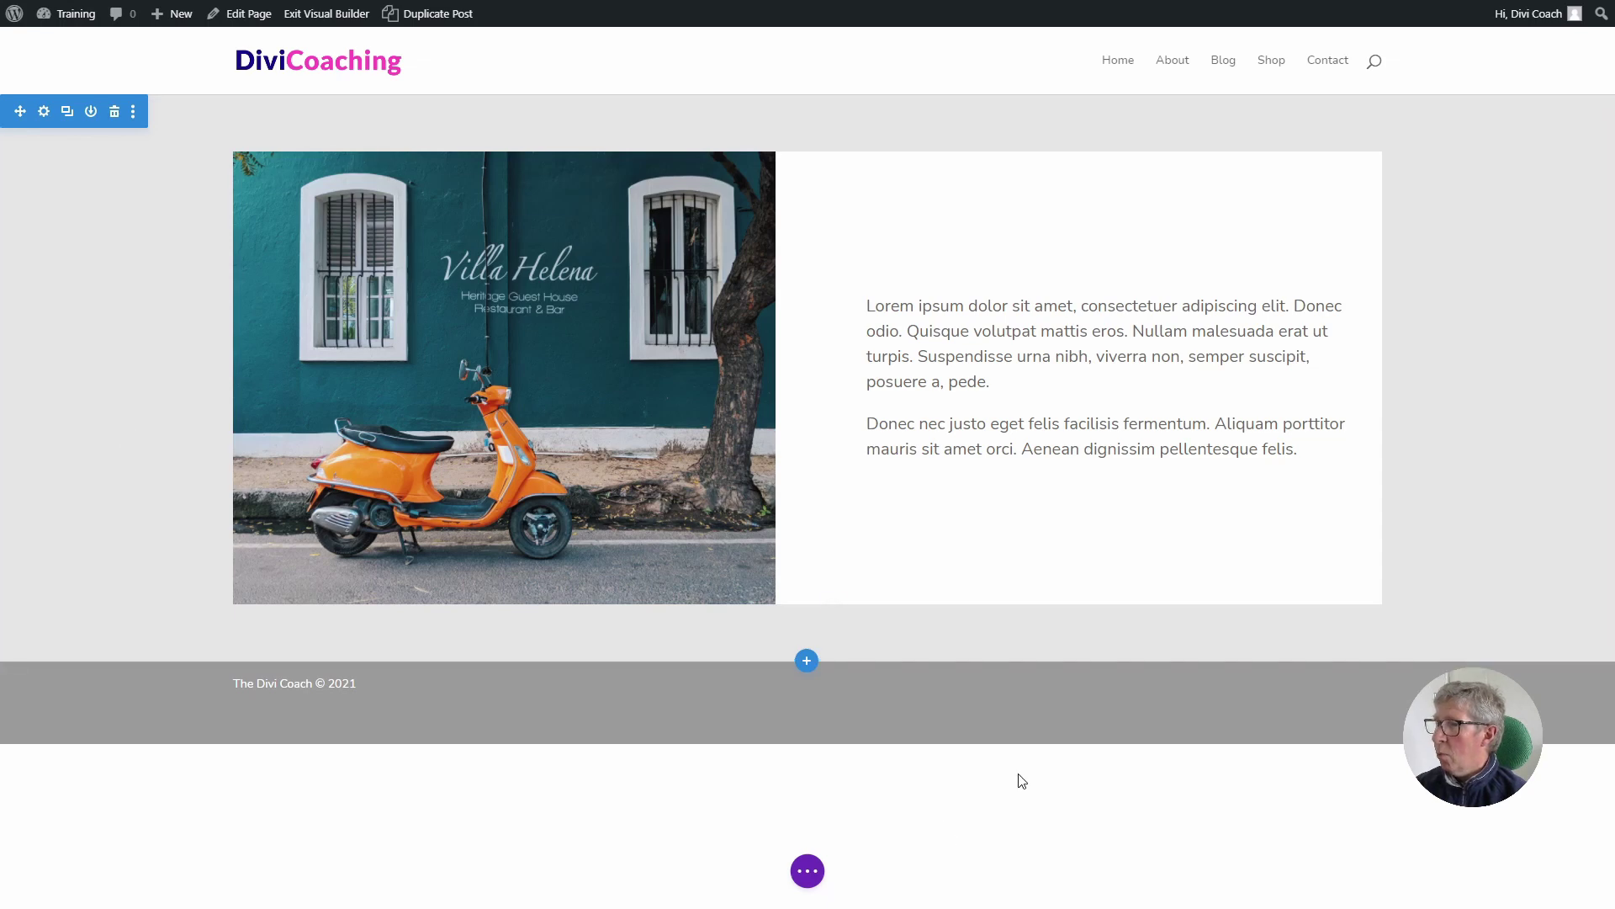
Switch to the tablet preview and scroll to see the scooter photo stacked above the text.
click(809, 871)
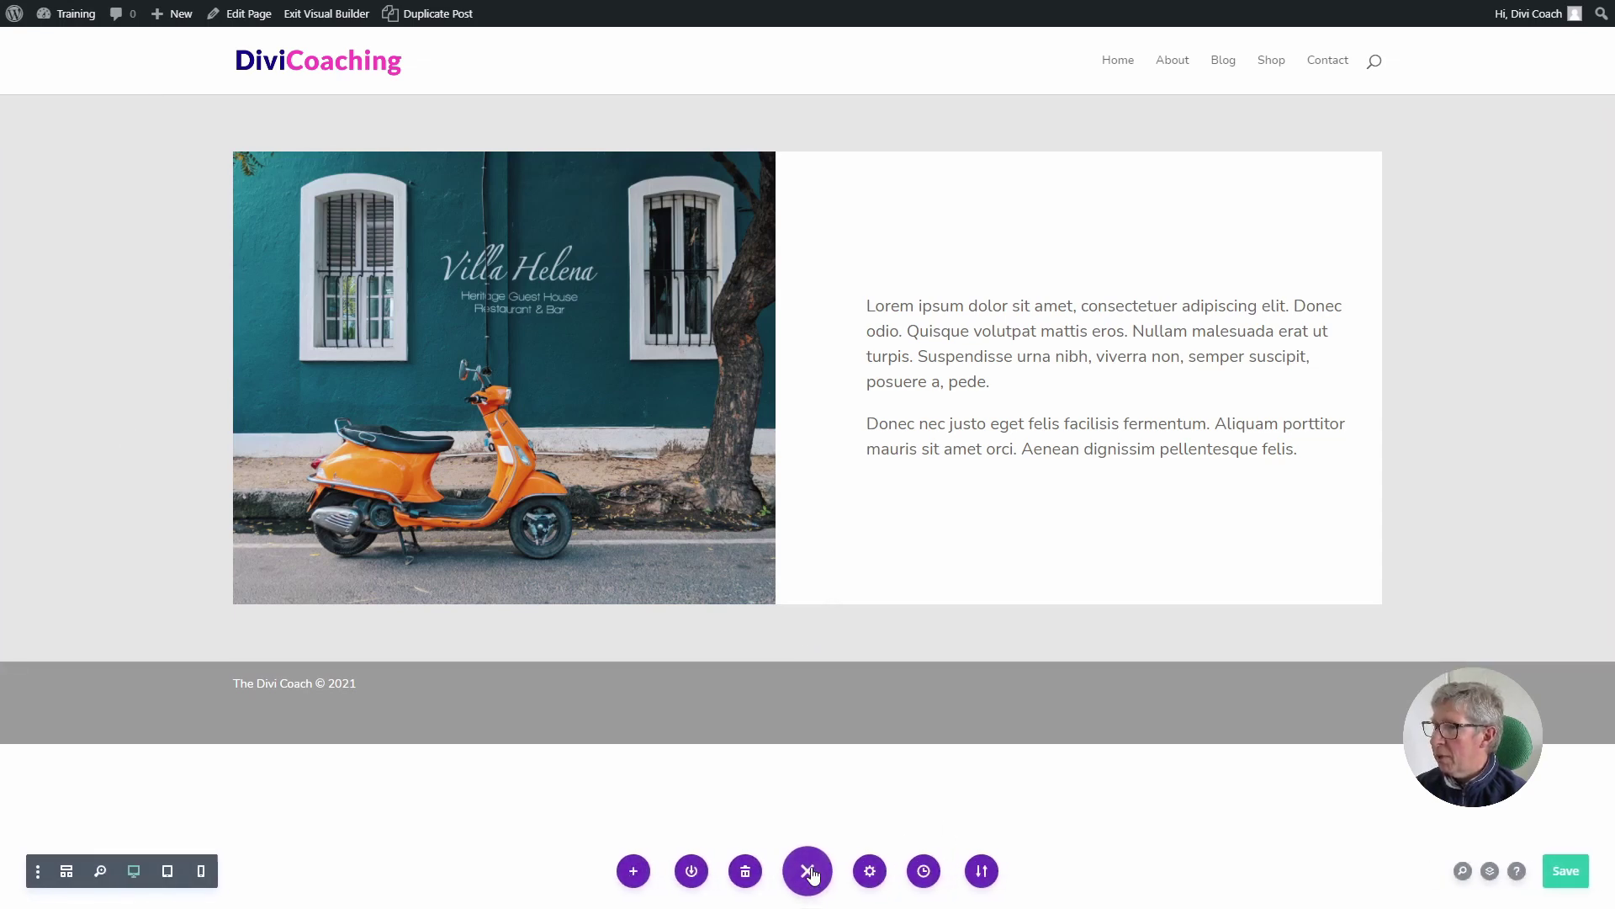
click(168, 873)
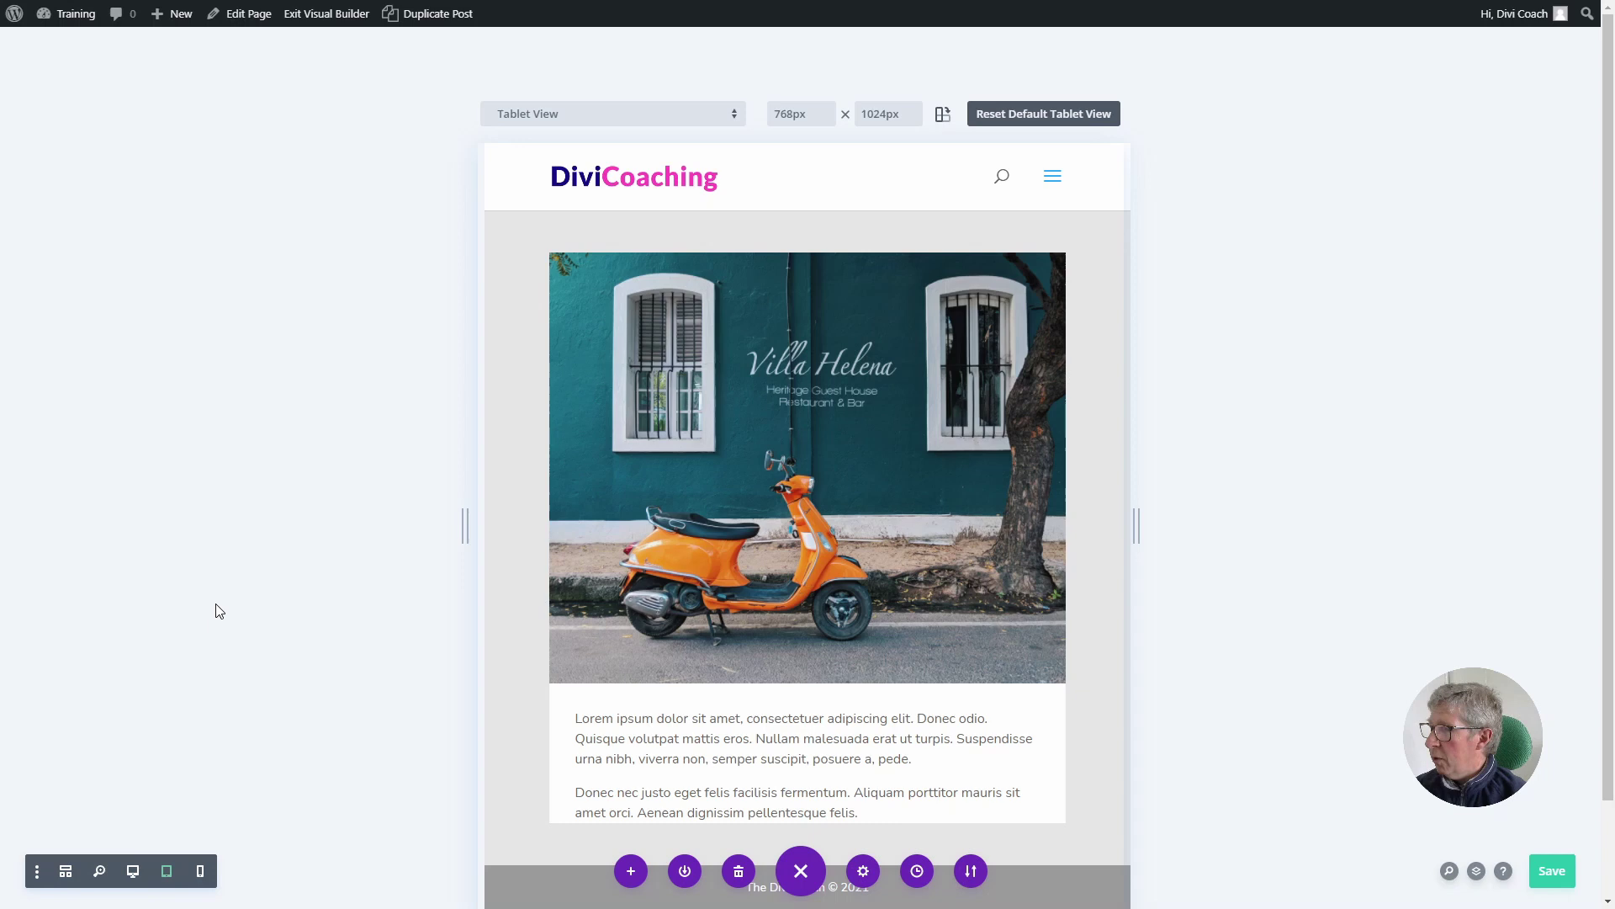
scroll(220, 610, down, 2)
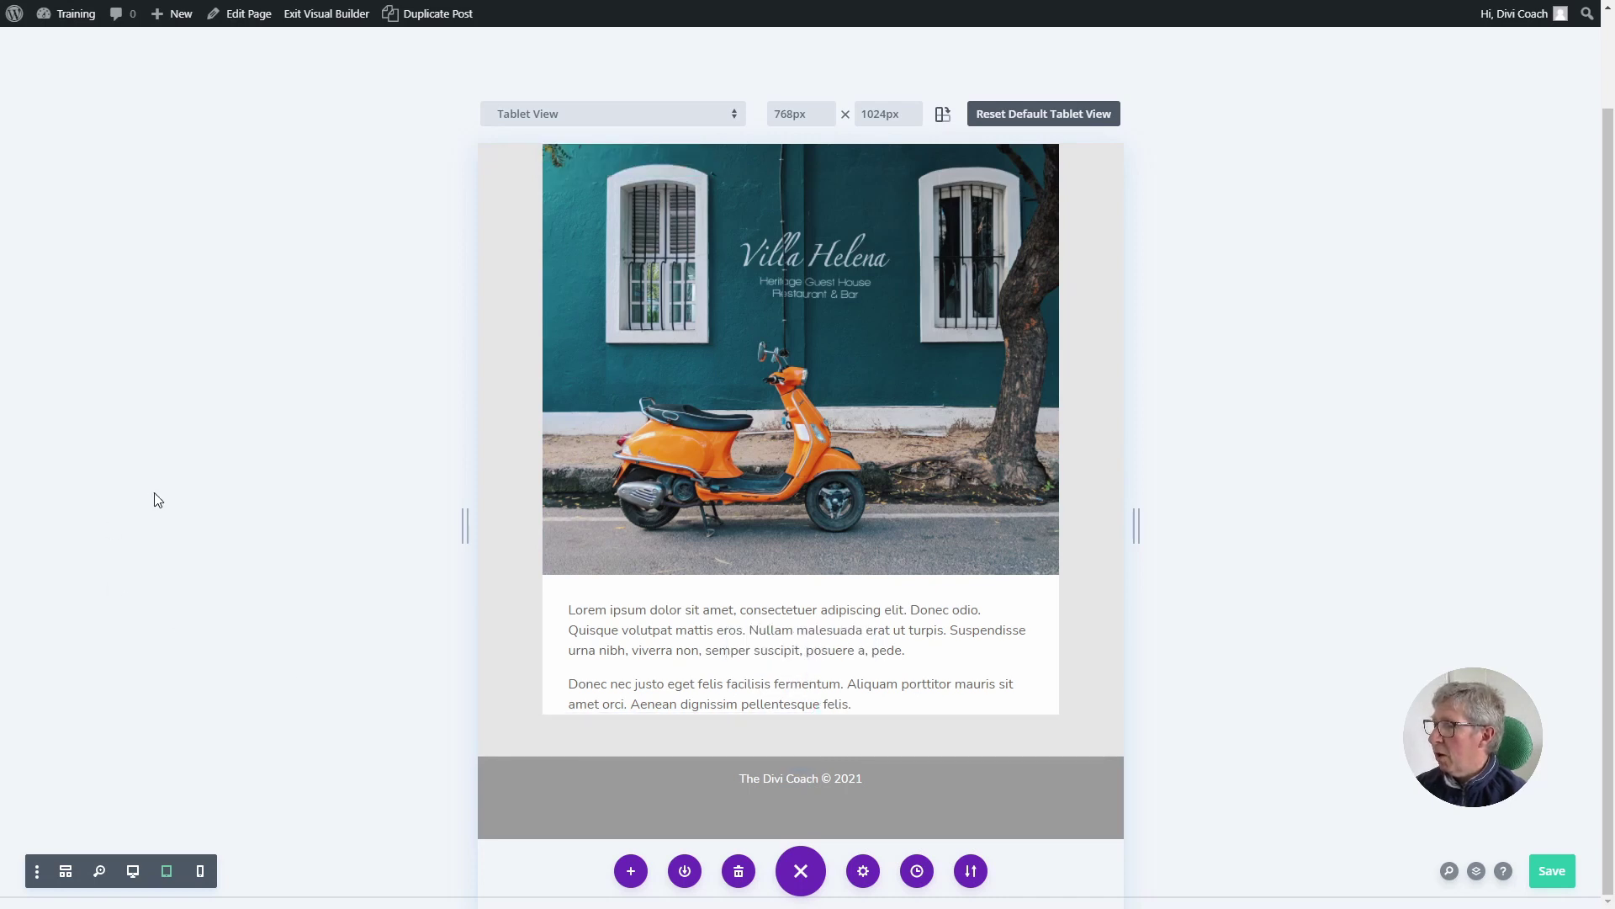
Set the text module's bottom padding to 5% for tablet and phone in Design > Spacing.
click(770, 643)
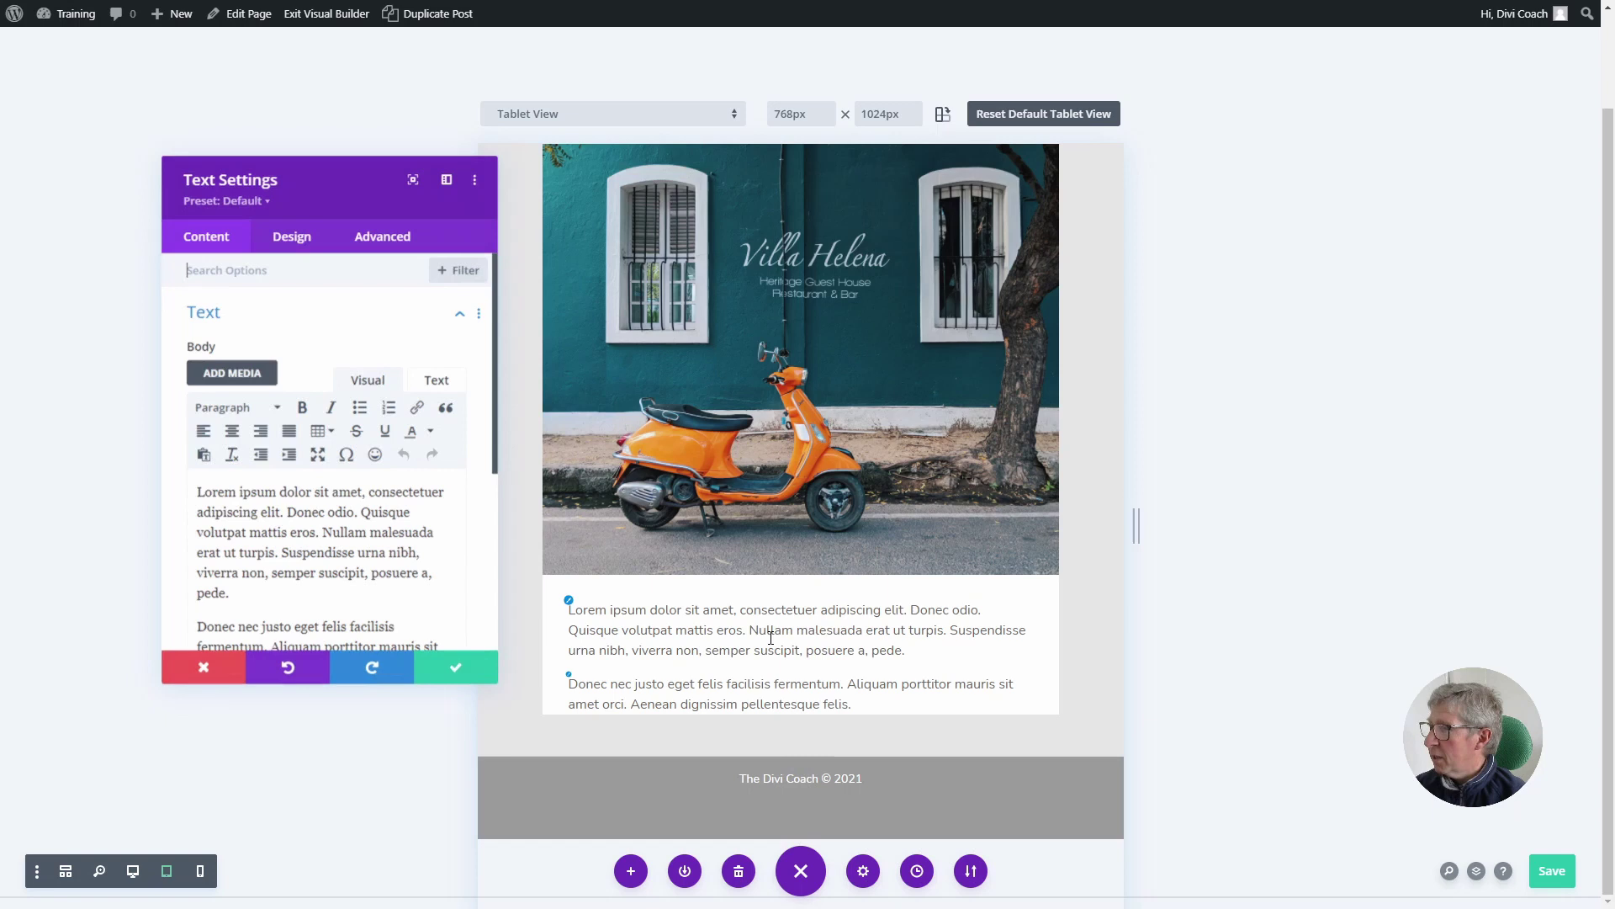
click(293, 242)
click(225, 468)
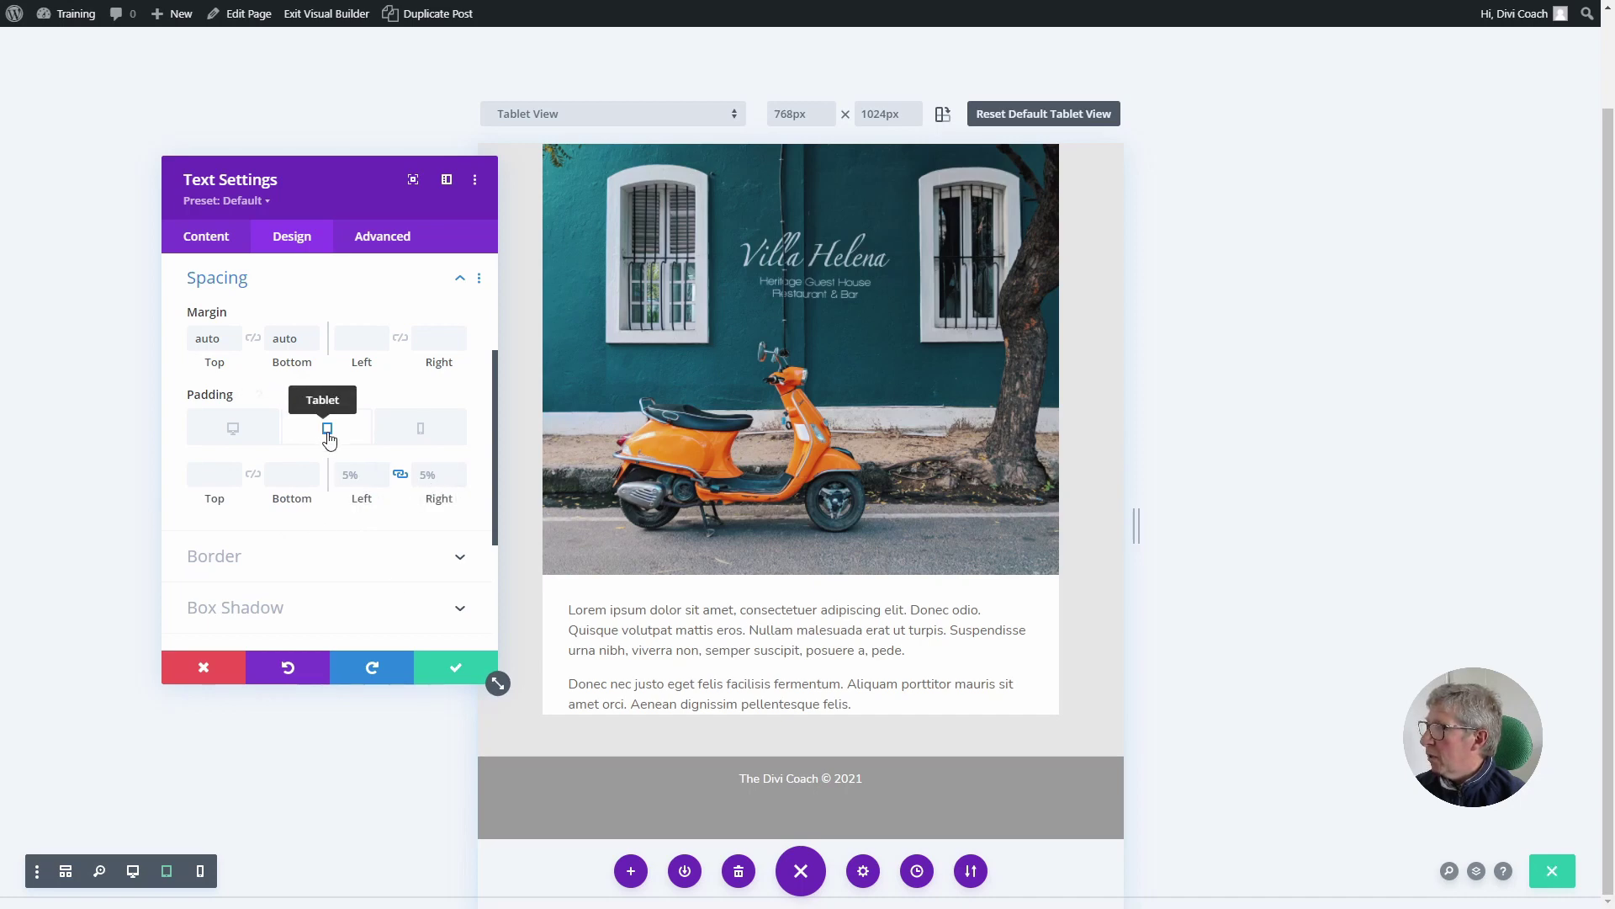
click(235, 430)
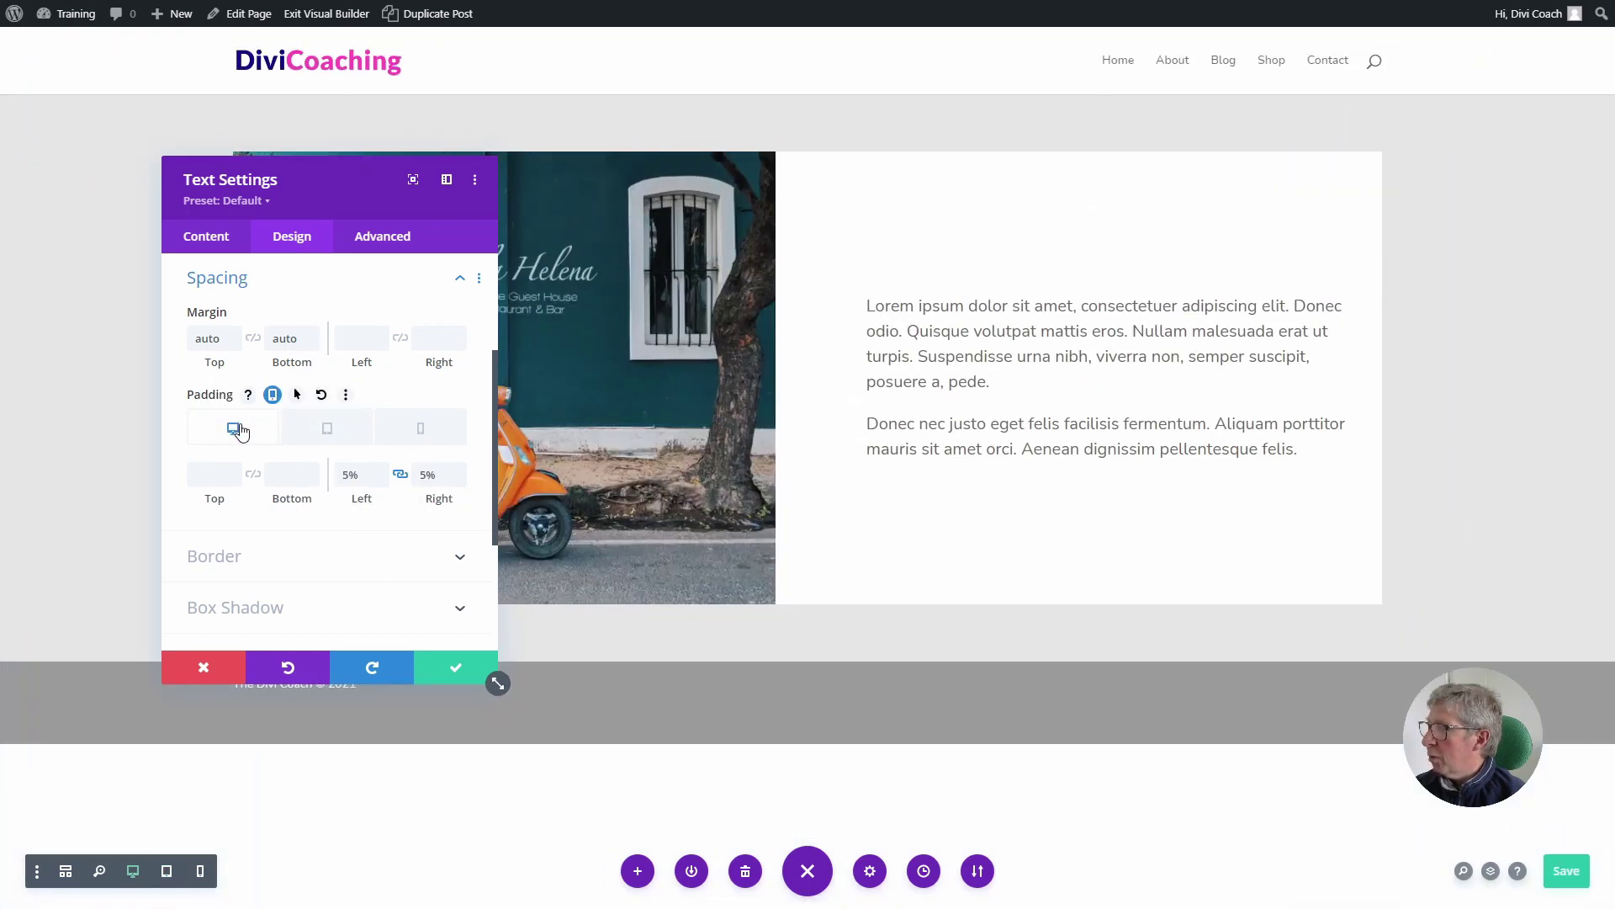
click(330, 436)
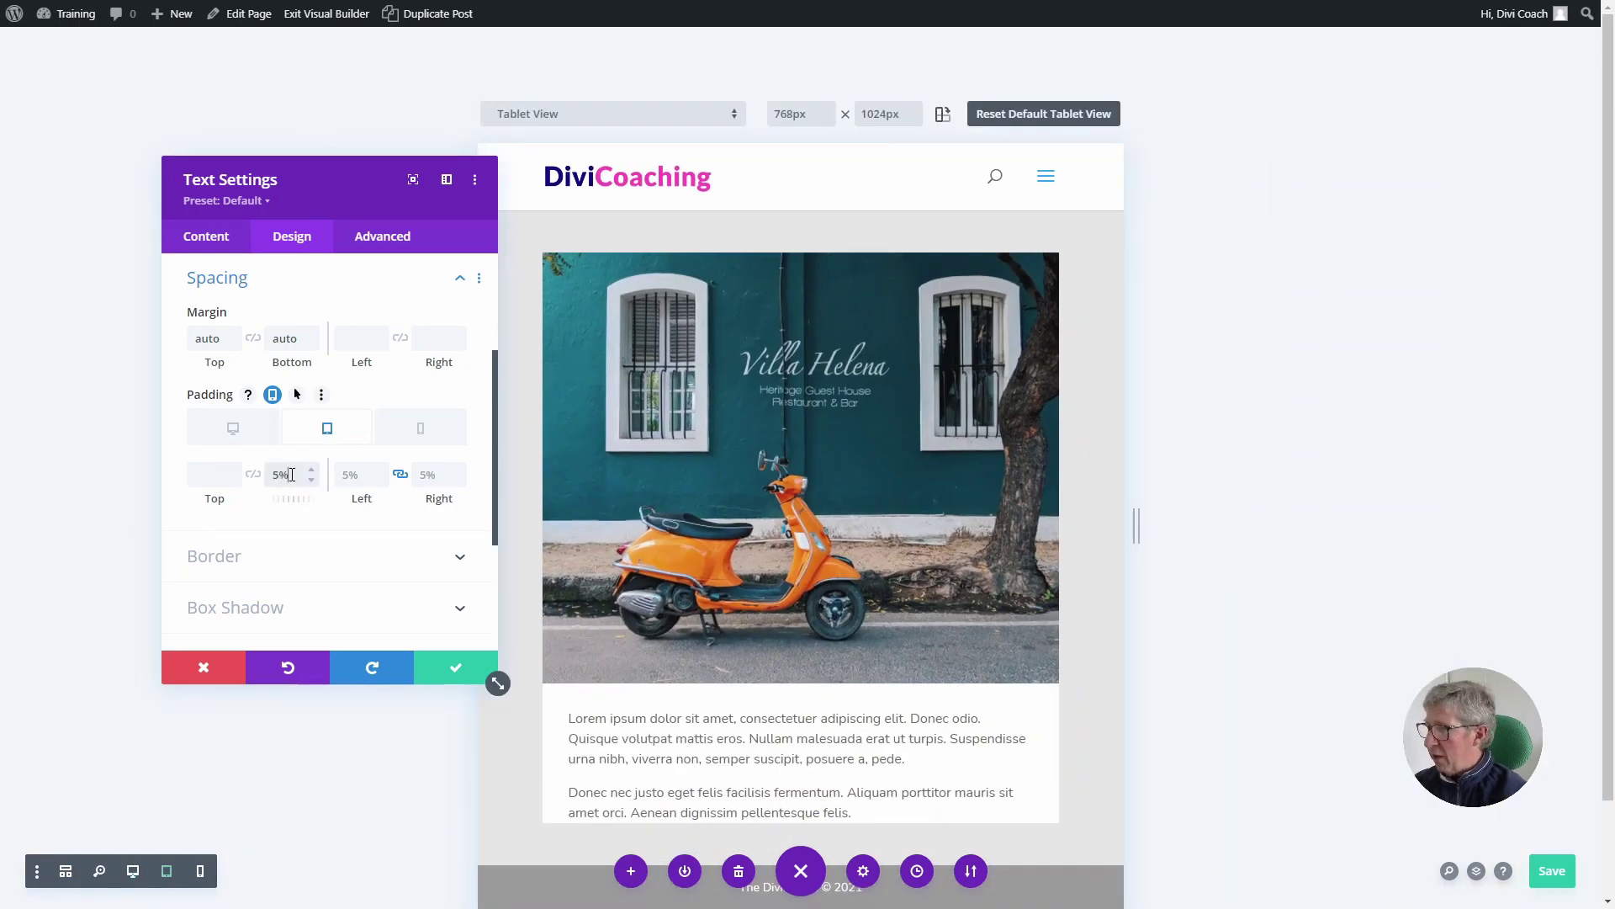
click(423, 435)
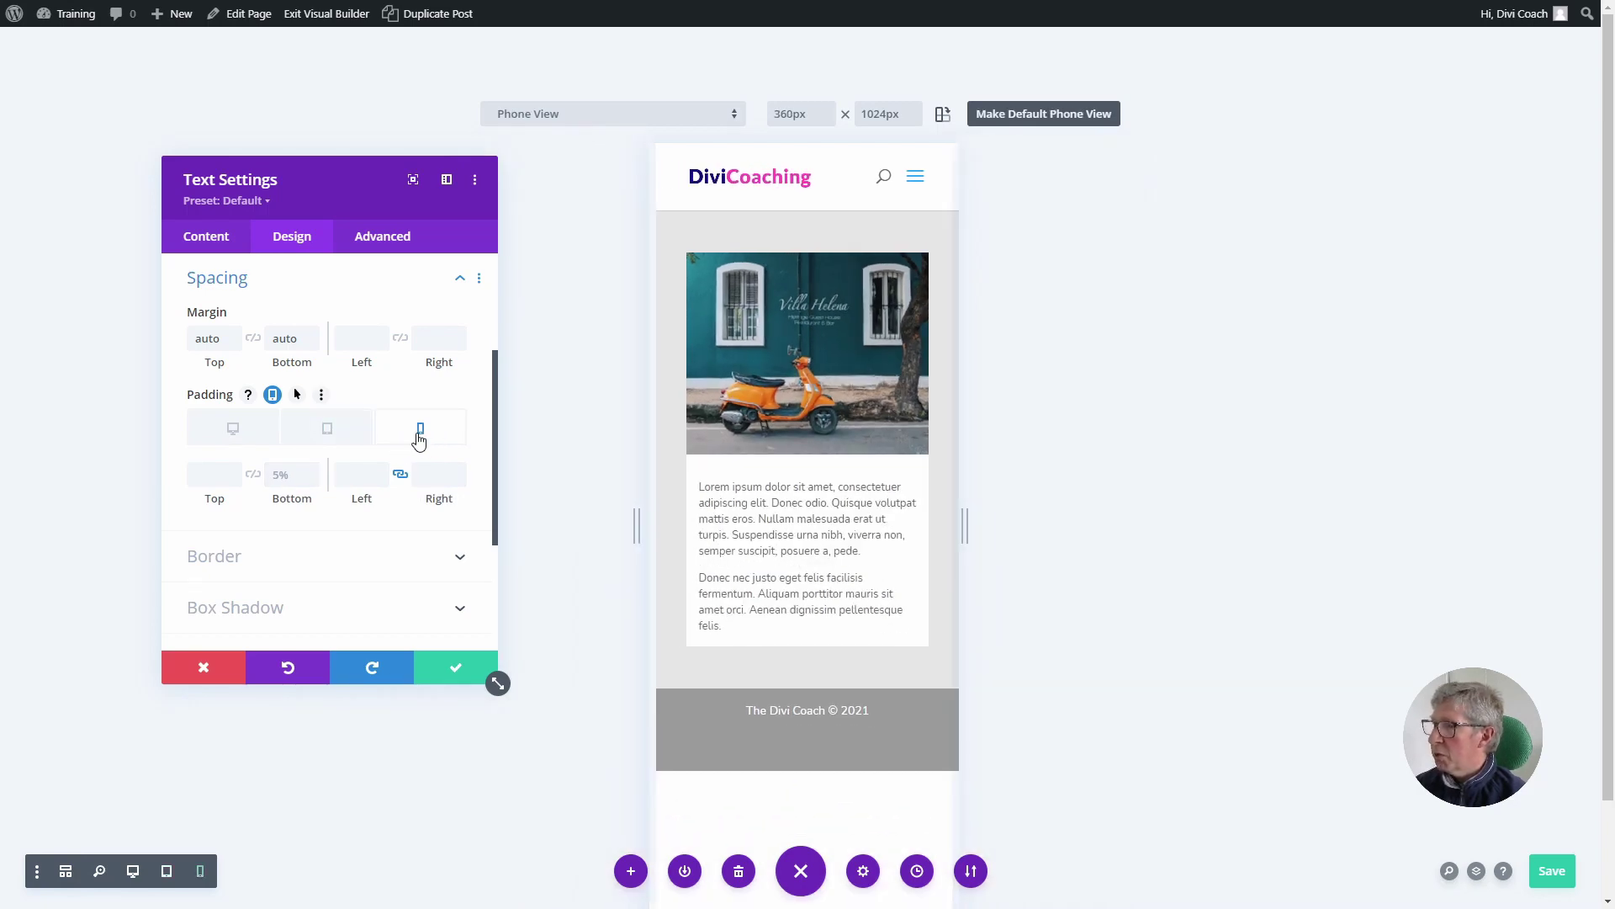
click(225, 432)
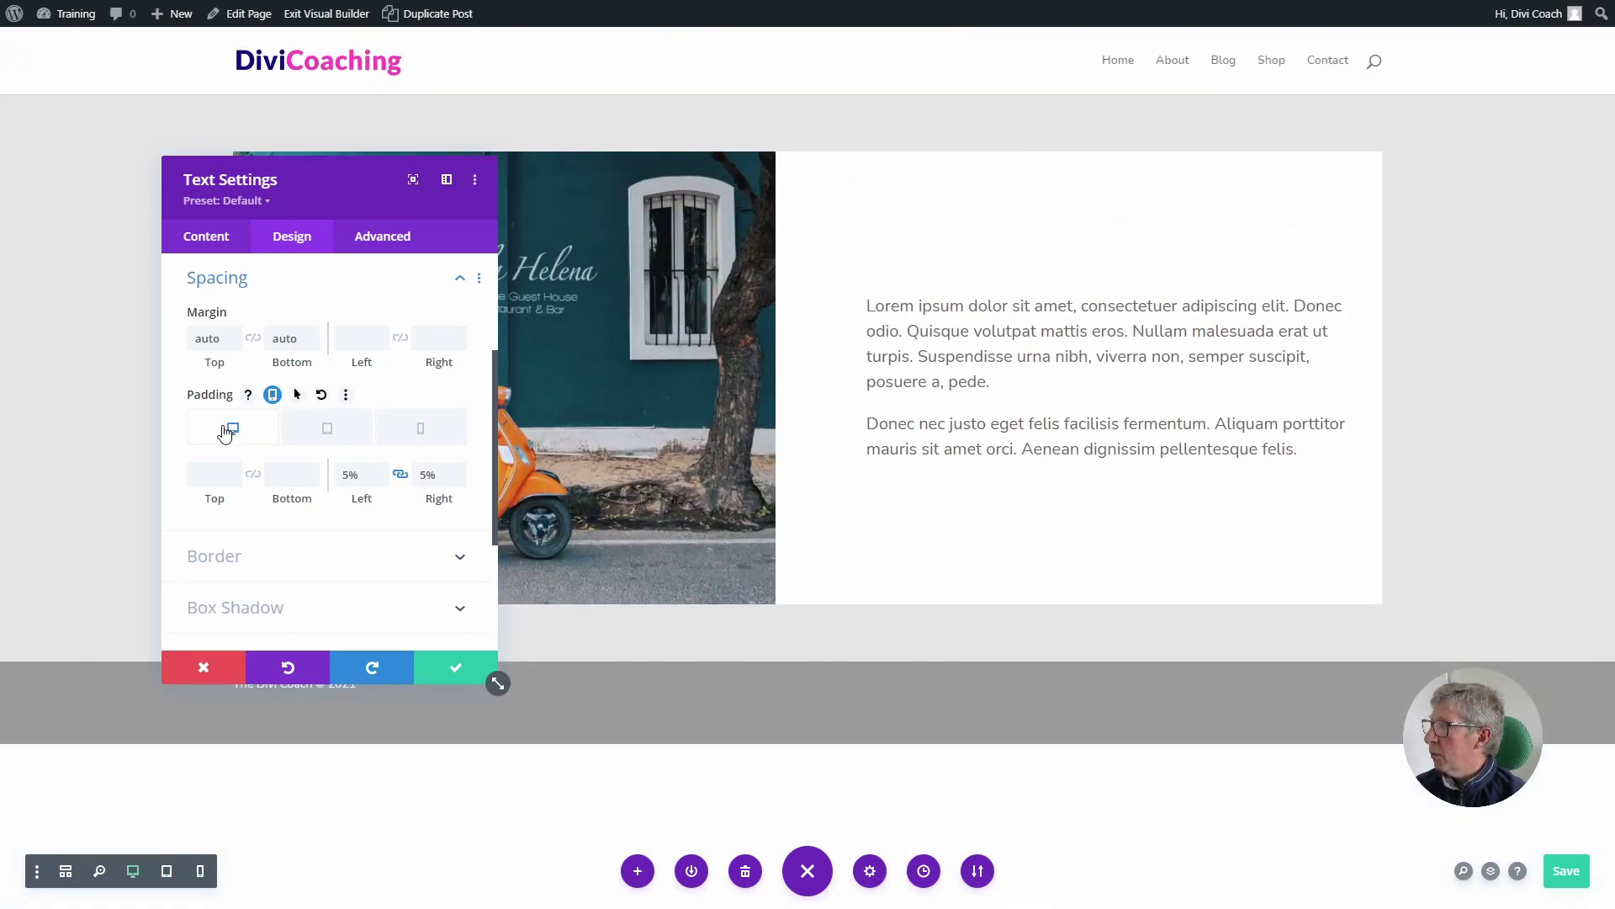
drag(365, 169, 249, 189)
Save the padding change, then check desktop, tablet and phone previews, ending on desktop.
click(350, 675)
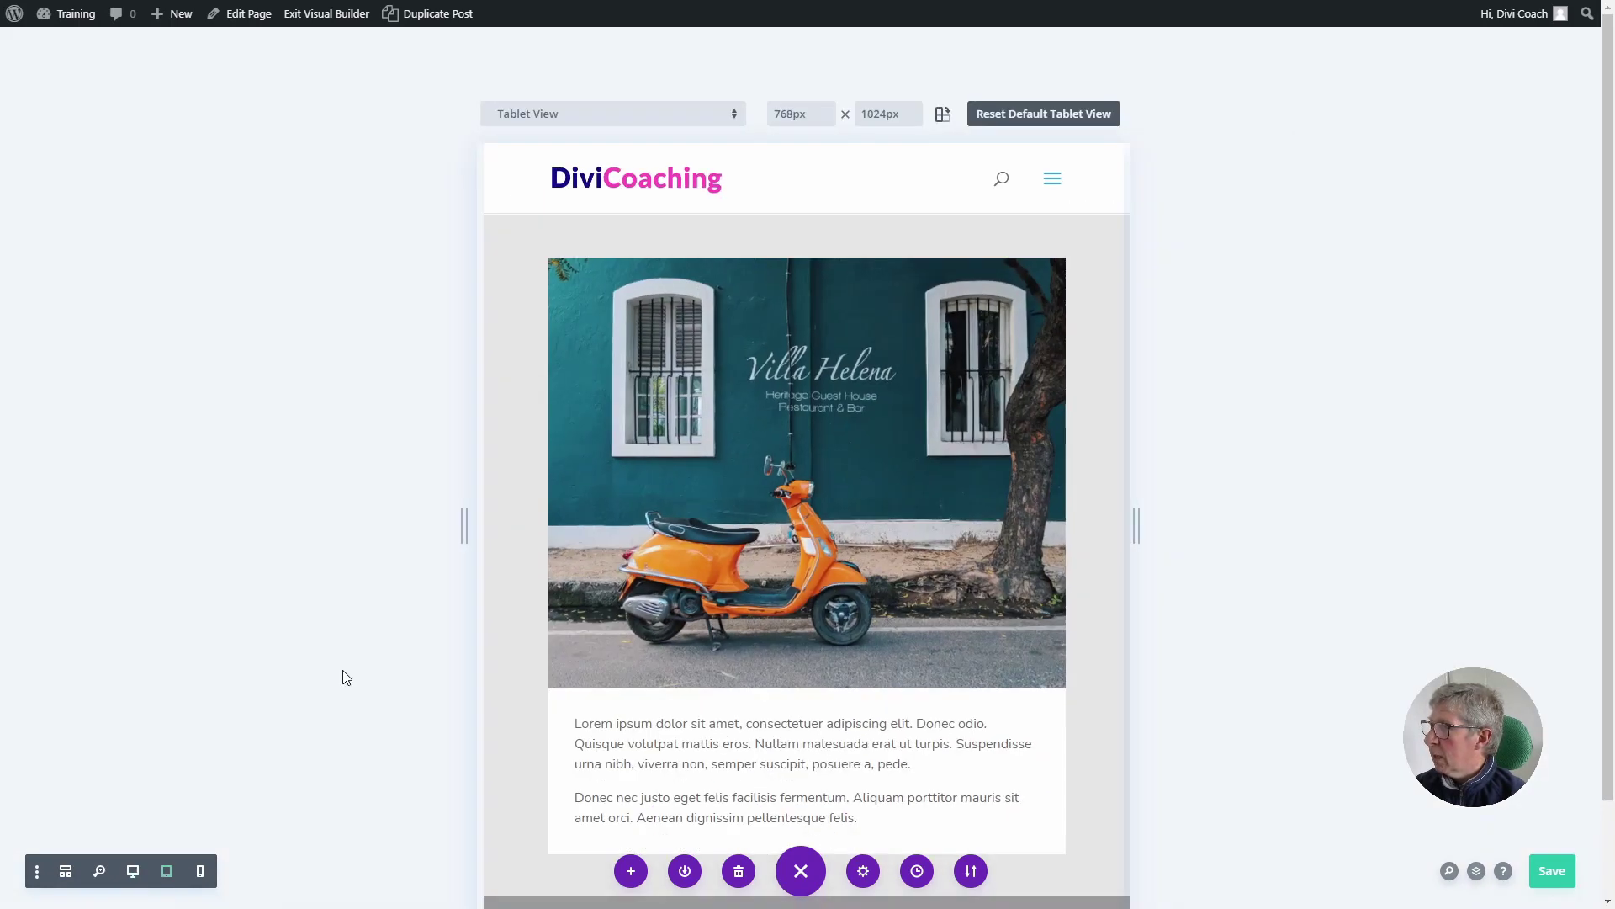
click(133, 871)
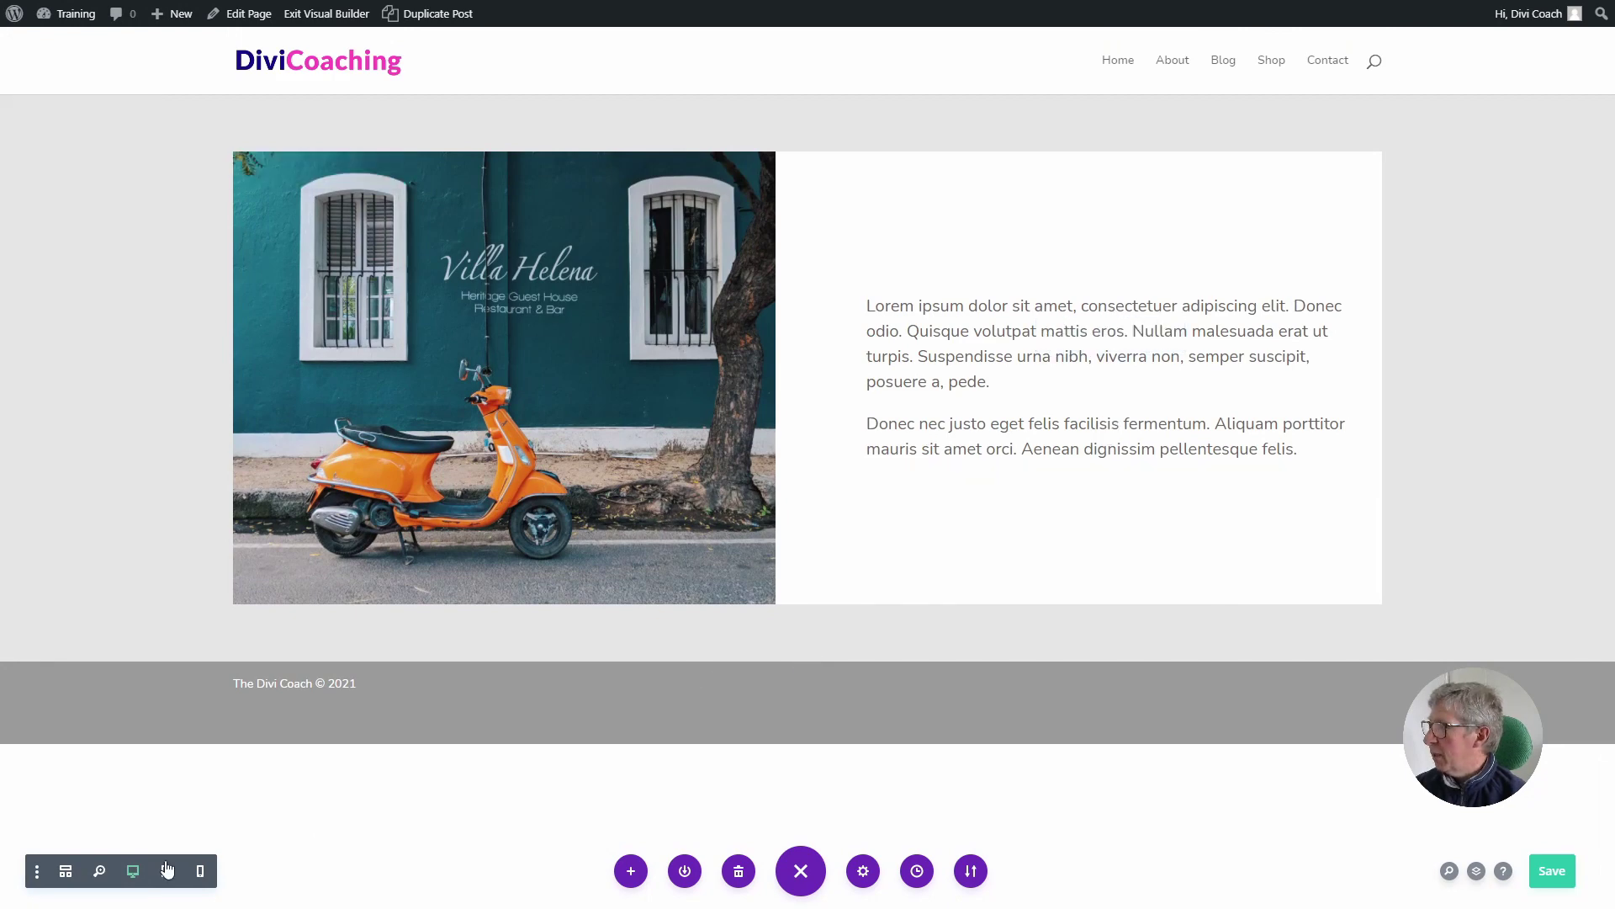
click(167, 871)
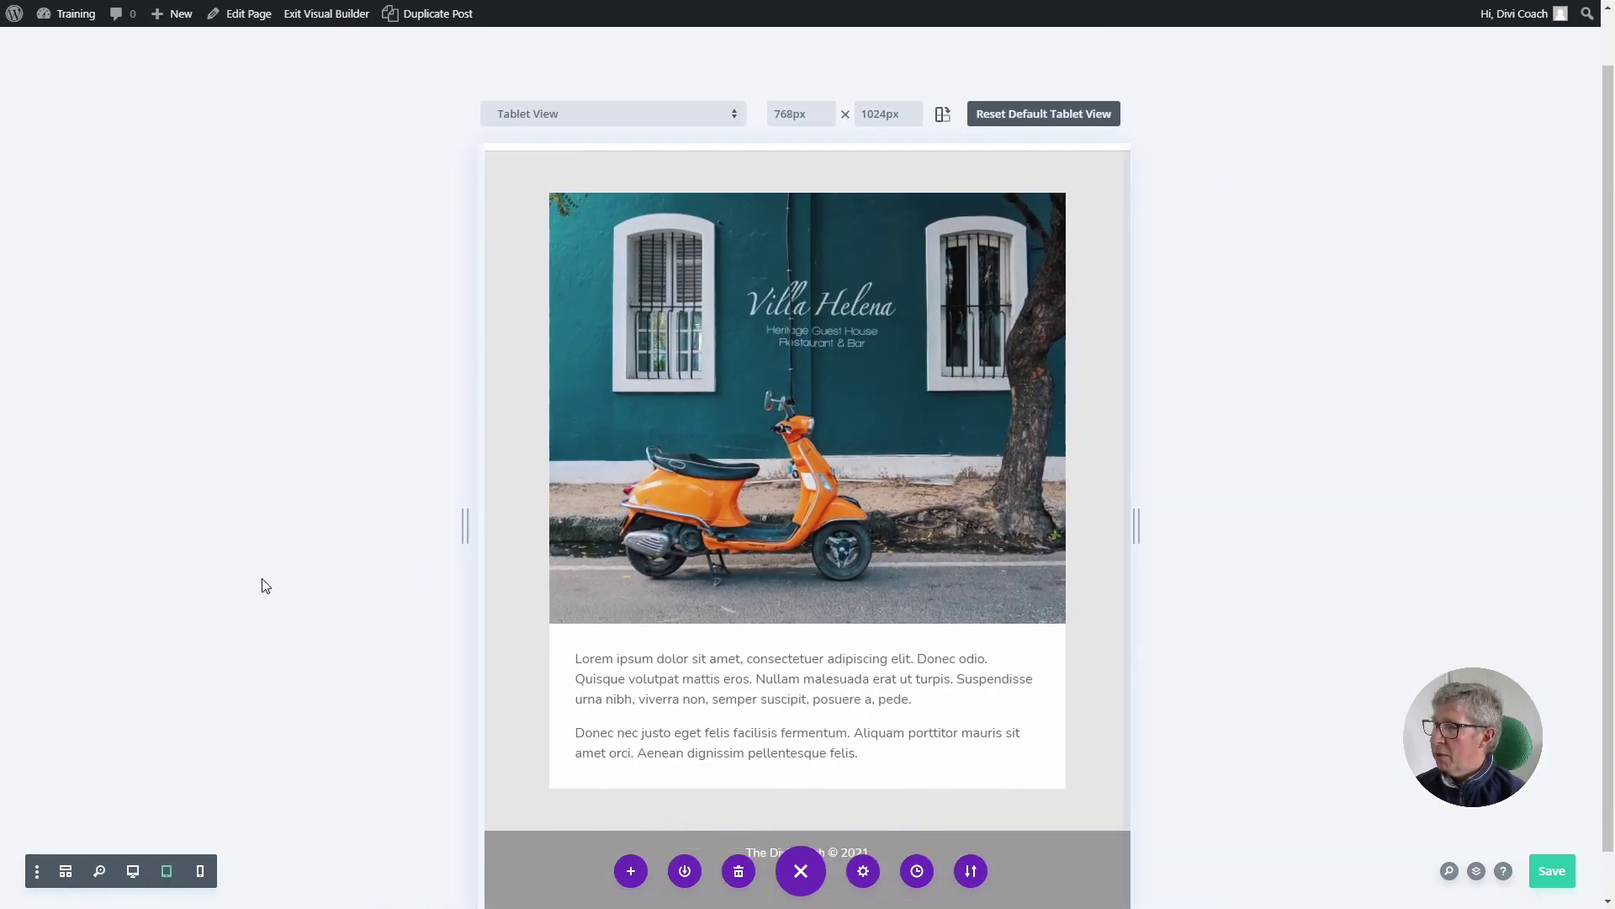
click(202, 872)
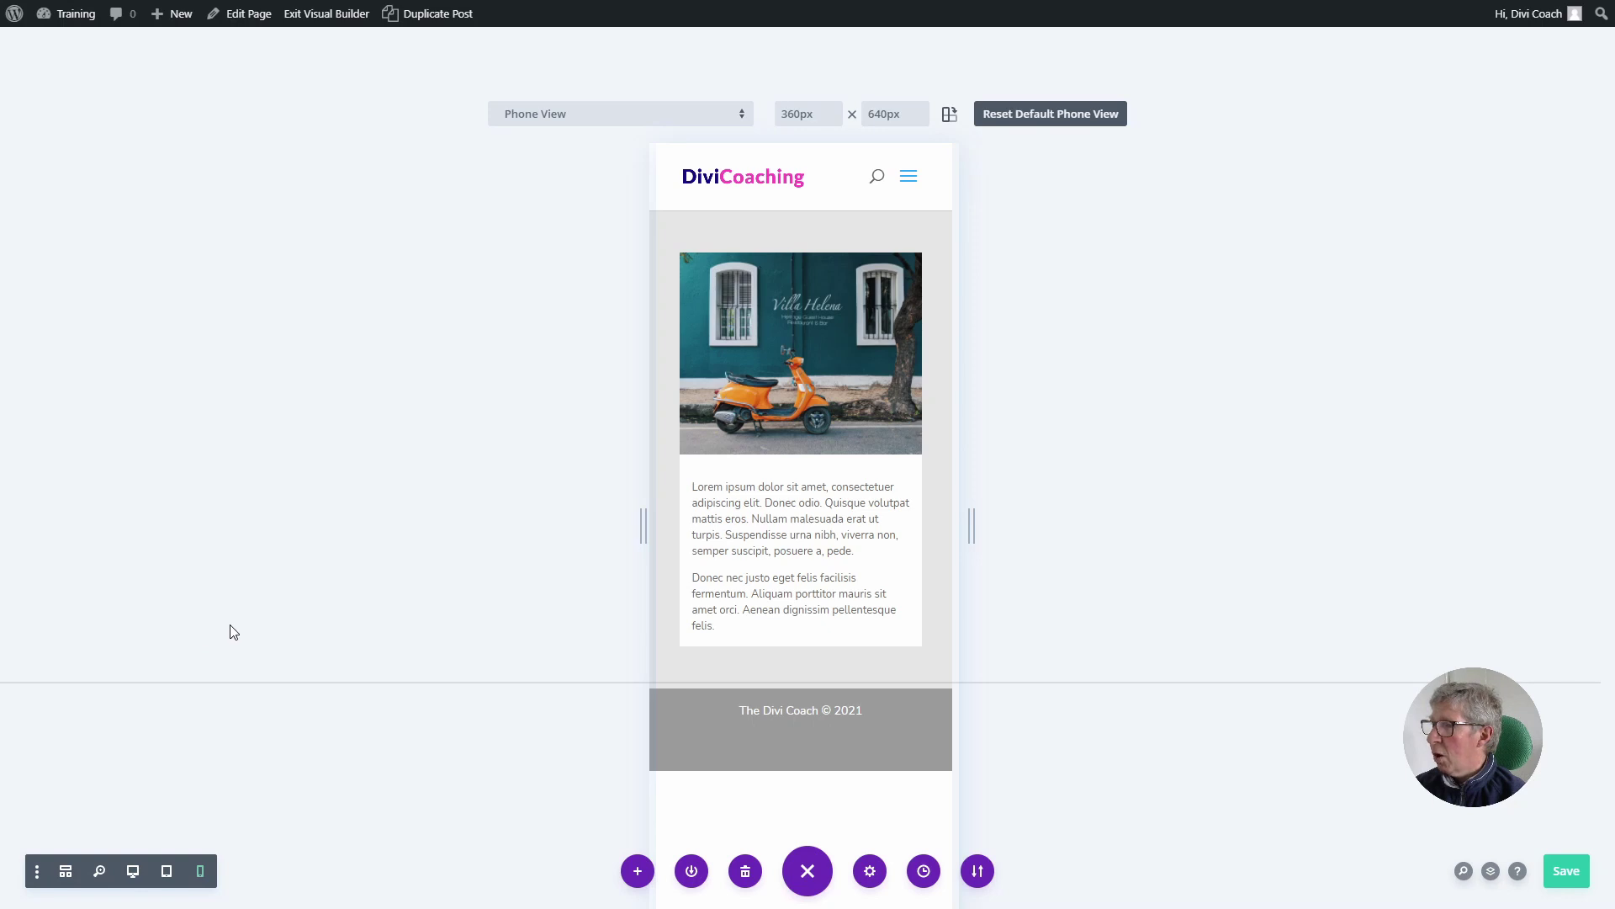
click(133, 871)
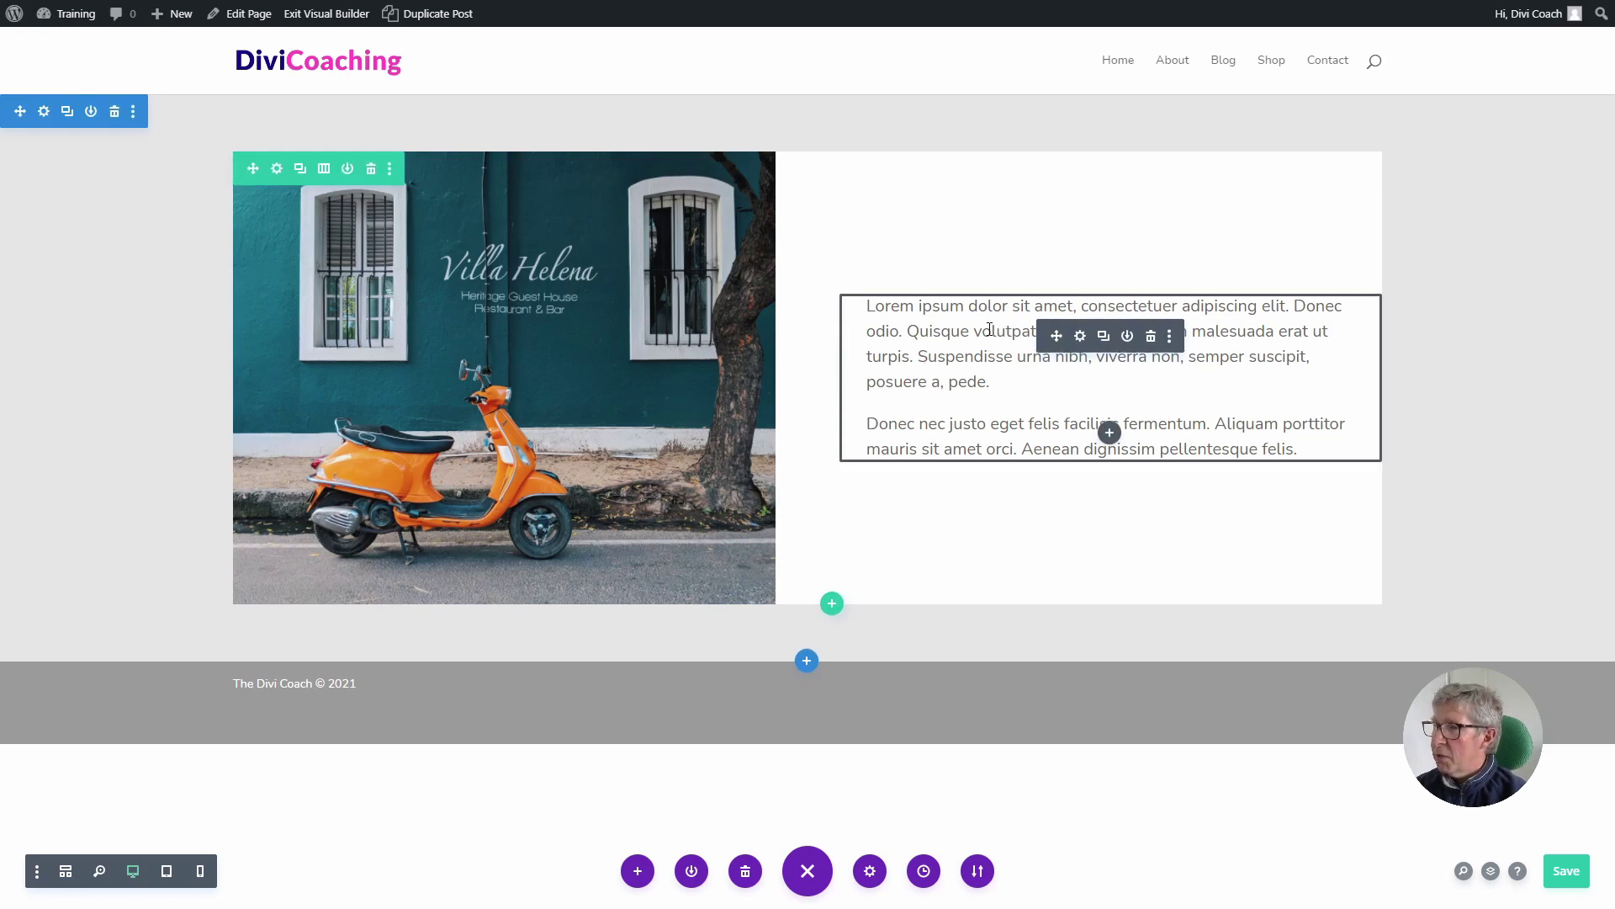
Create a 'Center Lesson' text preset from the paragraph module's current styles and assign it.
click(1081, 336)
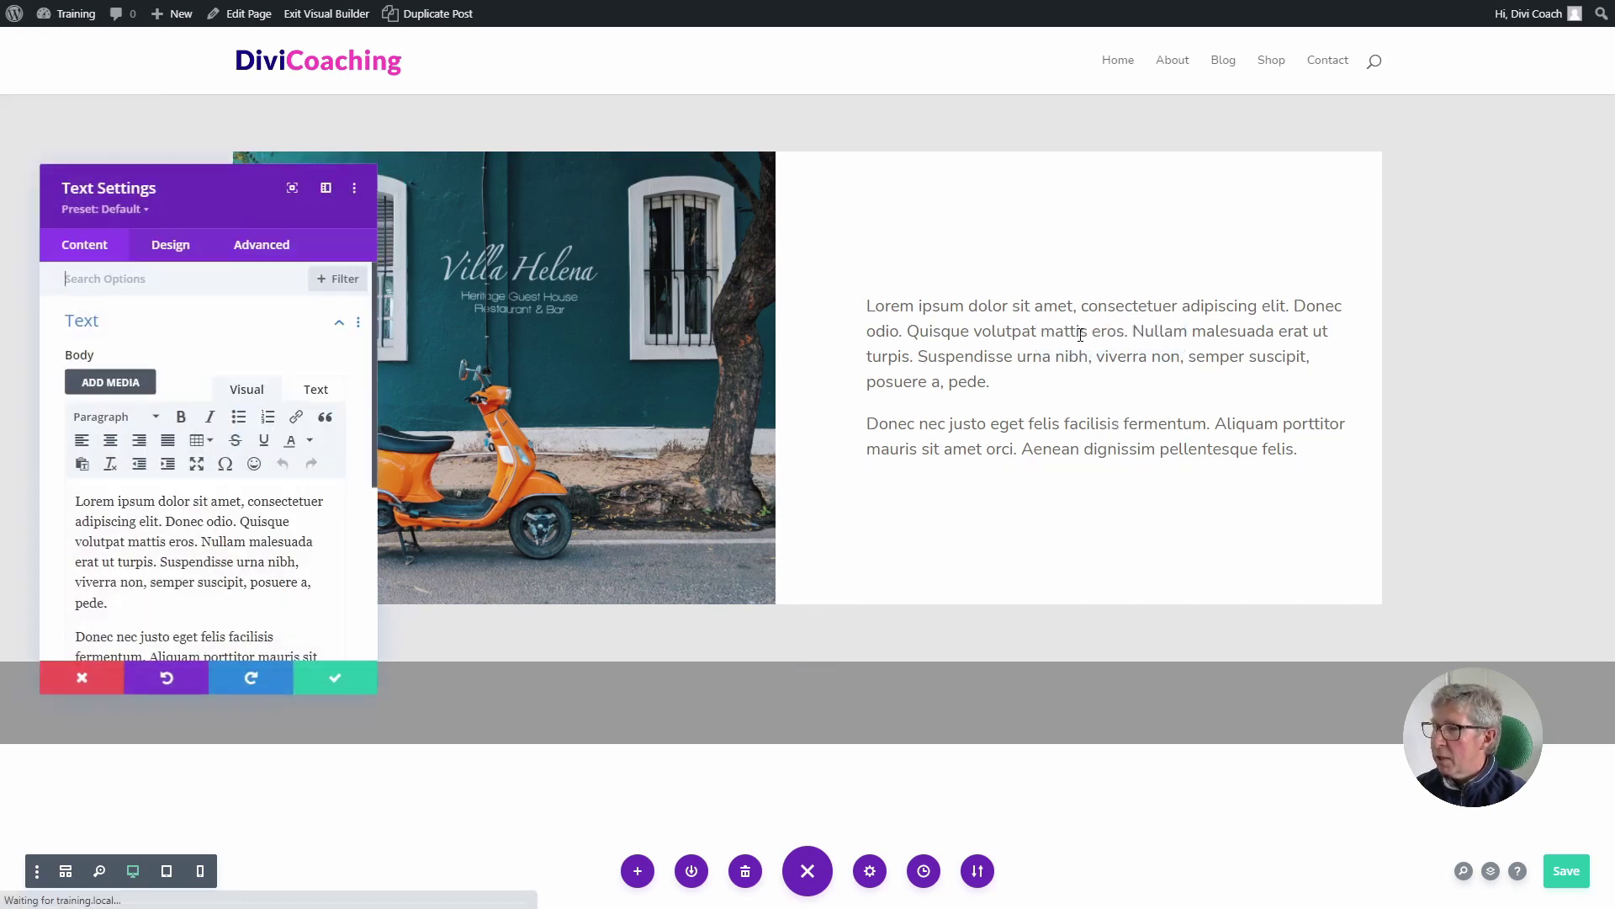
click(136, 214)
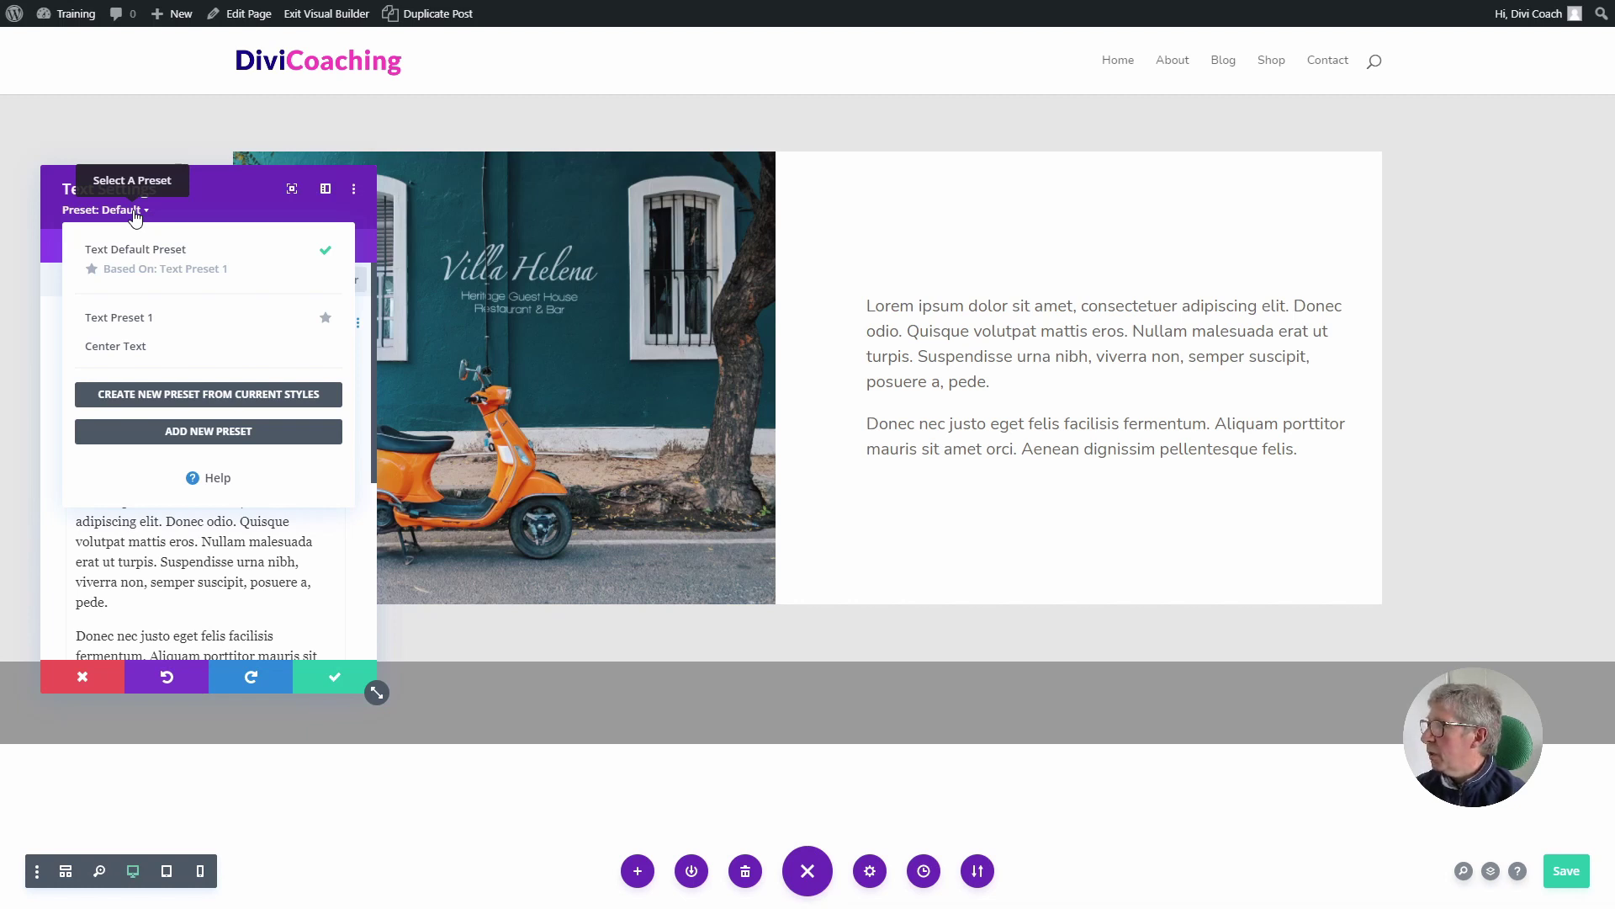
click(226, 399)
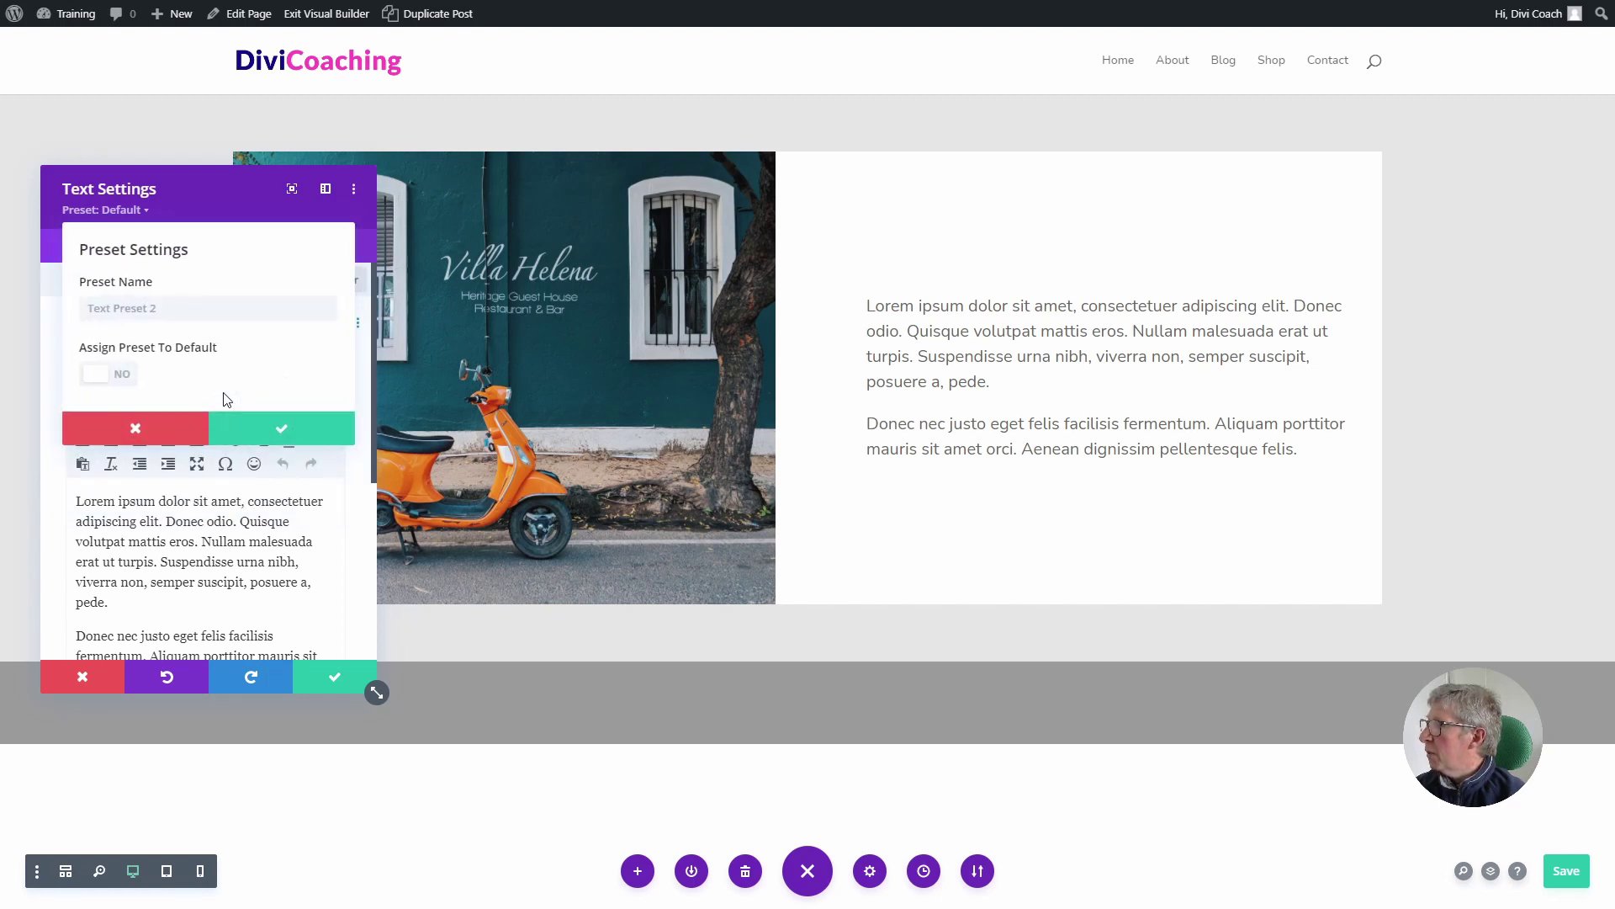
click(134, 308)
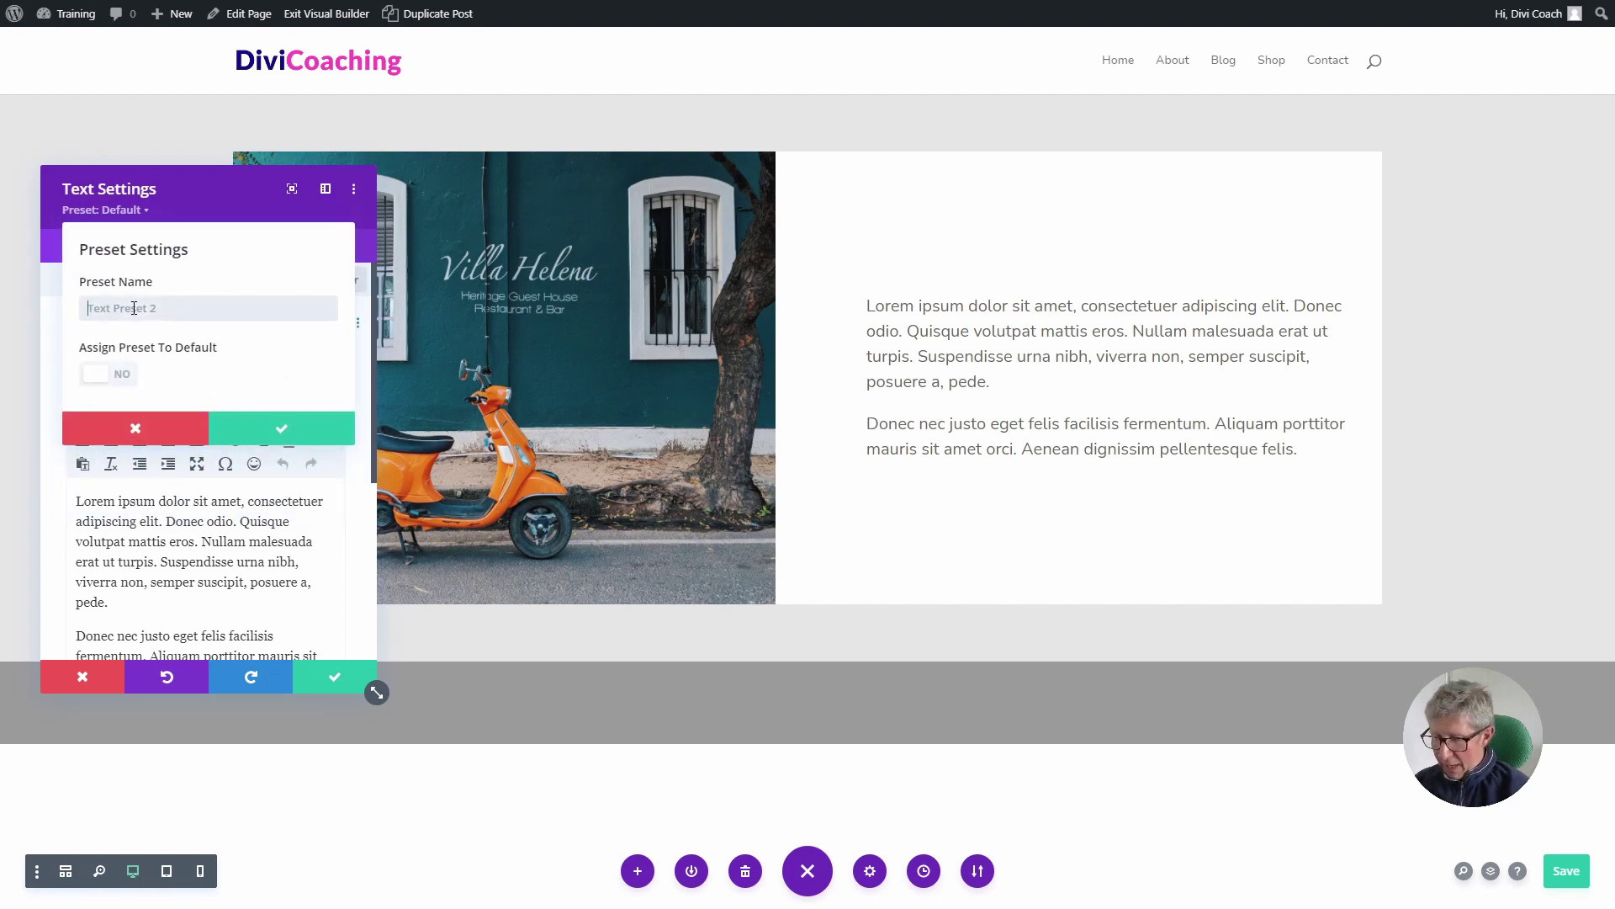
text(Center Lesson)
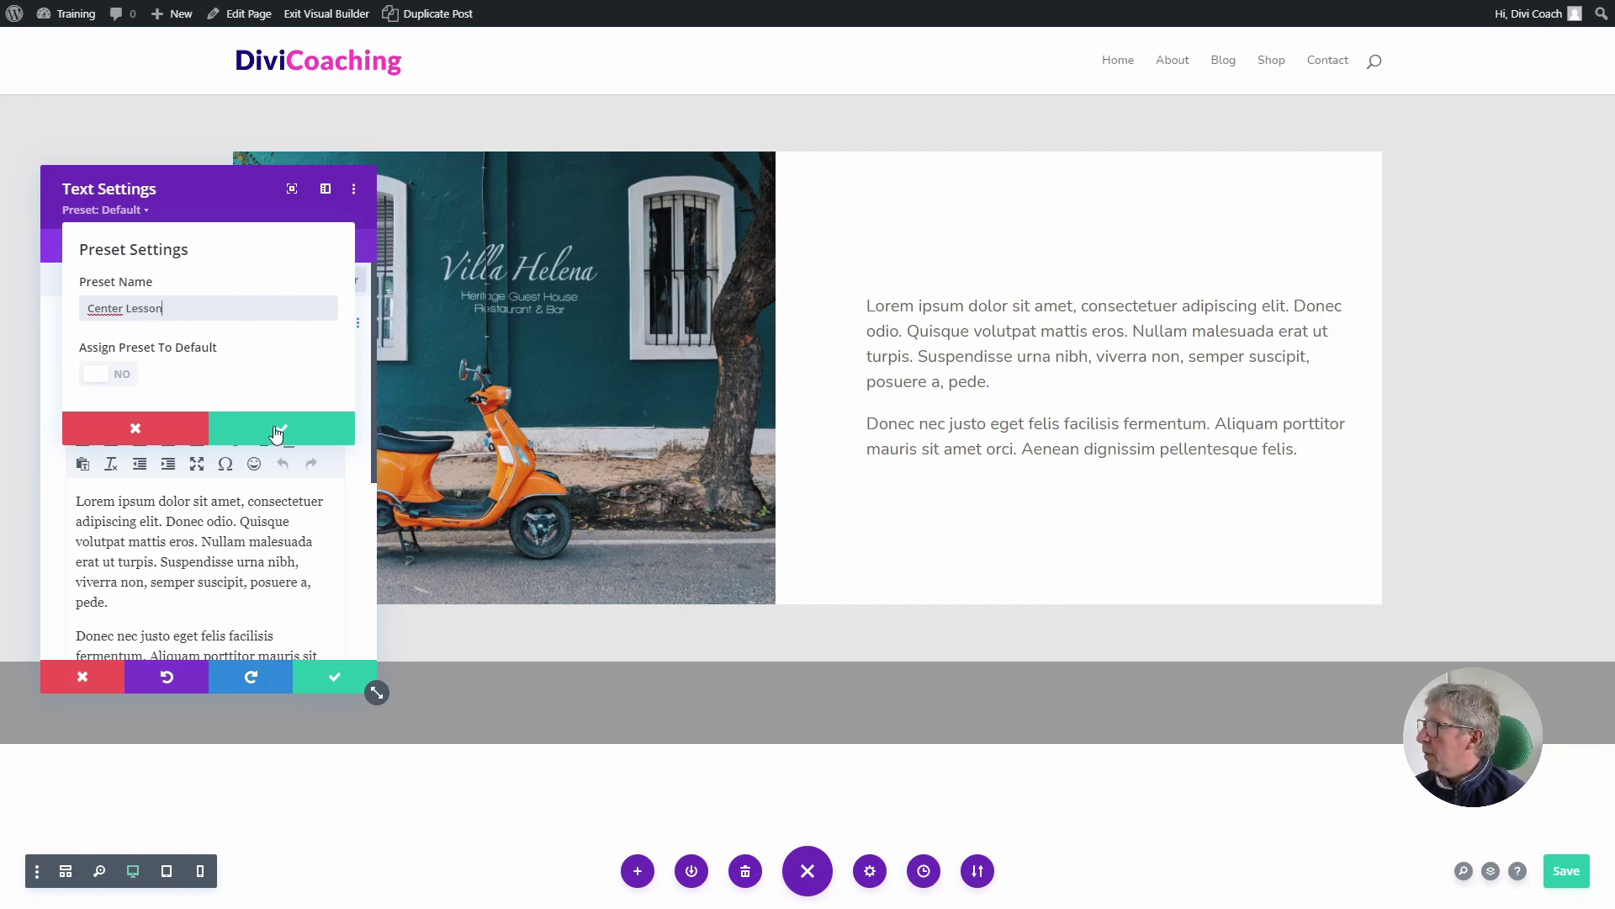
click(276, 427)
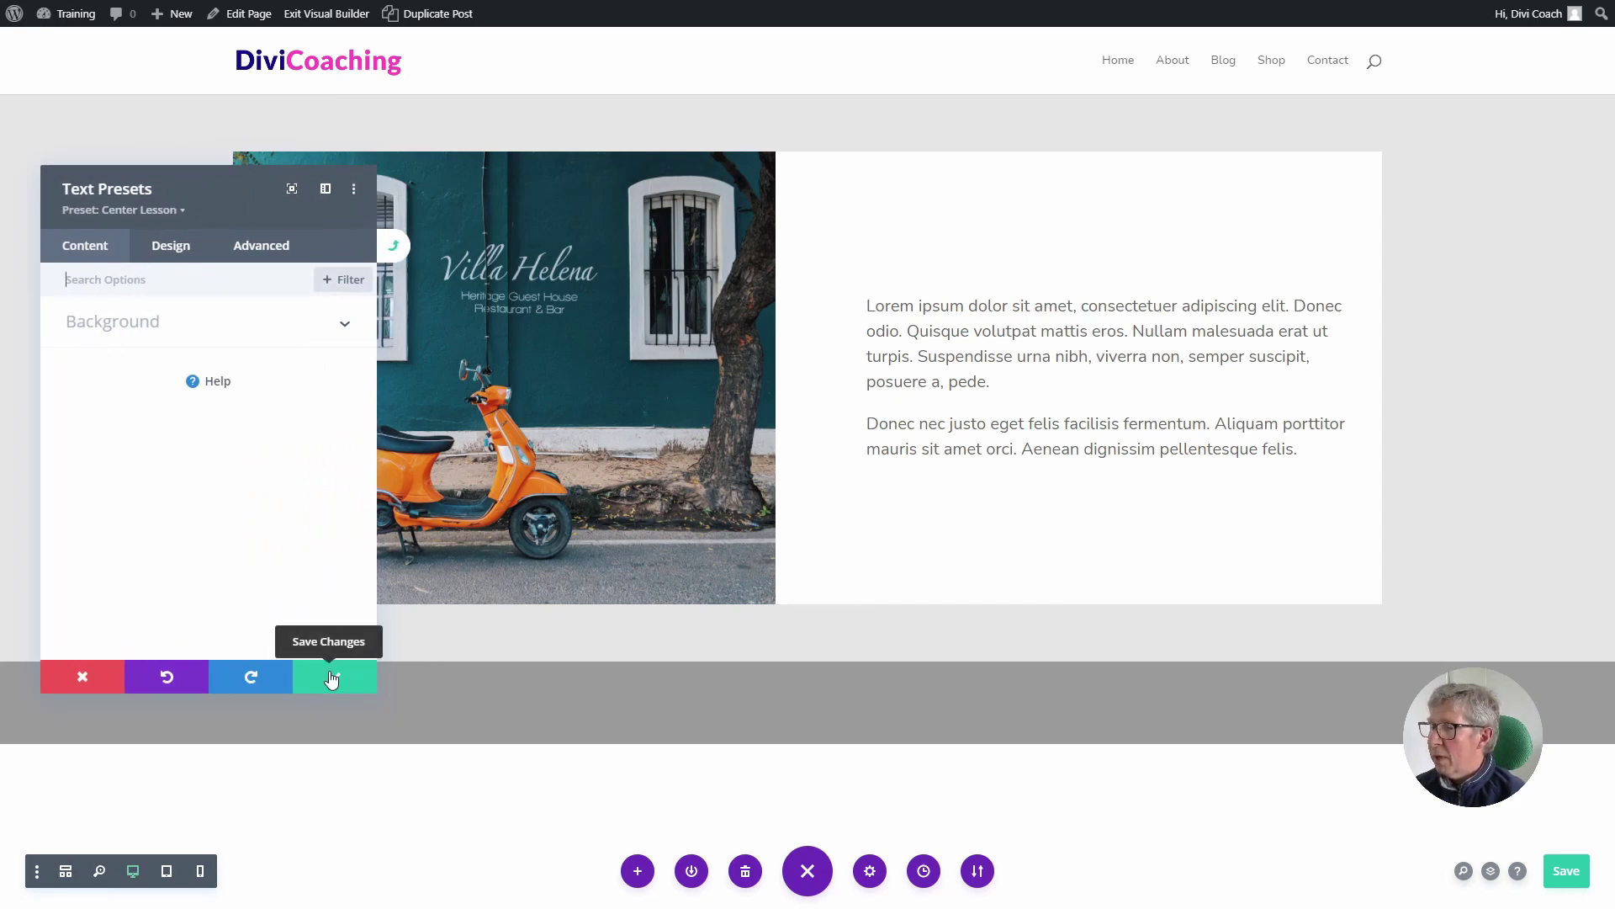
click(332, 679)
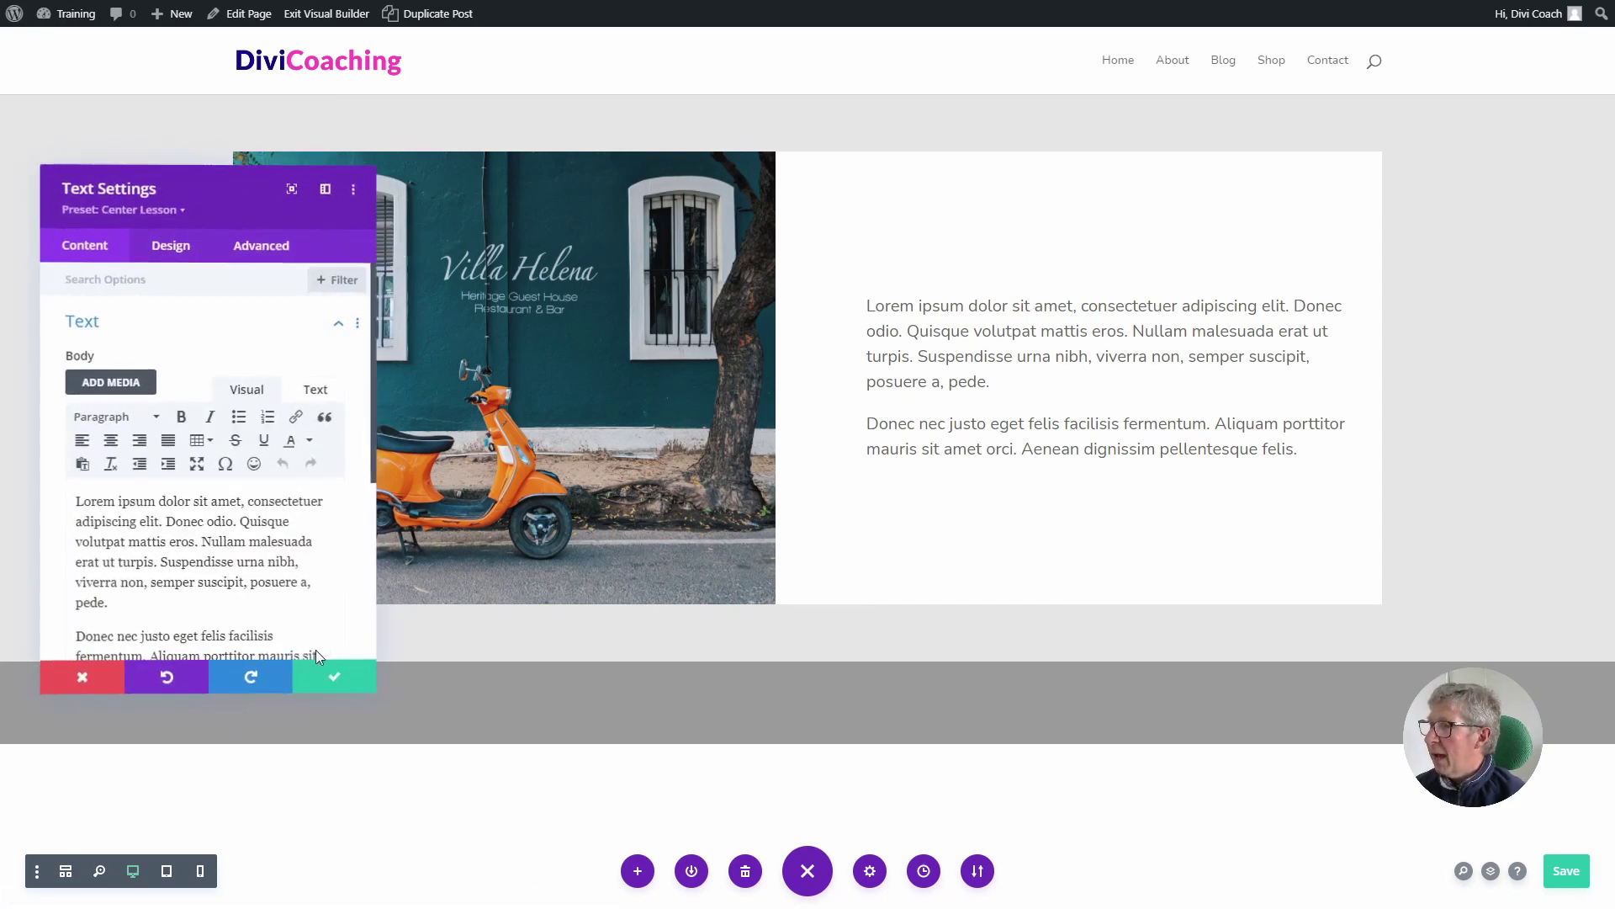
Remove the right column's paragraph text and insert a new Text module in its place.
click(335, 680)
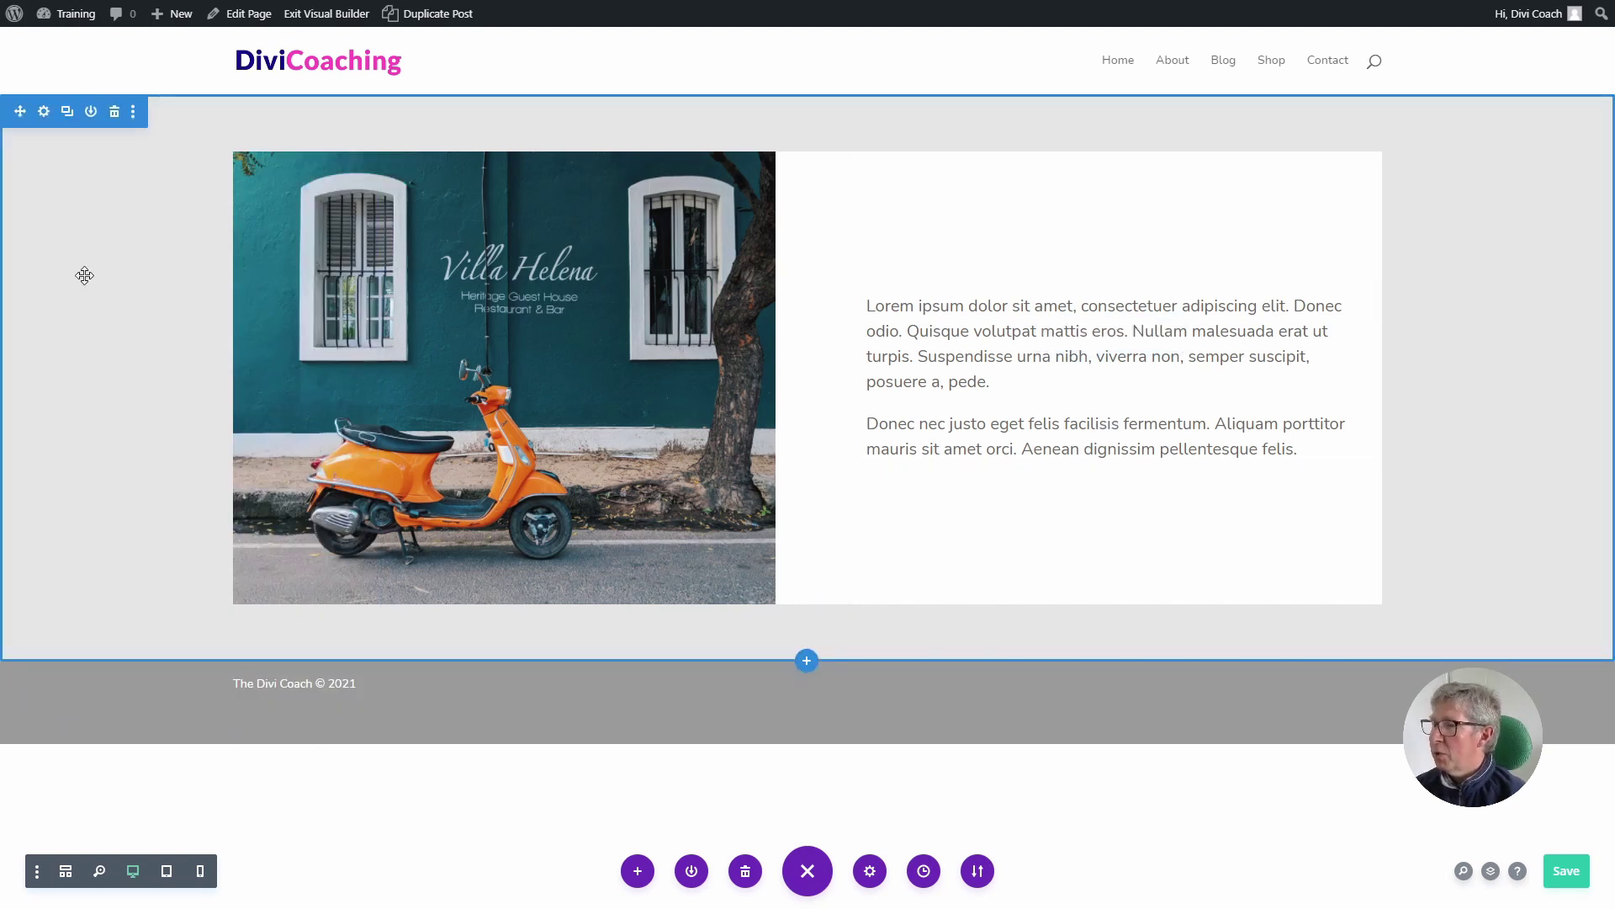
key(ctrl+z)
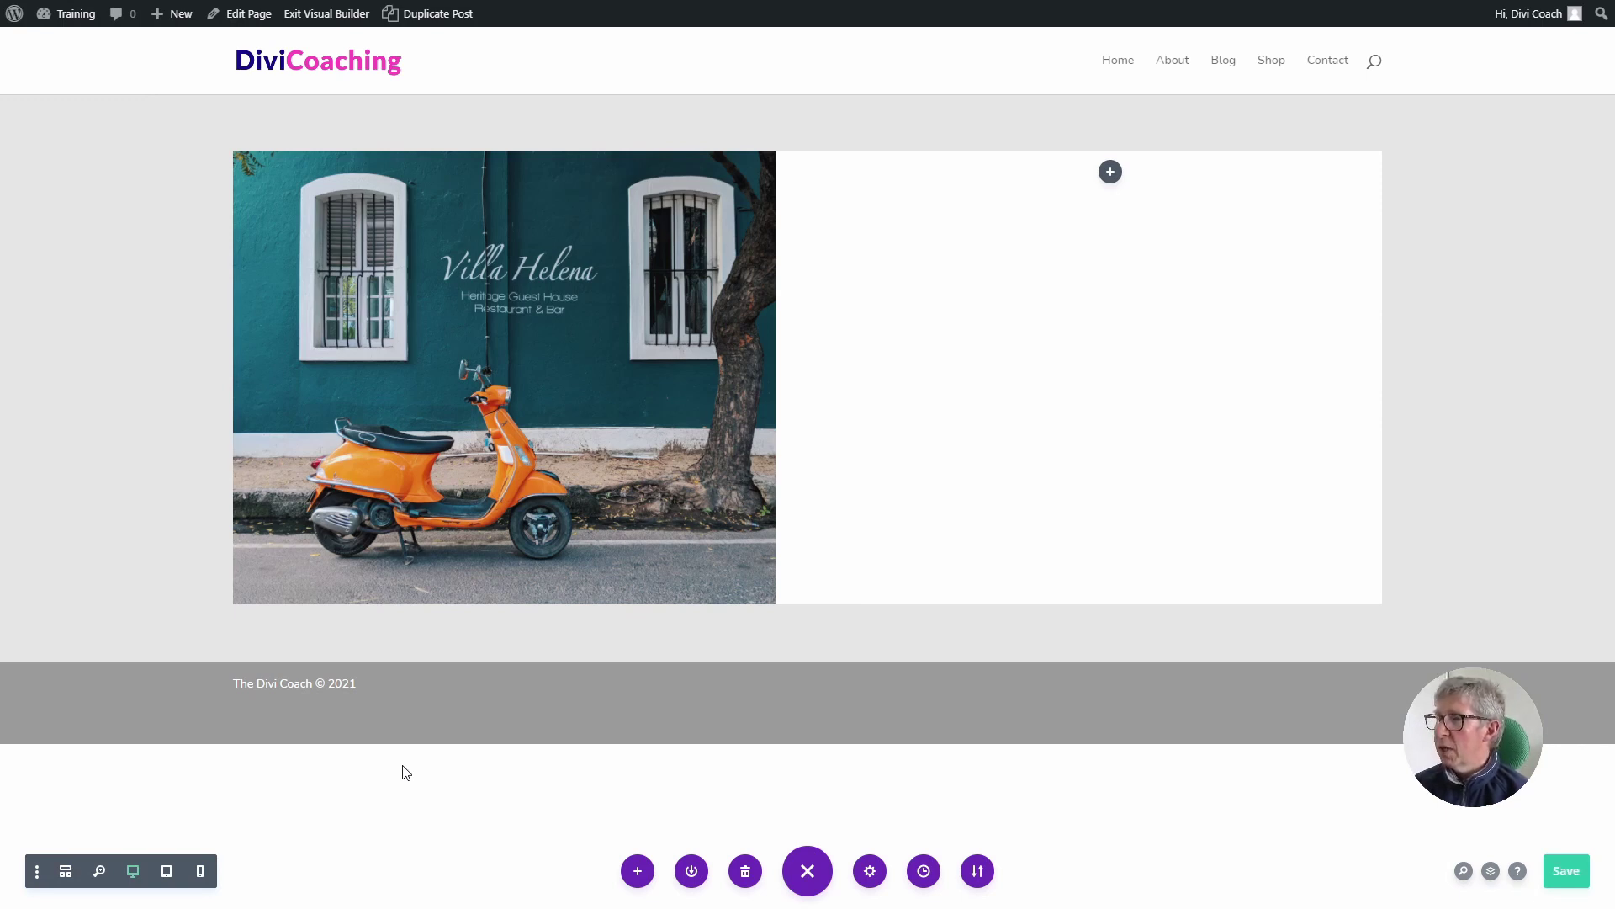
click(1111, 172)
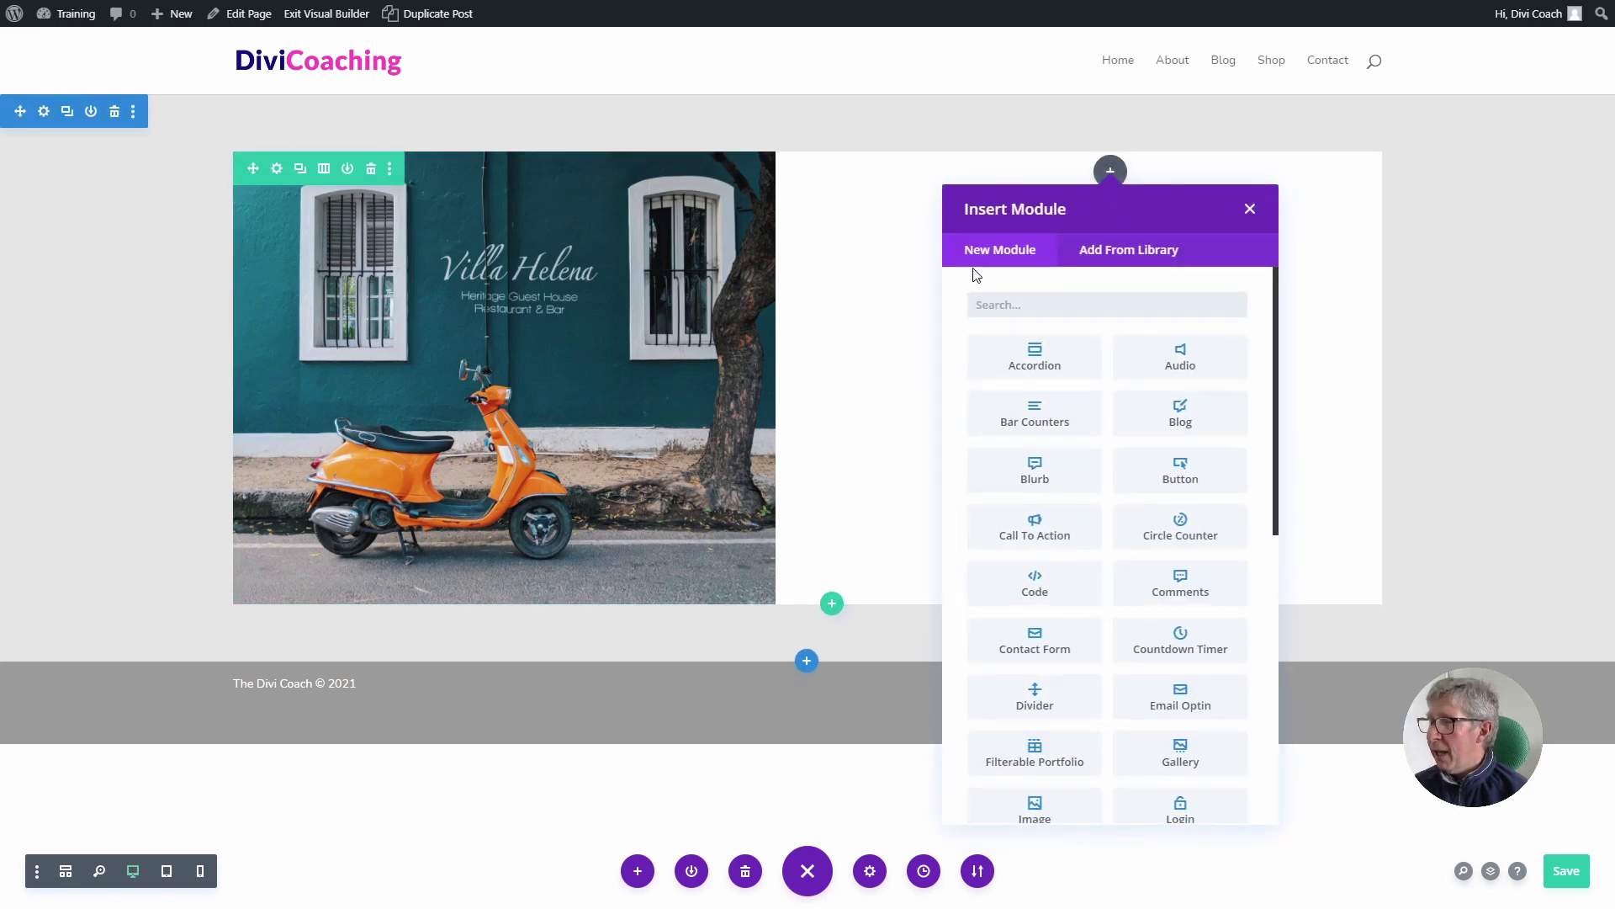
text(text)
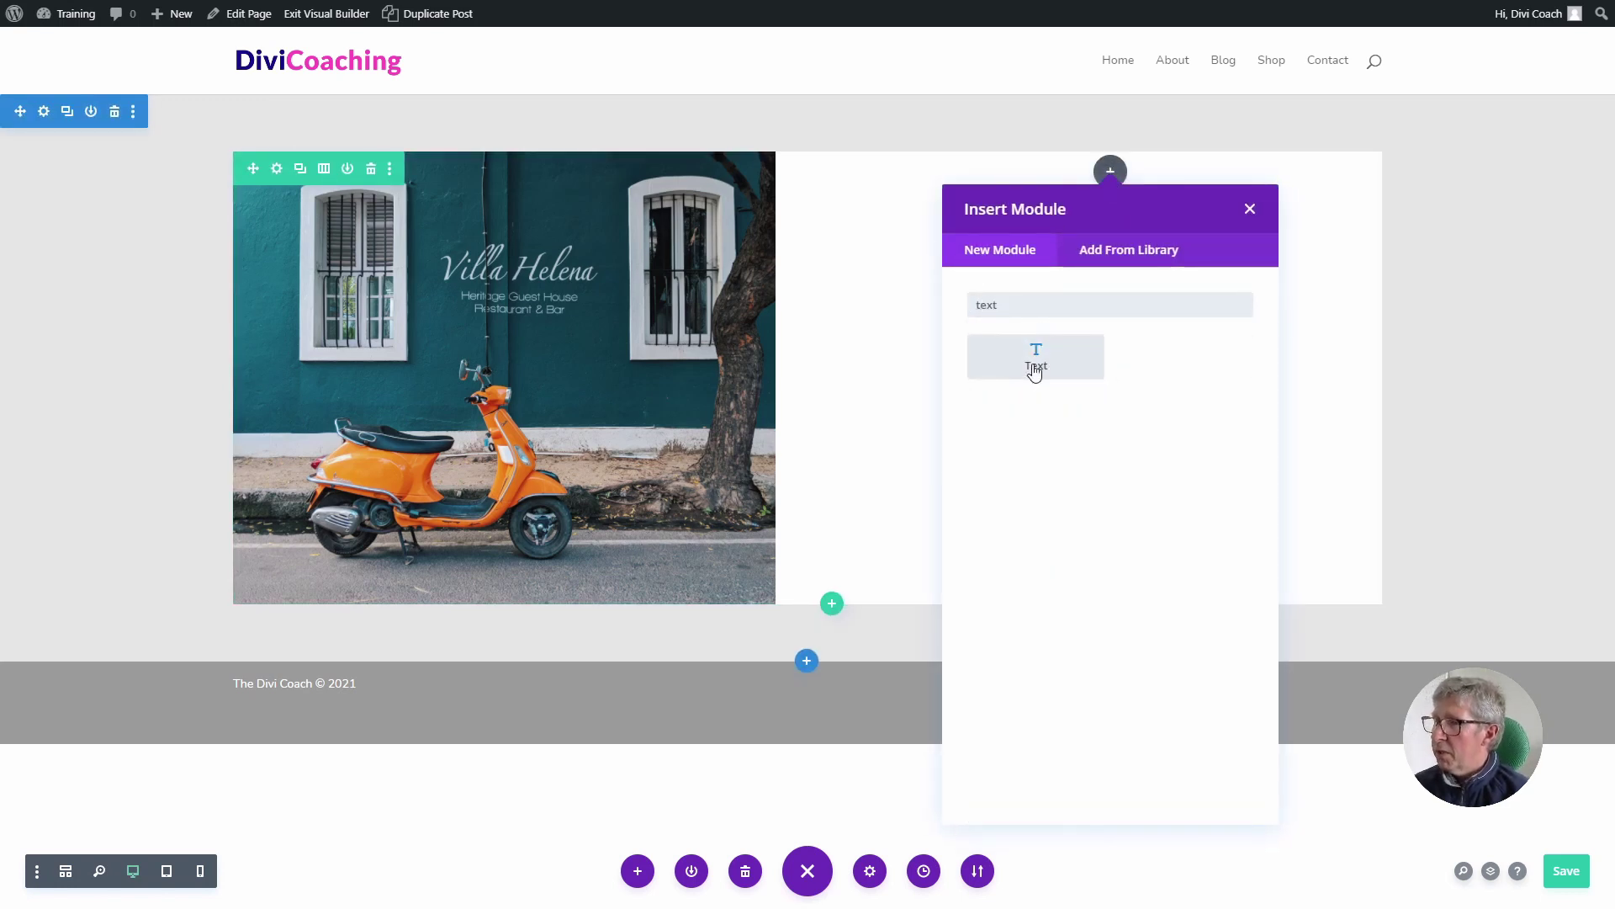
click(1035, 353)
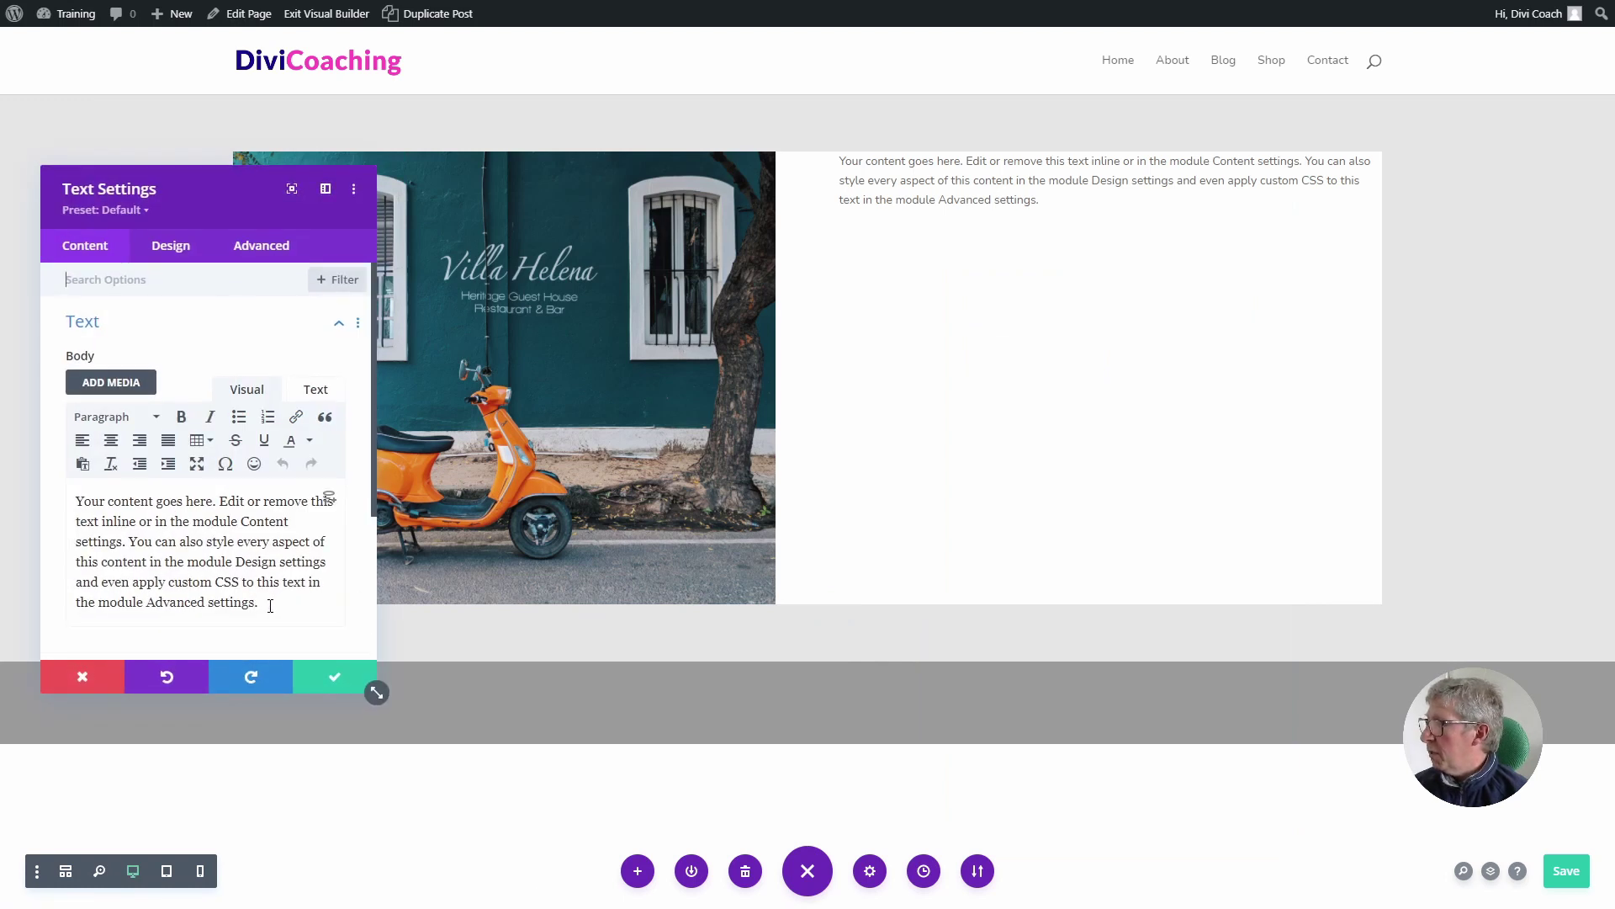
Replace the placeholder text with 'Vespa Scooters' formatted as Heading 2.
drag(270, 606, 65, 478)
text(Vespa Scooters)
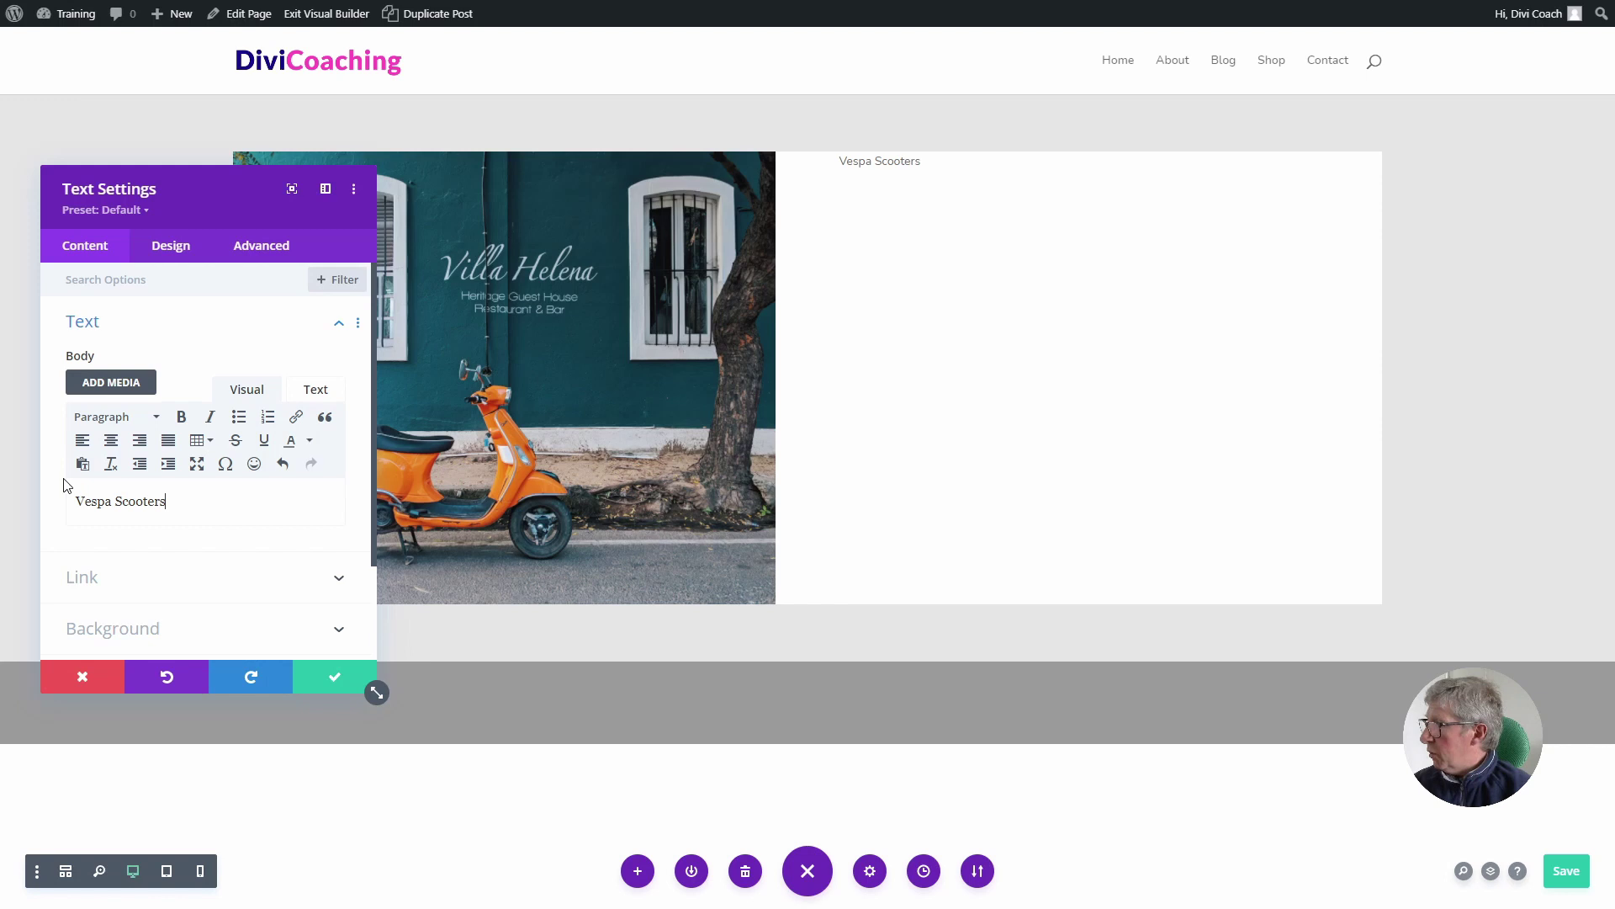
drag(168, 501, 67, 501)
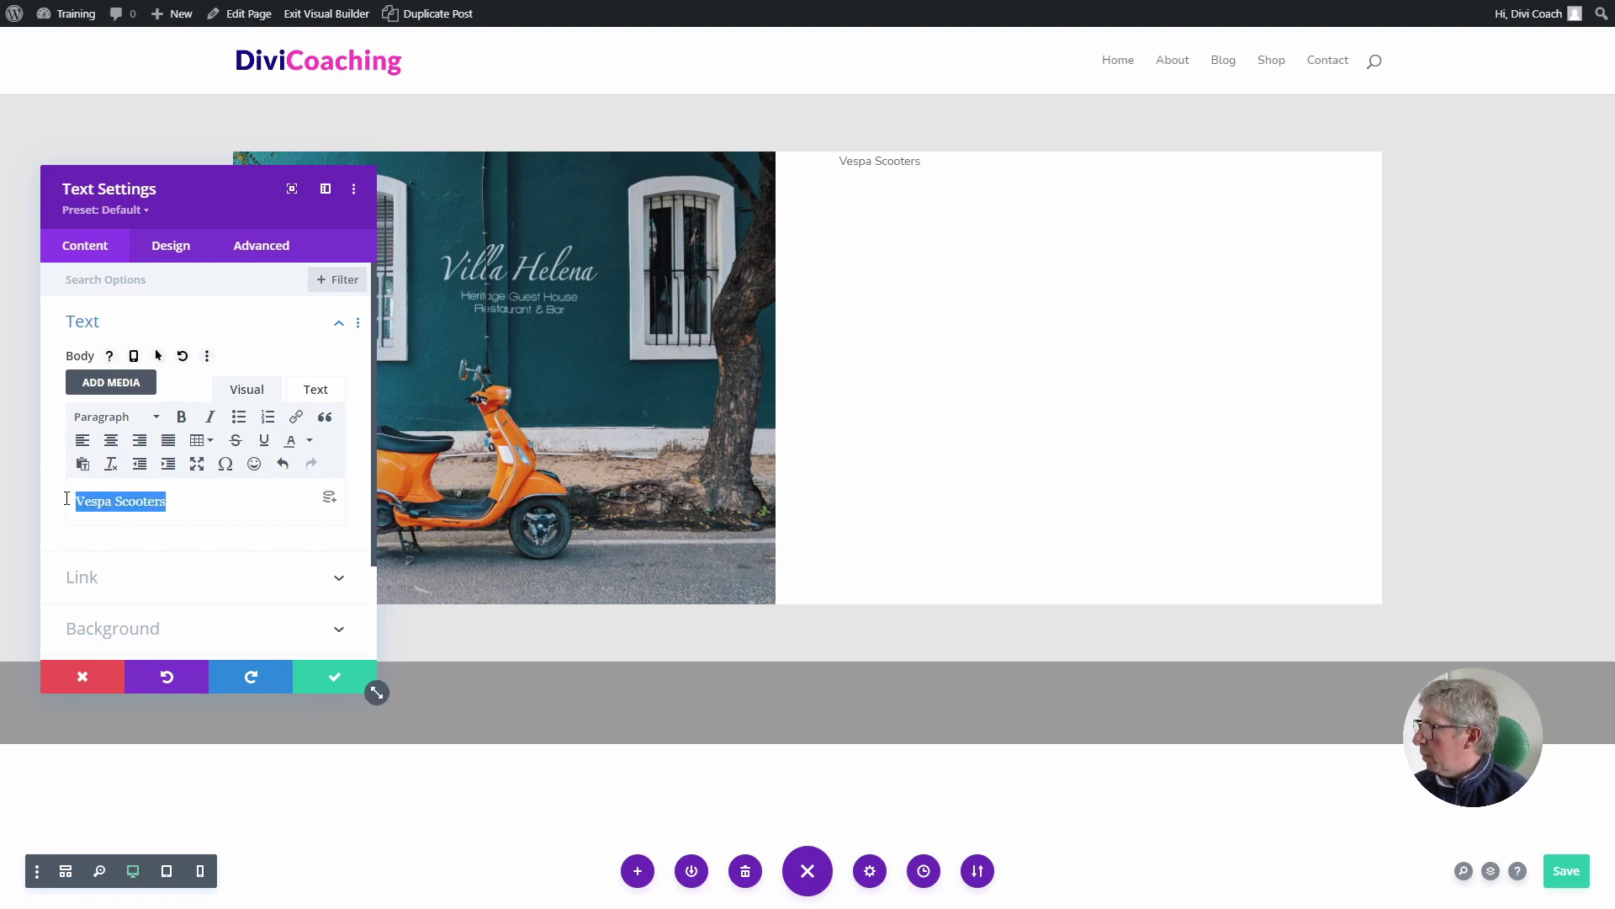
click(155, 419)
click(113, 517)
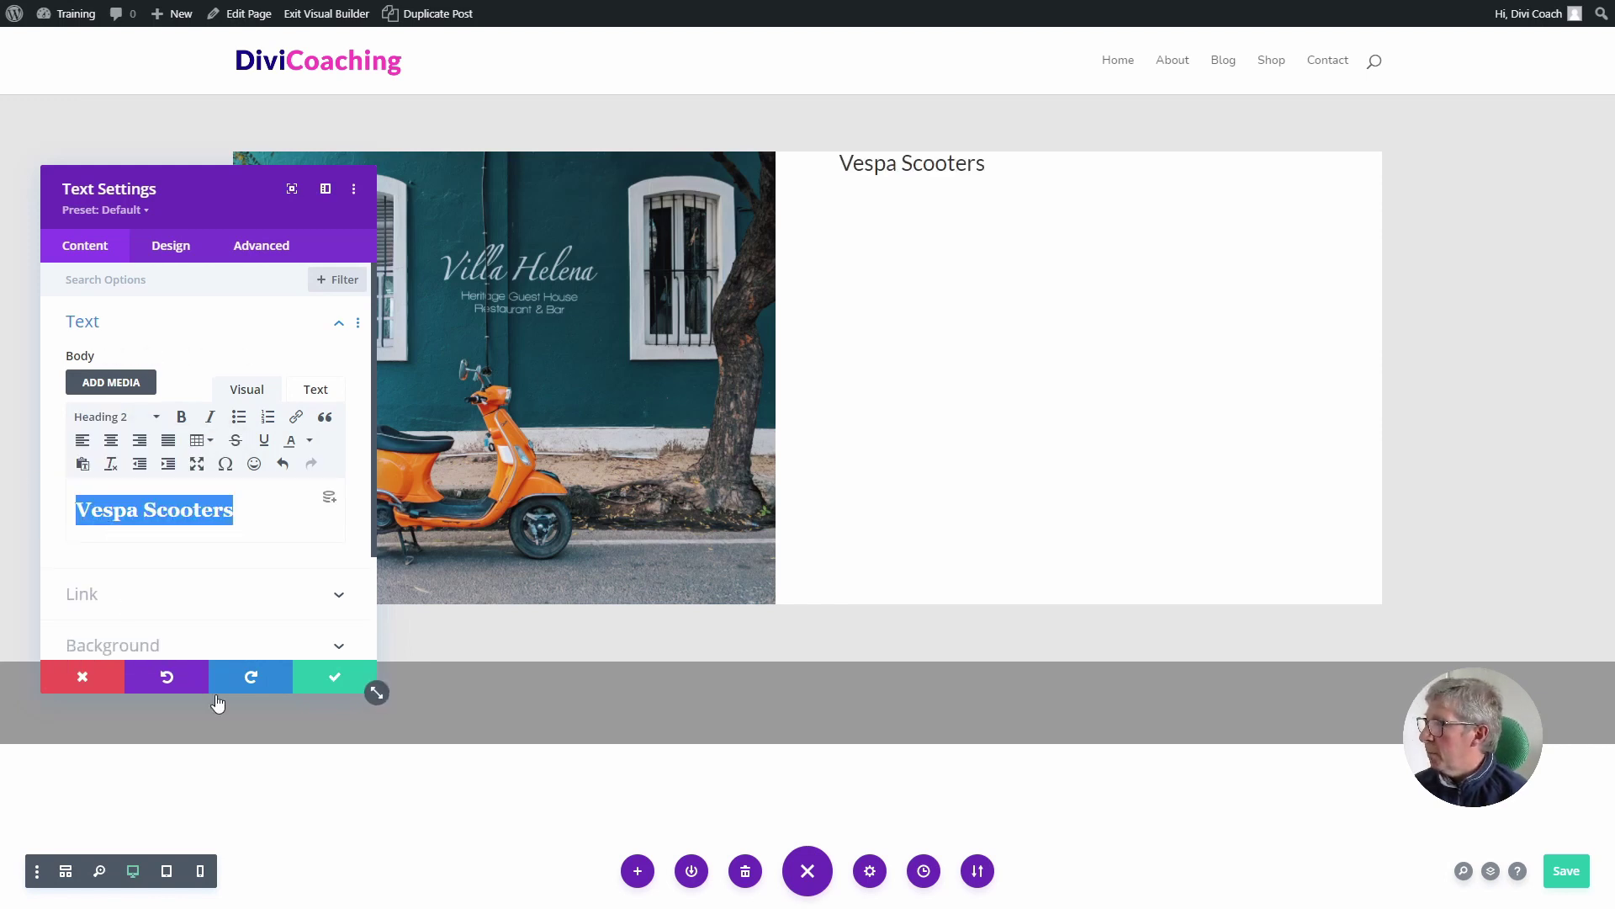
click(339, 674)
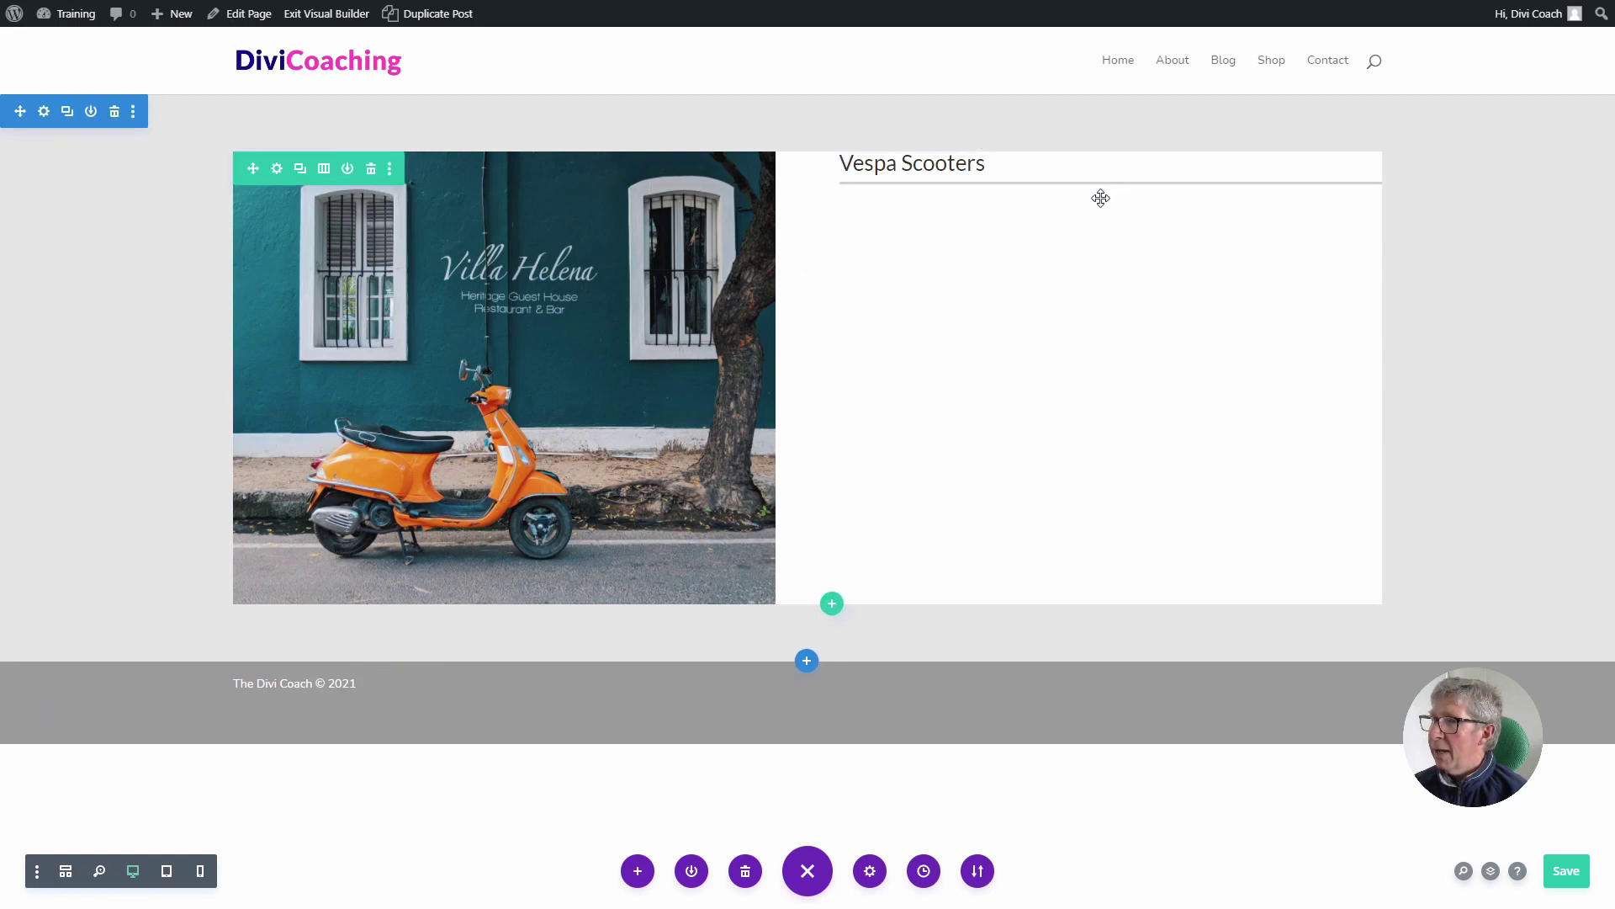
Add a Text module under the heading with two pasted Lorem ipsum paragraphs and the Center Text preset.
click(1109, 196)
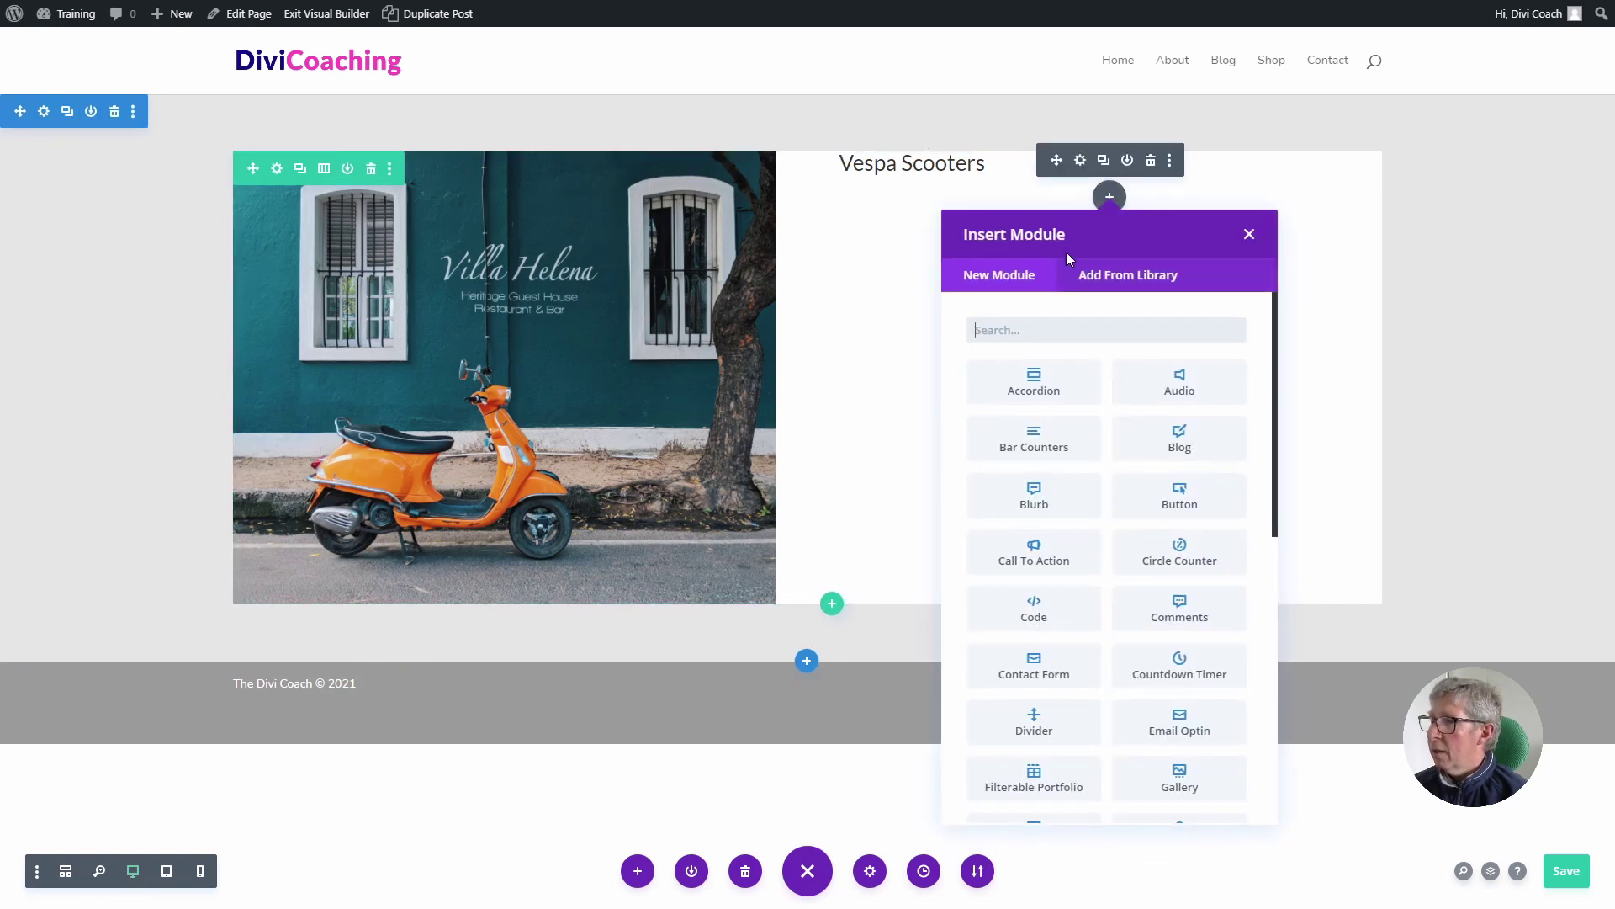
text(text)
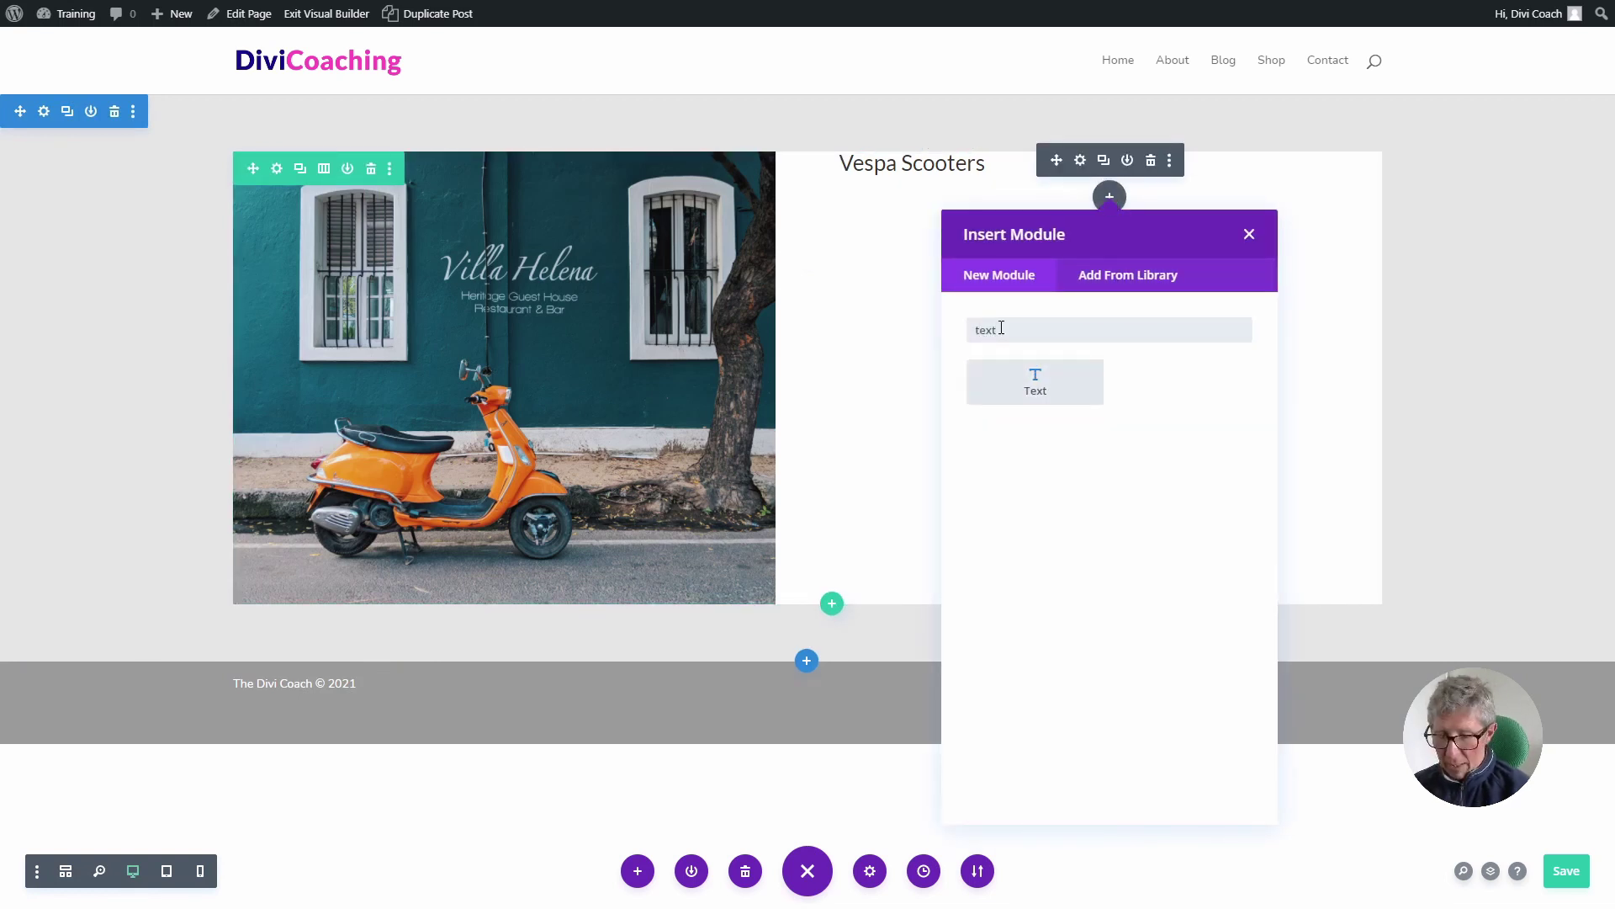
key(Return)
drag(259, 603, 69, 498)
text(Lorem ipsum dolor sit amet, consectetuer adipiscing elit. Donec odio. Quisque volutpat mattis eros. Nullam malesuada erat ut turpis. Suspendisse urna nibh, viverra non, semper suscipit, posuere a, pede. Donec nec justo eget felis facilisis fermentum. Aliquam porttitor mauris sit amet orci. Aenean dignissim pellentesque felis.)
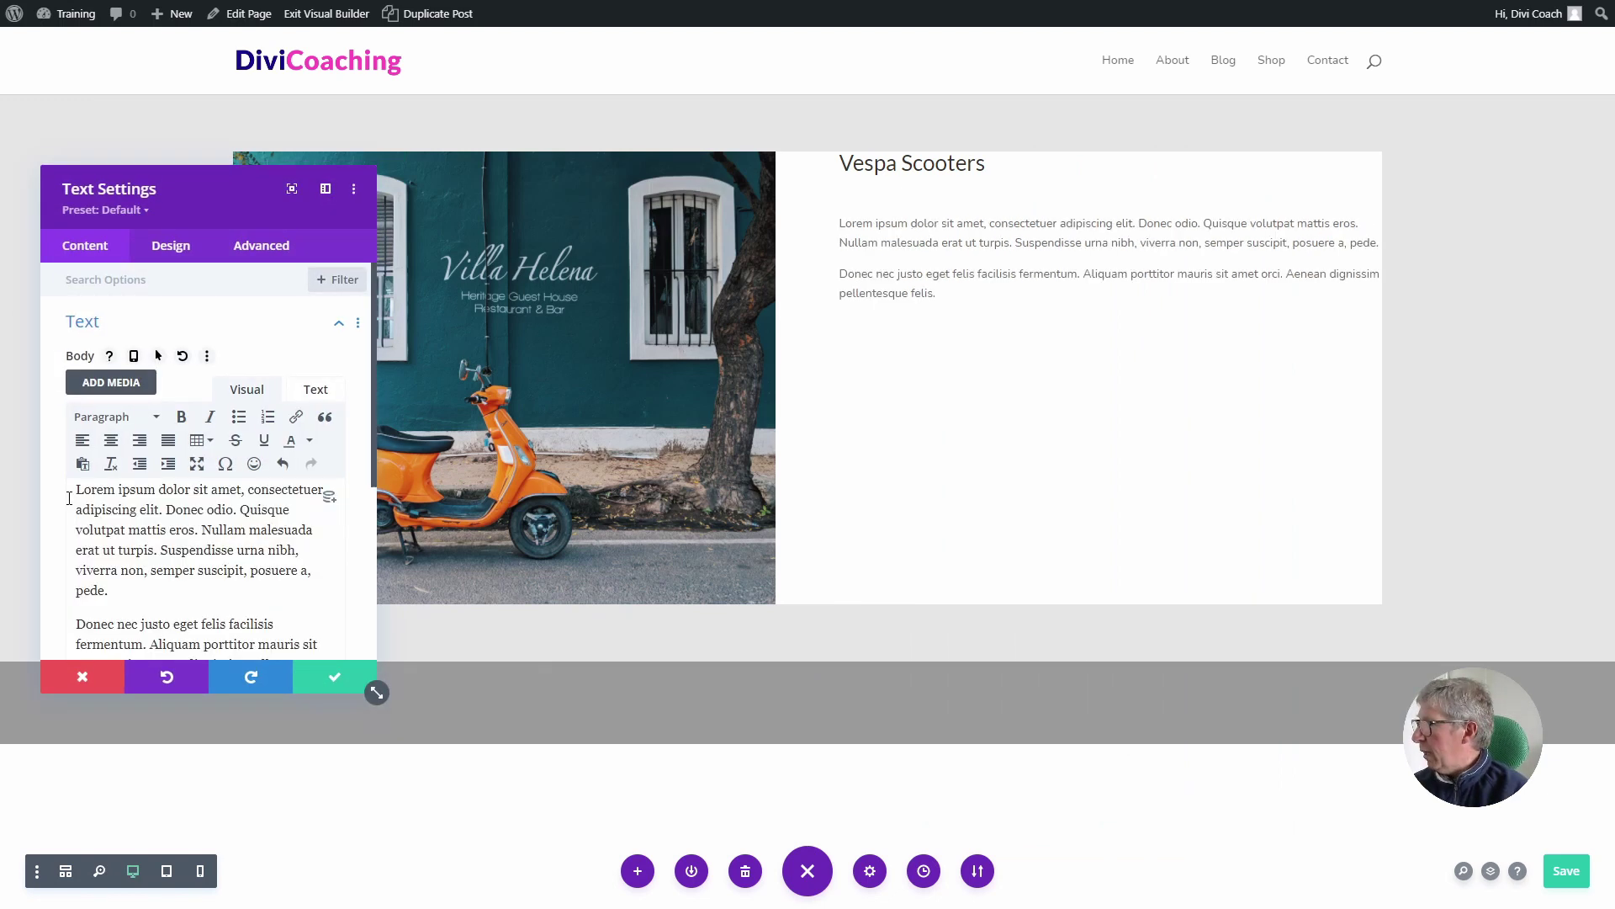
click(135, 217)
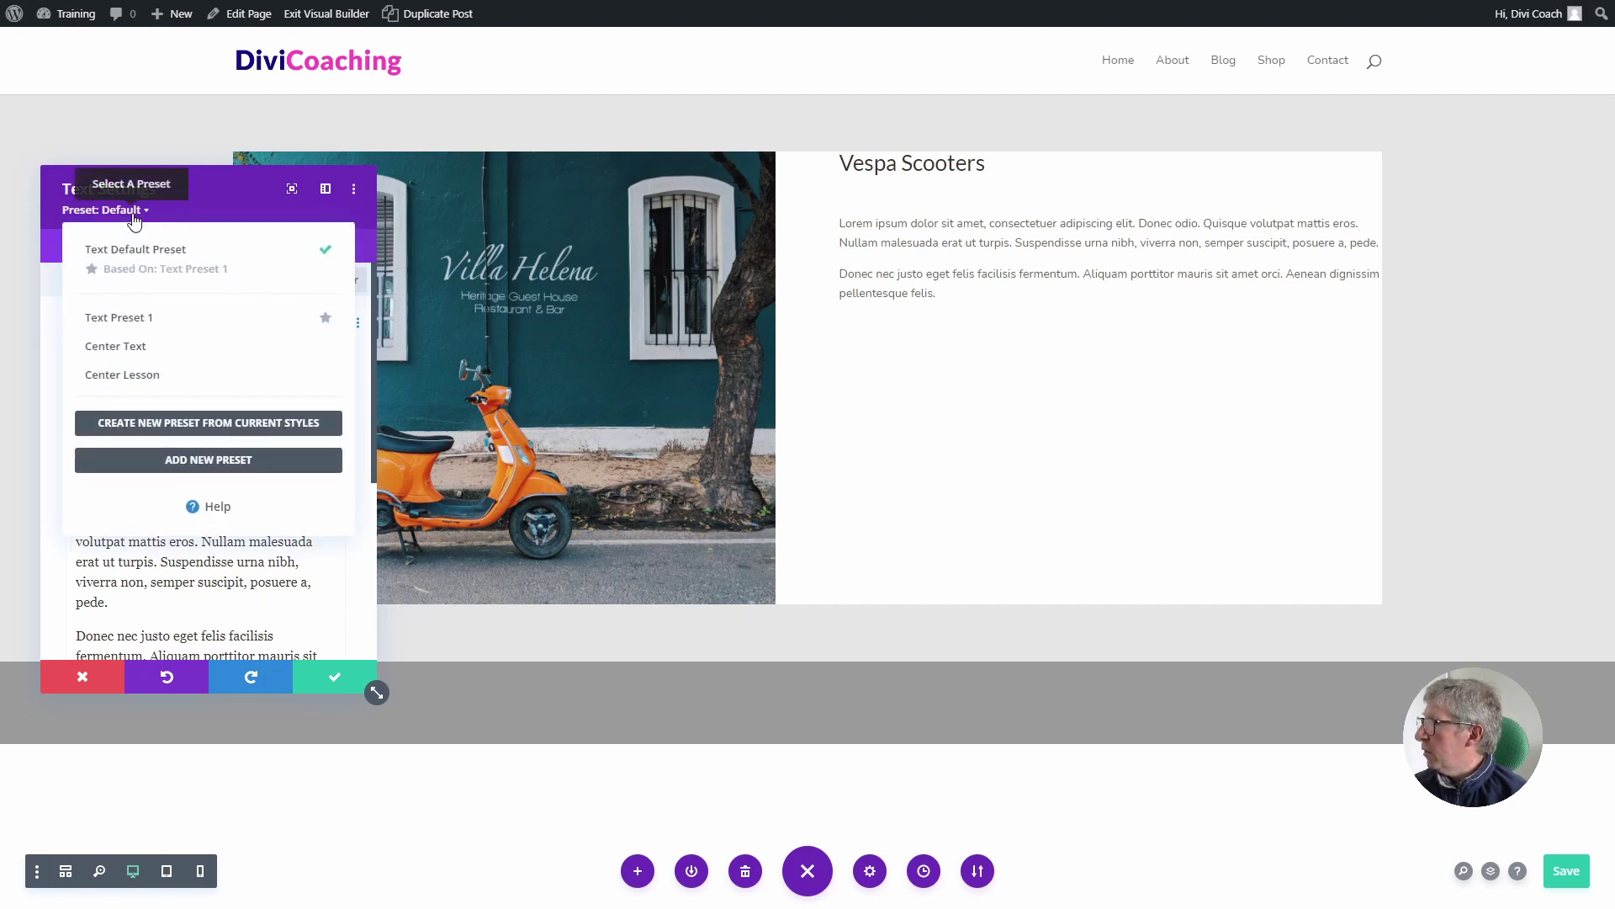
click(137, 348)
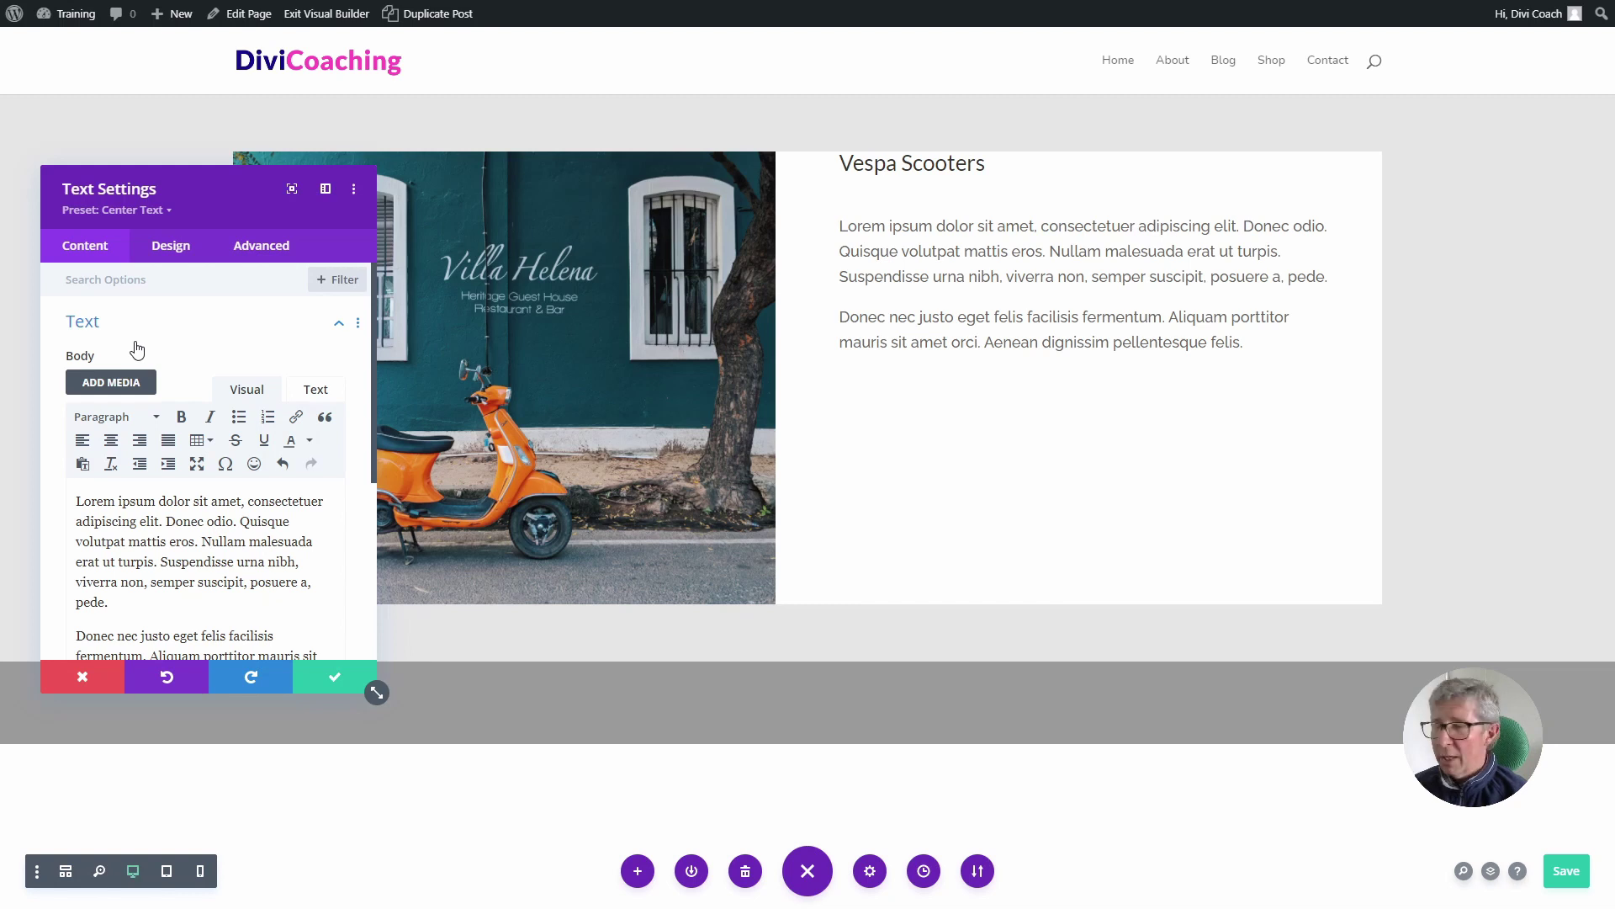
click(339, 678)
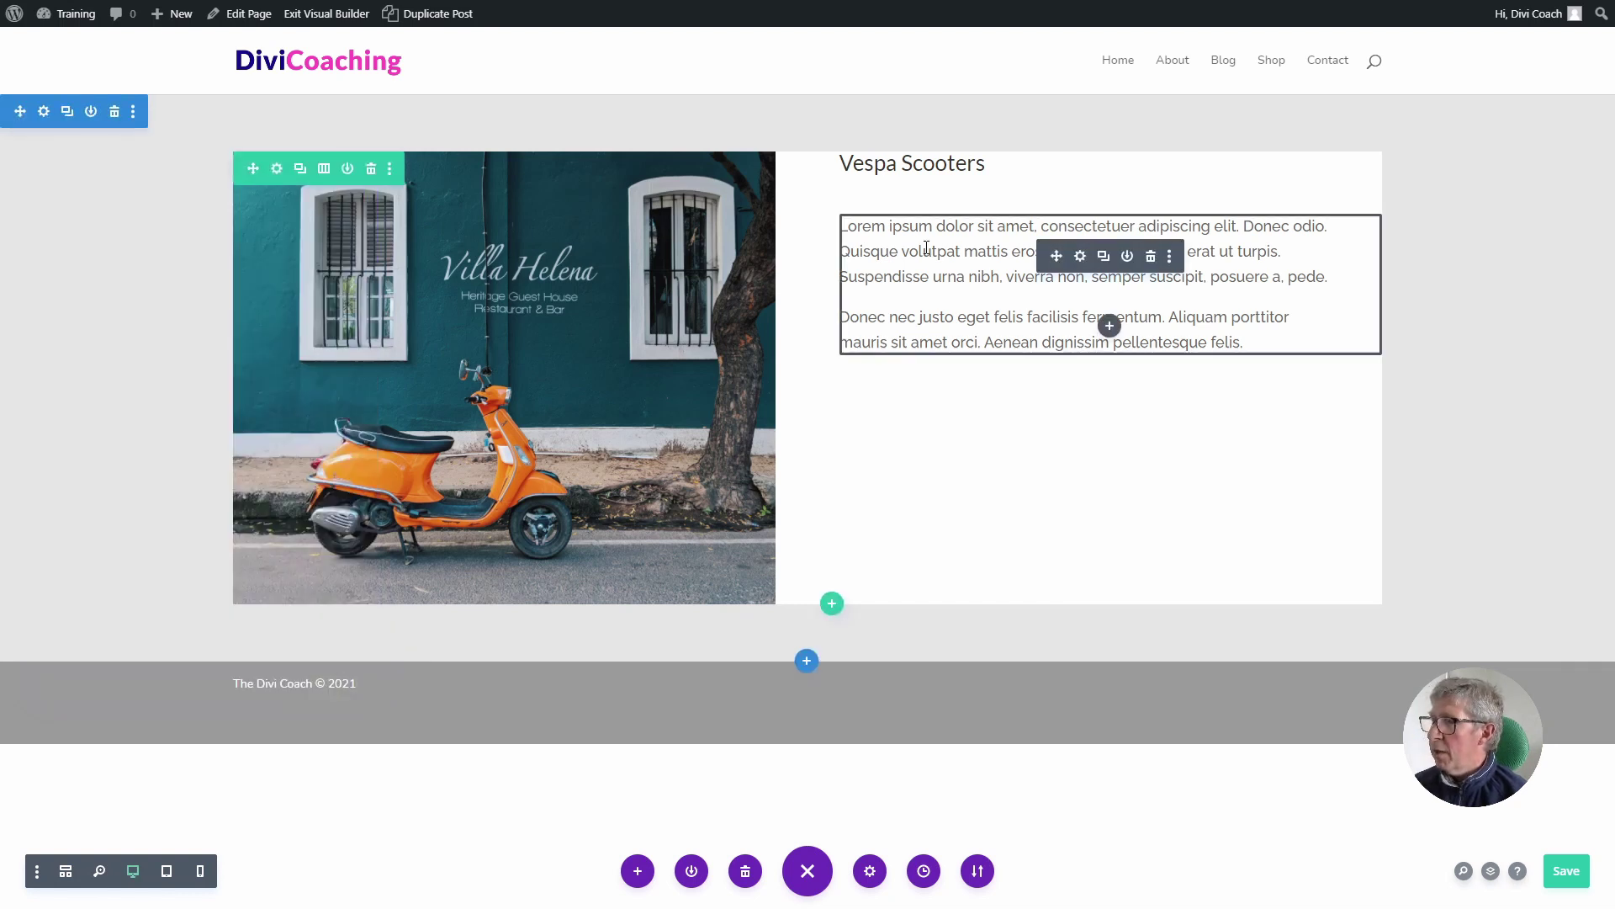
Insert a Button module showing the orange CLICK HERE button below the paragraphs.
click(1109, 325)
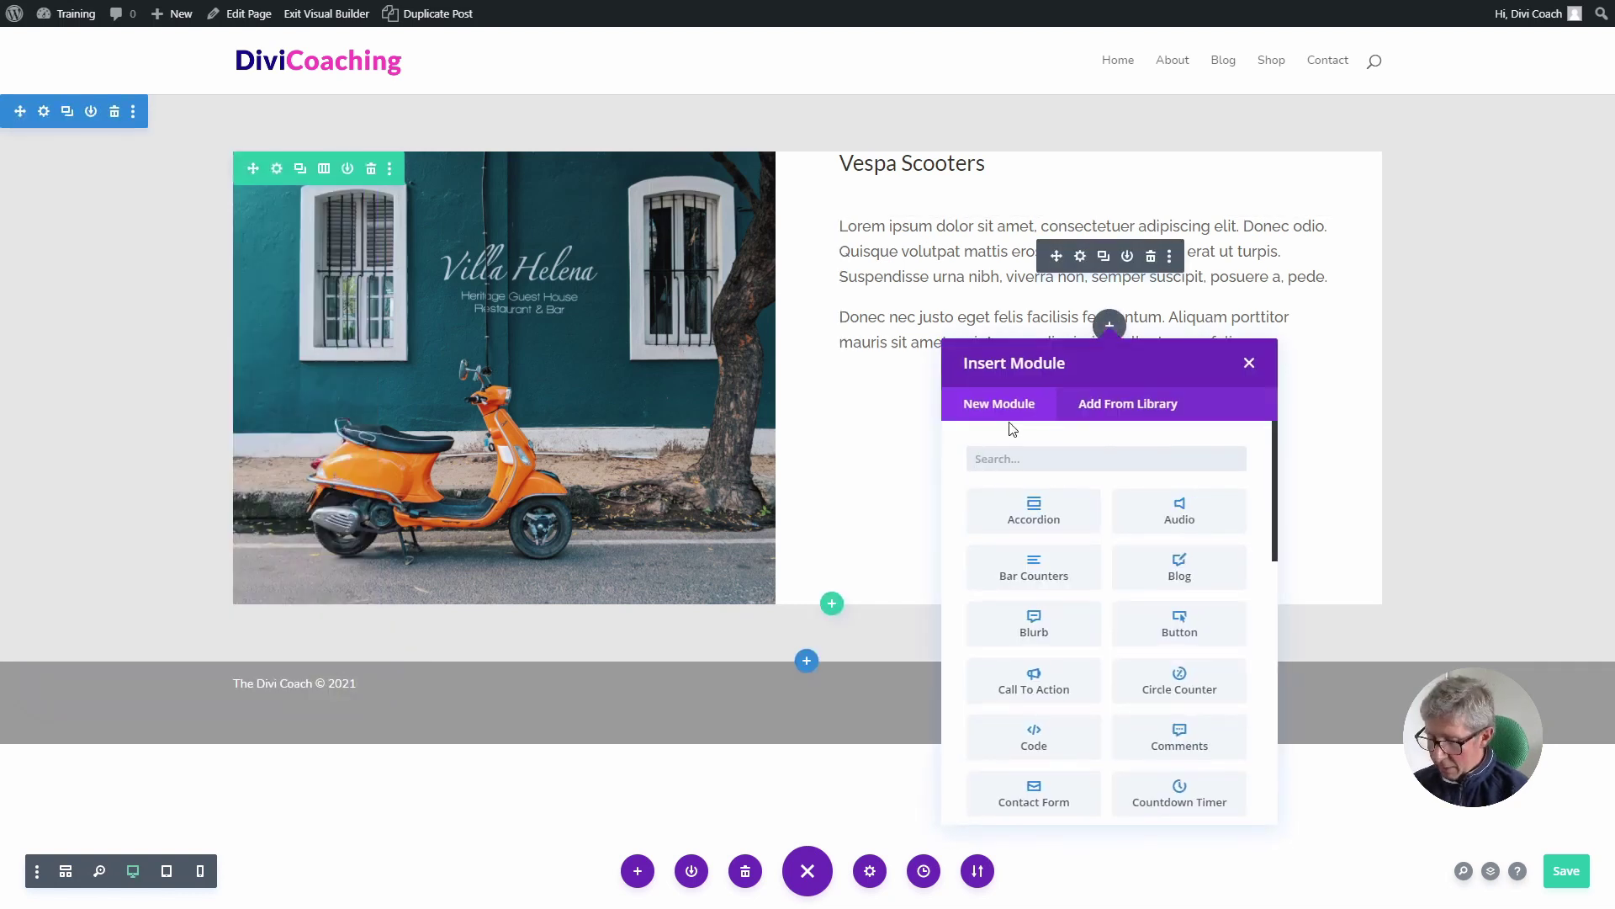
text(button)
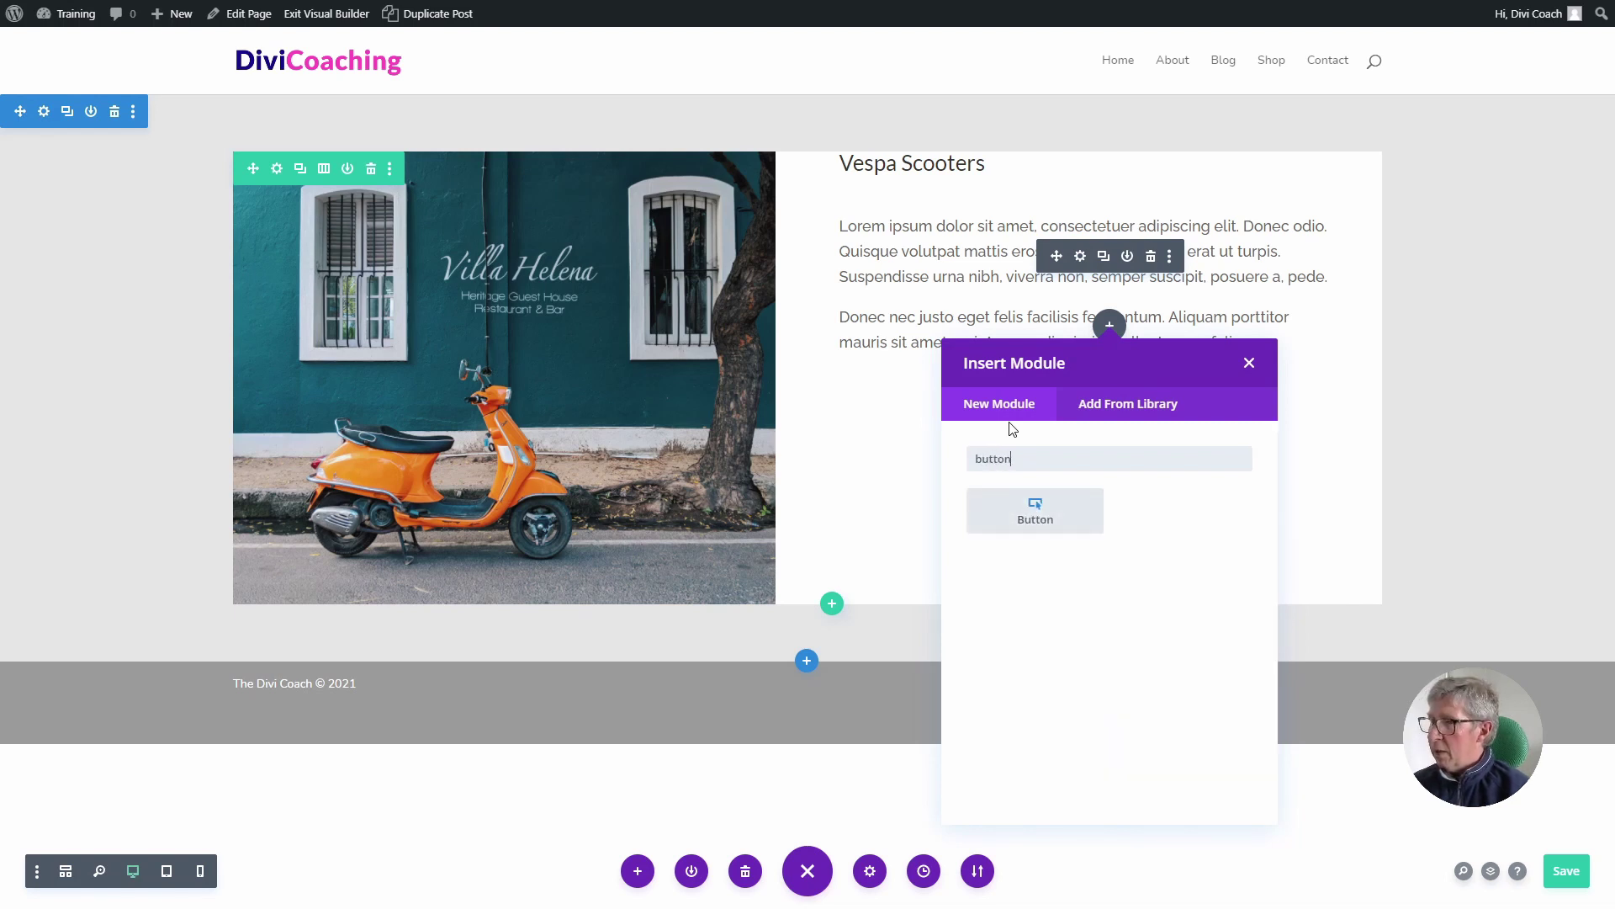
click(1035, 510)
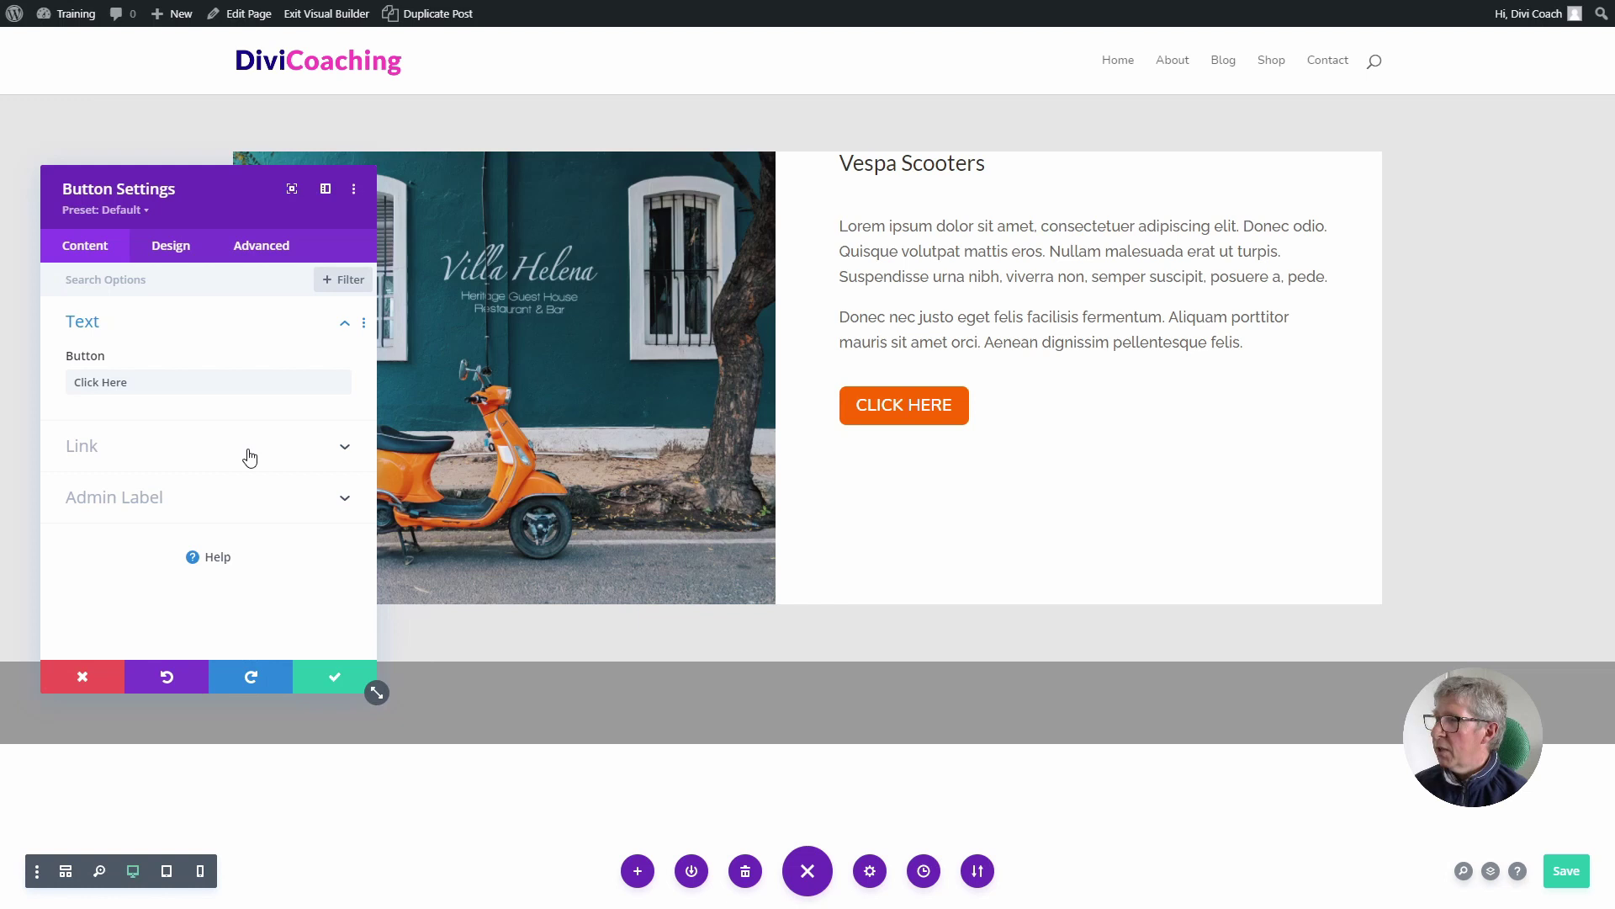
click(333, 677)
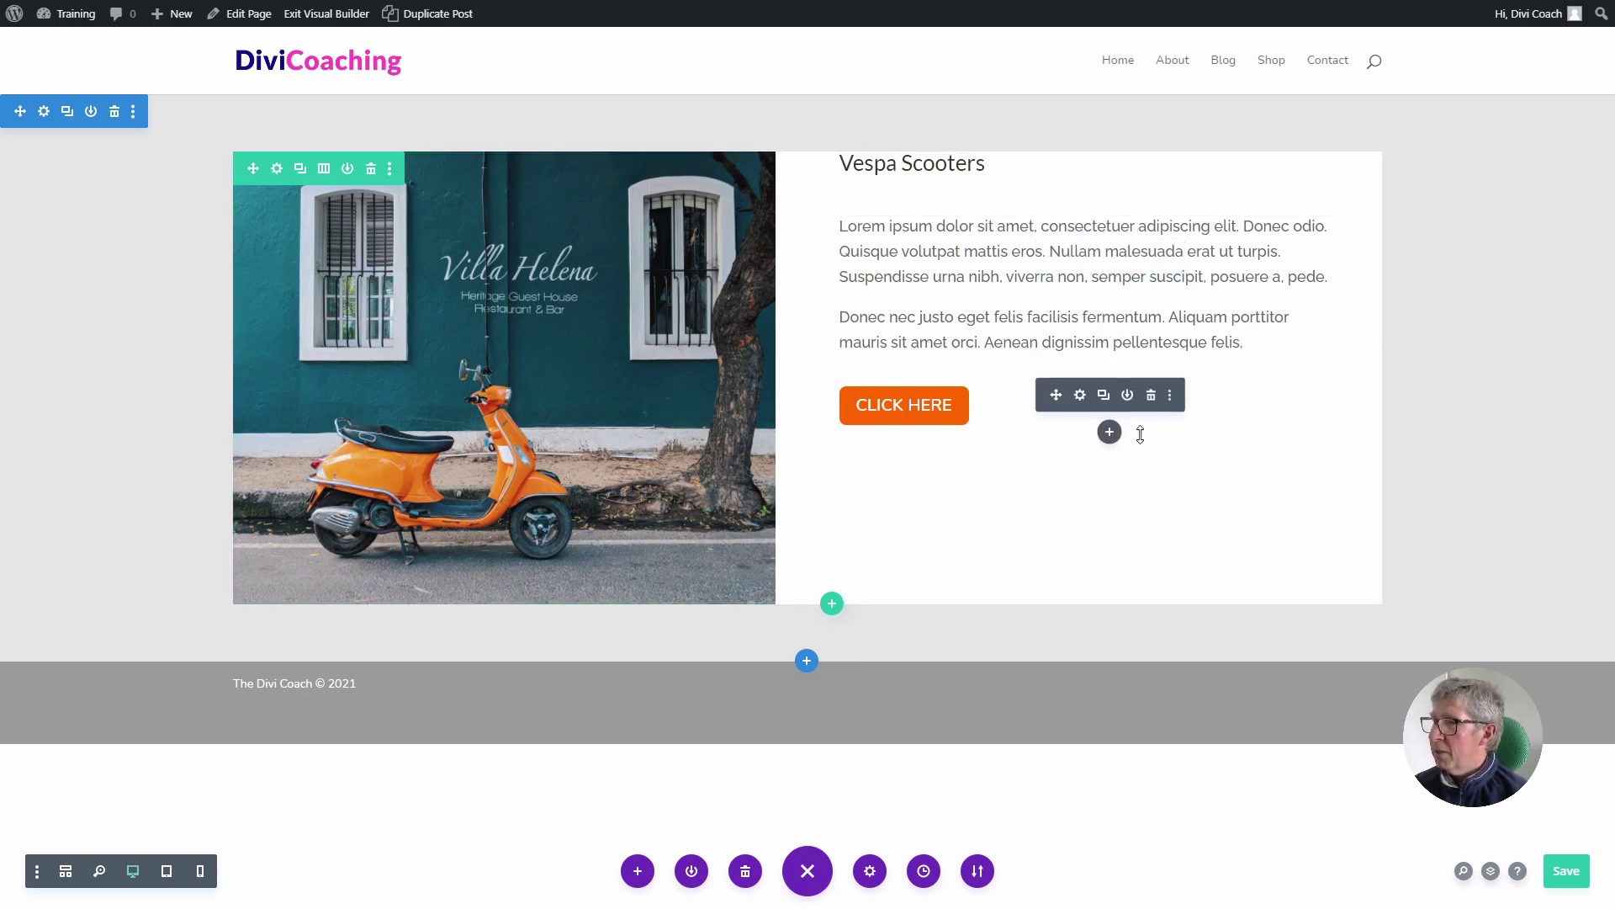
Make both columns of the image and text row equal height in the row's sizing settings.
click(277, 172)
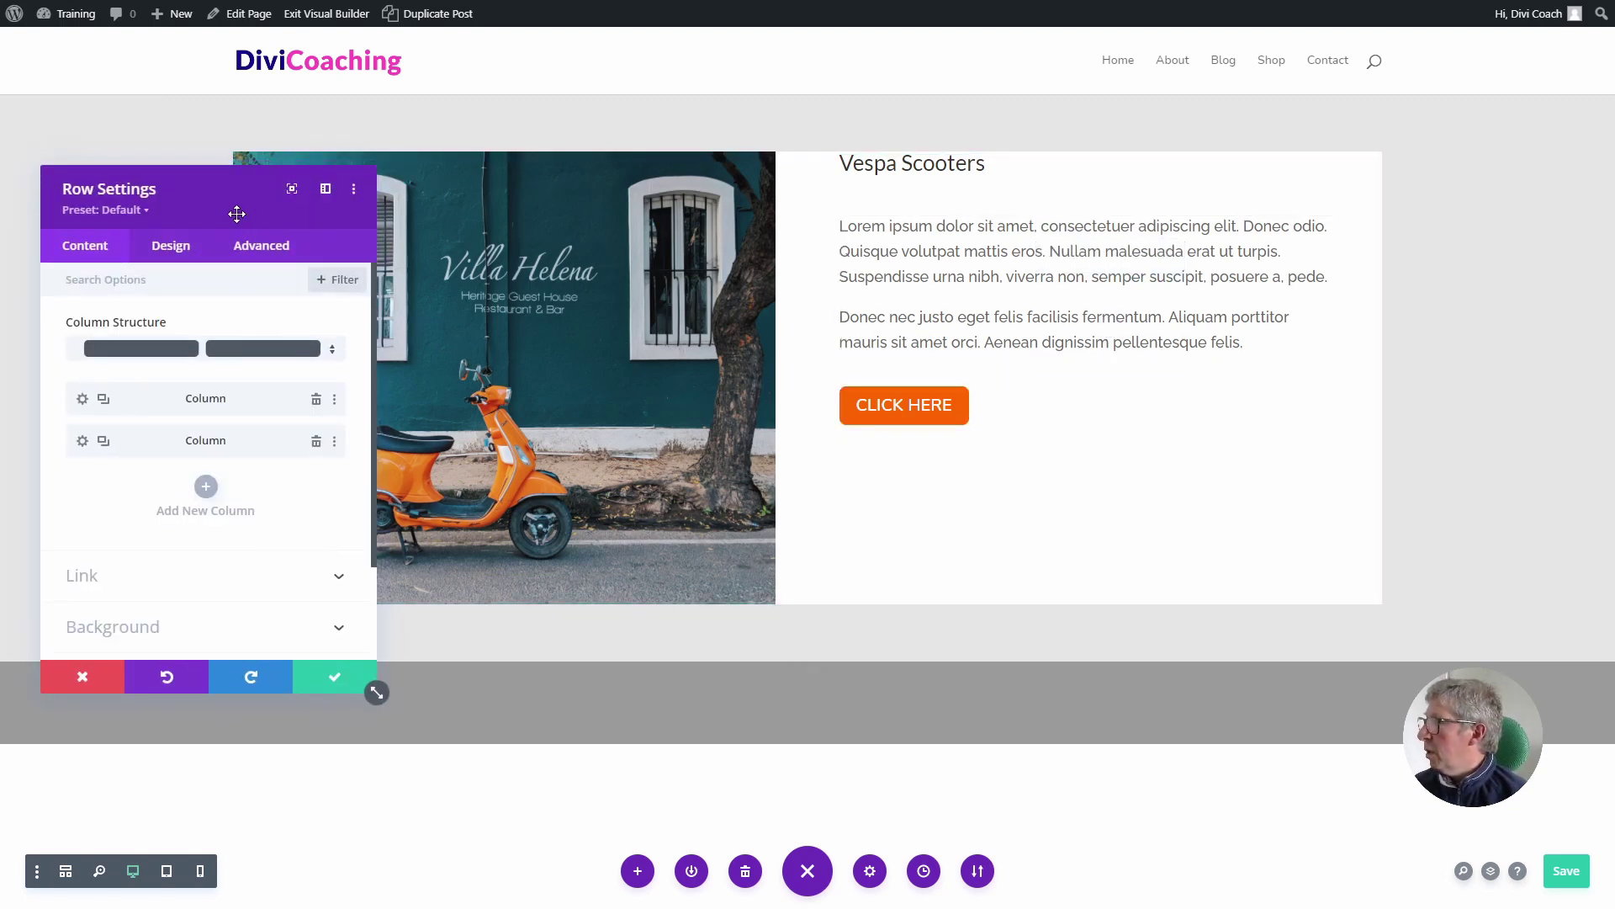
click(178, 245)
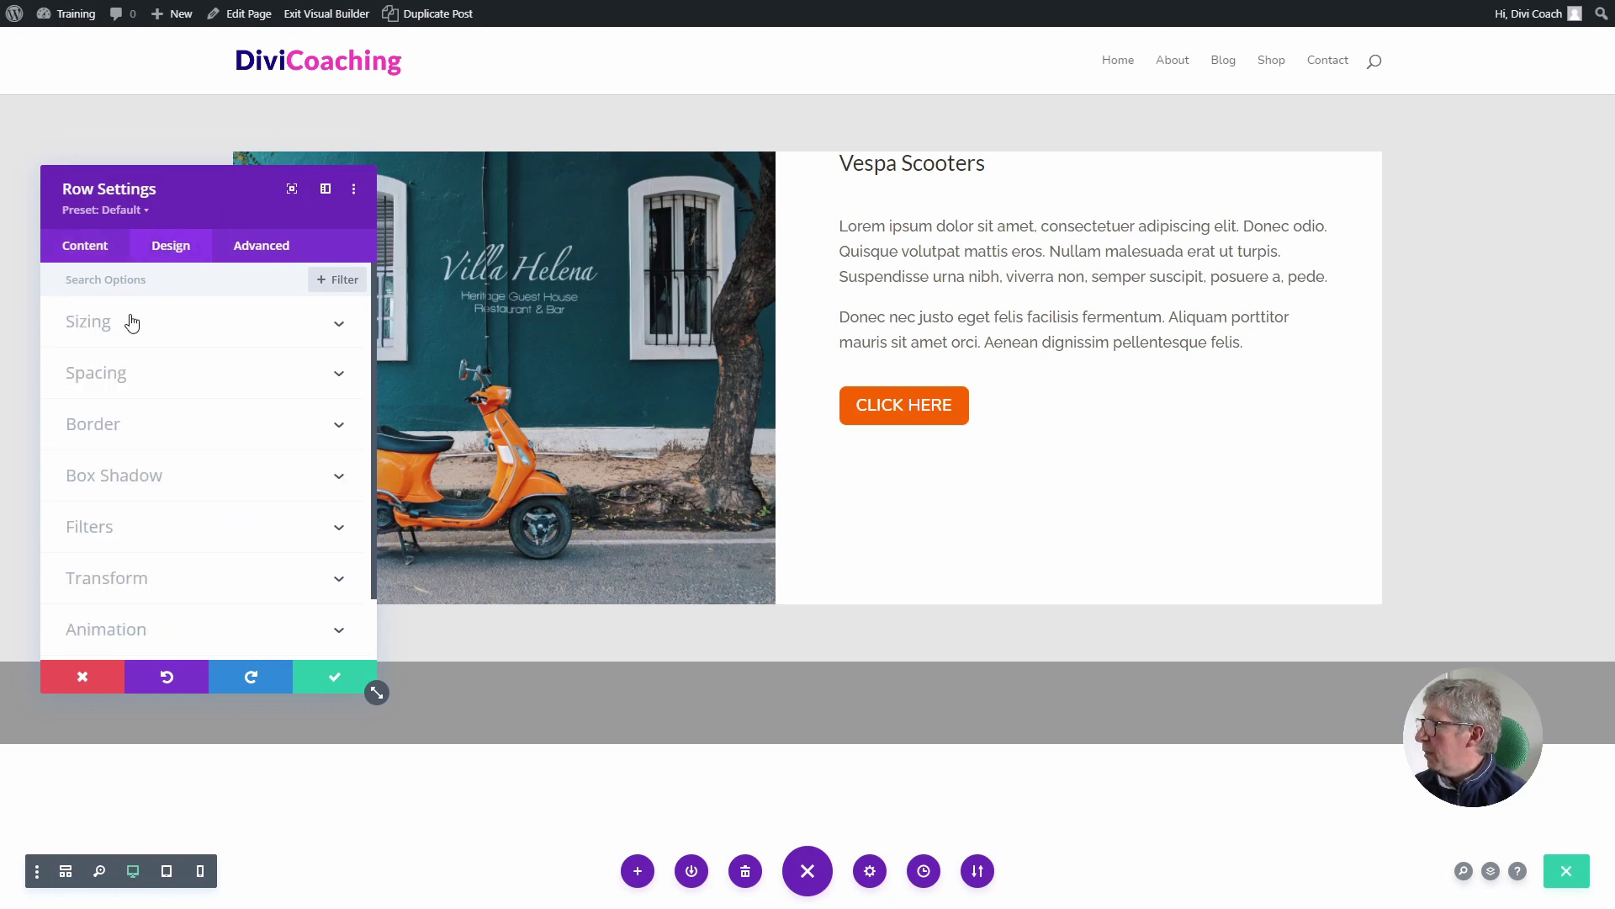
click(90, 322)
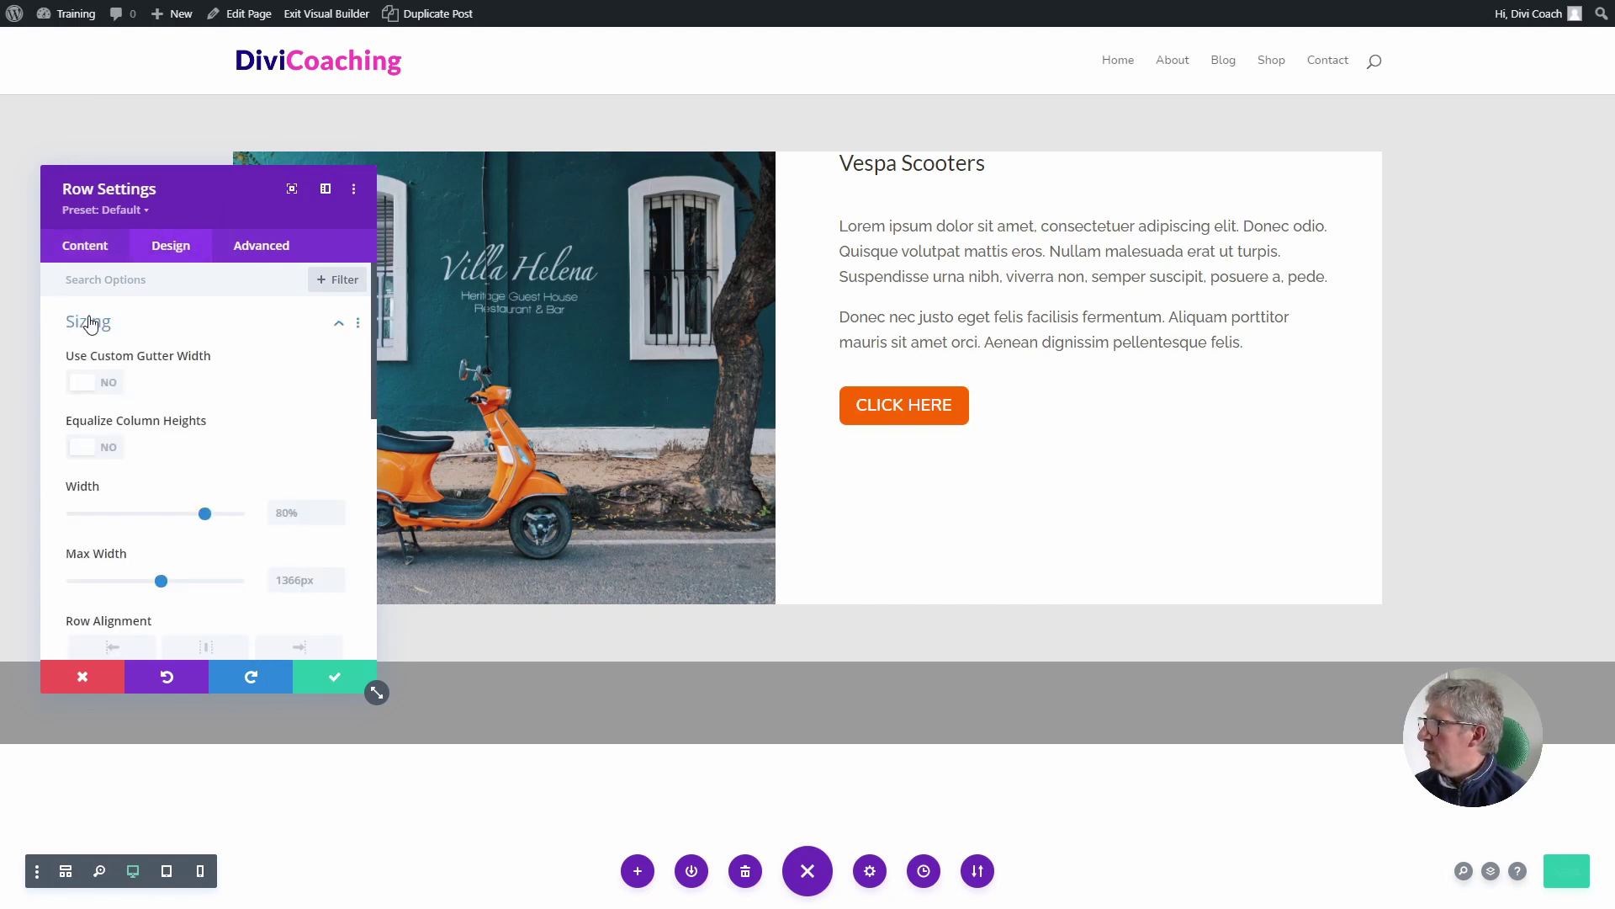
click(107, 450)
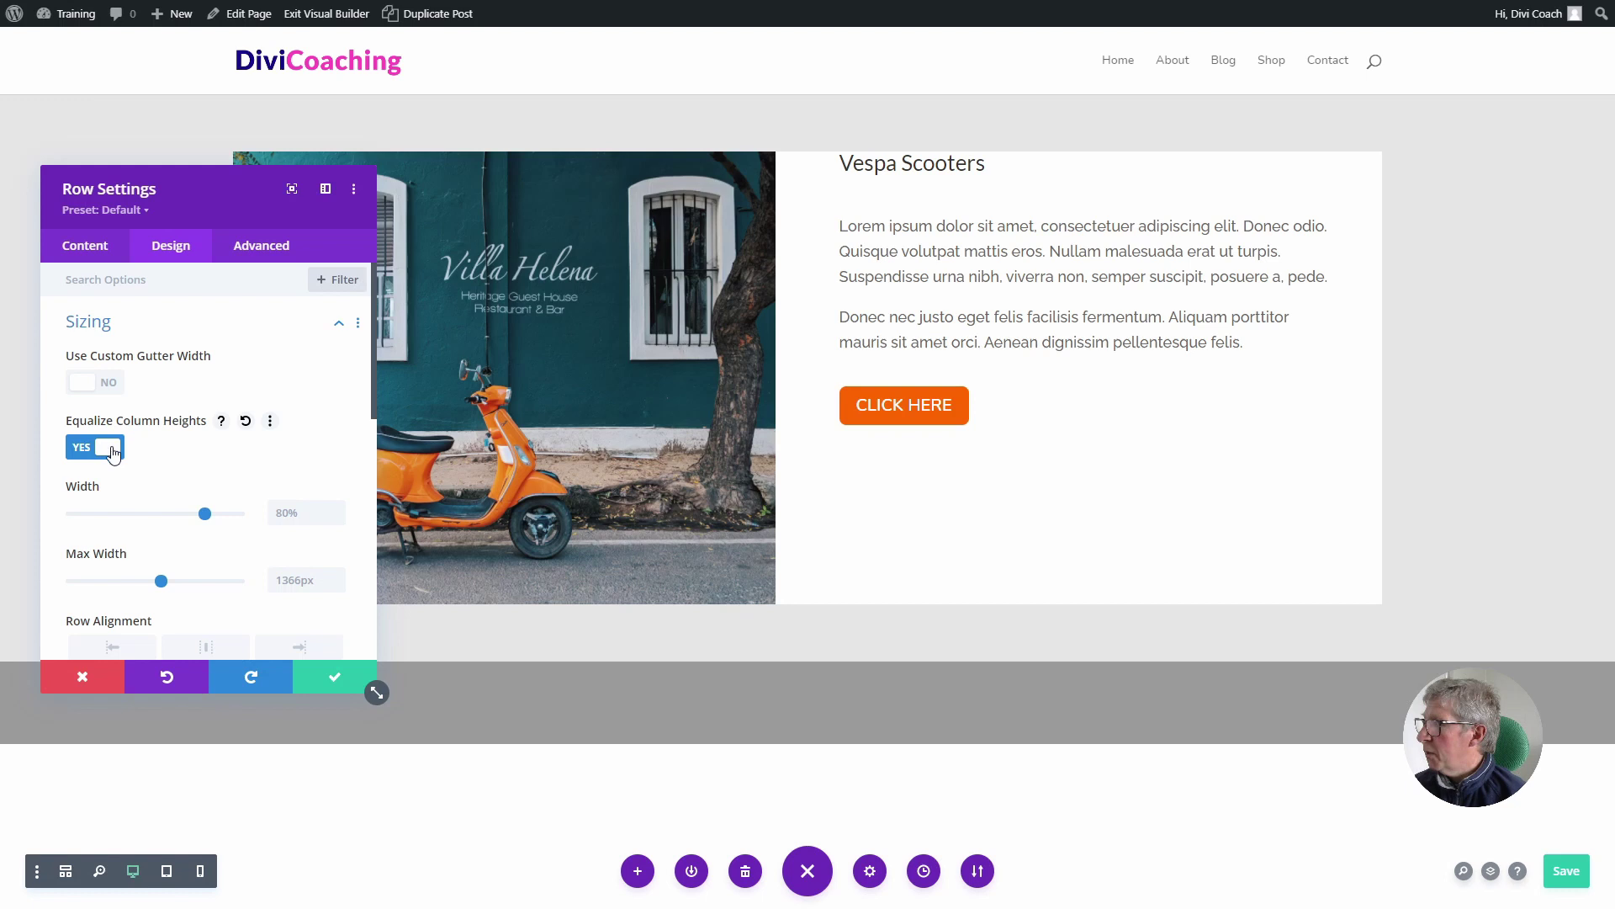
click(337, 678)
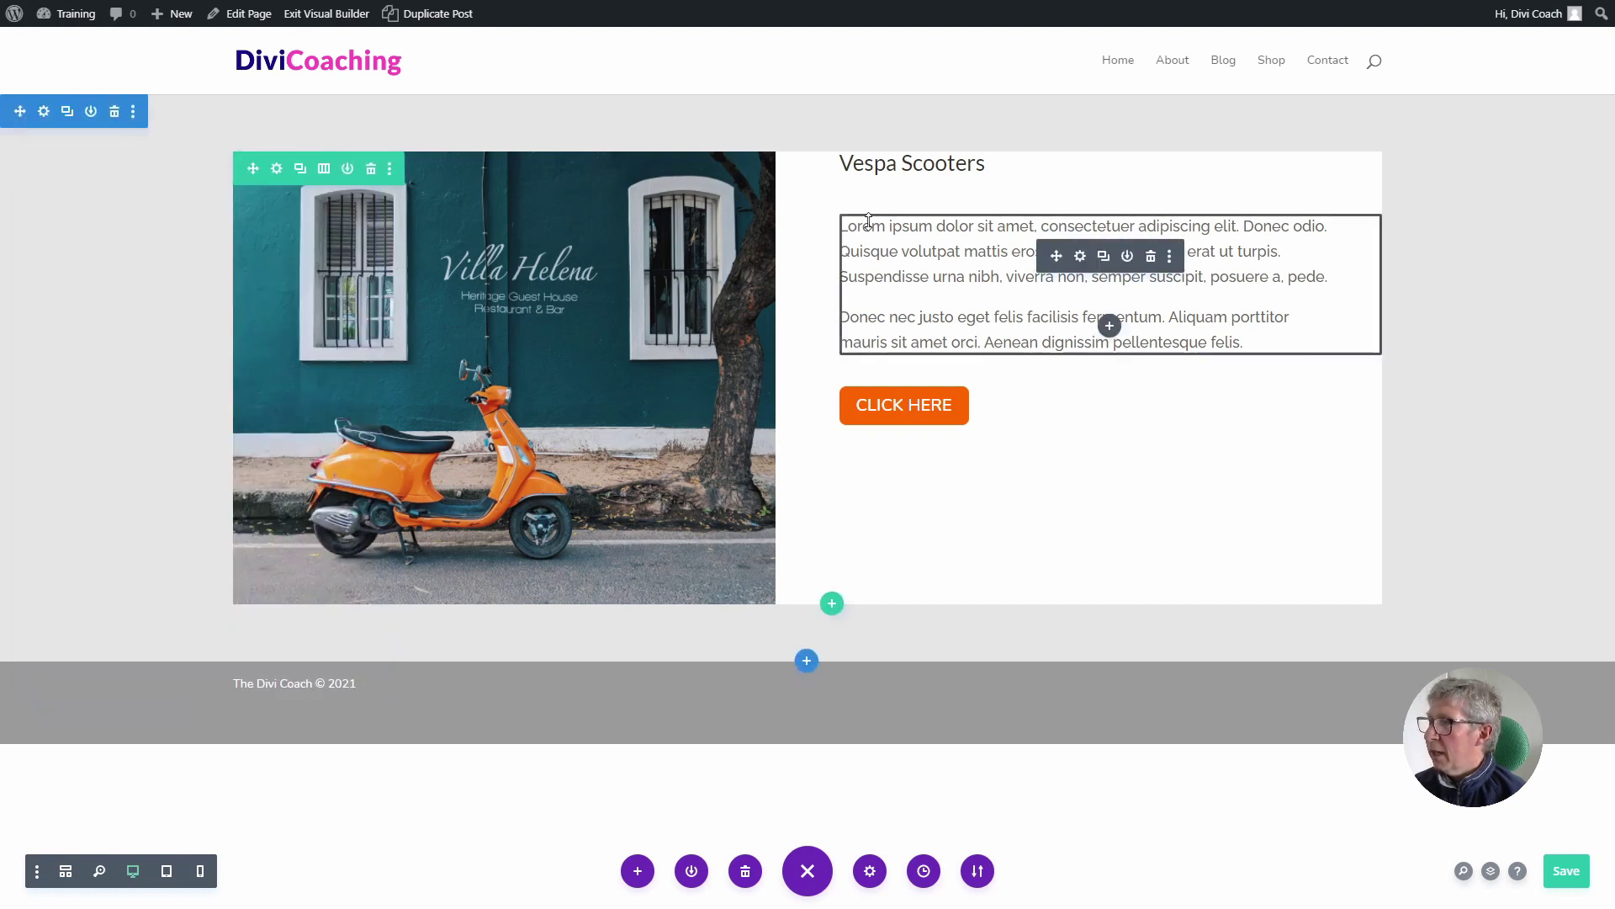
Add display:flex; to the right column's Main Element custom CSS.
click(279, 169)
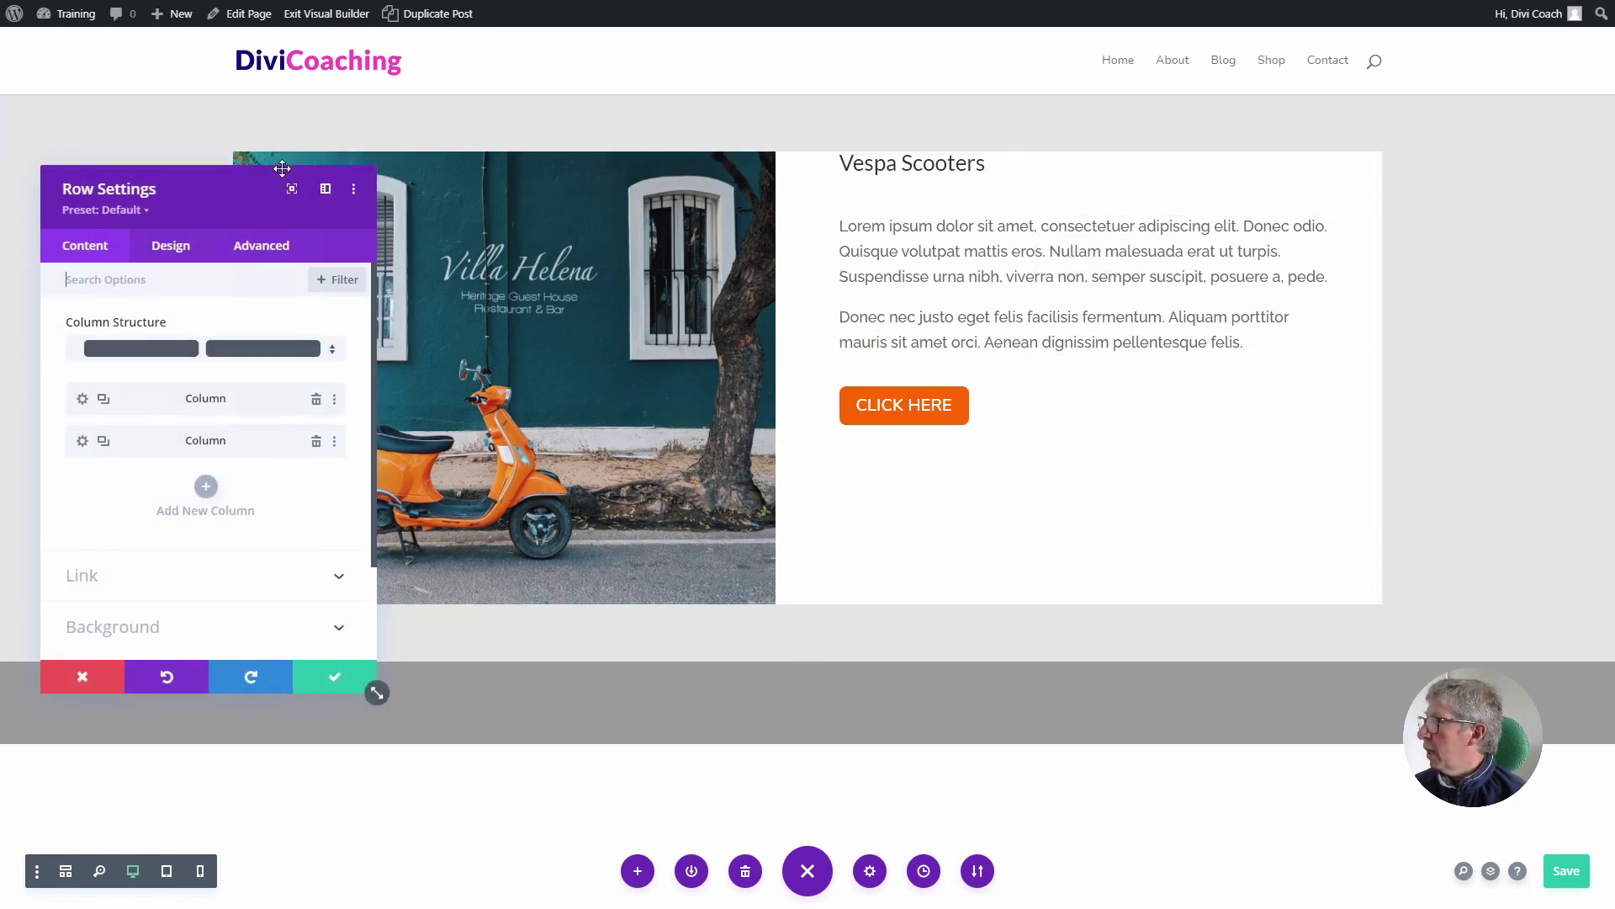
click(80, 442)
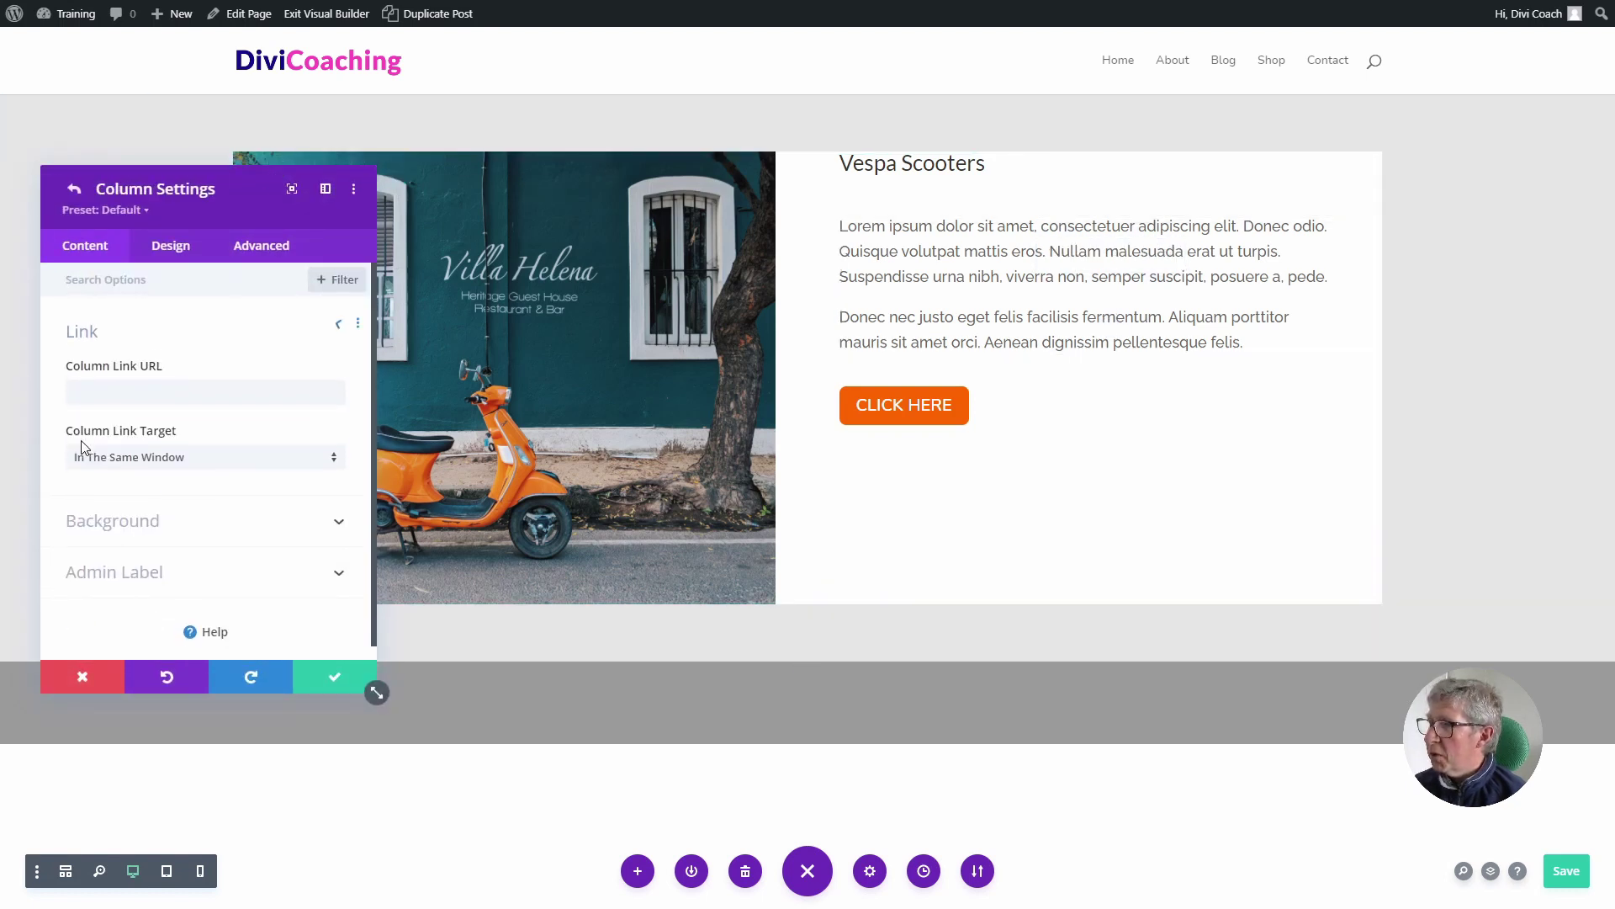
click(262, 246)
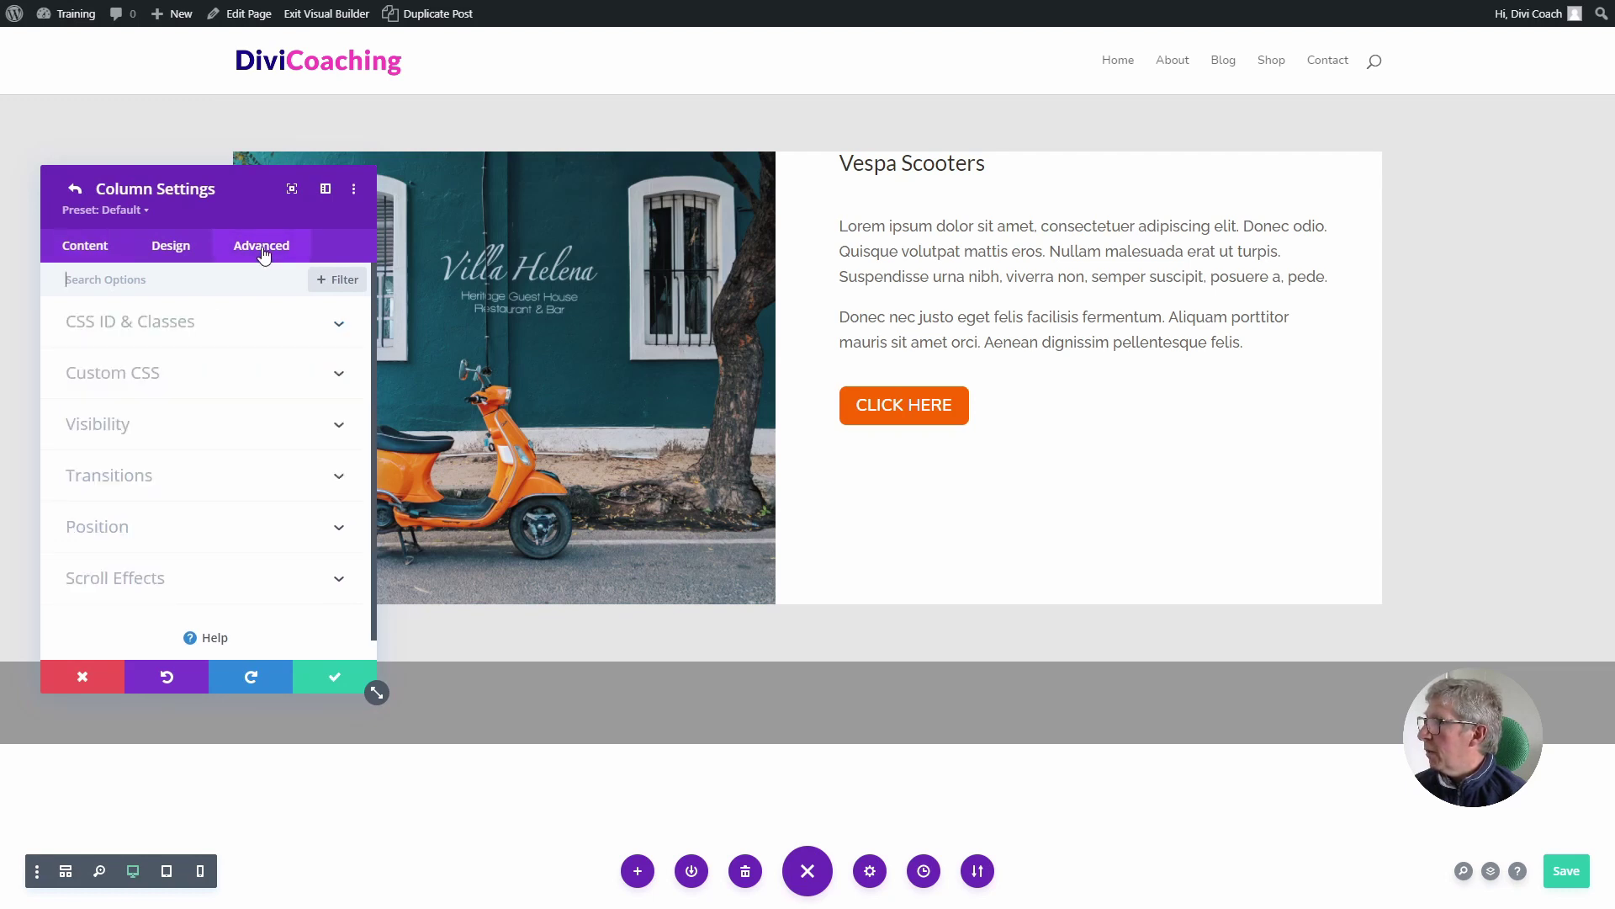
click(130, 371)
click(111, 485)
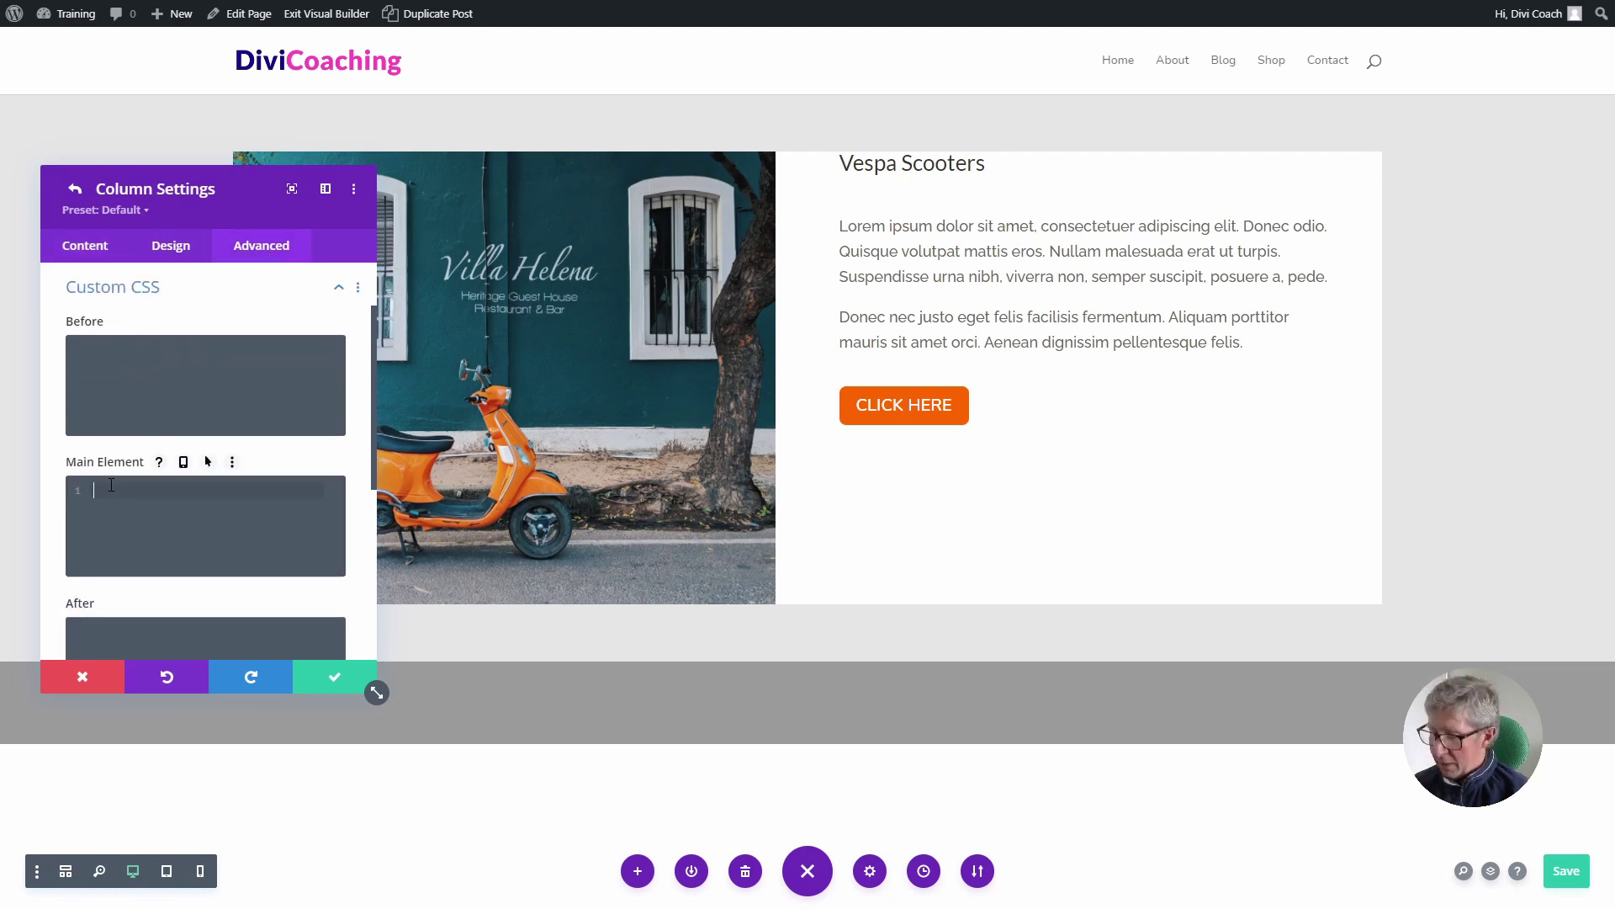
text(disp)
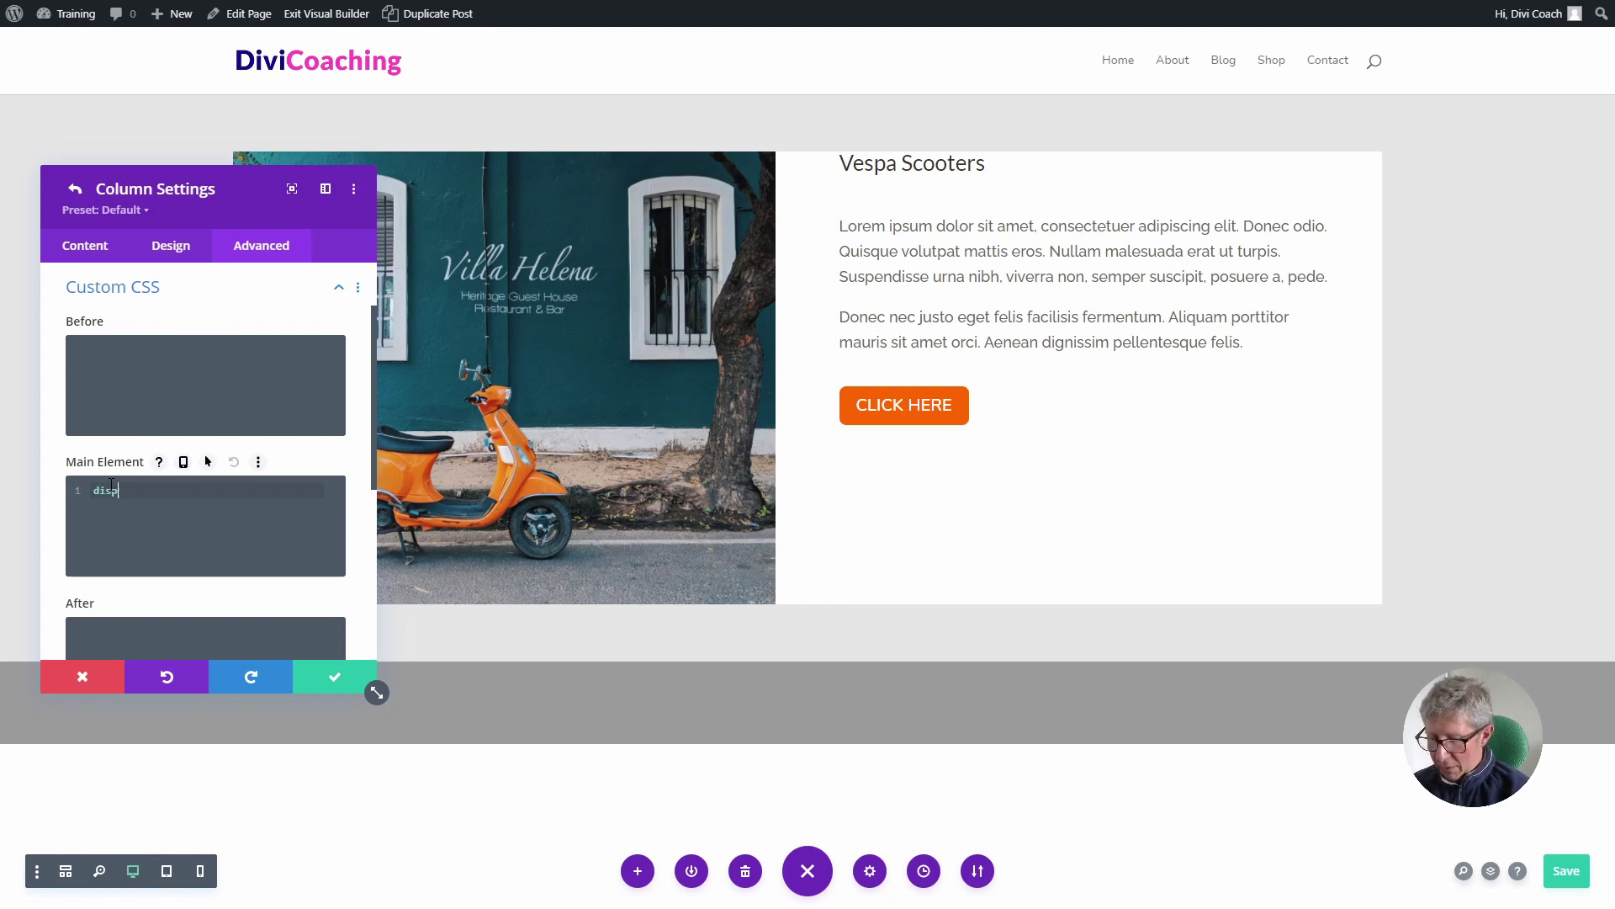
text(lay:flex)
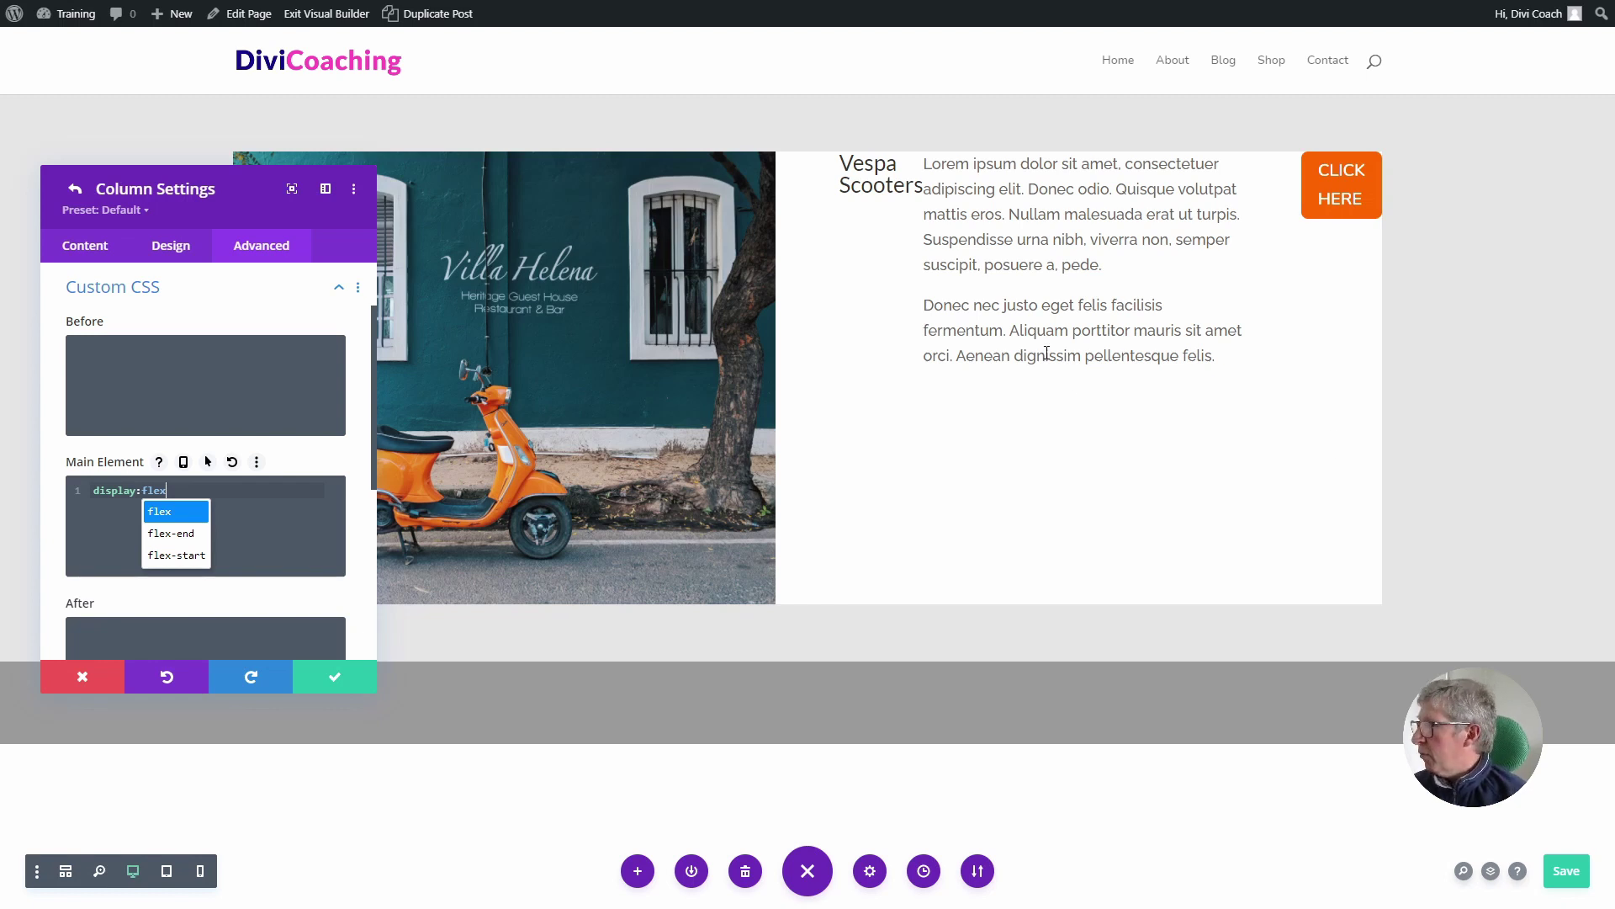
text(;)
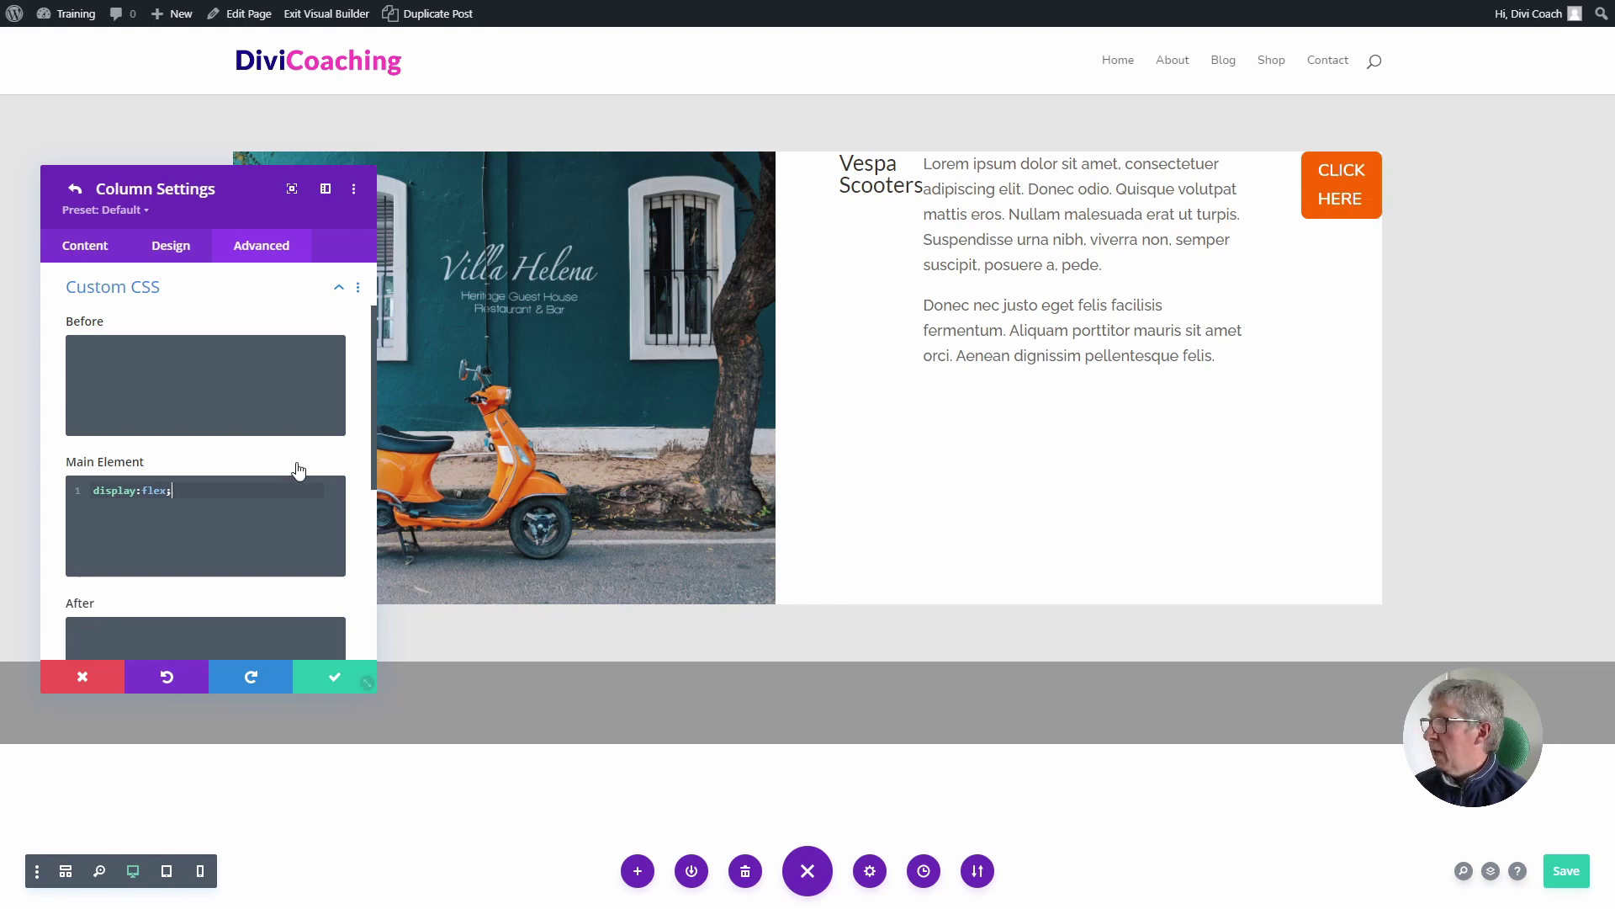
Add flex-direction:column; on a new line, then save the column and row settings.
key(Return)
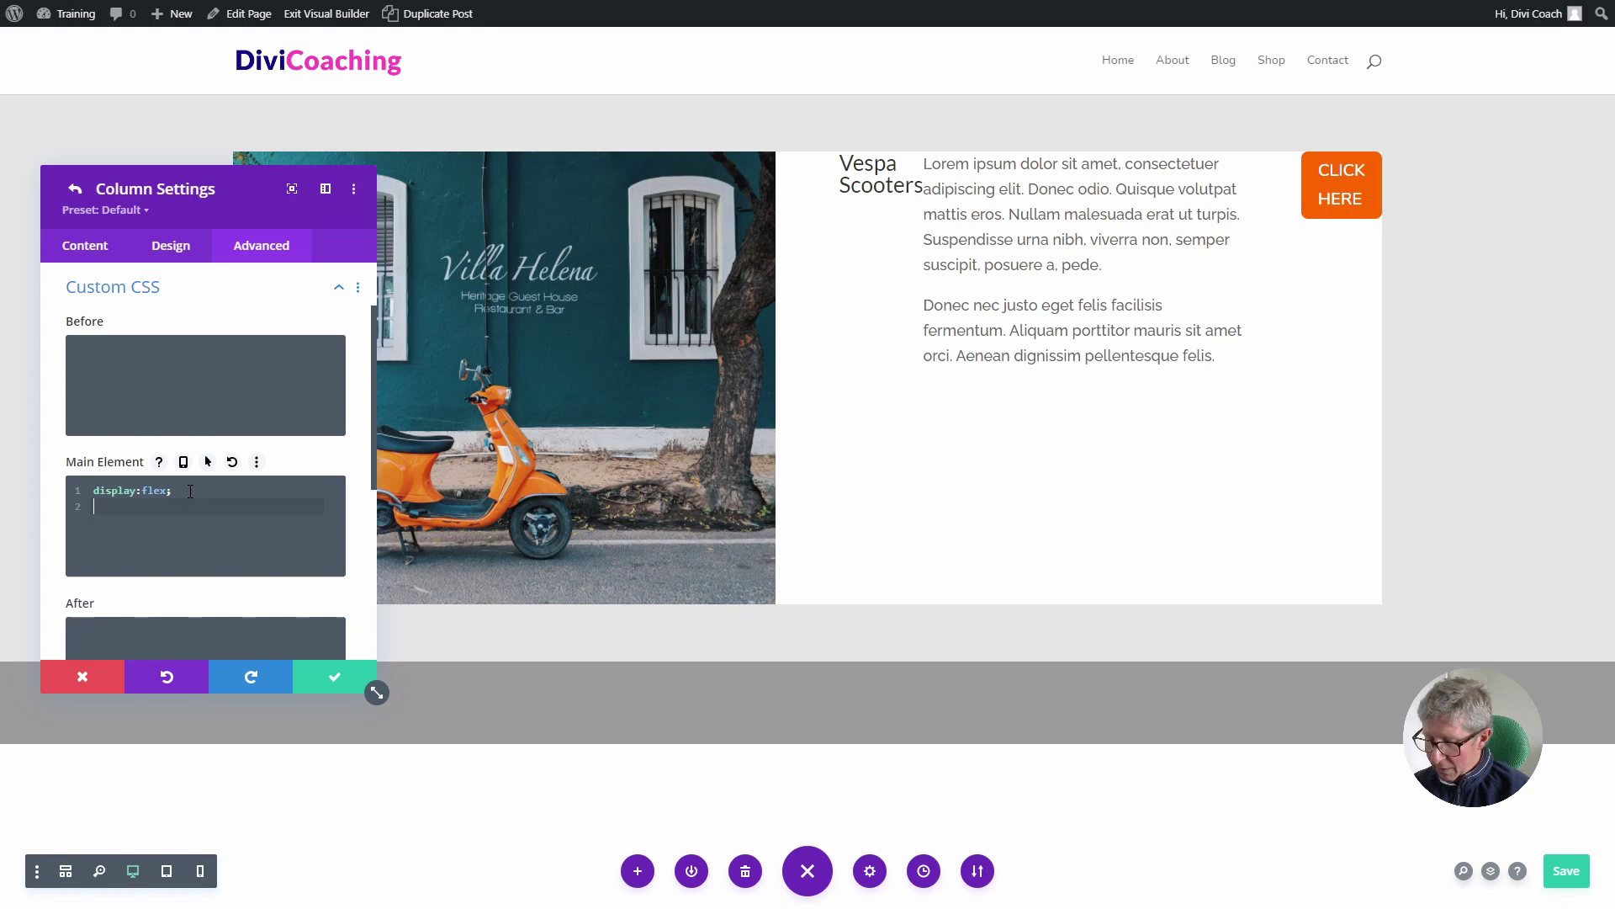
text(flex)
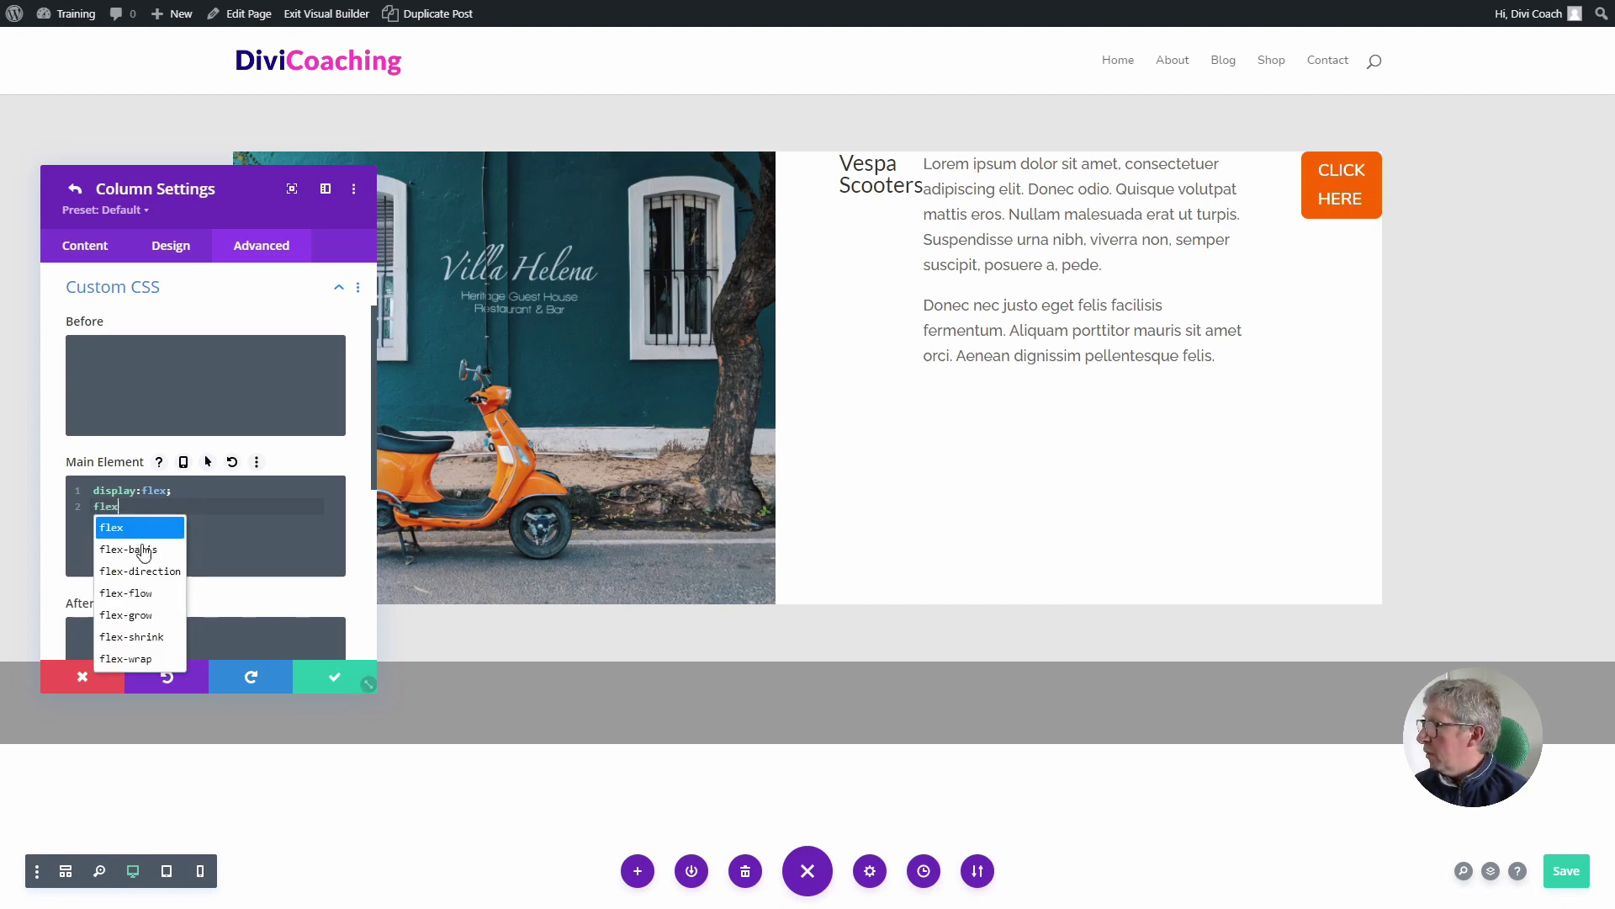
key(Down)
key(Return)
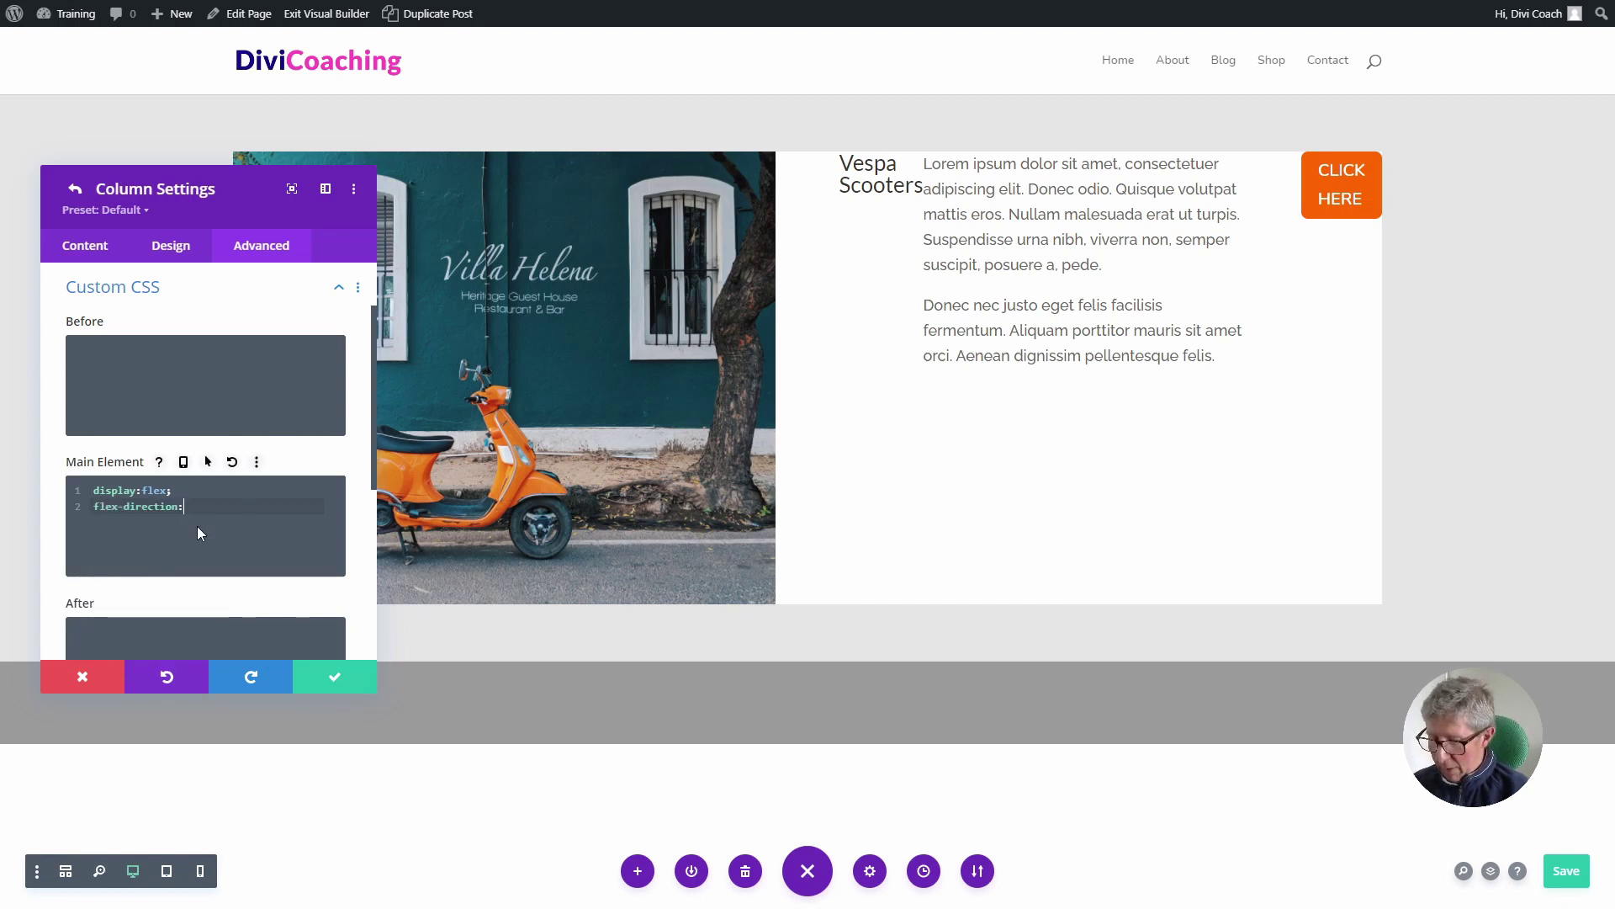
text(:colu)
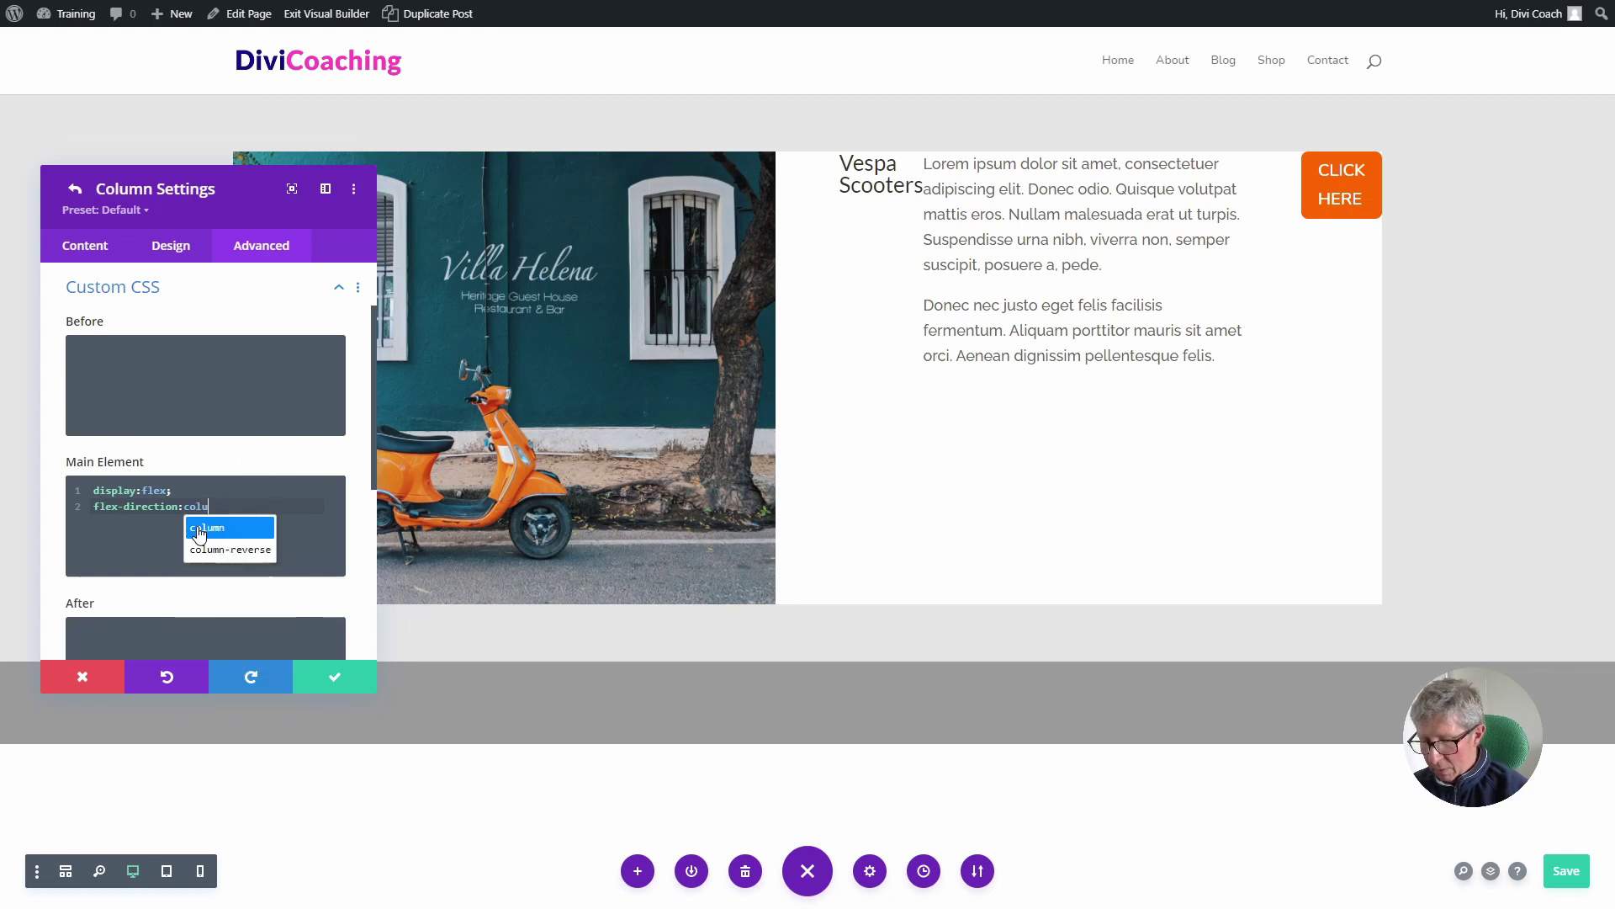
text(mn)
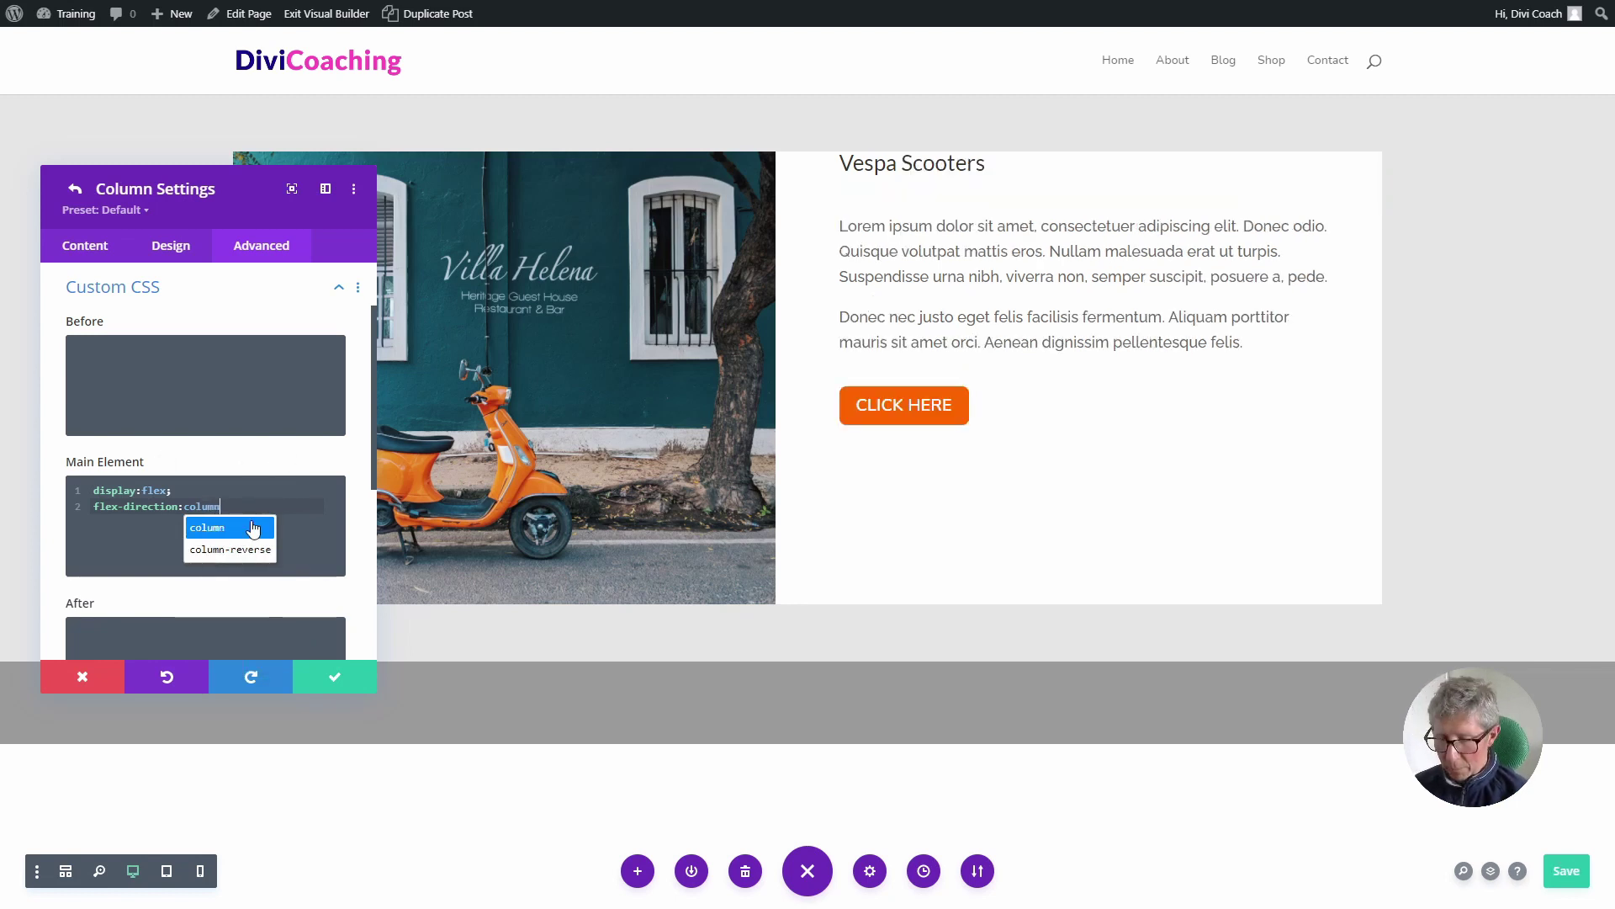
text(;)
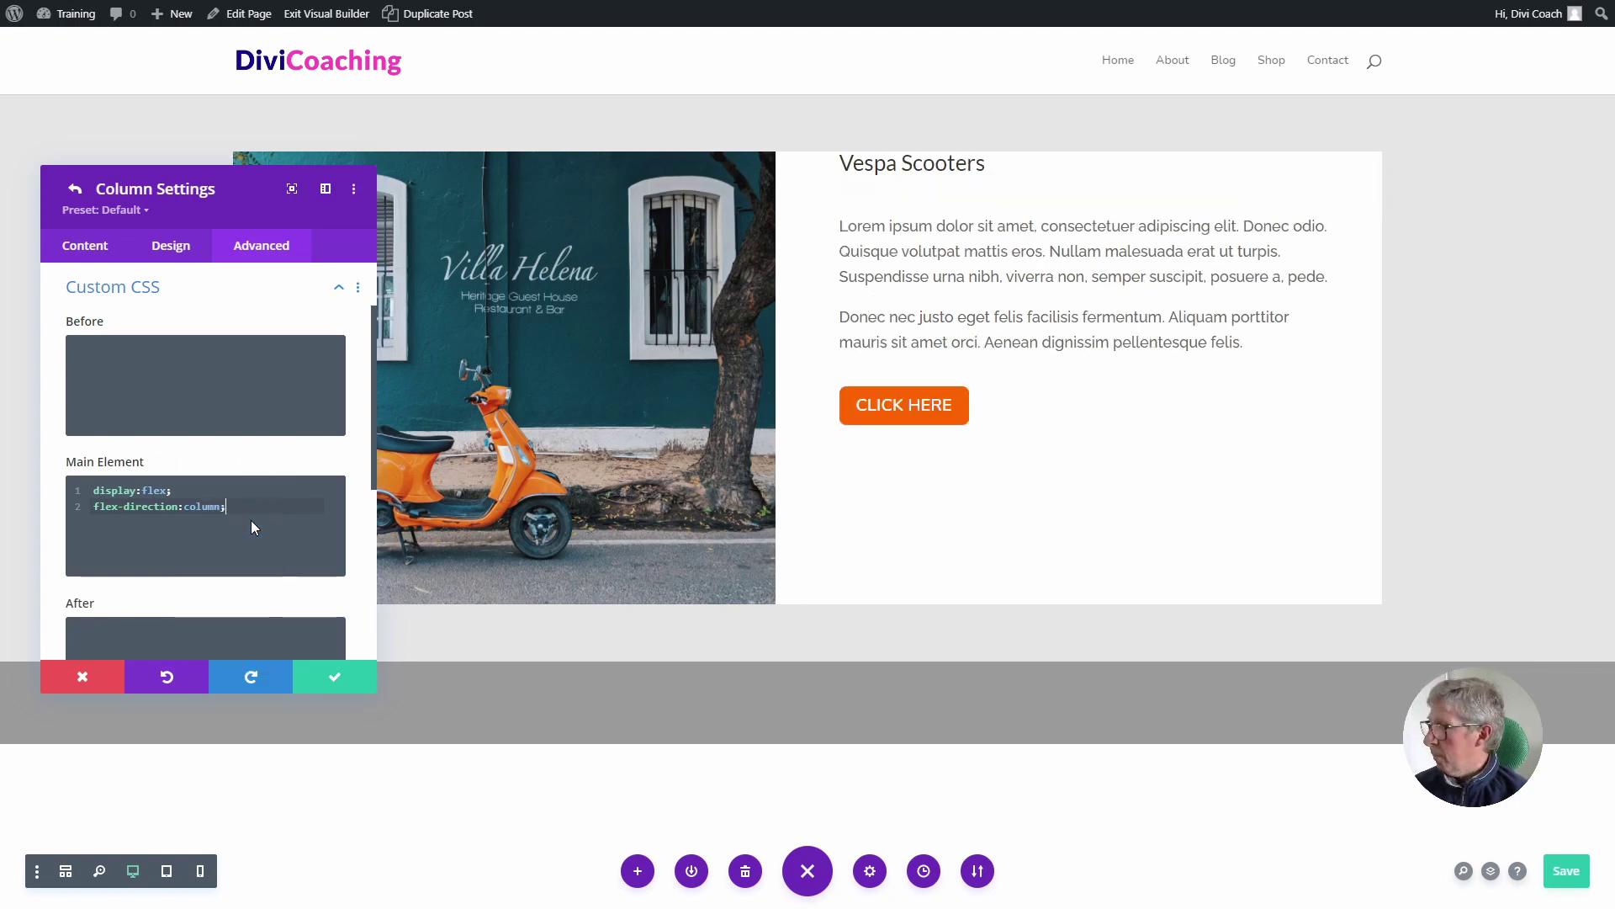
click(336, 680)
click(186, 245)
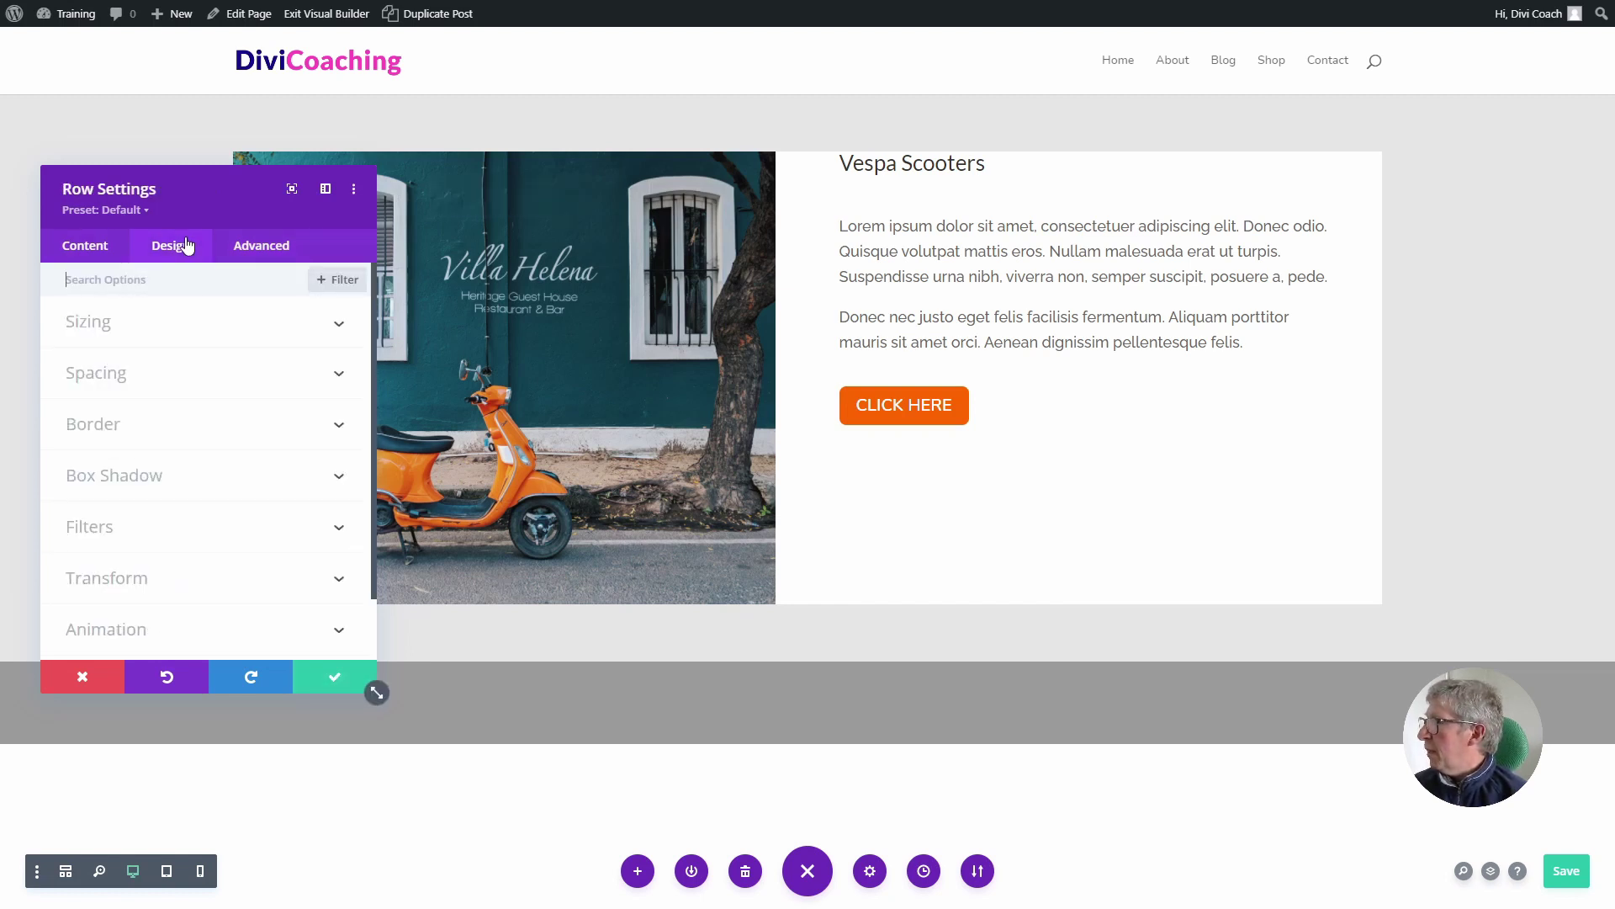
click(333, 675)
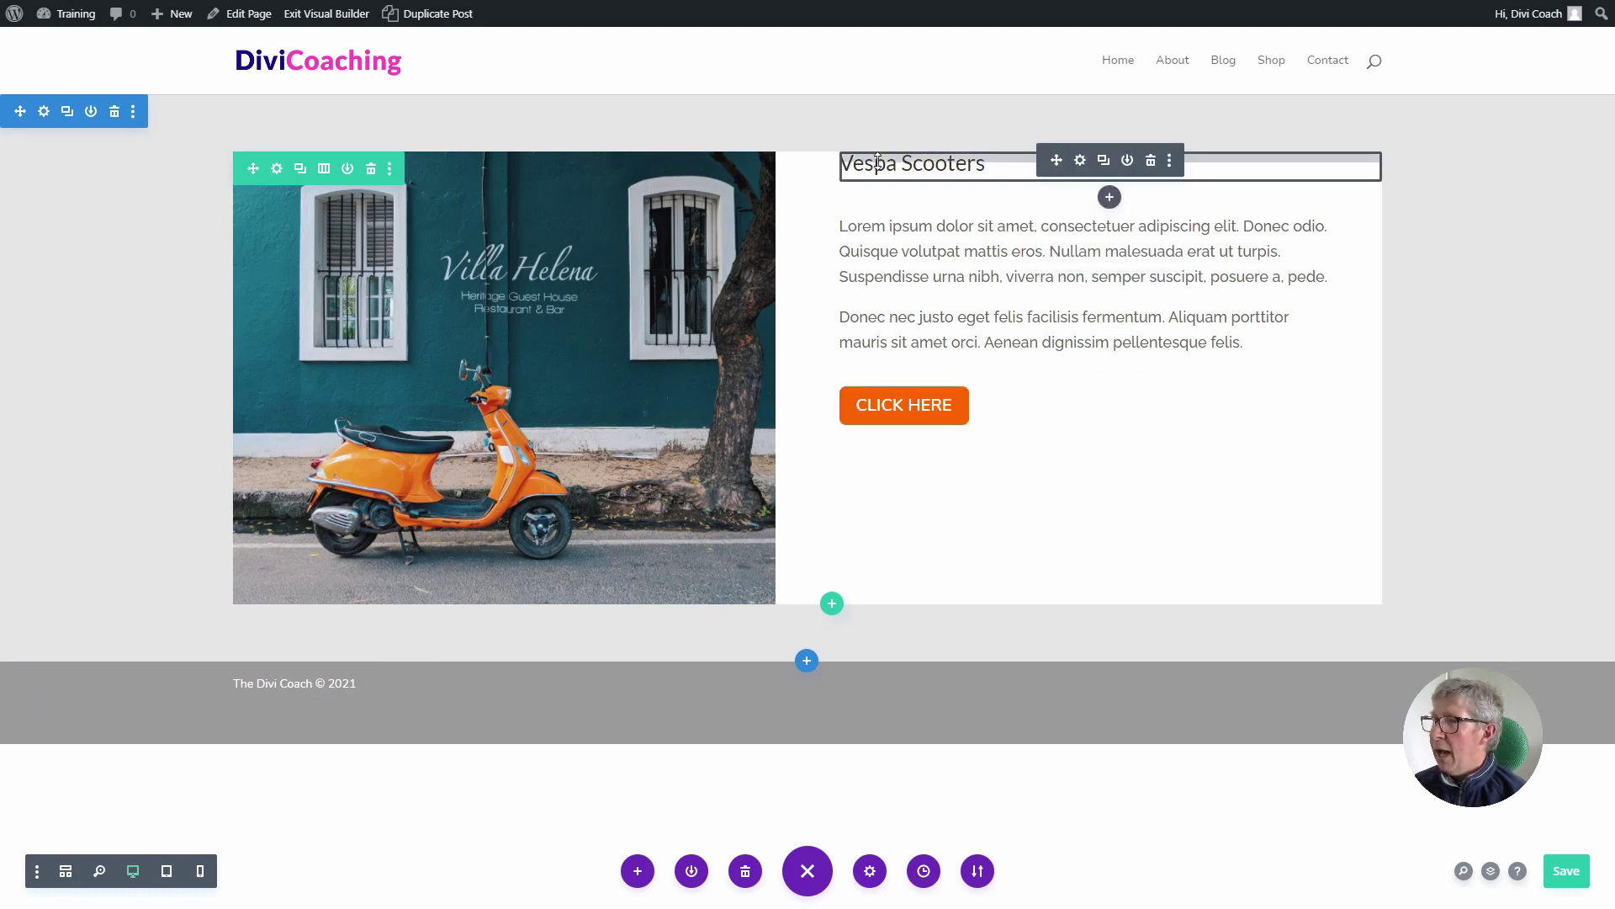
Set the Vespa Scooters heading's margin to auto on top and 25px at the bottom.
click(1080, 161)
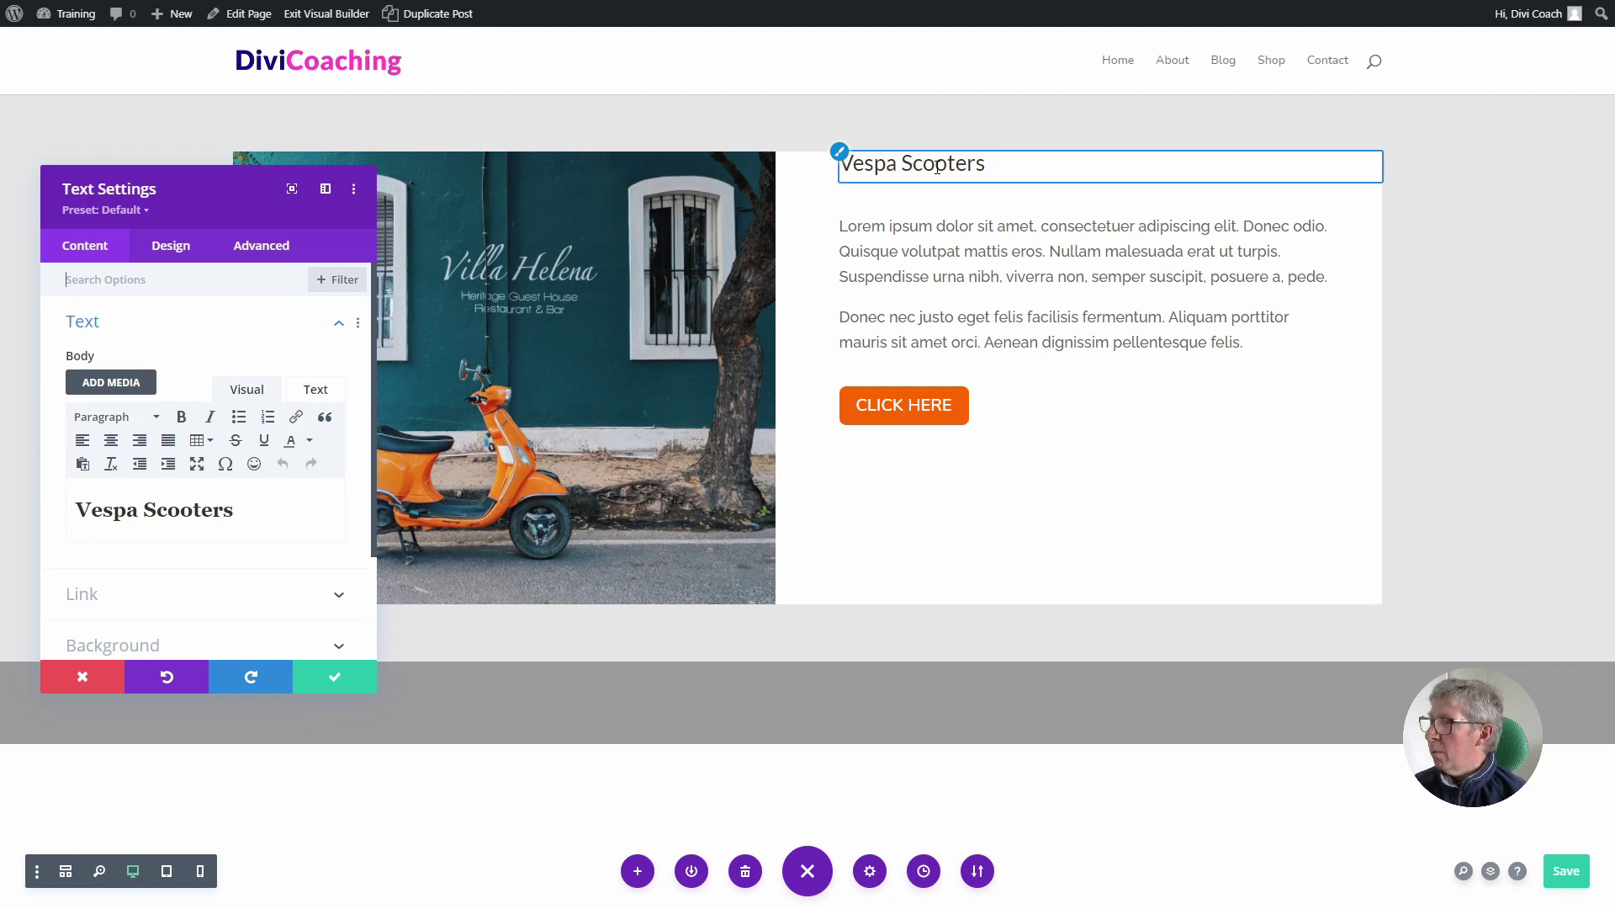
click(172, 246)
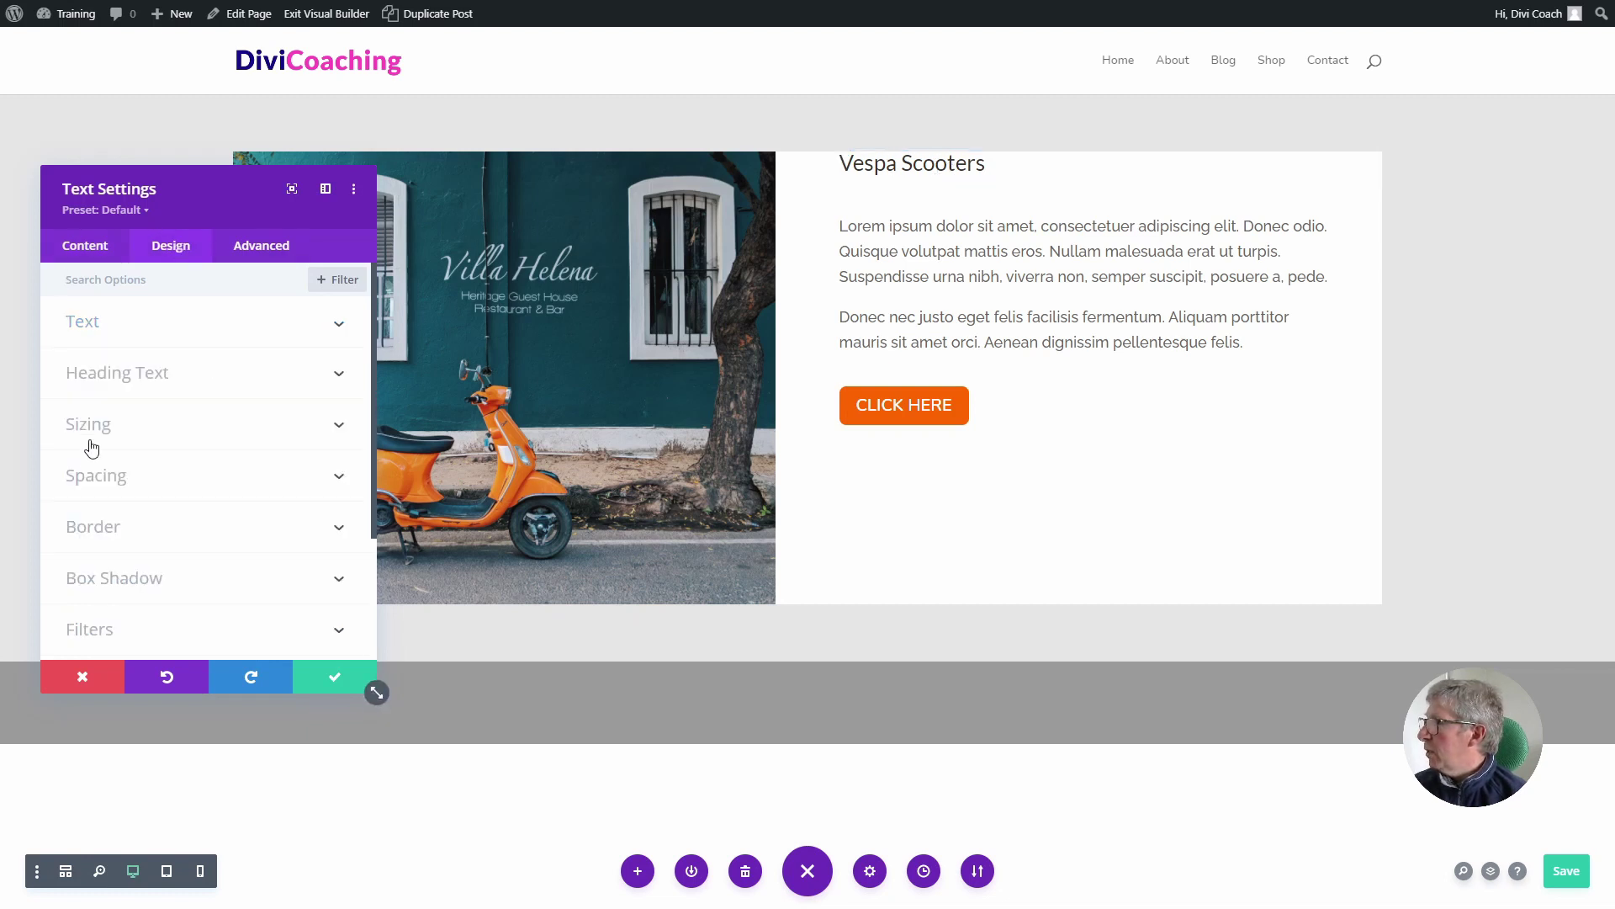
click(99, 478)
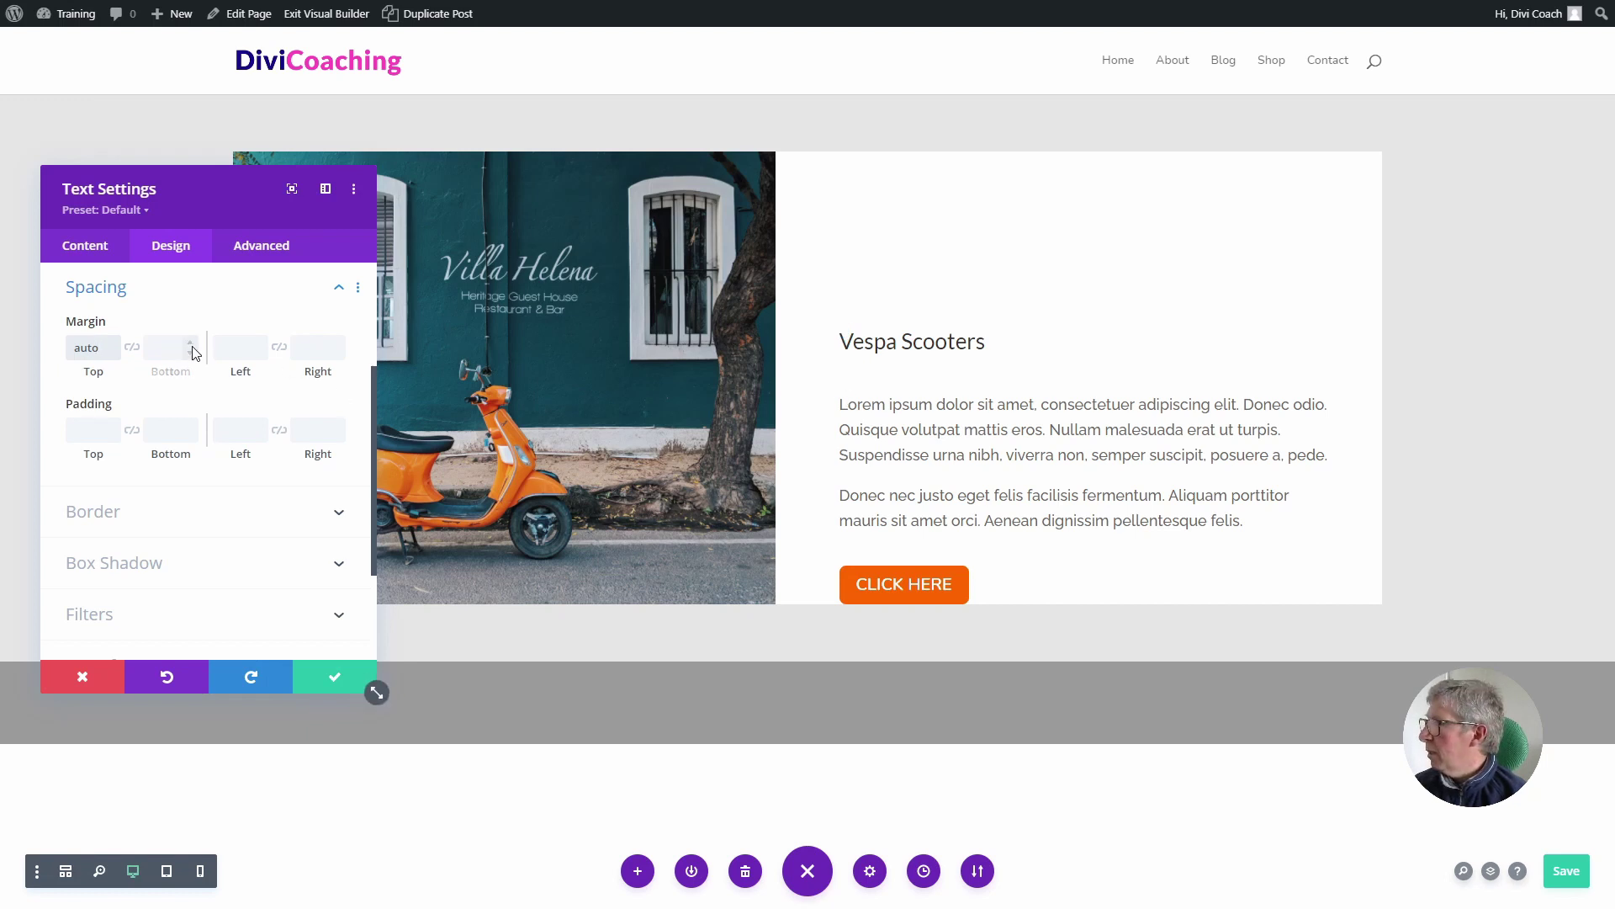
click(164, 350)
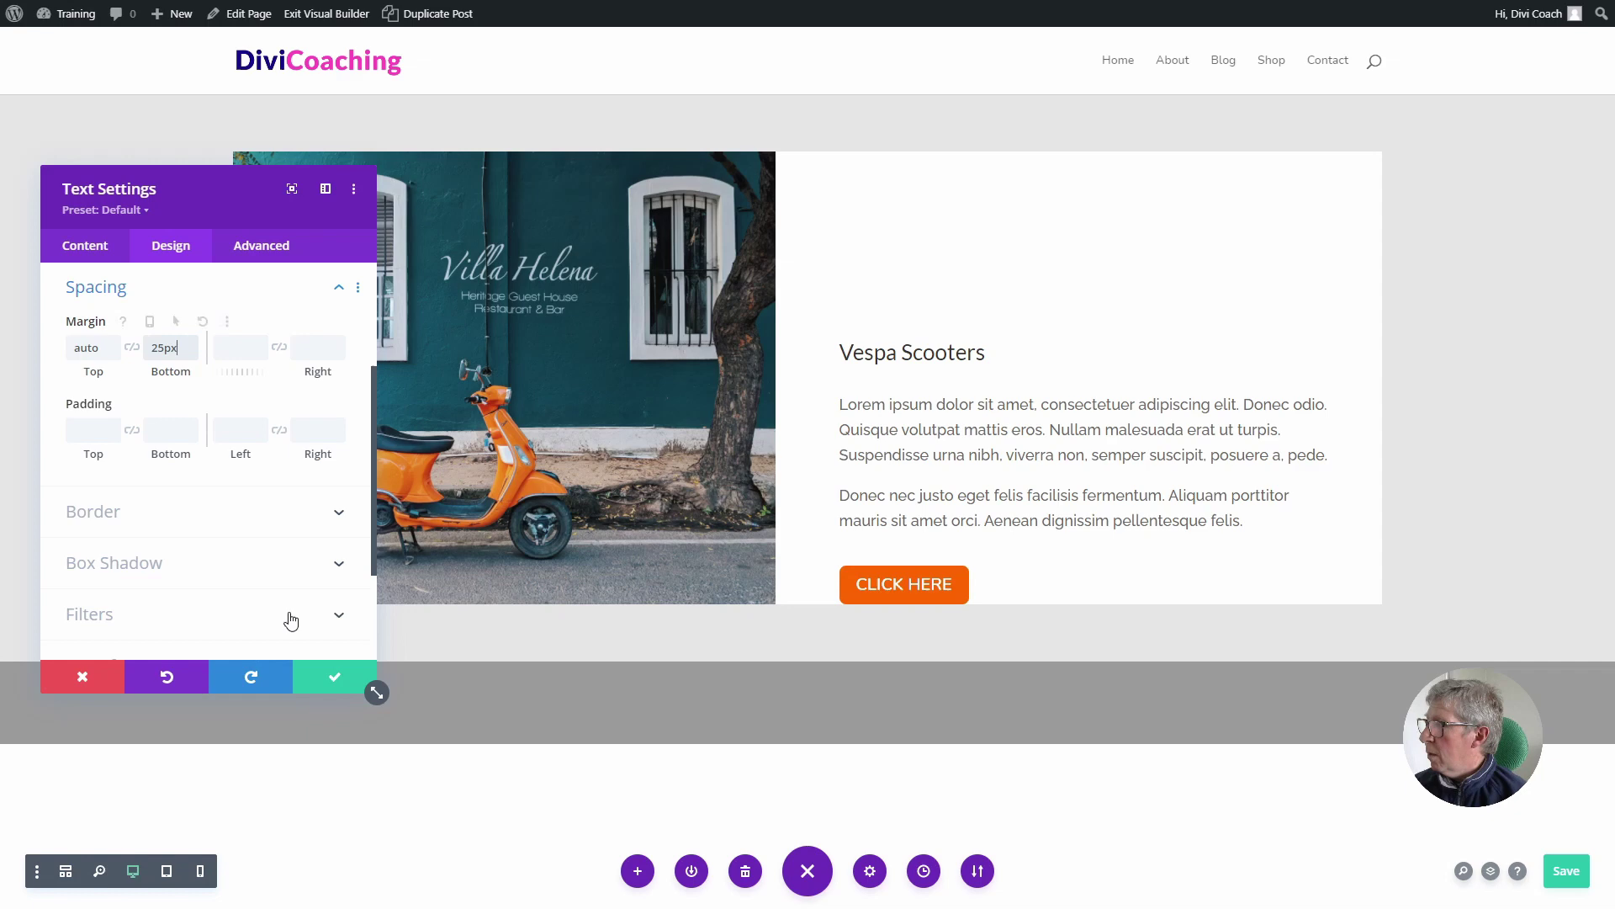
click(335, 676)
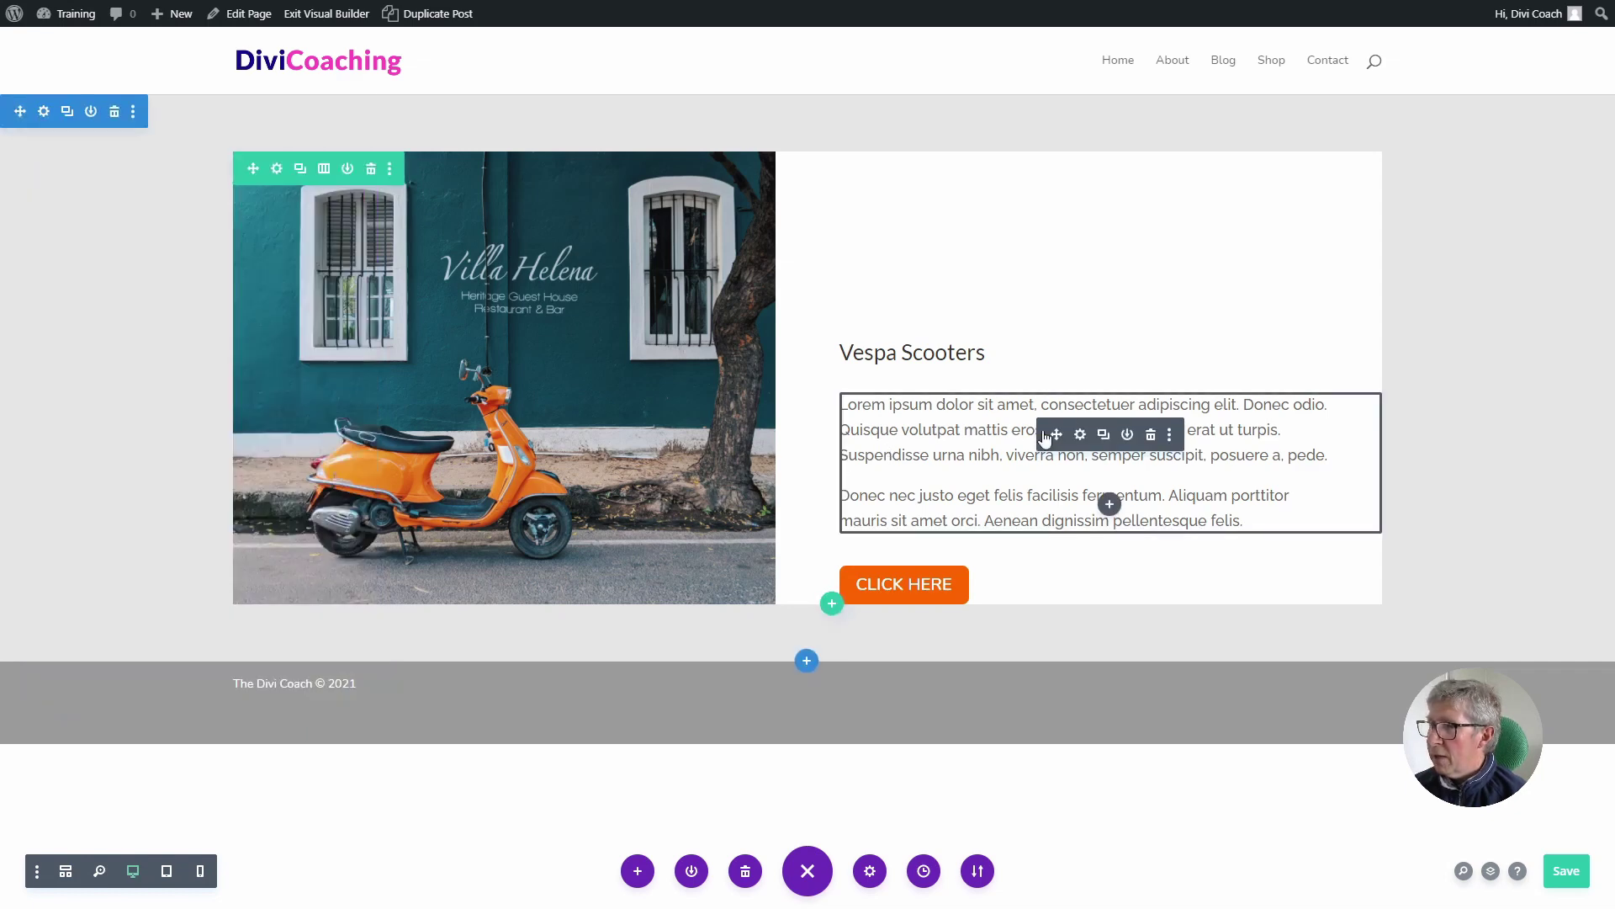
Give the paragraph module a 0px top margin and a 25px bottom margin.
click(1081, 434)
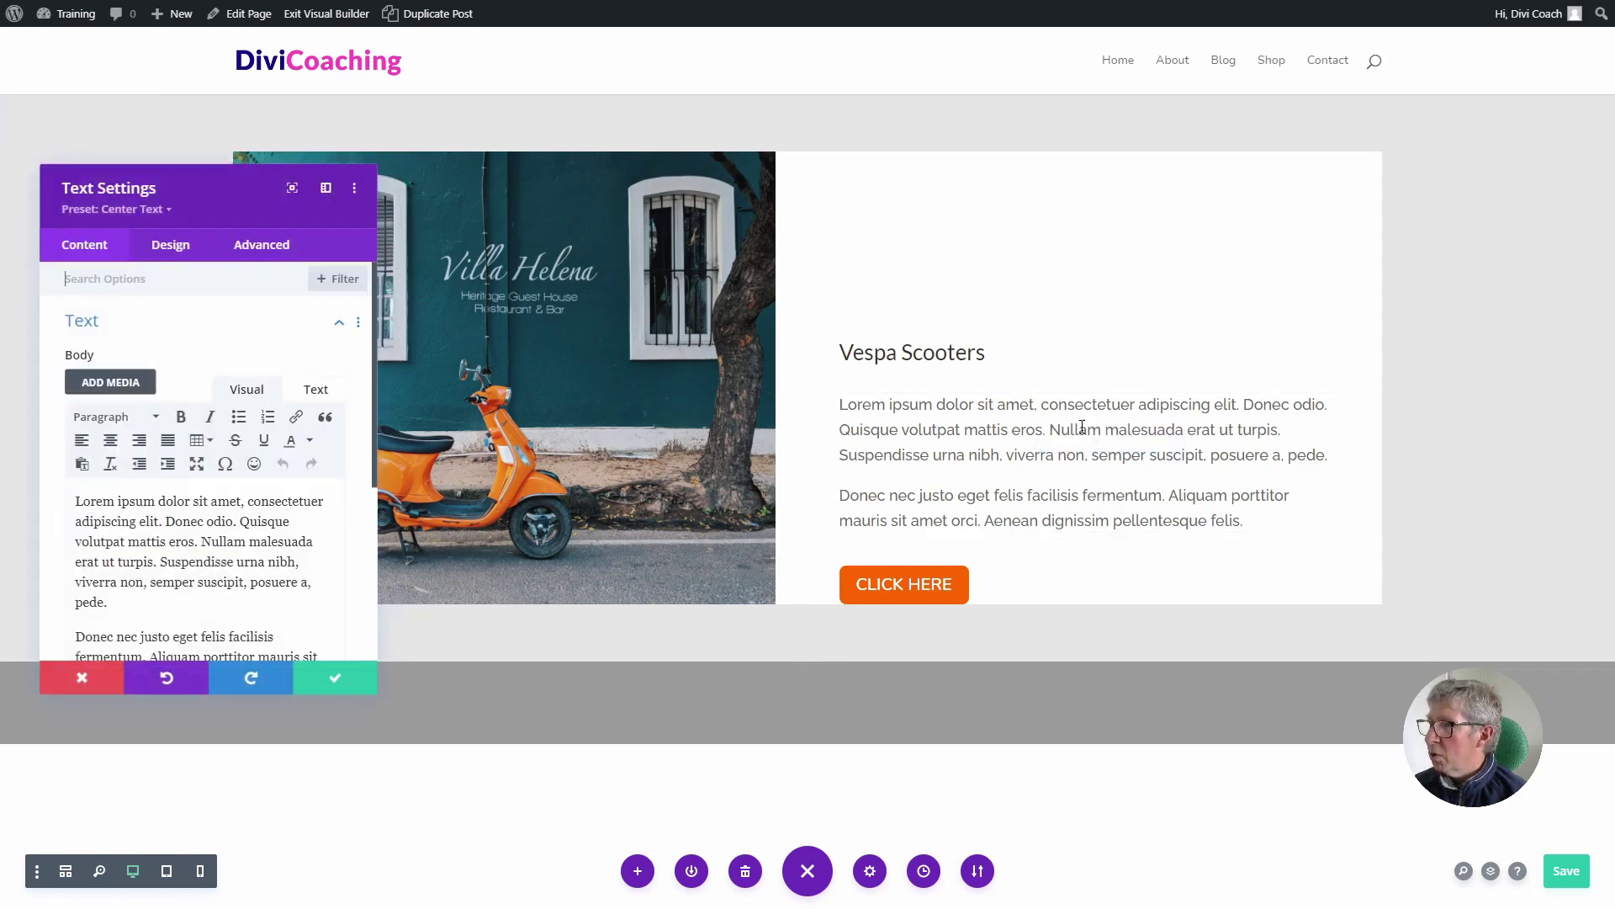
click(164, 244)
click(98, 476)
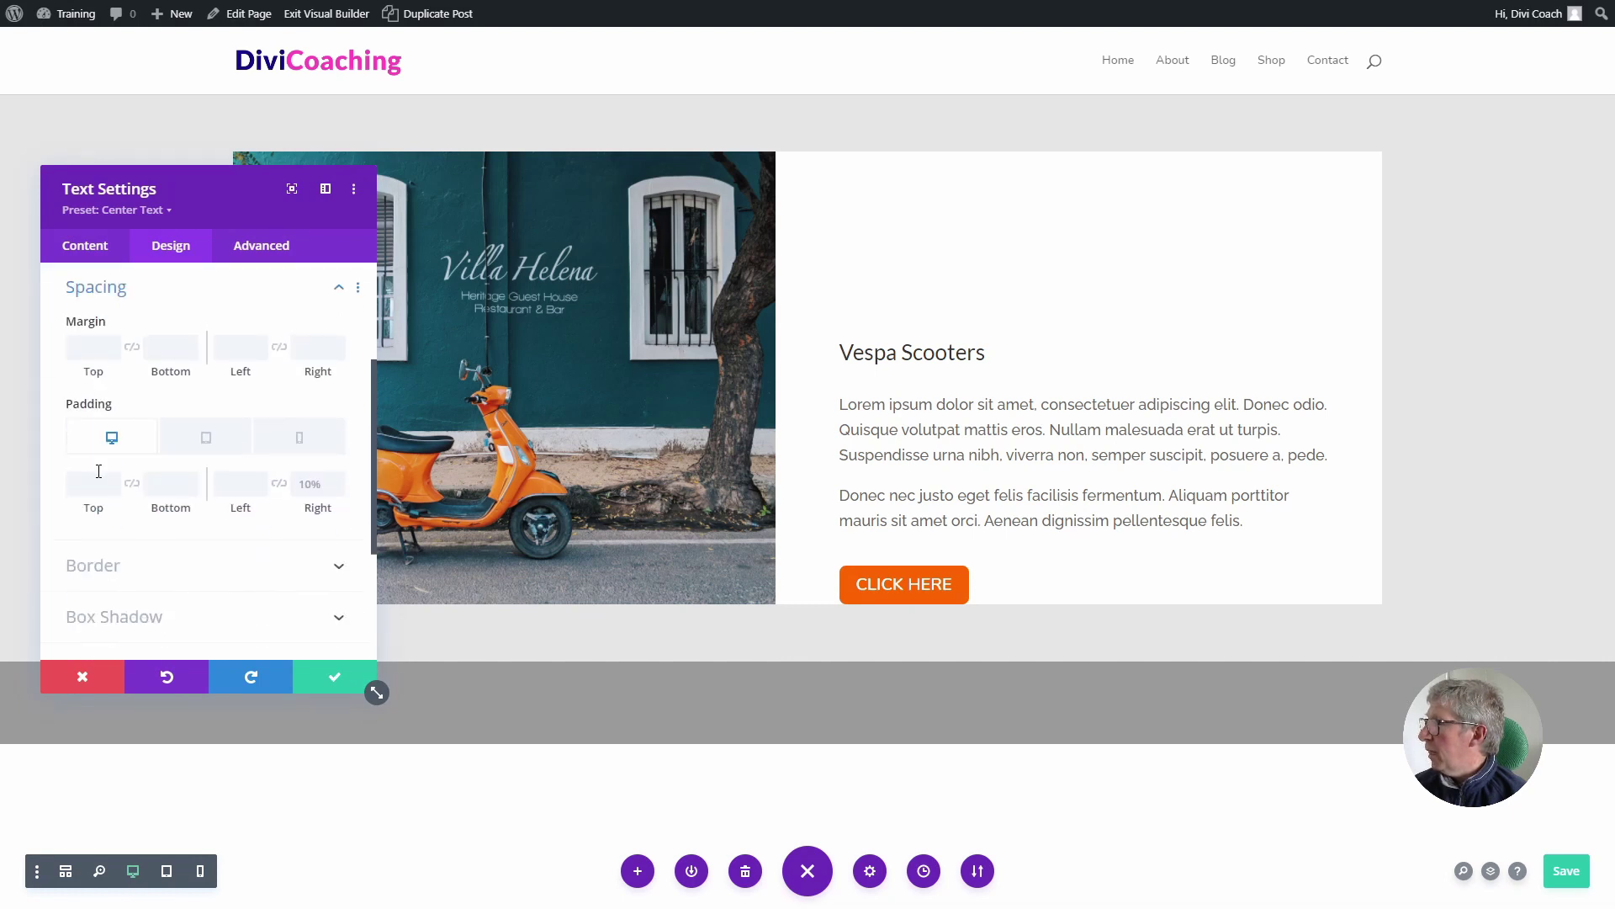
click(90, 352)
text(0px)
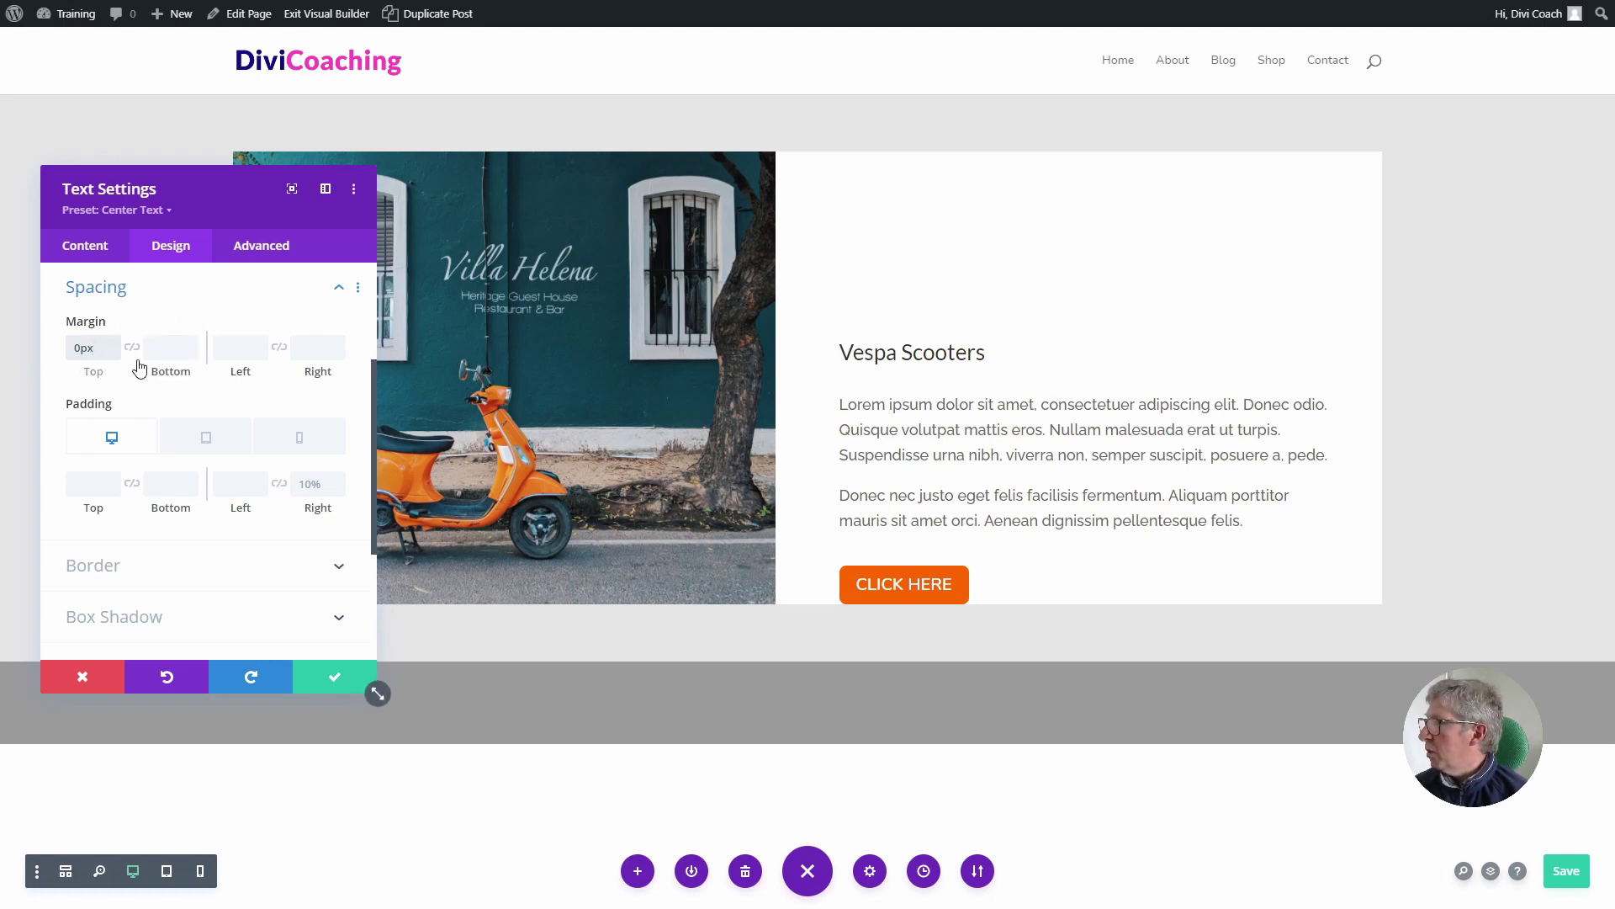
click(163, 348)
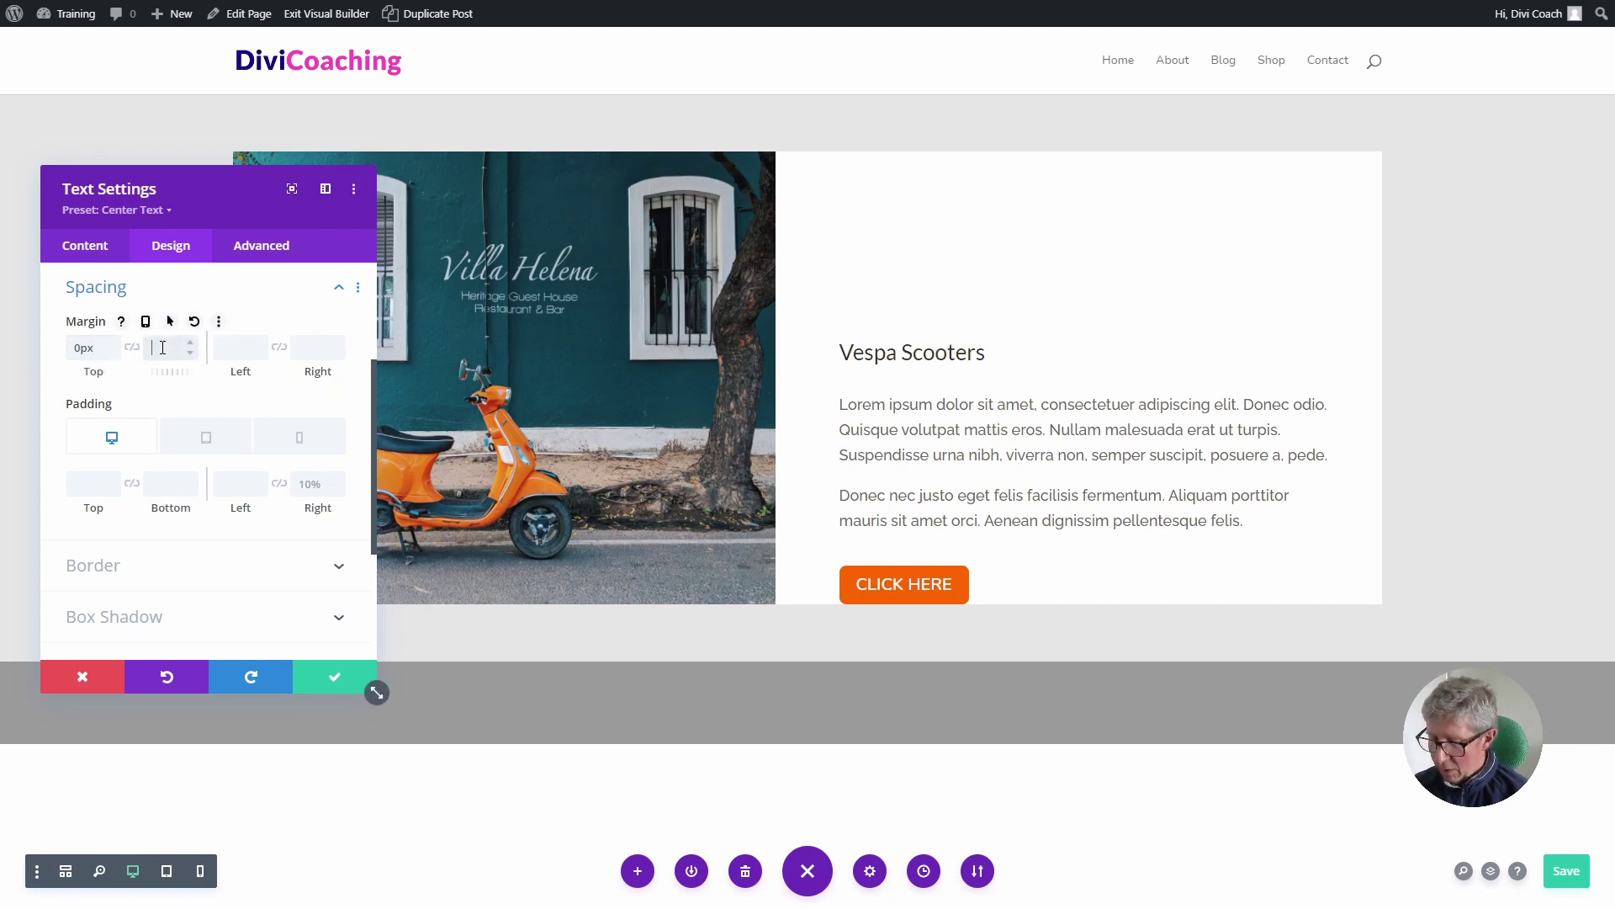
text(25pxpx)
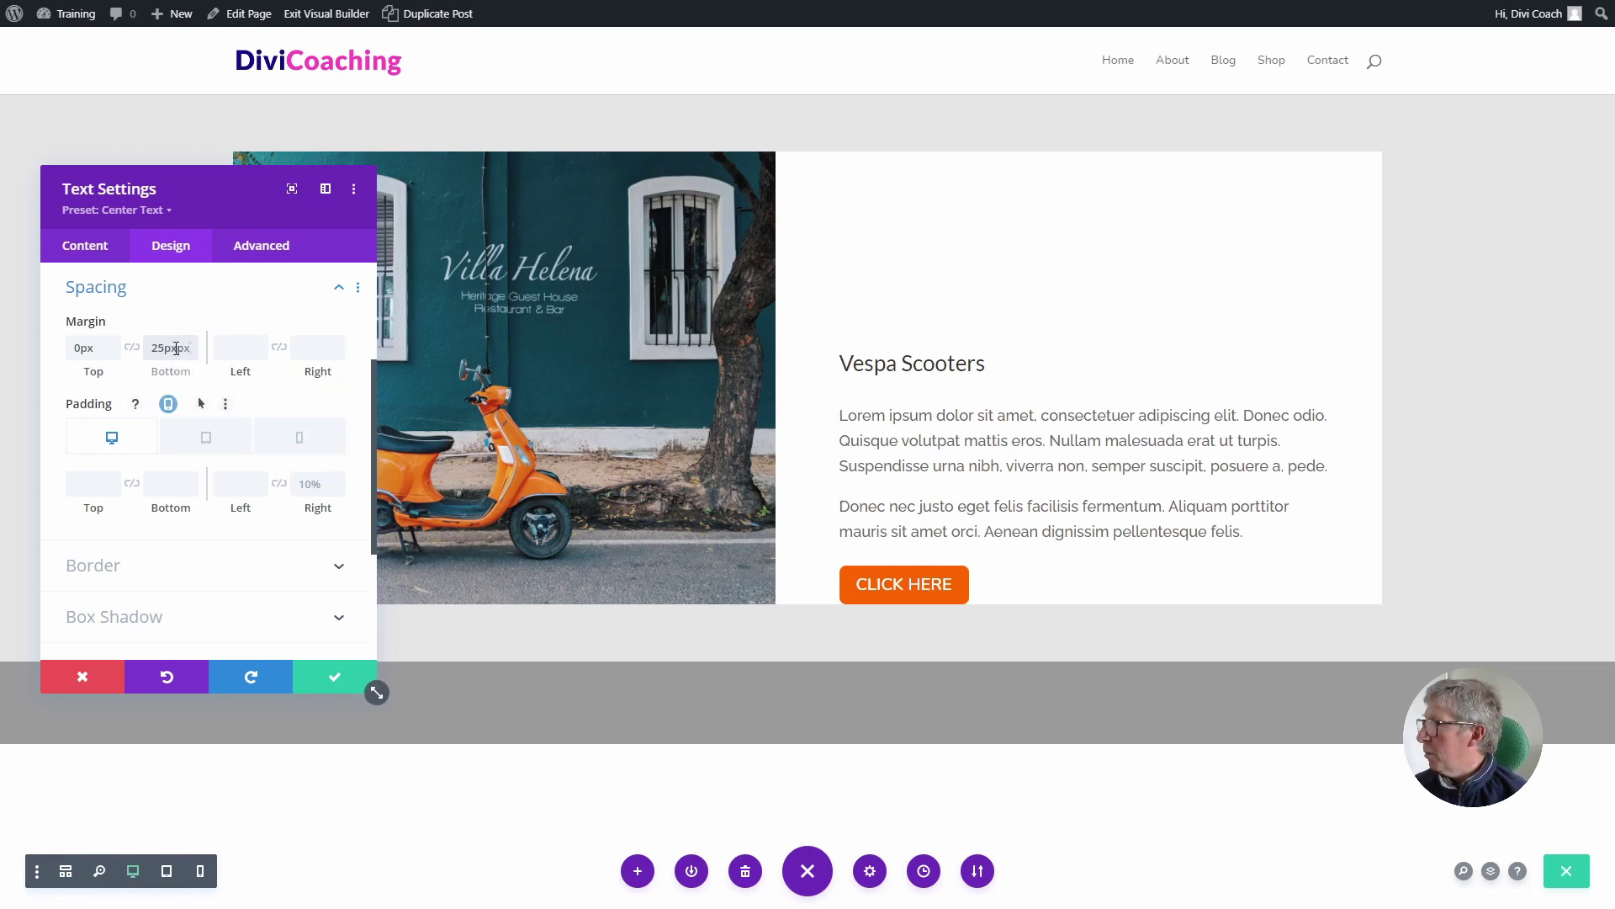
click(373, 685)
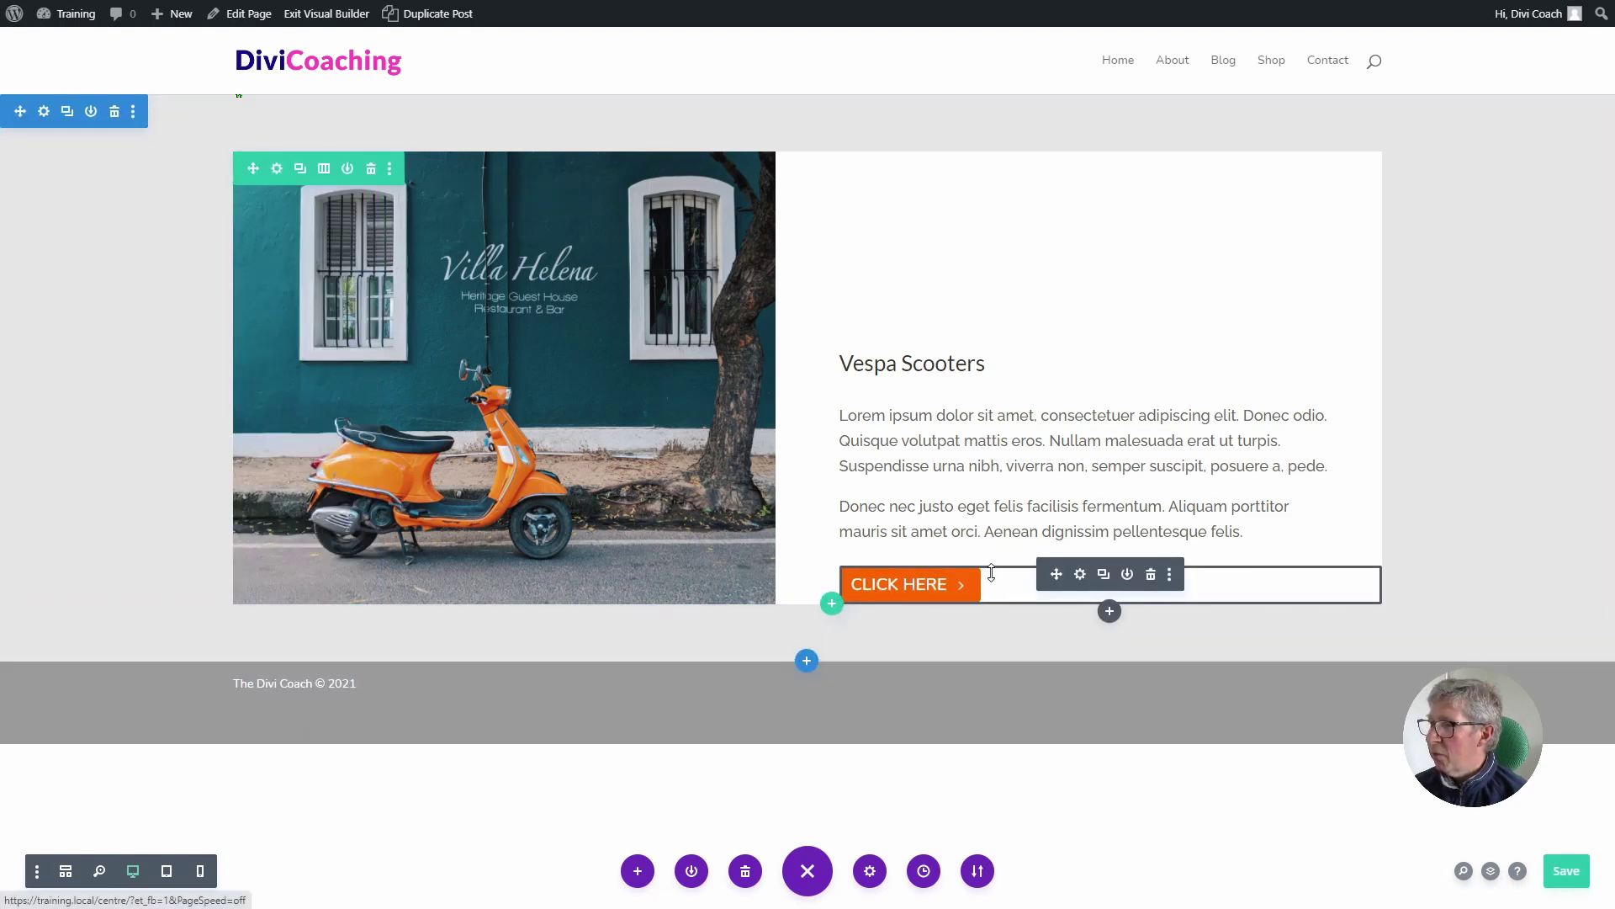
Set the CLICK HERE button's bottom margin to auto and save the setting.
click(1082, 578)
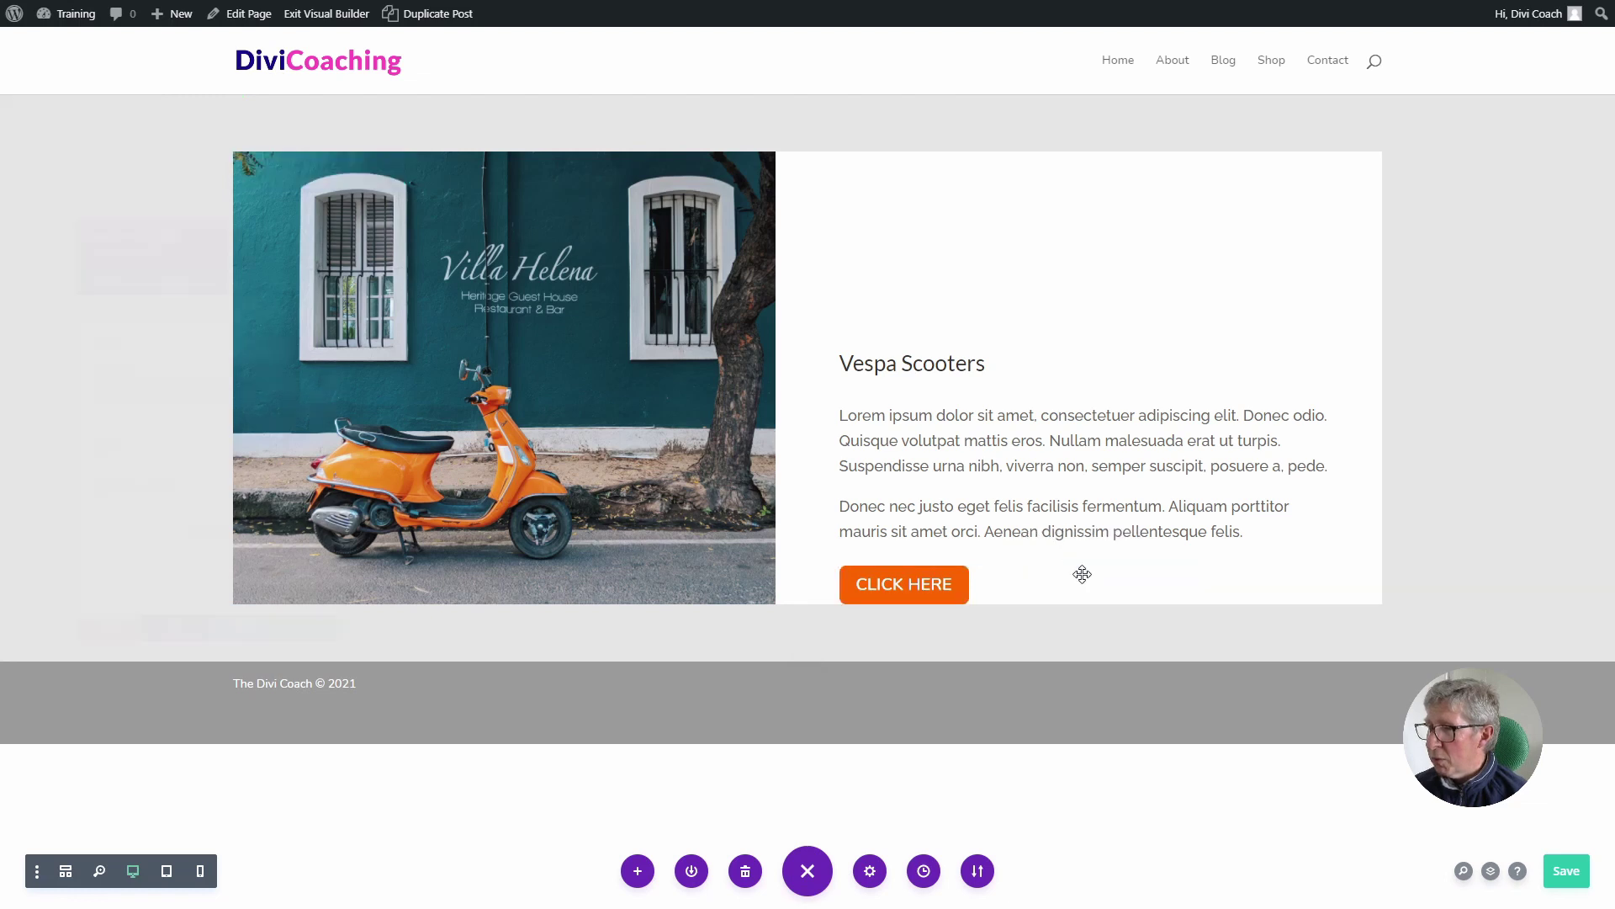
click(177, 255)
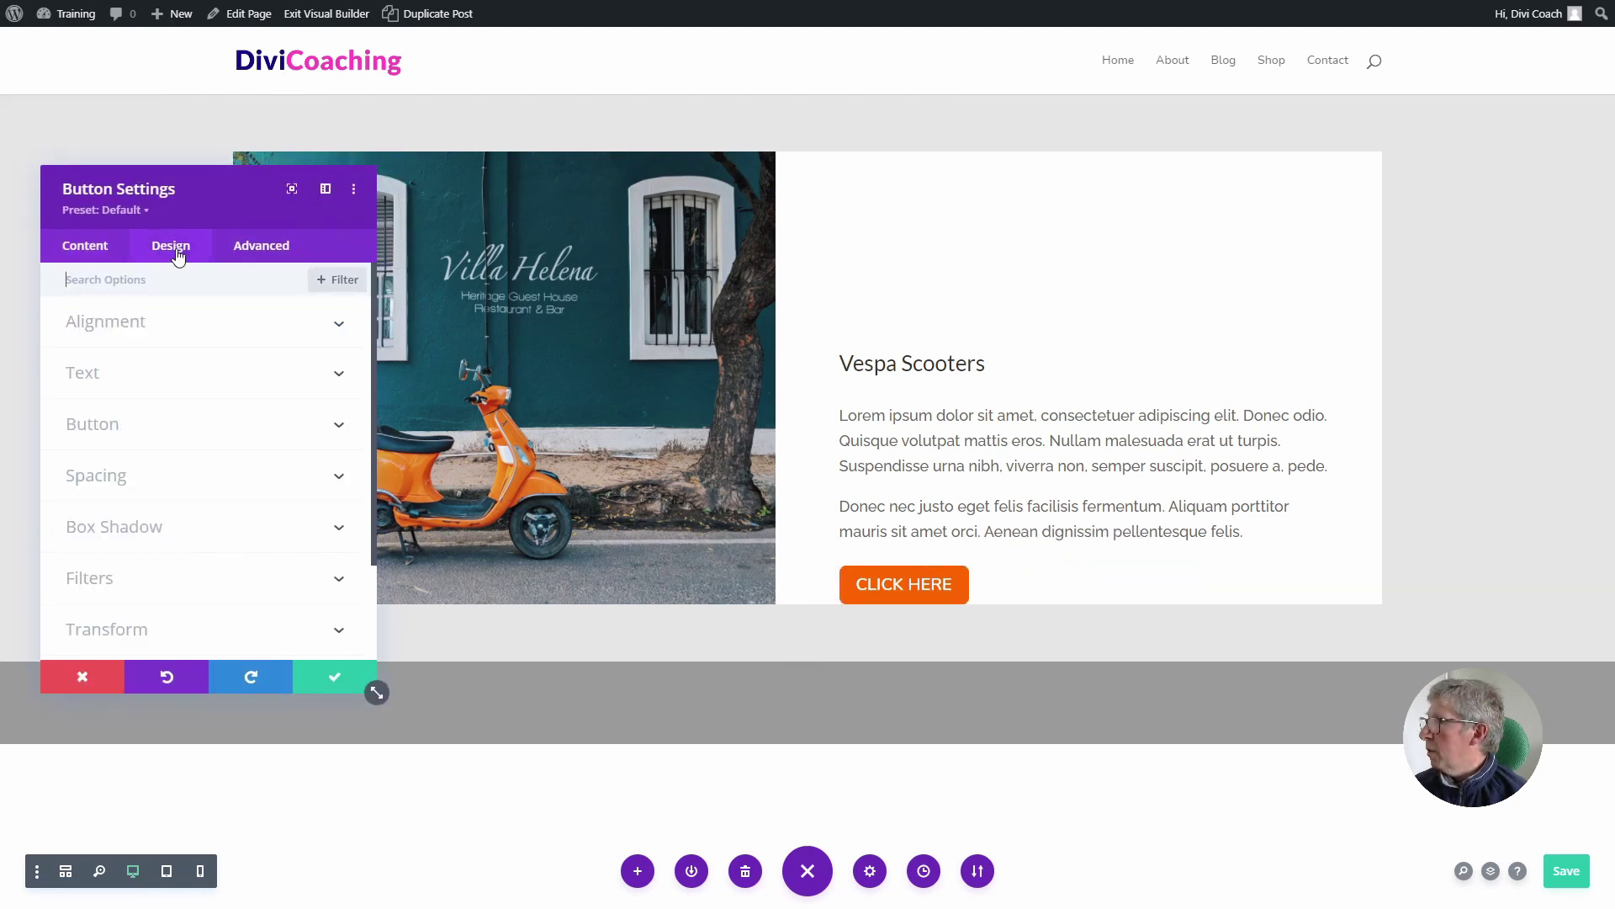
click(97, 473)
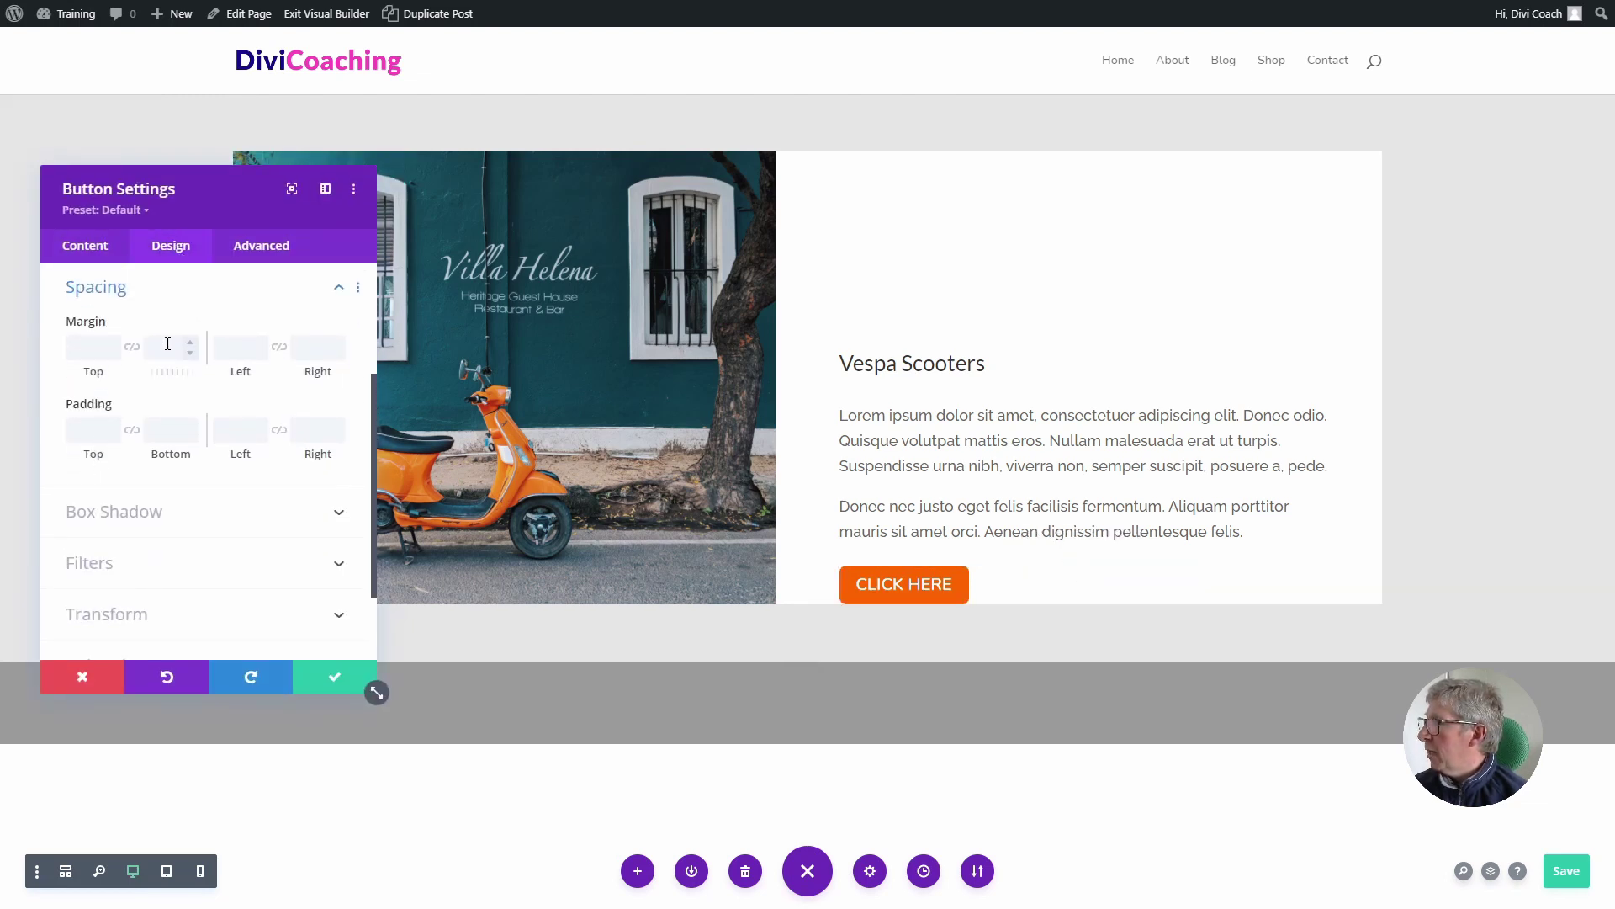
click(168, 345)
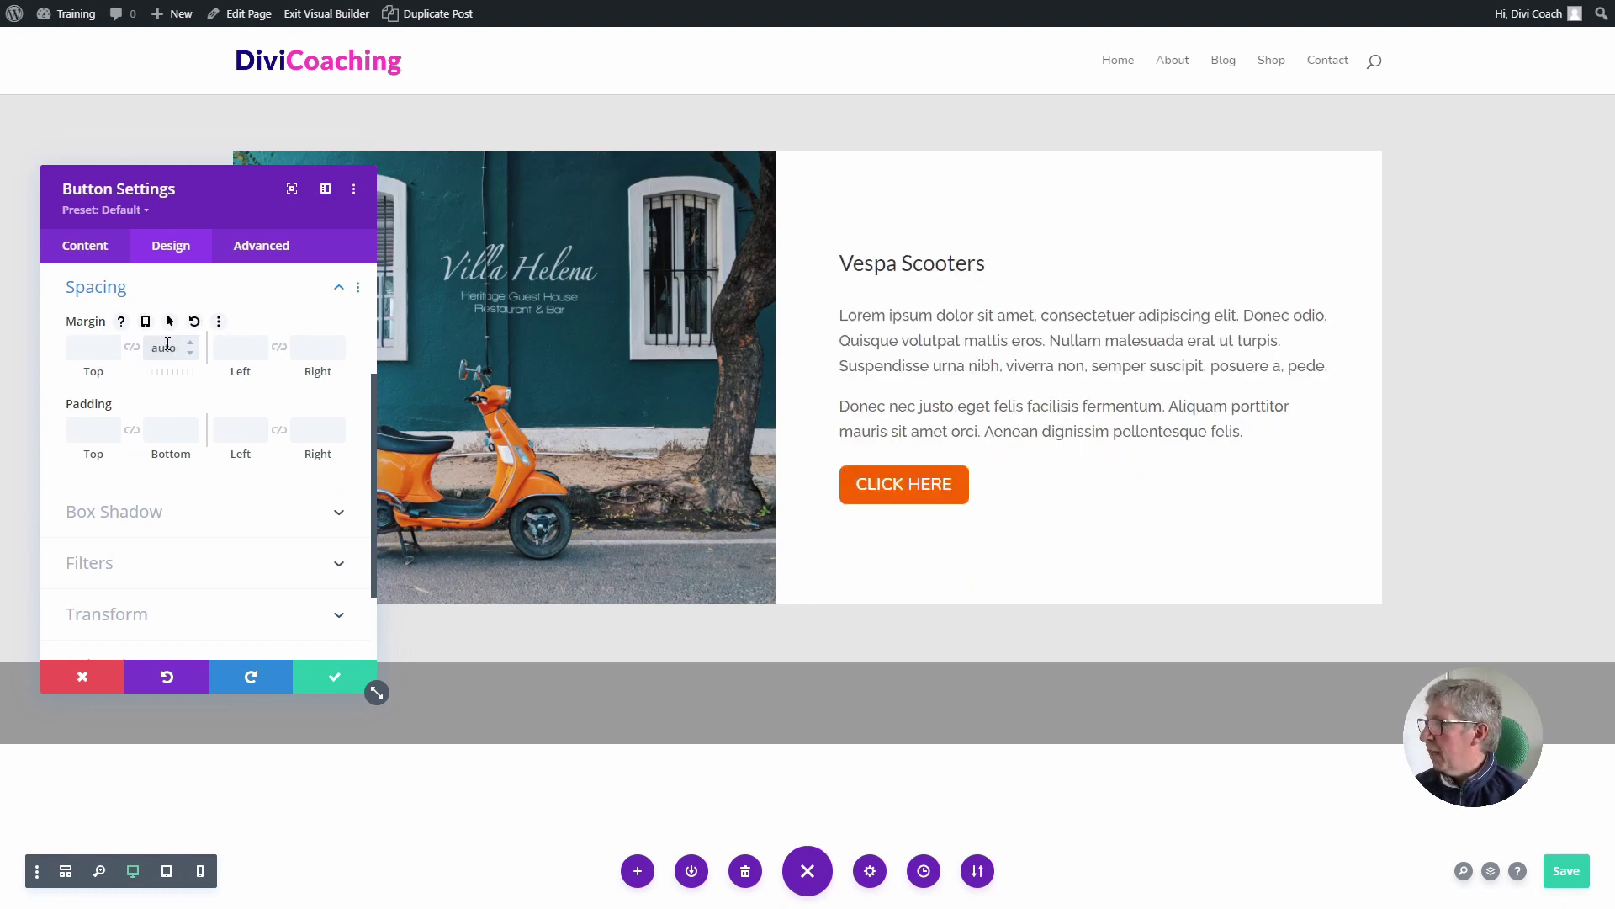
click(330, 678)
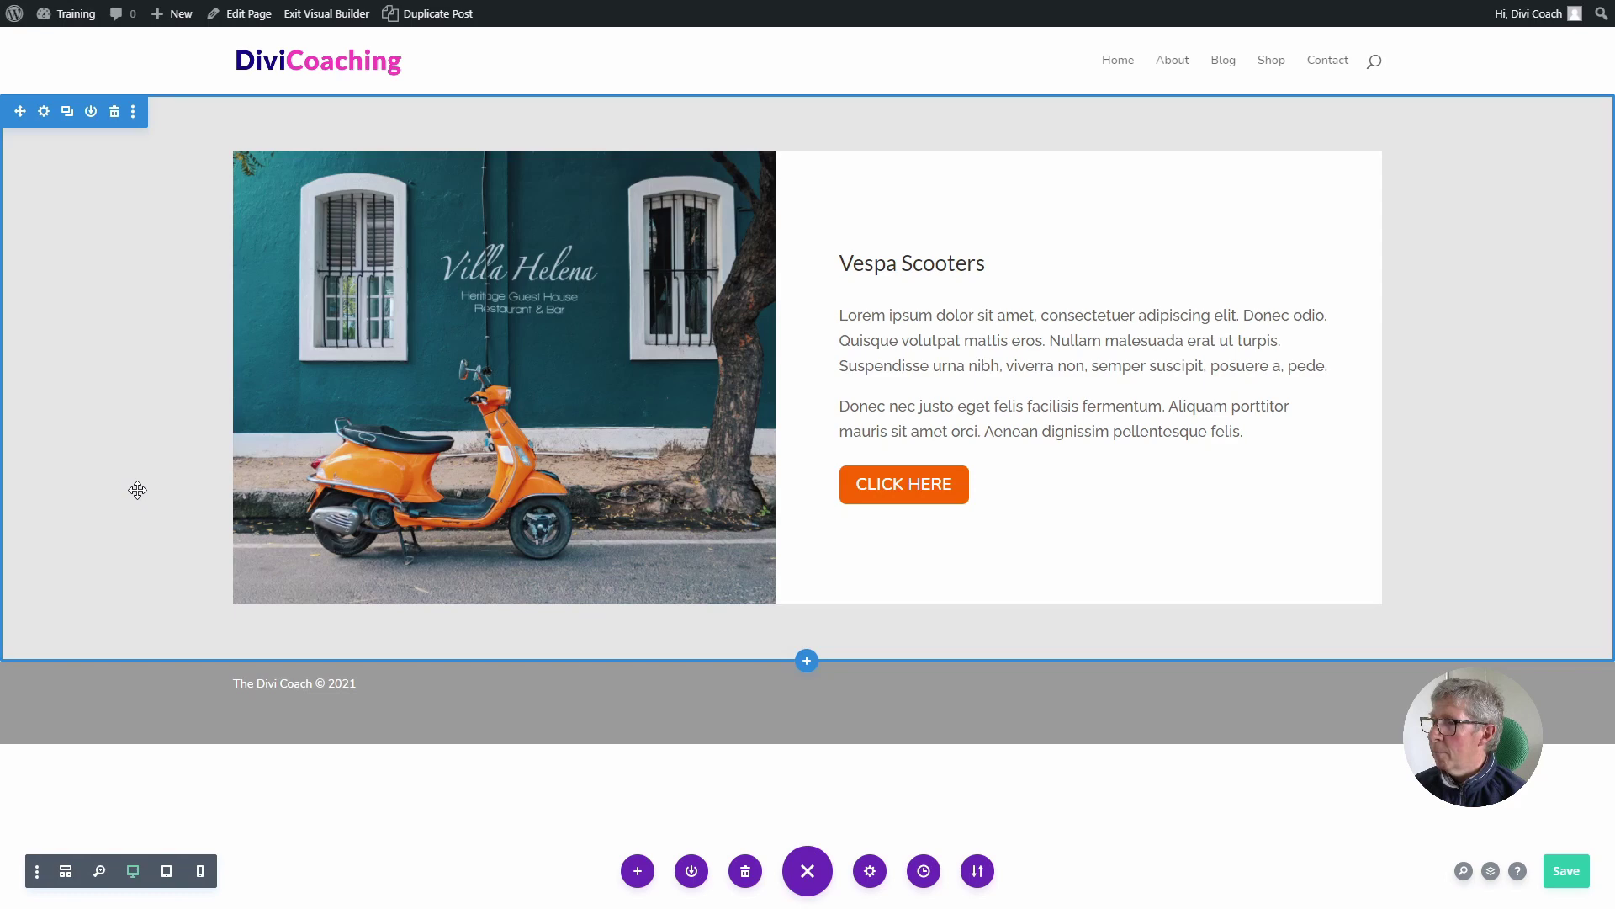
In tablet preview, enable separate per-device margins in the Vespa Scooters text module's spacing.
click(166, 871)
scroll(284, 506, down, 2)
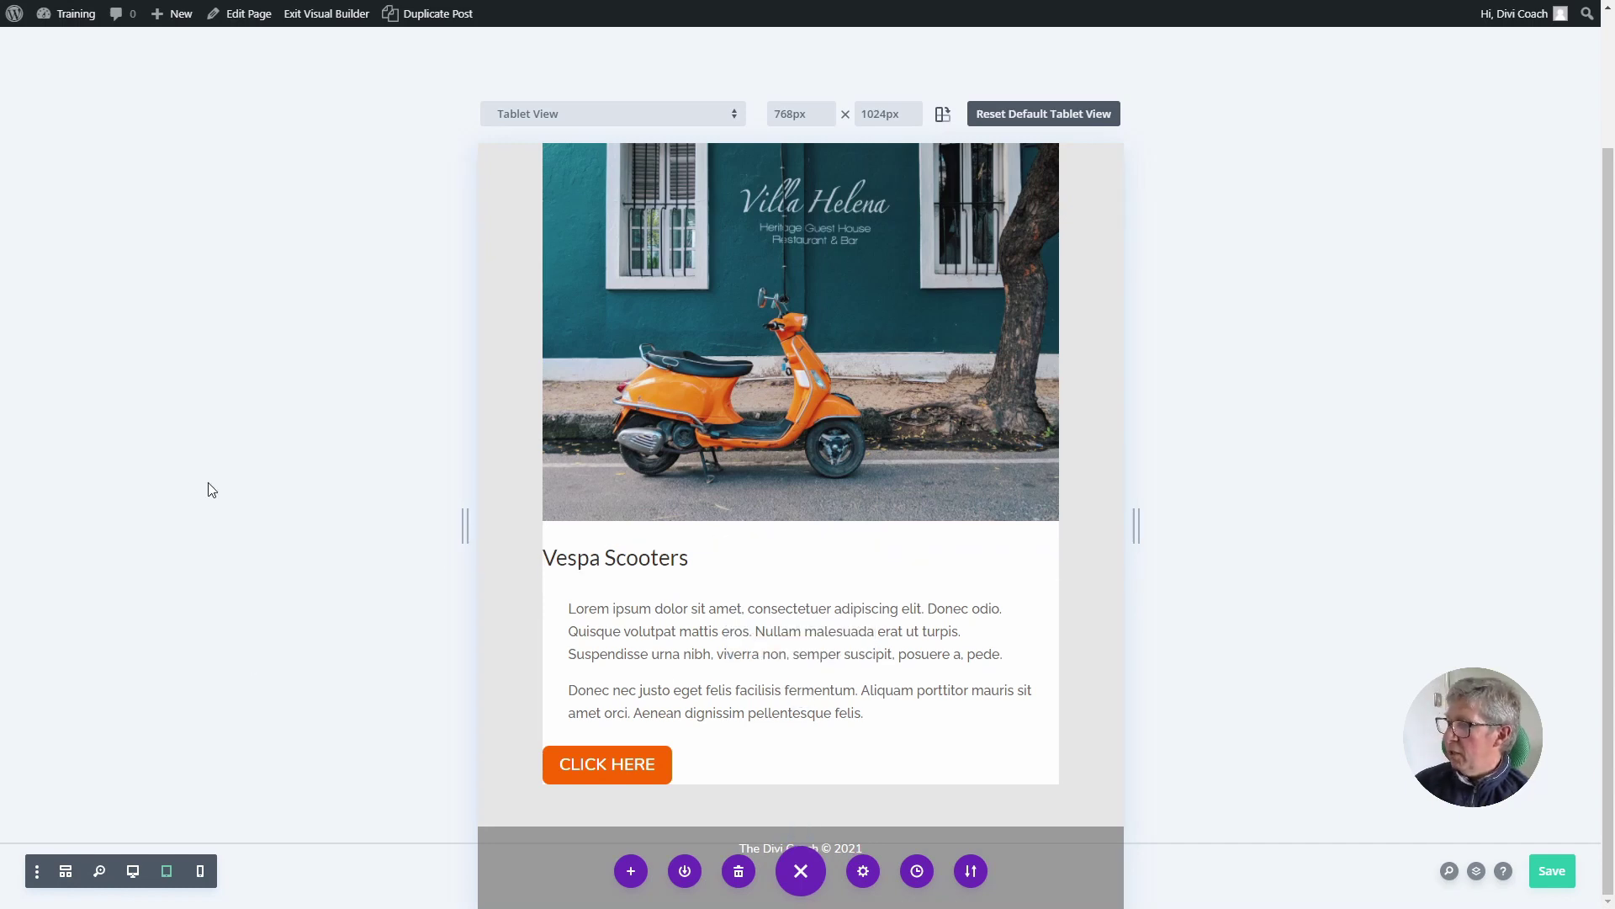
mouse_move(783, 557)
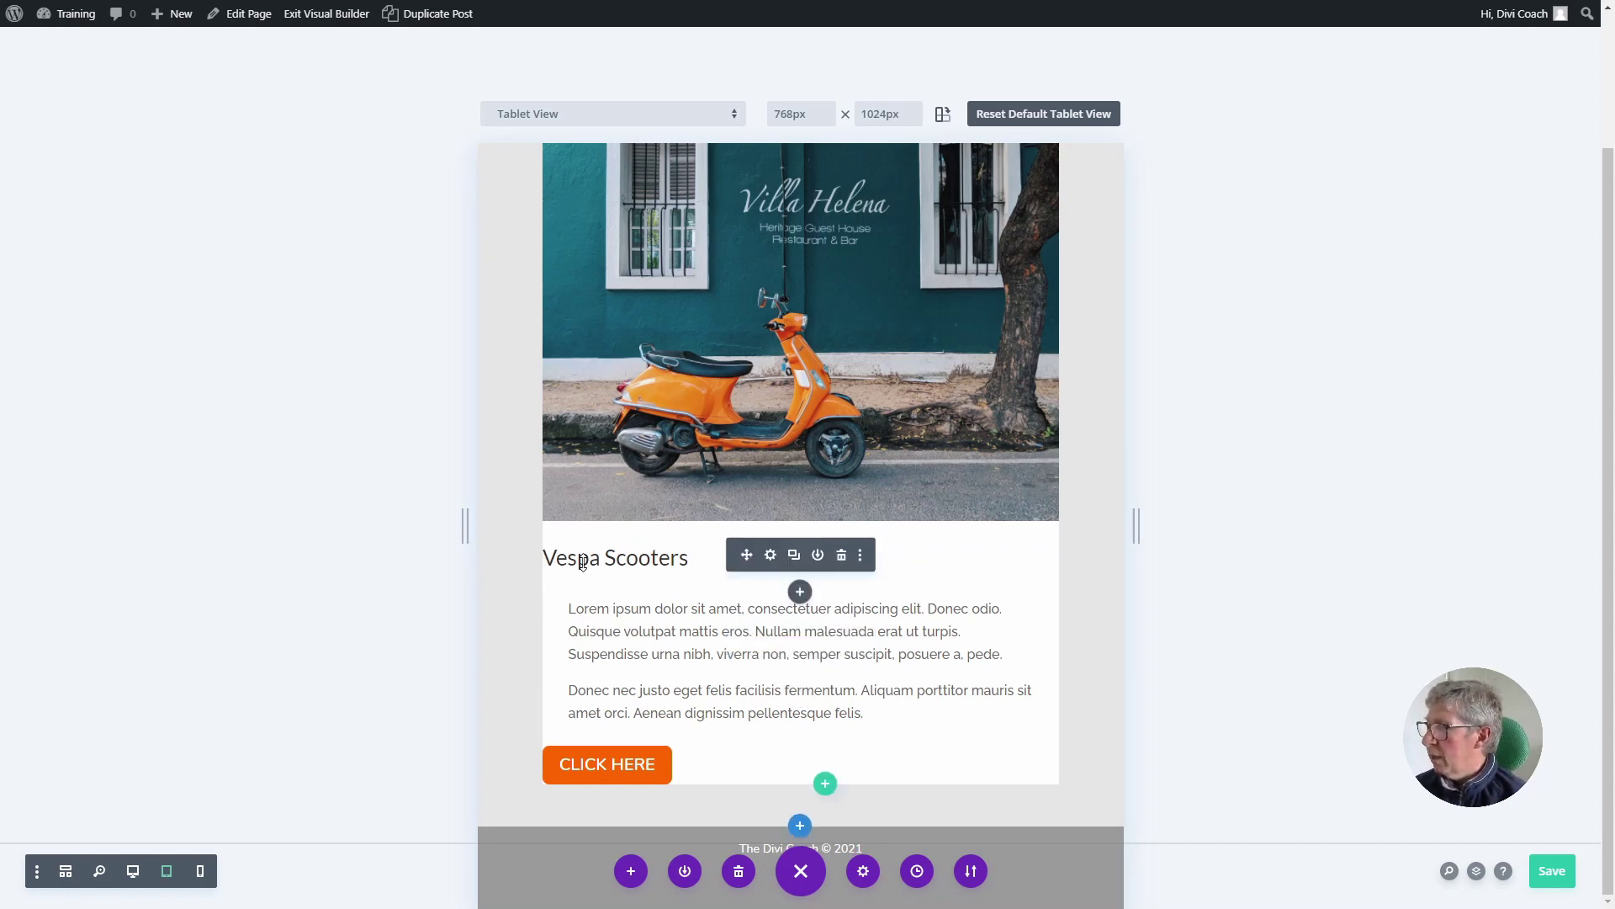
click(771, 556)
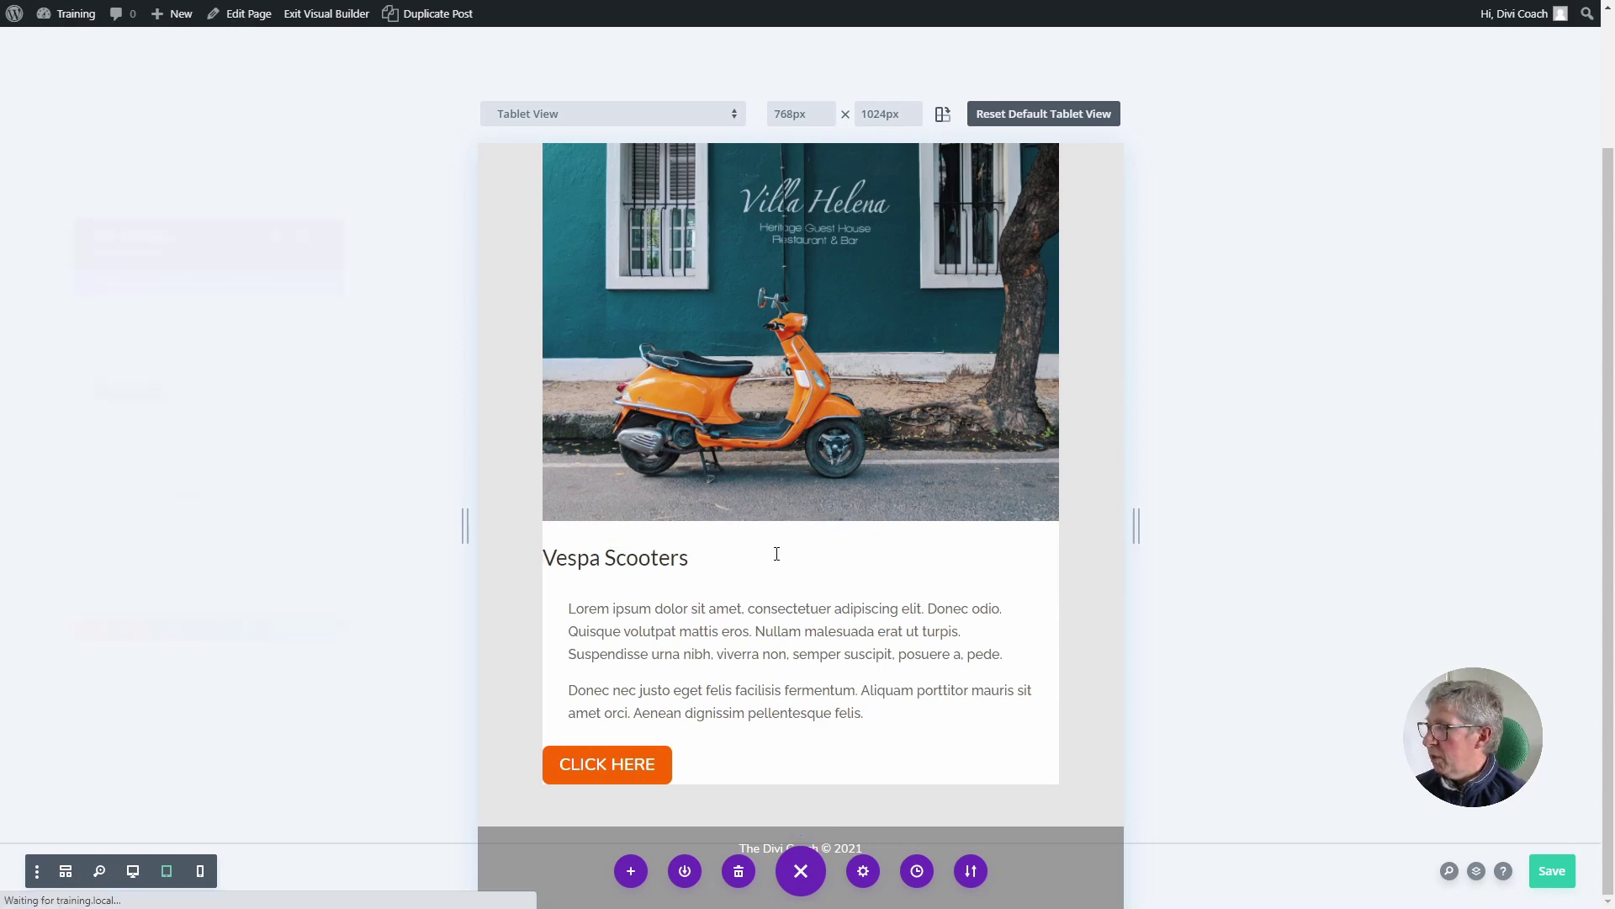
click(179, 261)
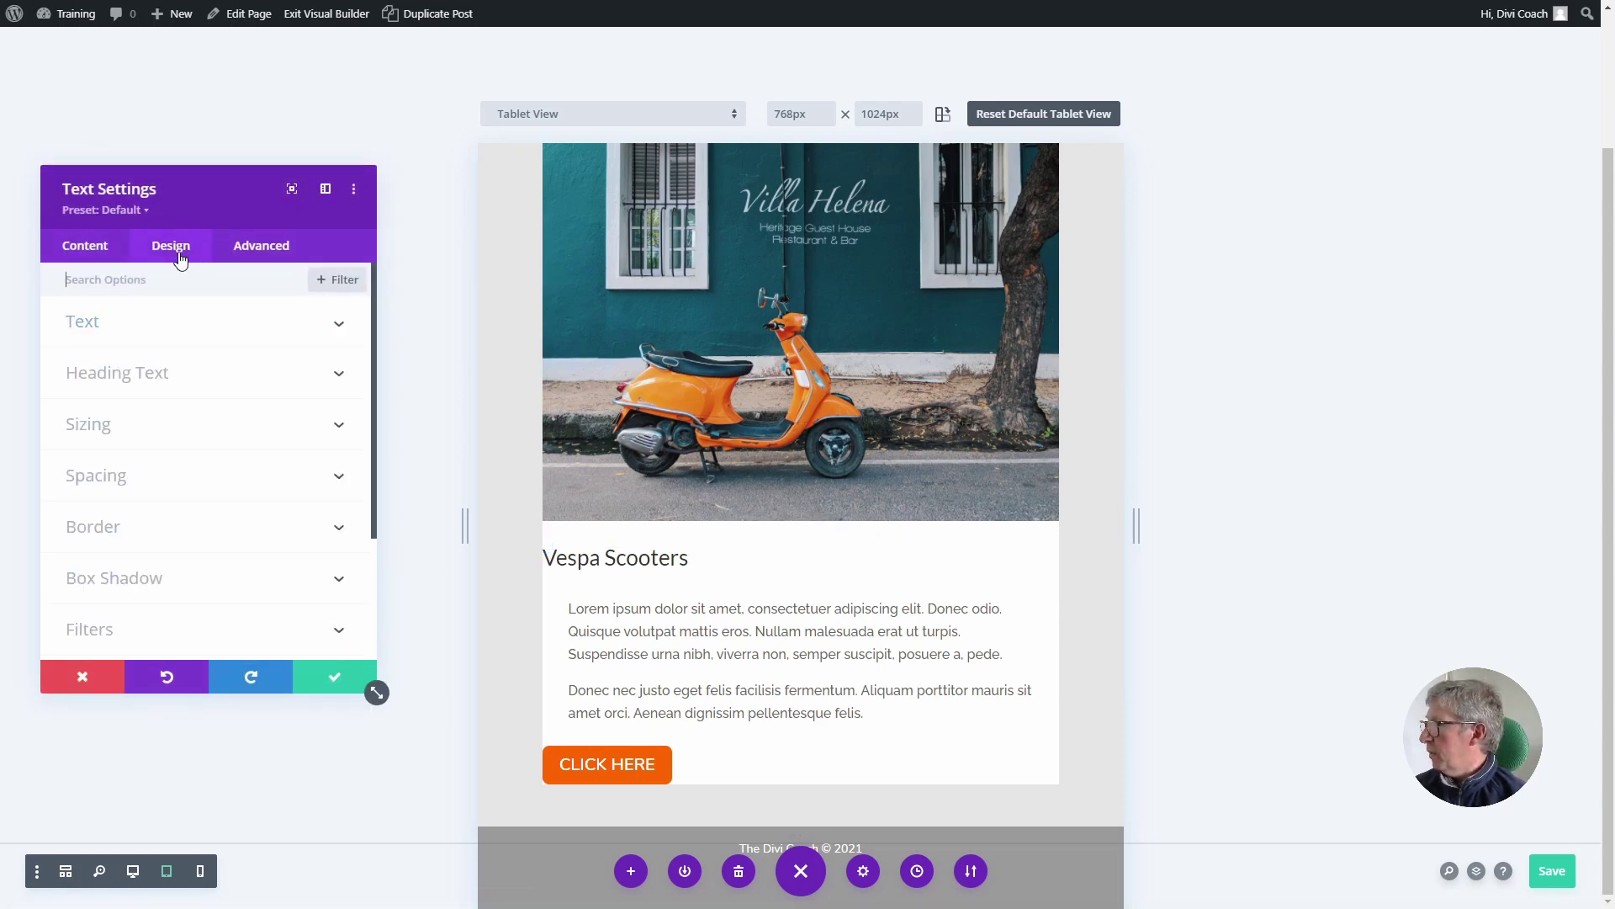
click(107, 477)
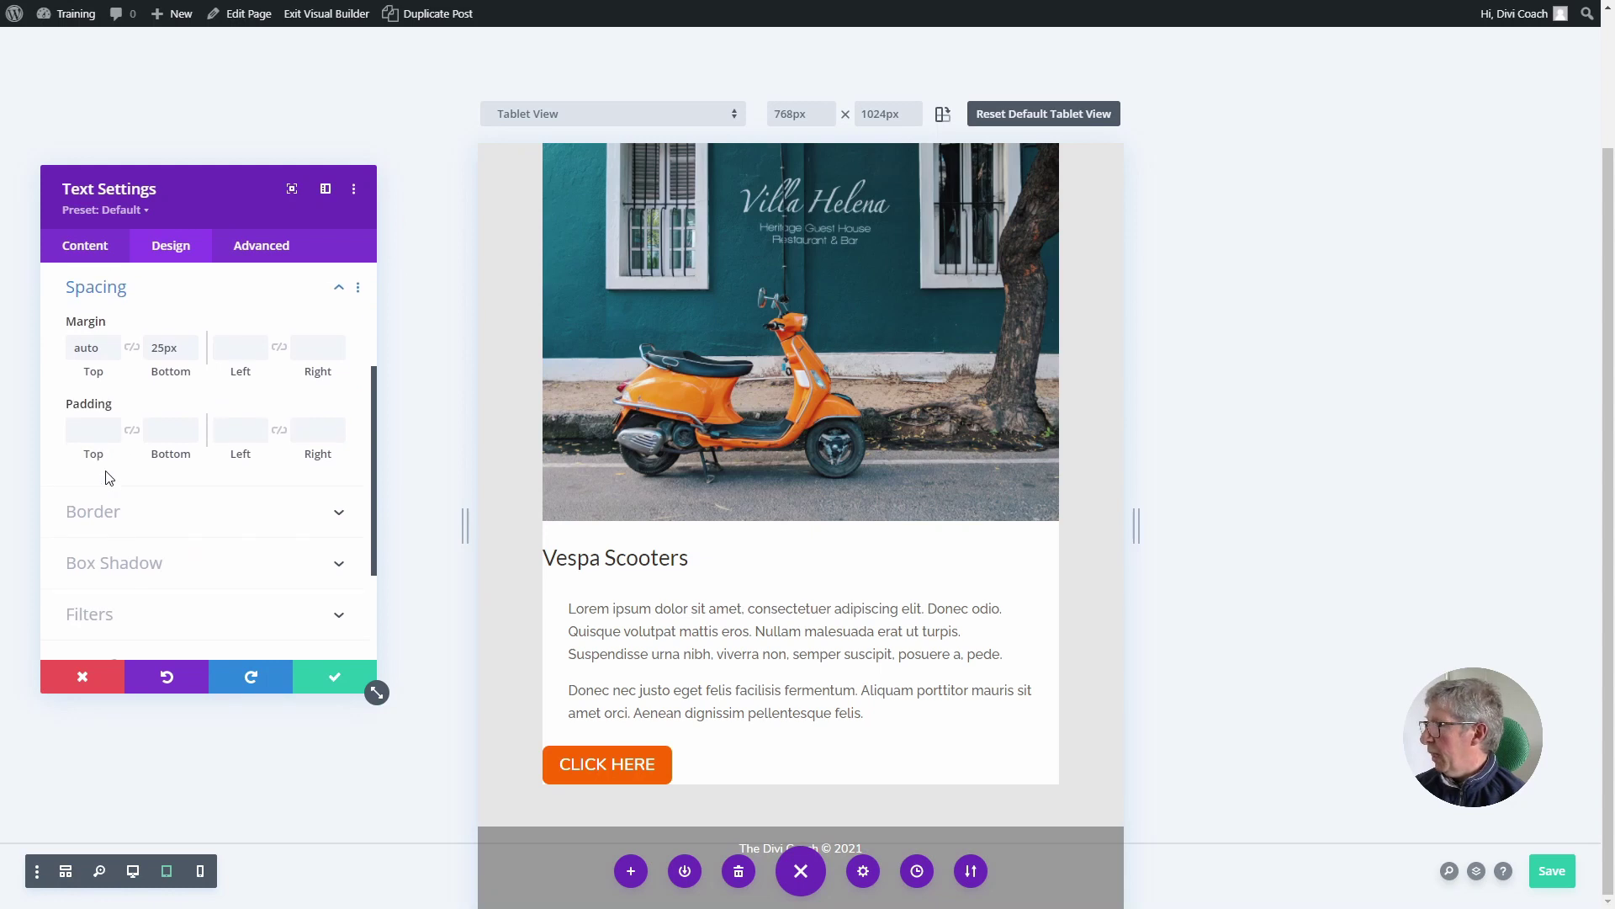
mouse_move(148, 324)
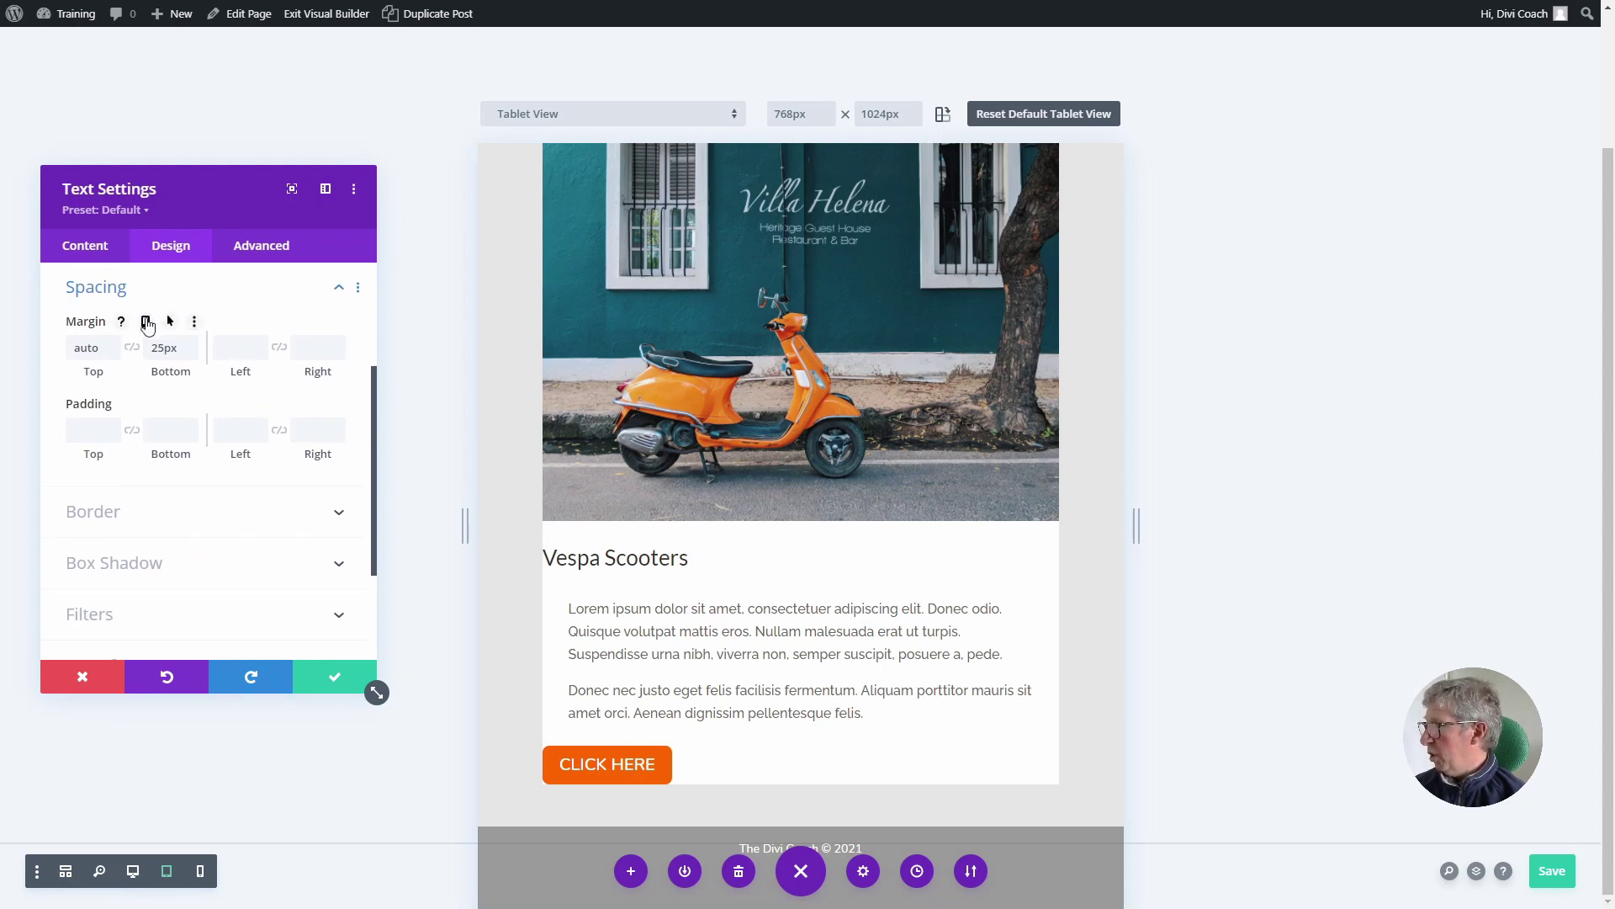
click(147, 323)
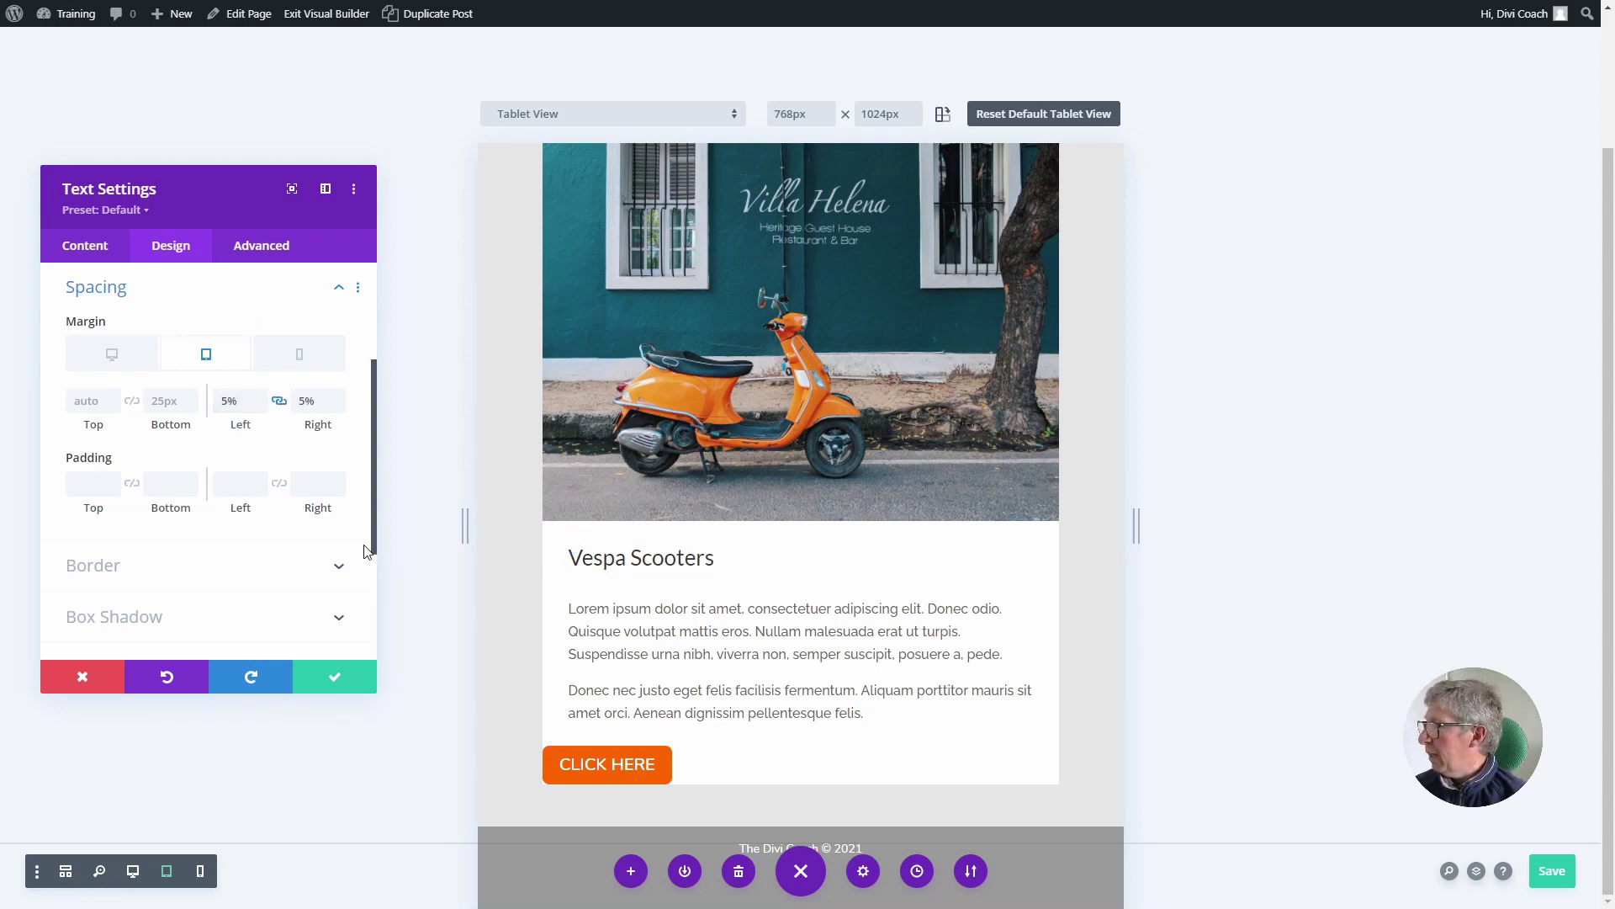
Save the text module's margins, then give the CLICK HERE button a 5% tablet bottom margin.
click(336, 678)
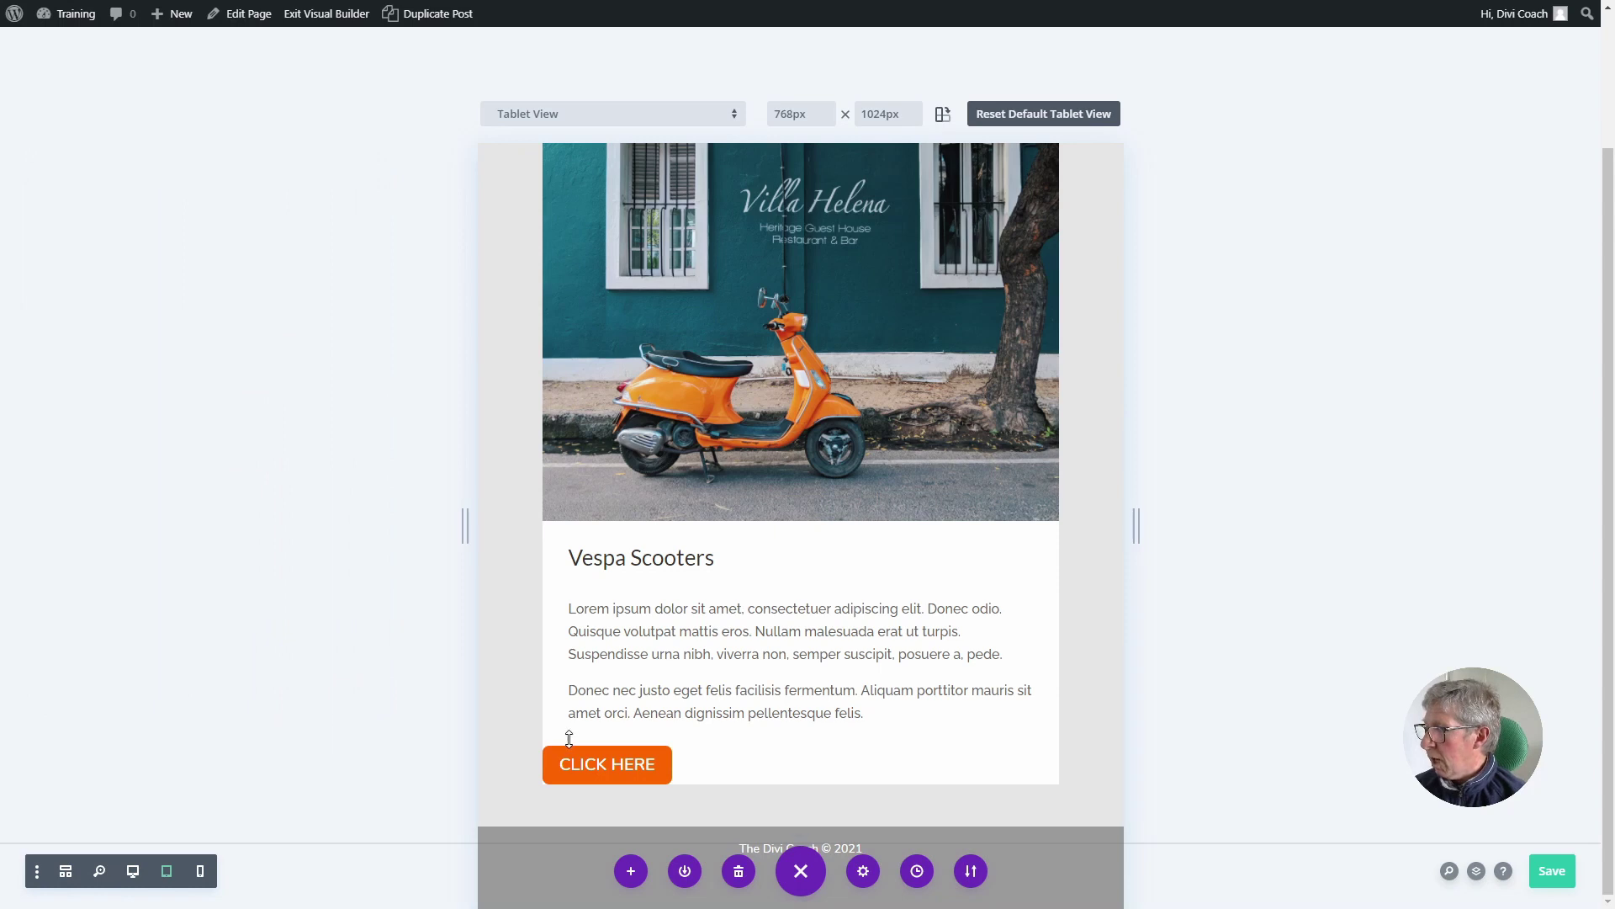
click(773, 759)
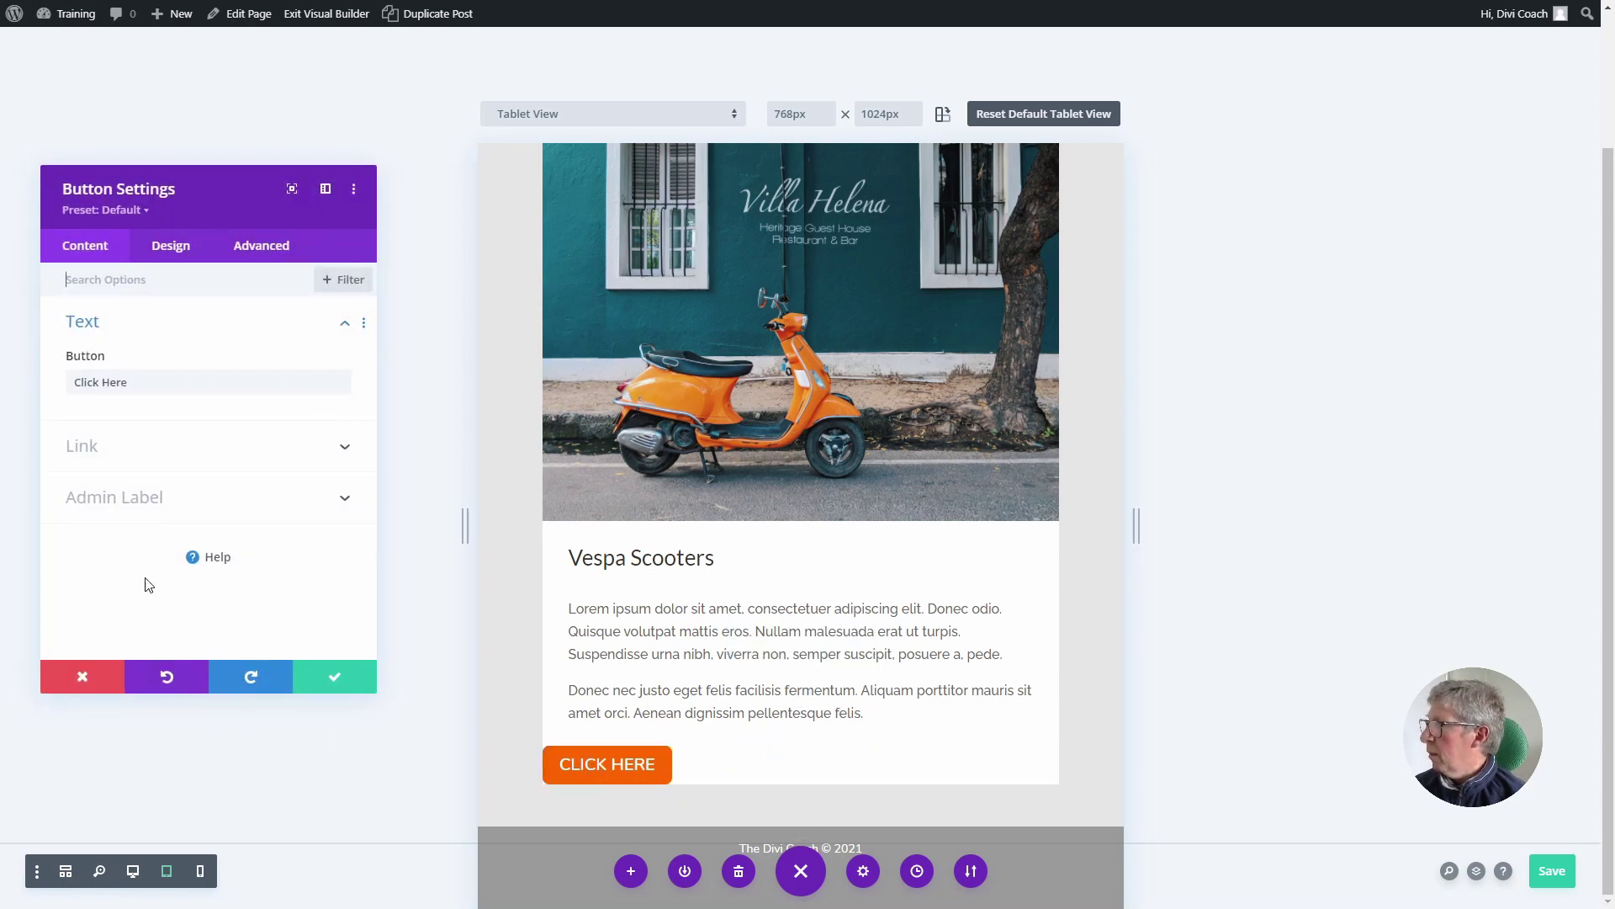
click(171, 249)
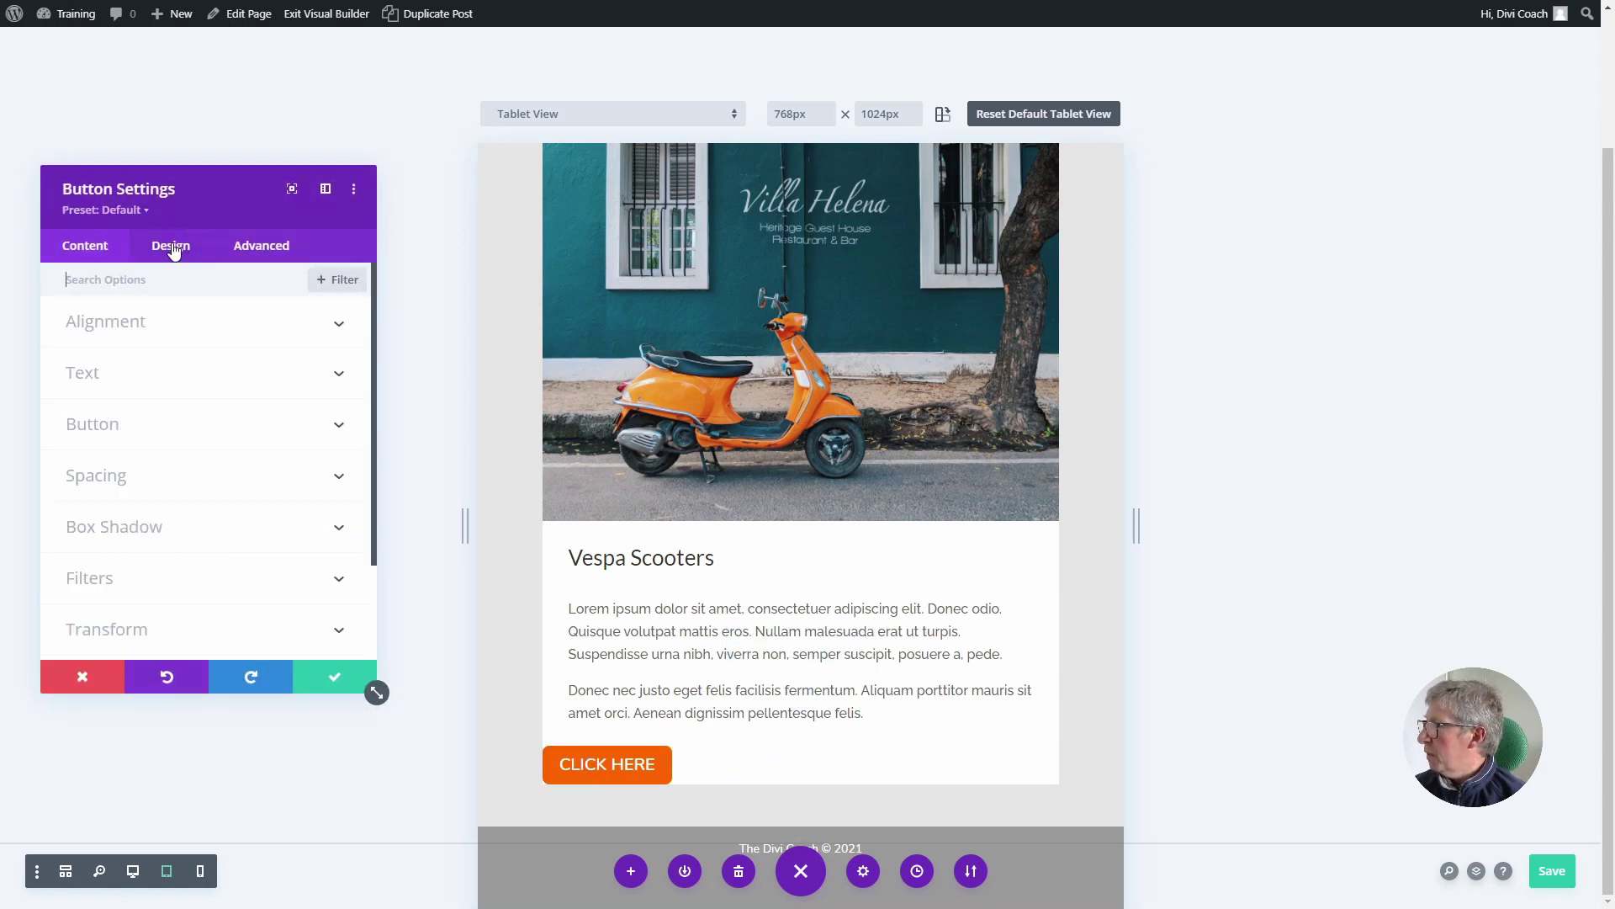
click(106, 481)
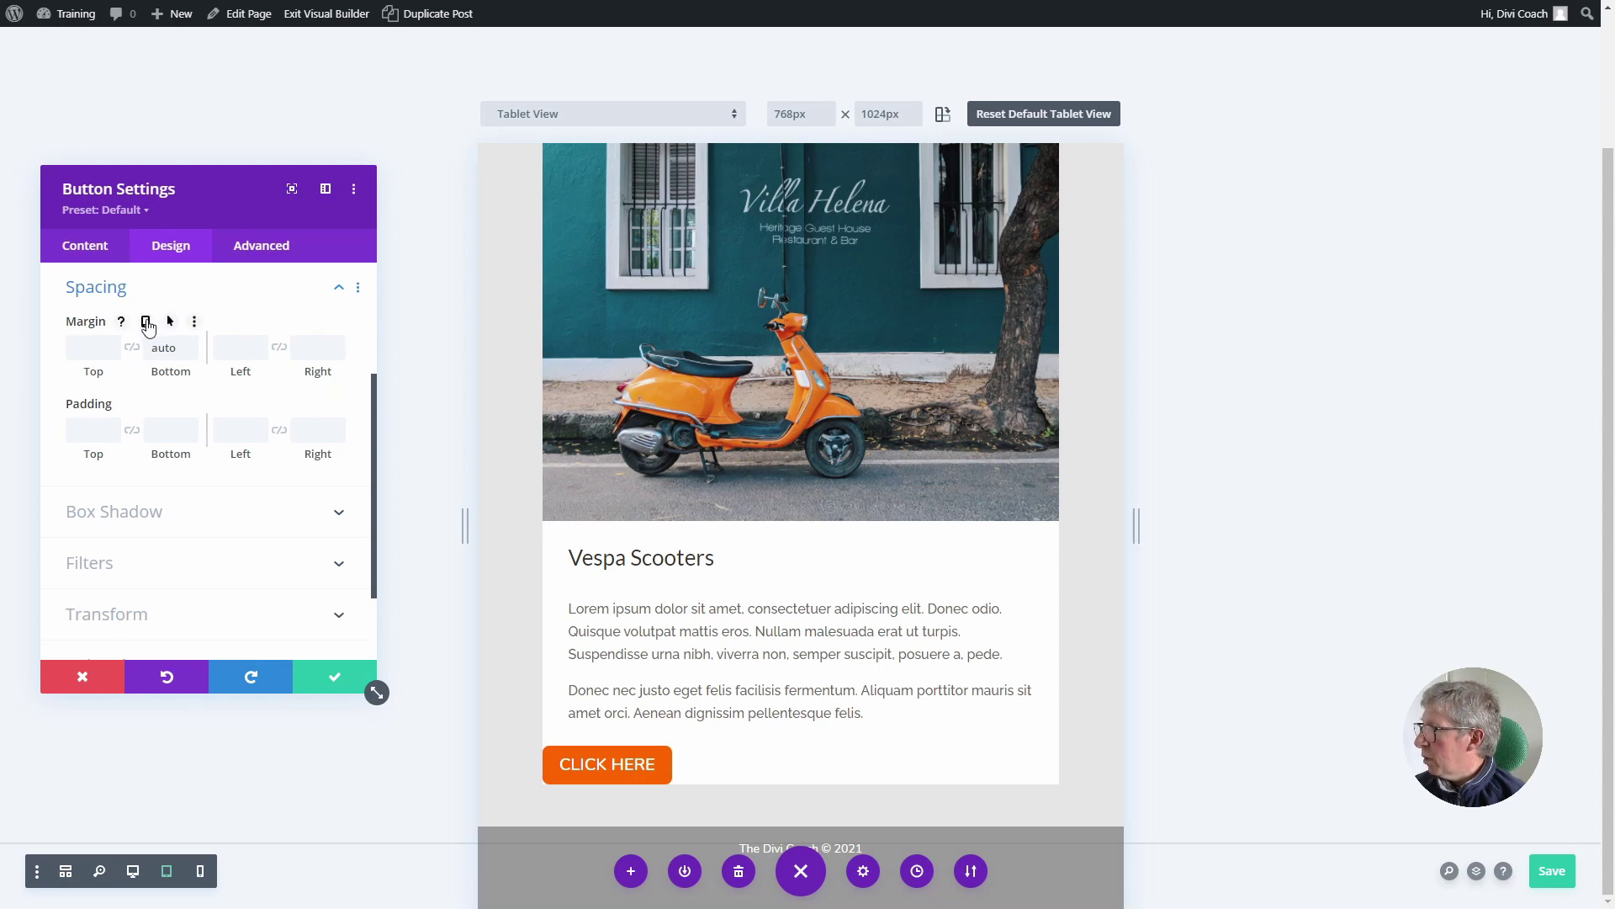
click(146, 323)
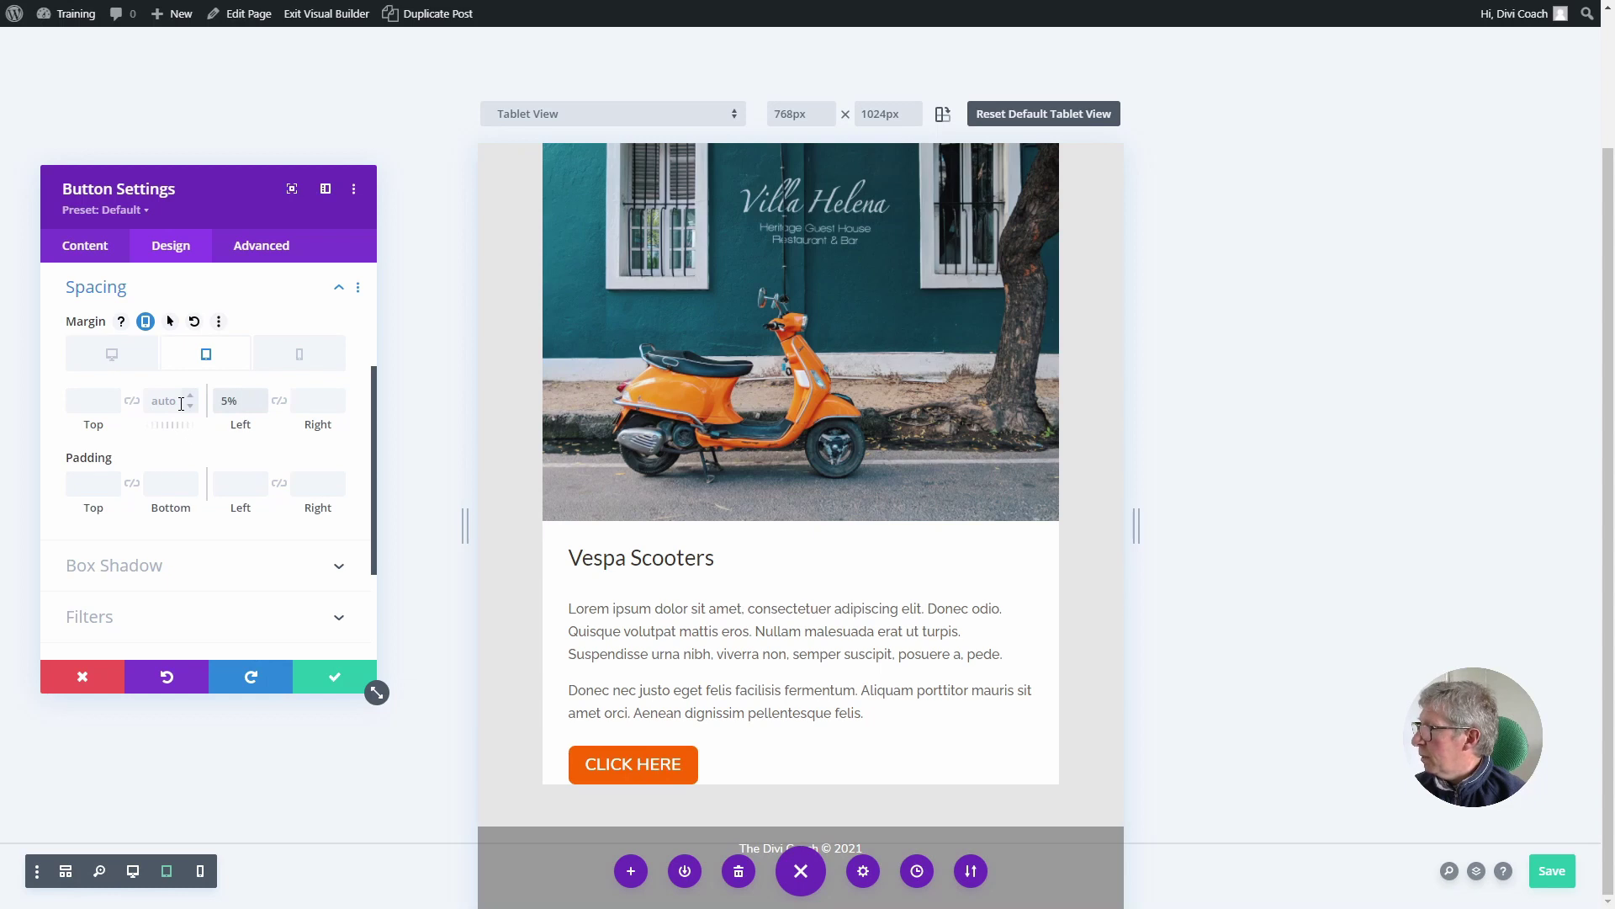
click(146, 405)
text(5)
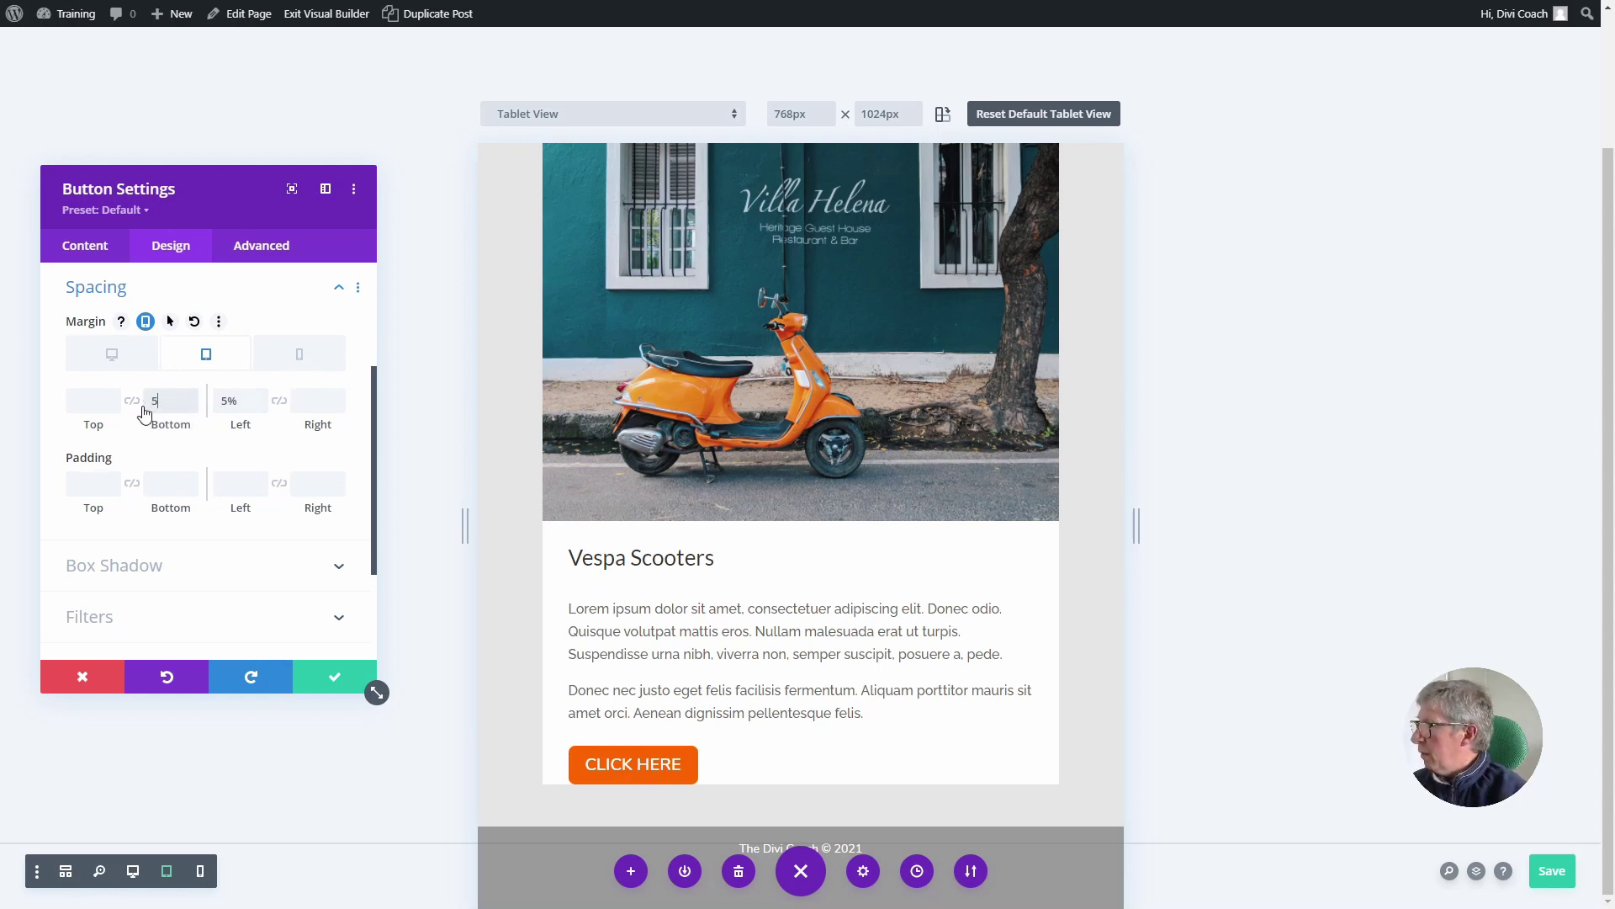
text(%)
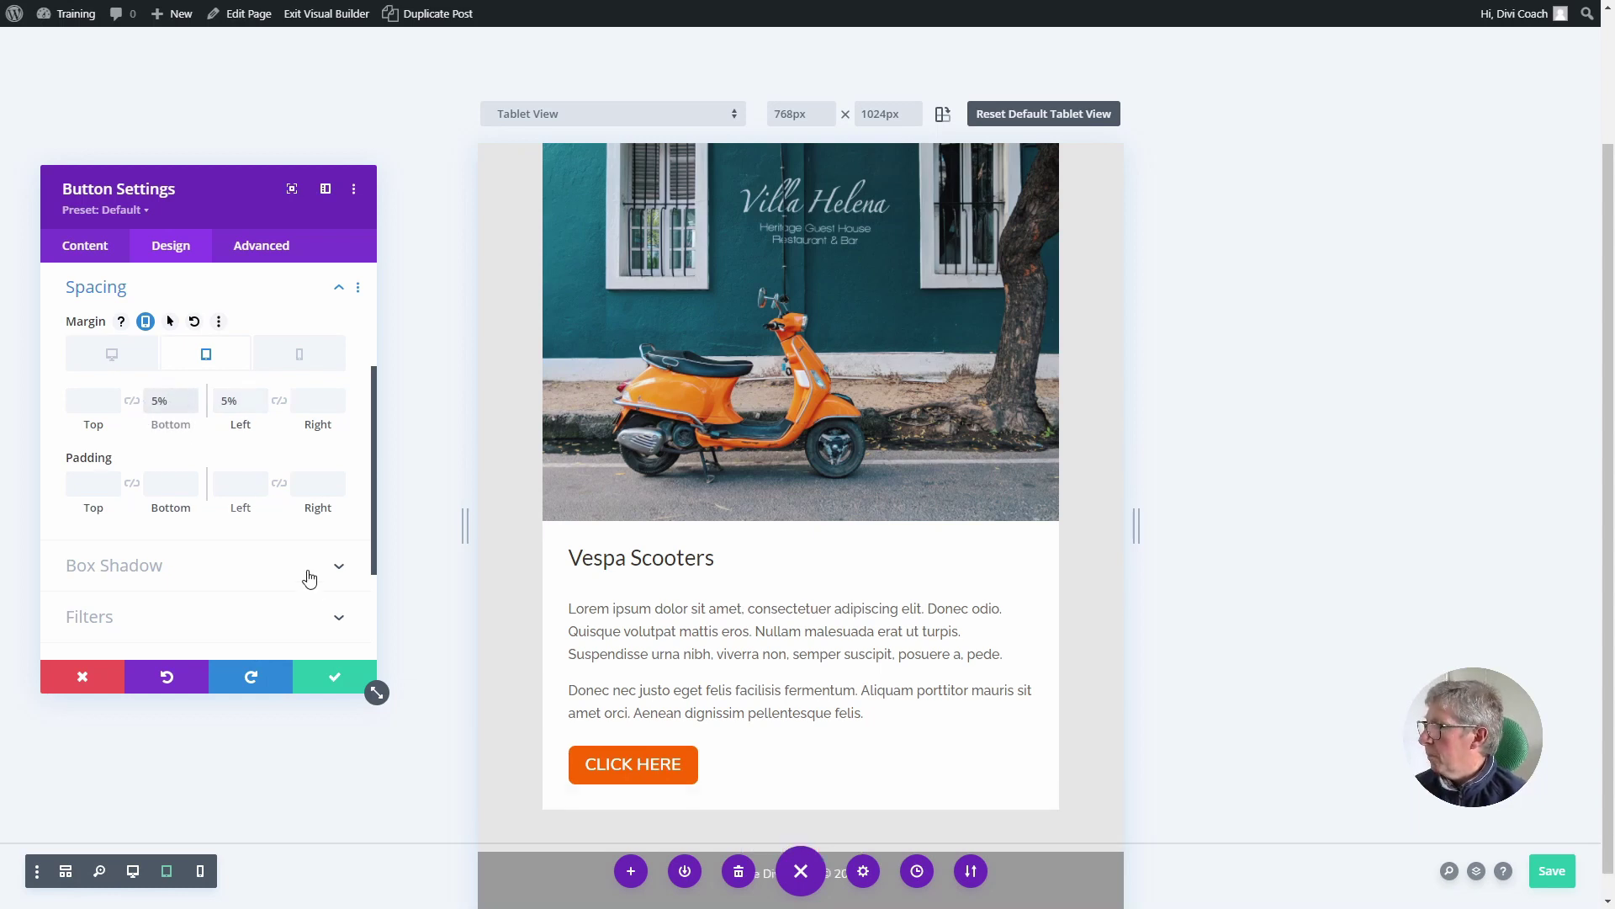
click(206, 351)
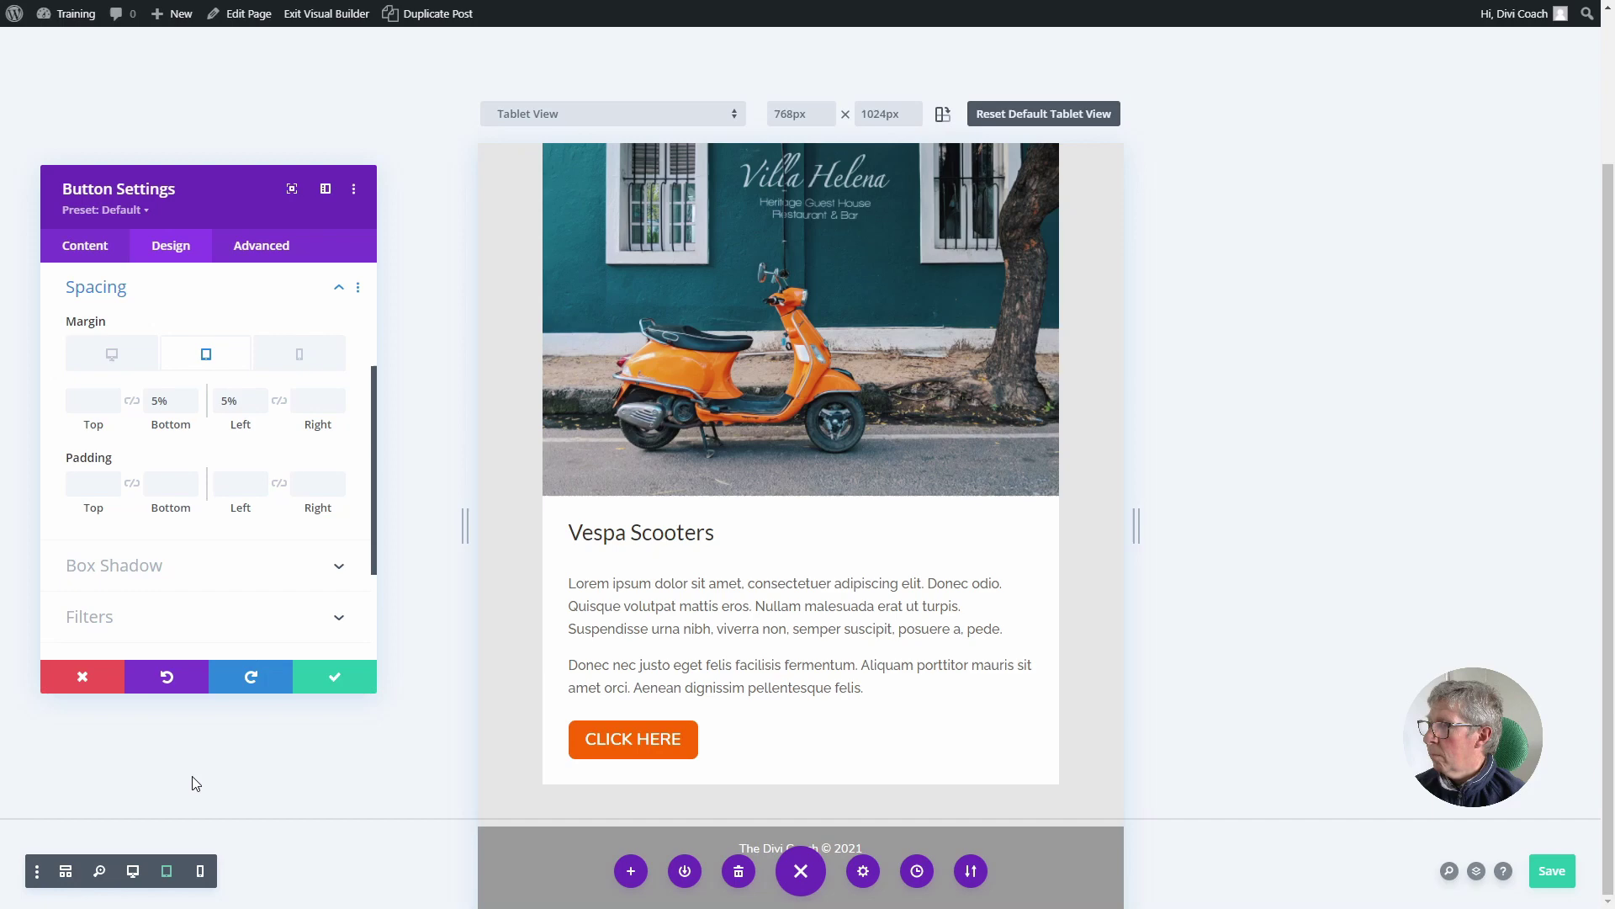
Set the CLICK HERE button's phone text size to 14px, then return to desktop preview.
click(300, 354)
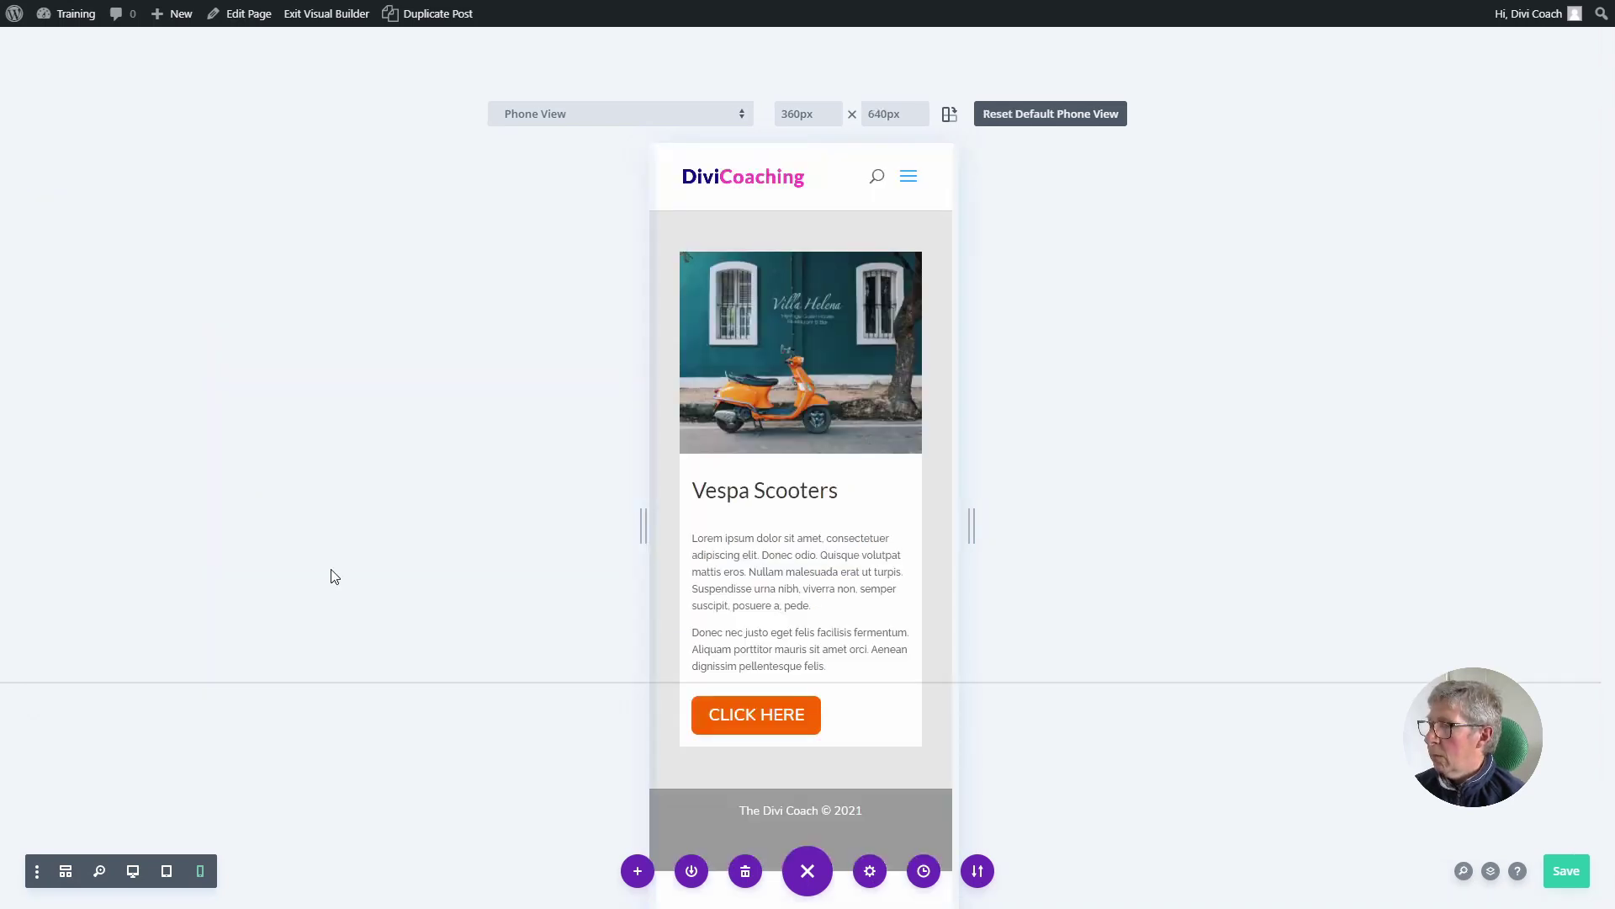
mouse_move(804, 740)
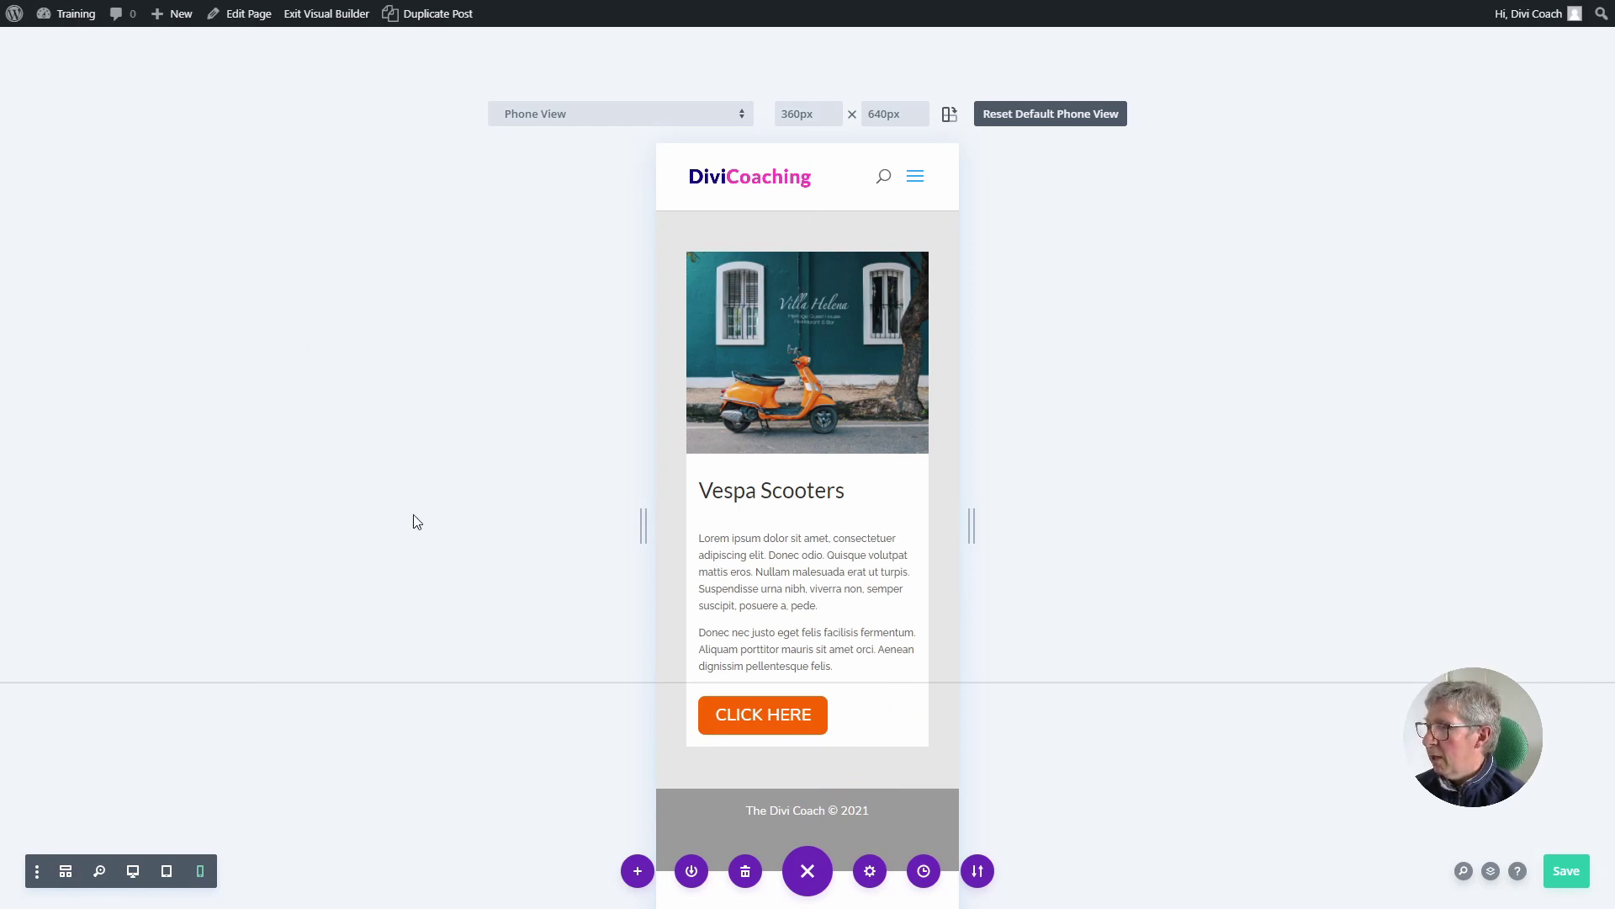
click(770, 717)
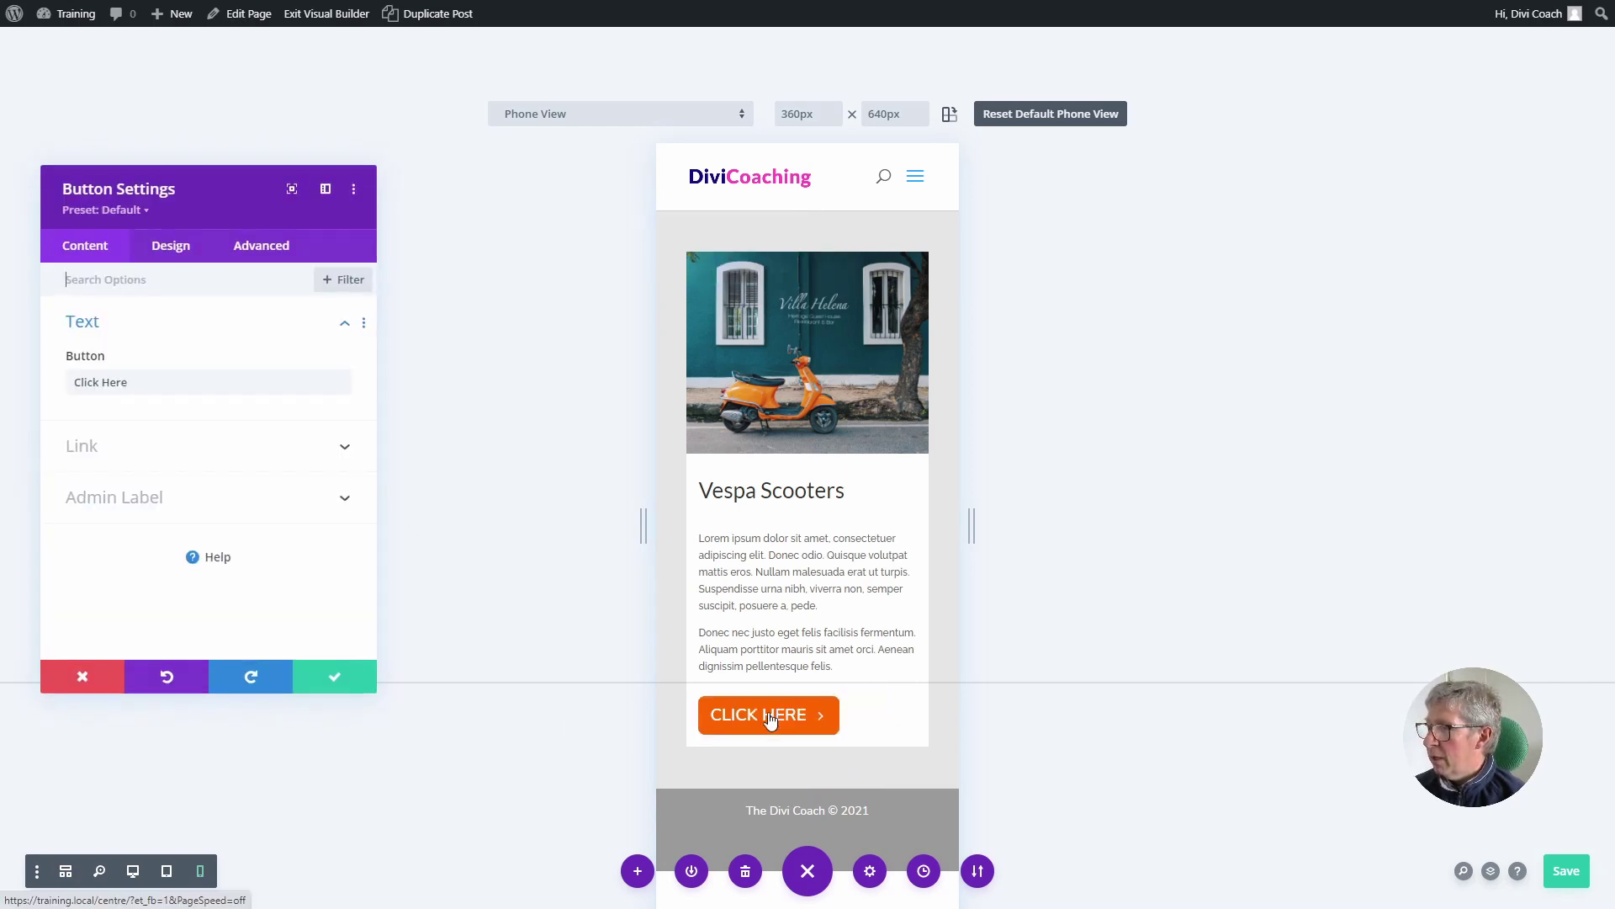
click(177, 253)
click(87, 372)
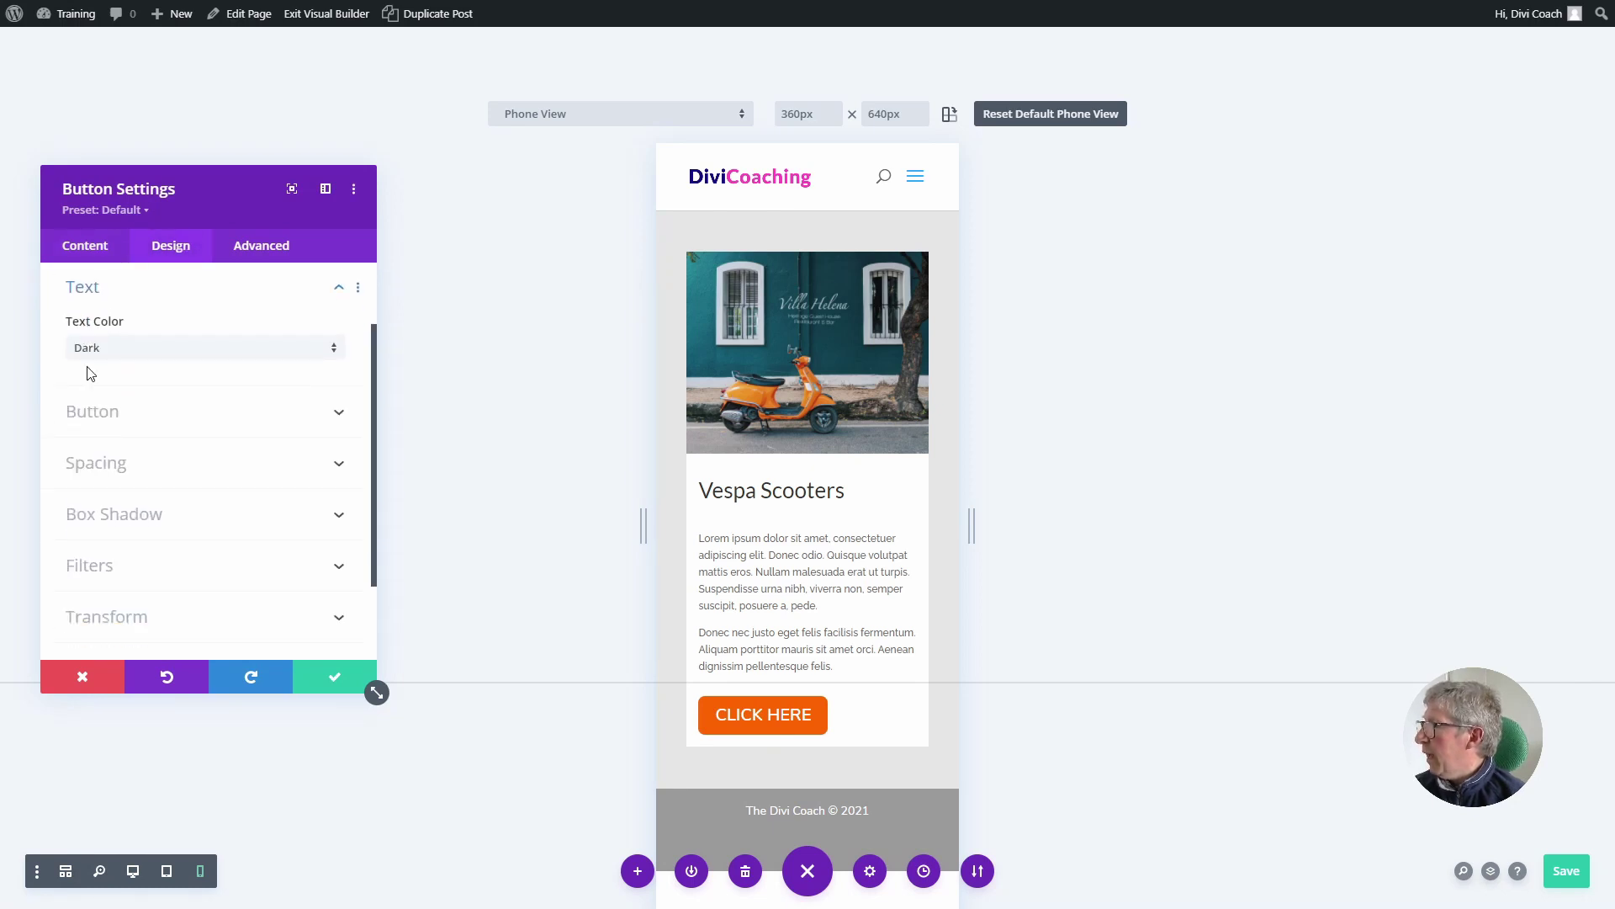
click(94, 411)
scroll(216, 538, down, 3)
scroll(217, 521, up, 3)
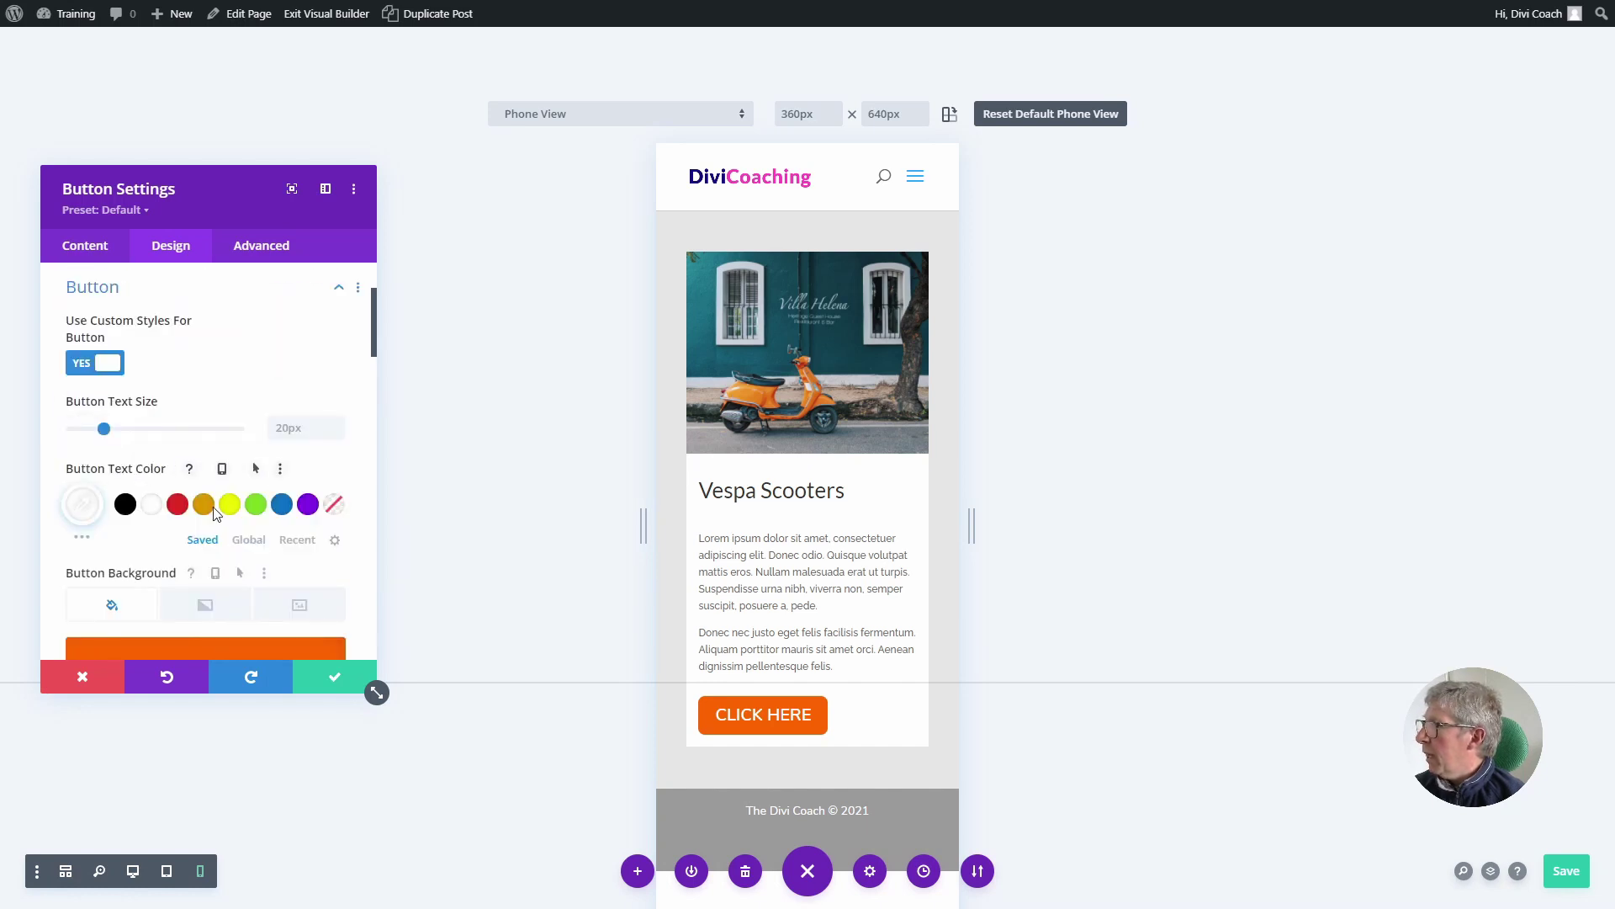
click(196, 402)
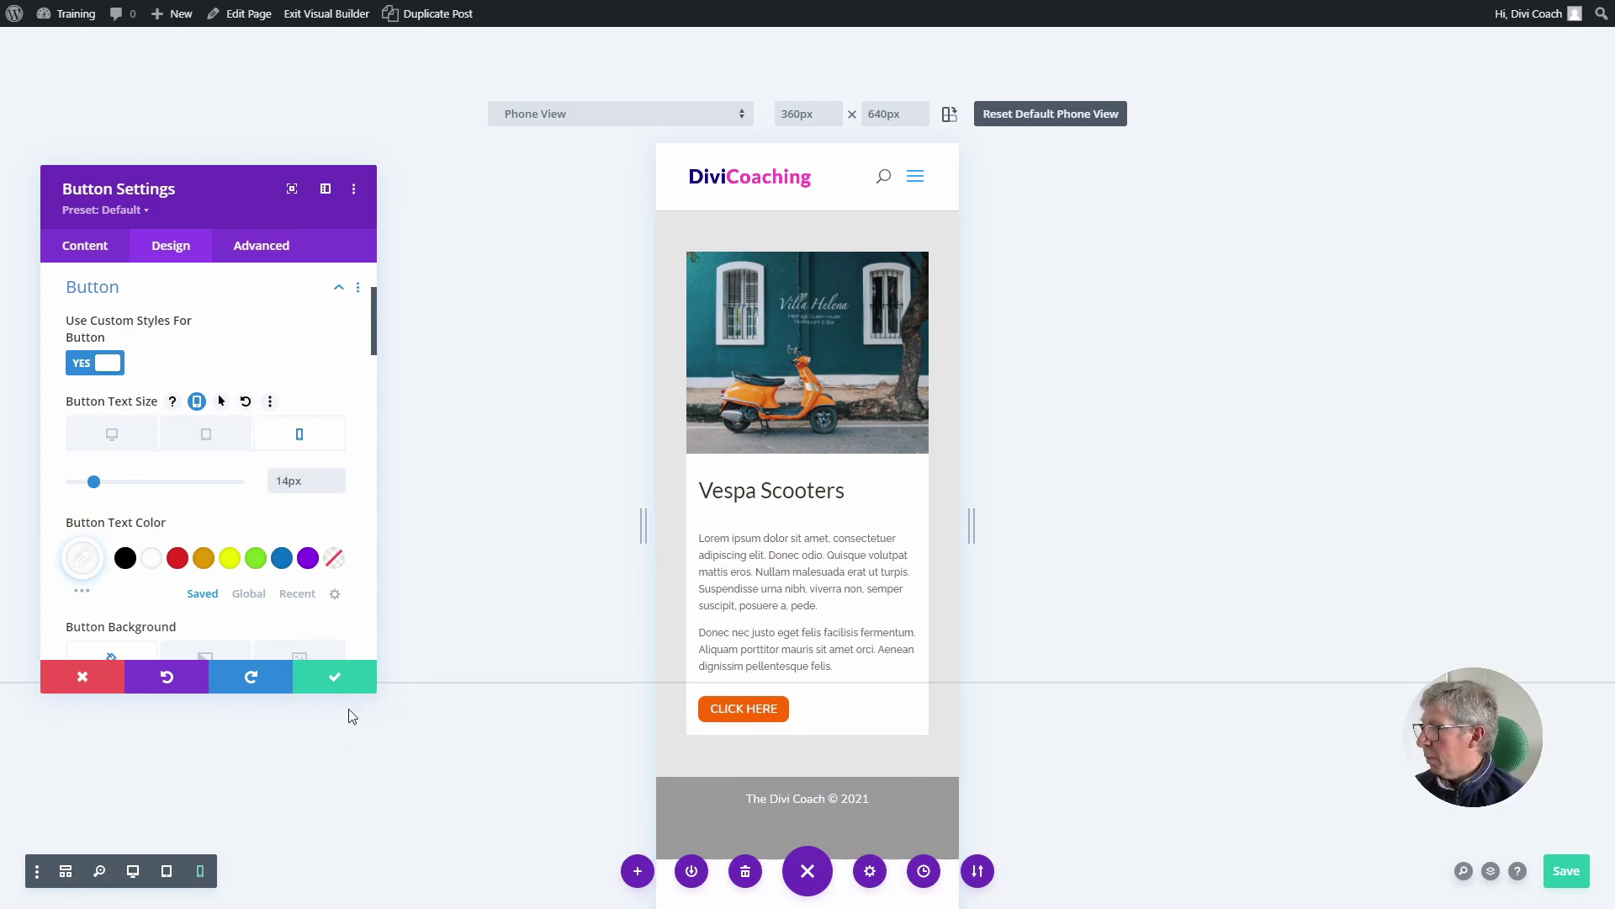
click(337, 678)
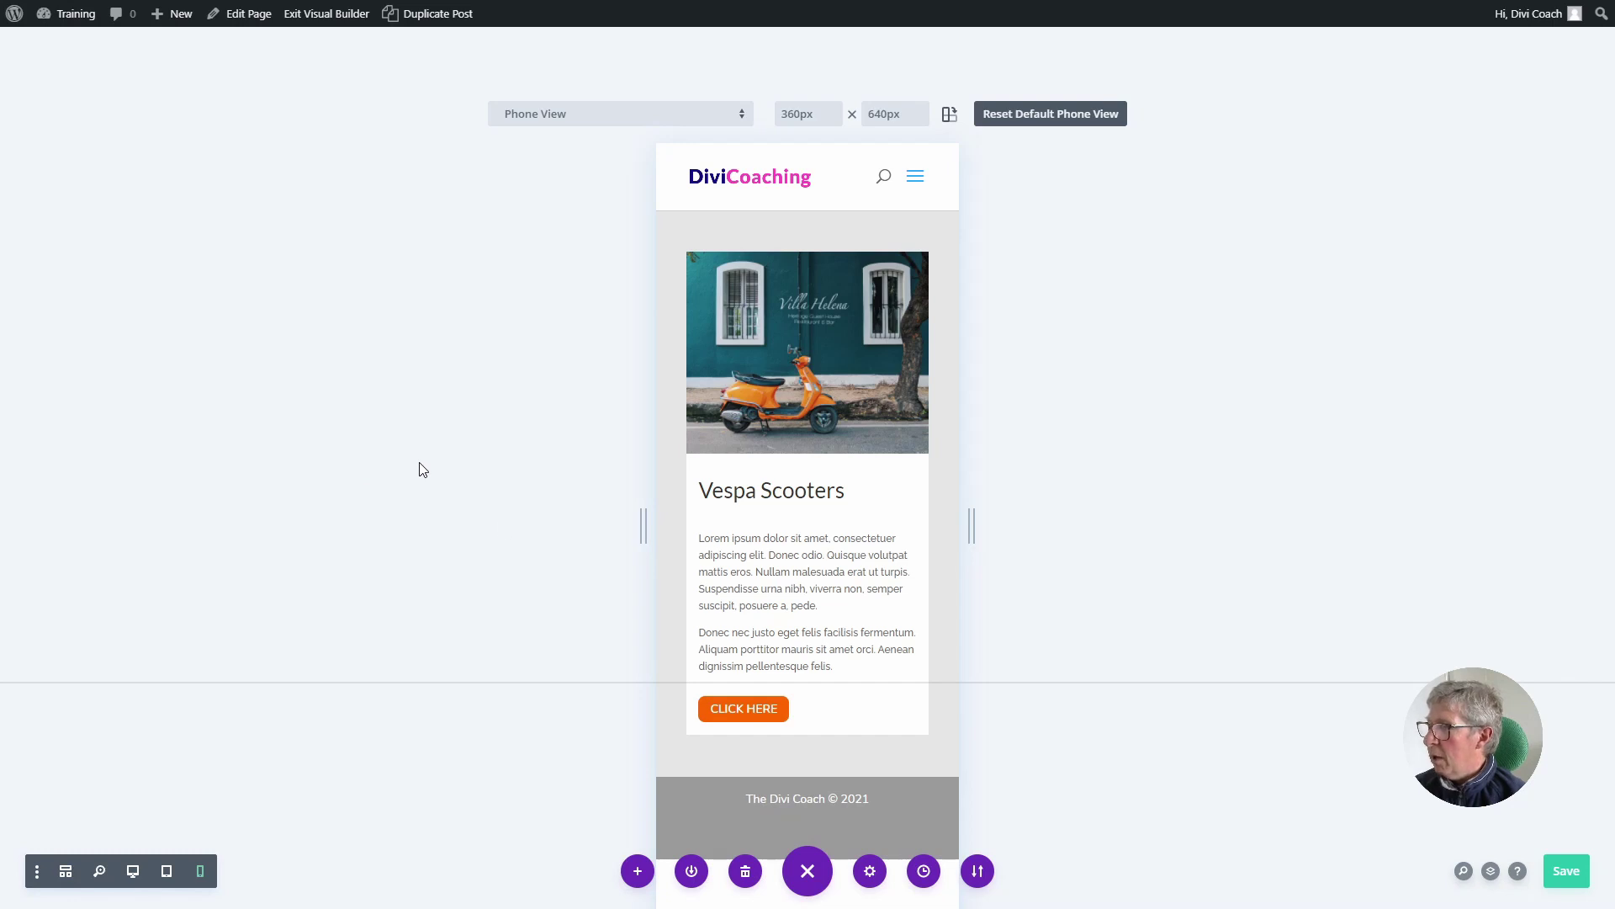
click(133, 870)
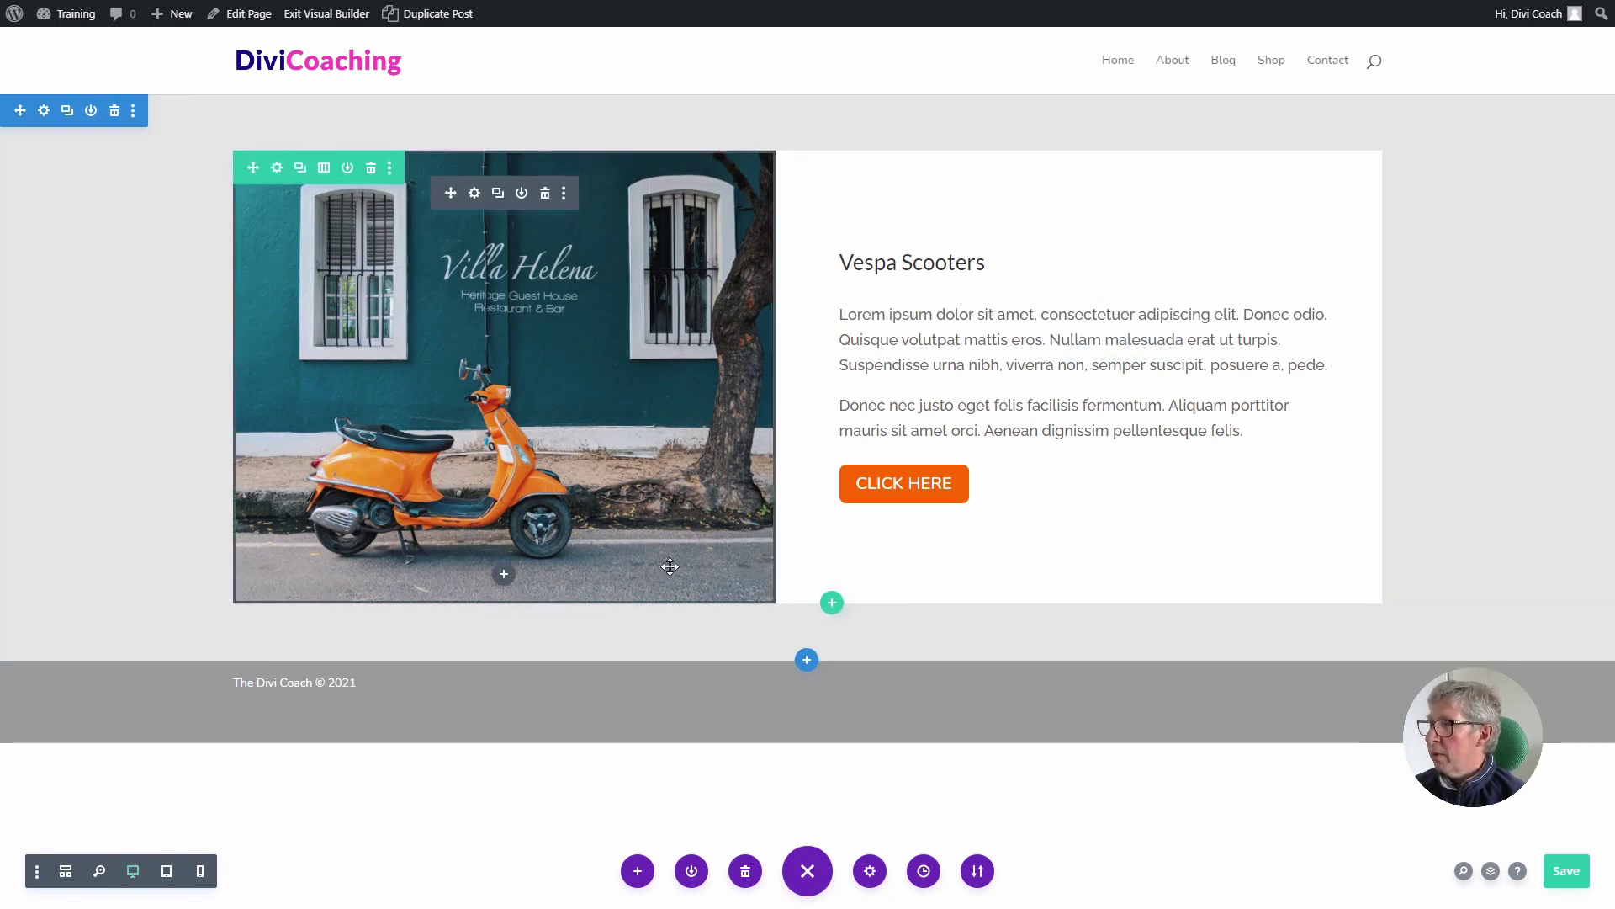
Preview the scooter row at tablet and phone widths, then go back to desktop.
click(168, 871)
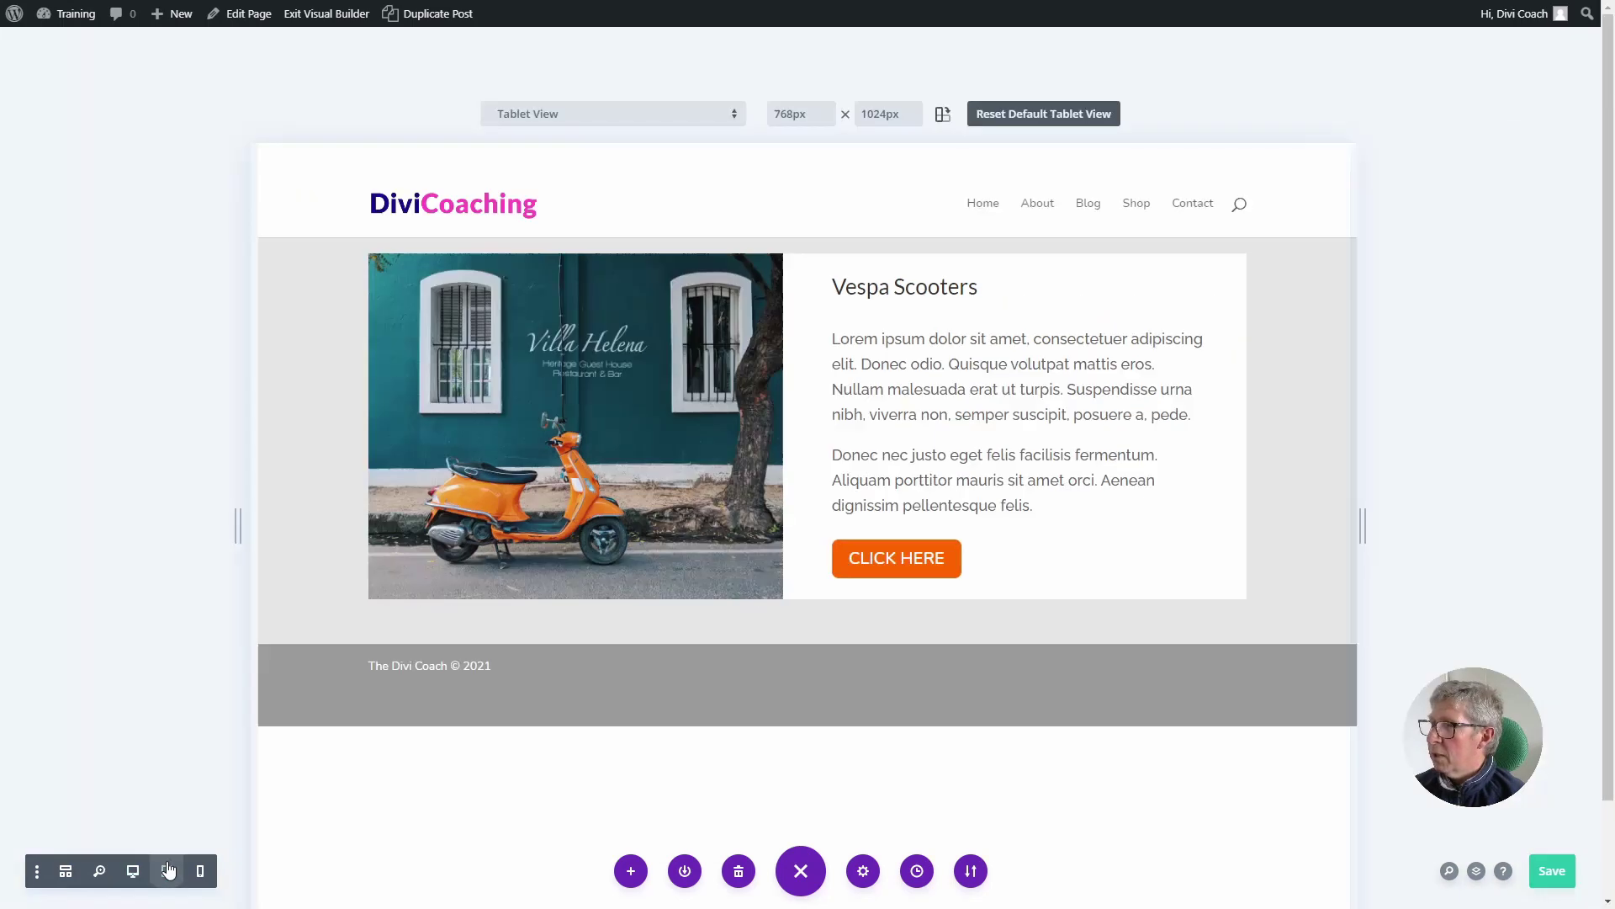
scroll(244, 638, down, 2)
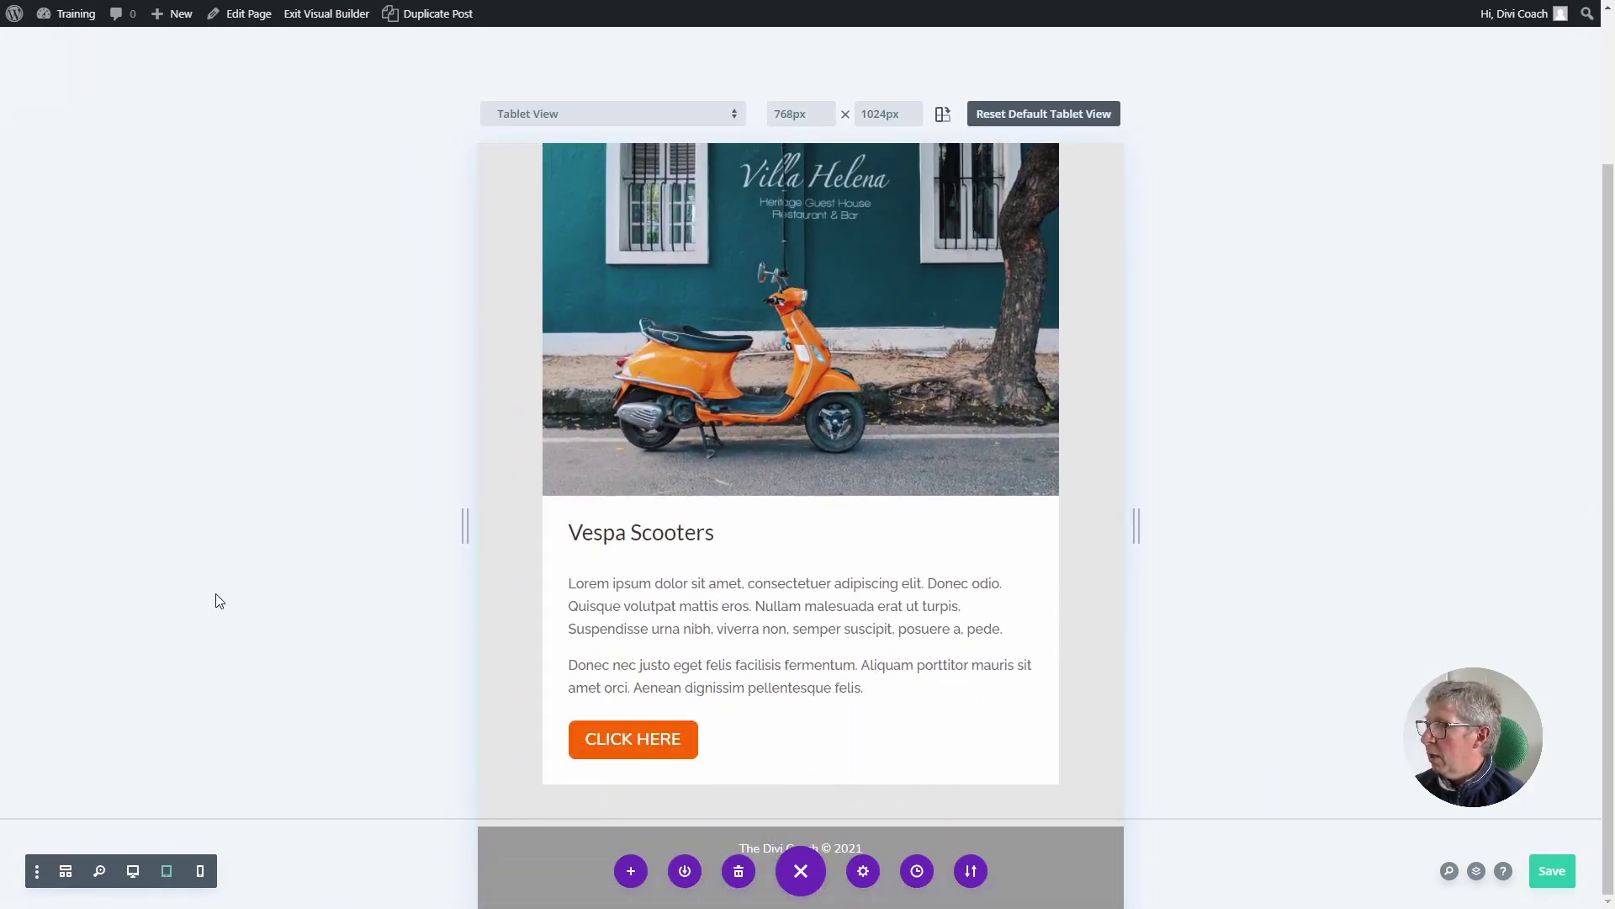
click(200, 871)
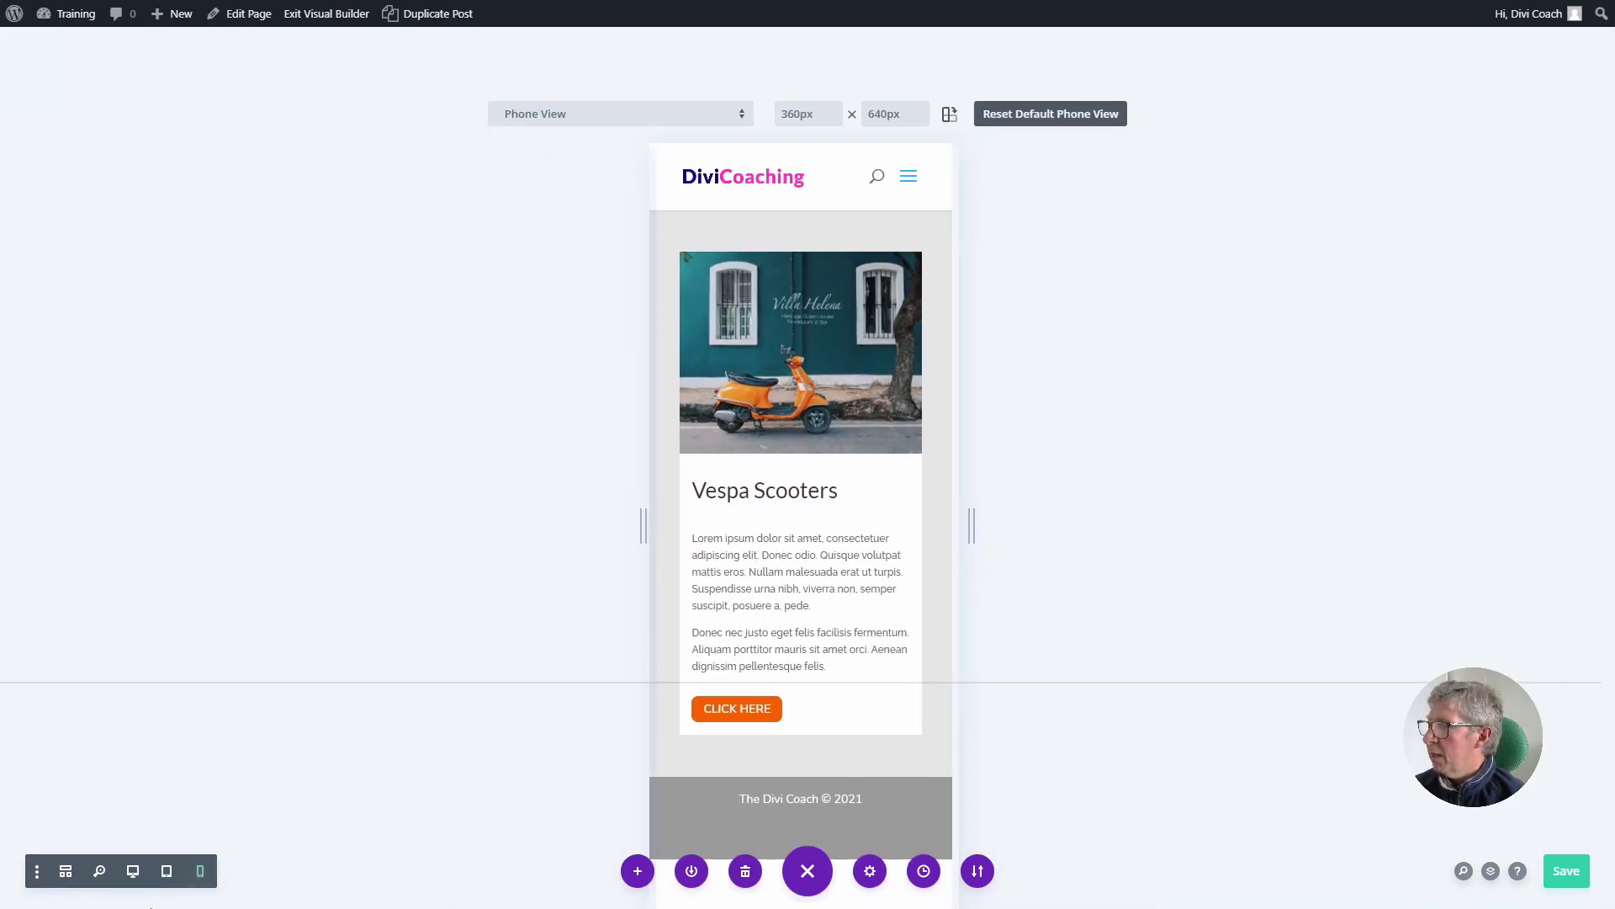
click(133, 872)
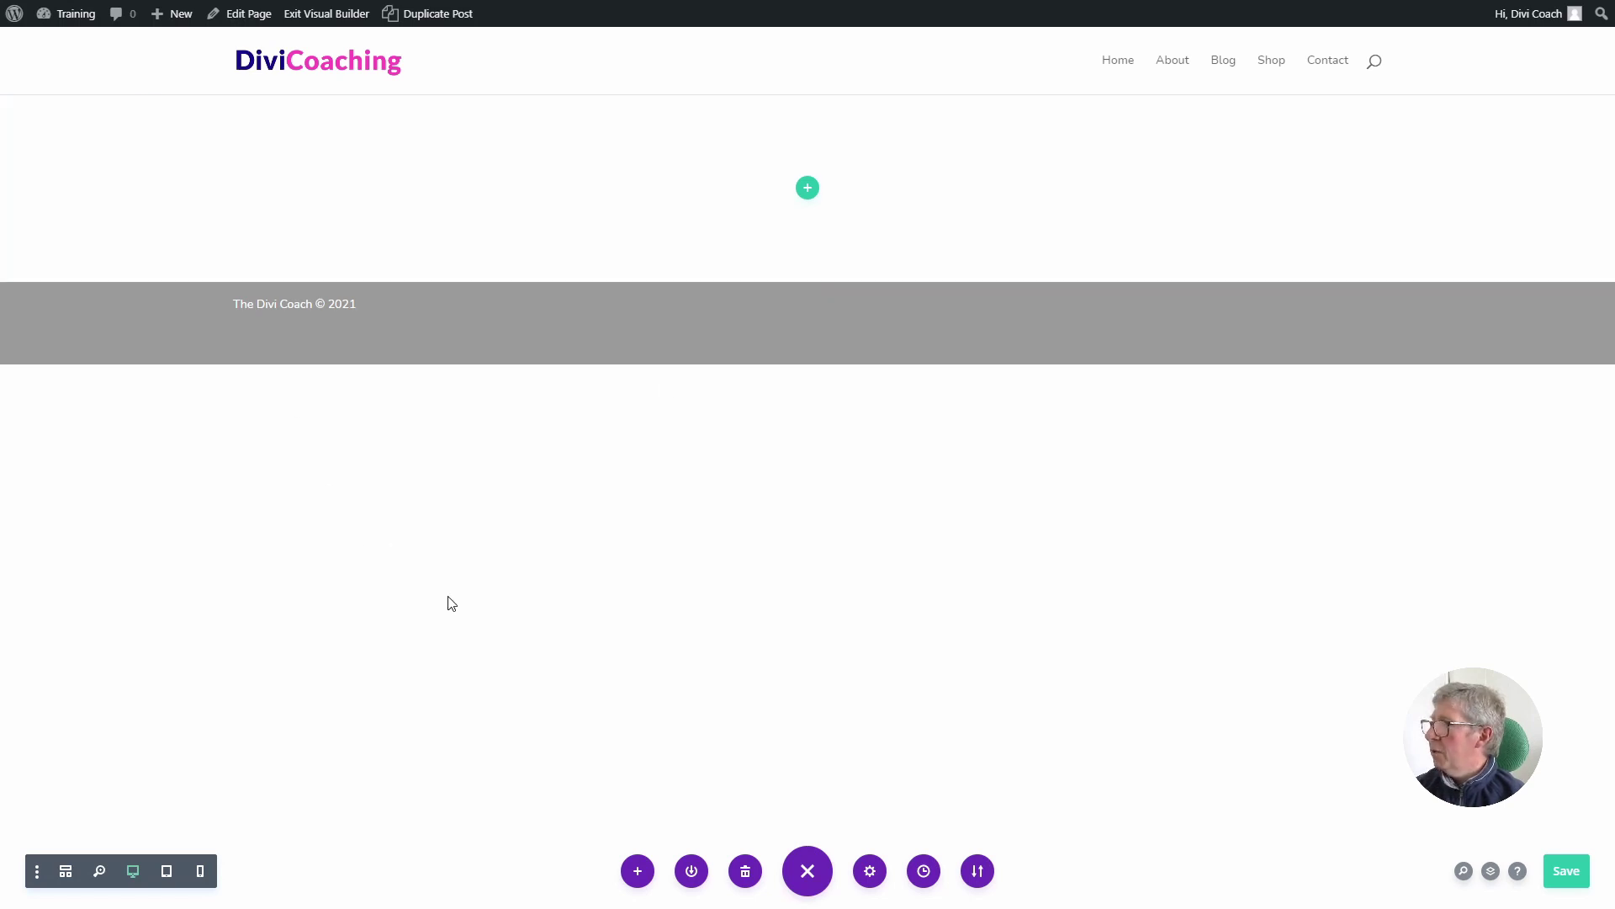
Set the new section's height to 300px.
click(43, 110)
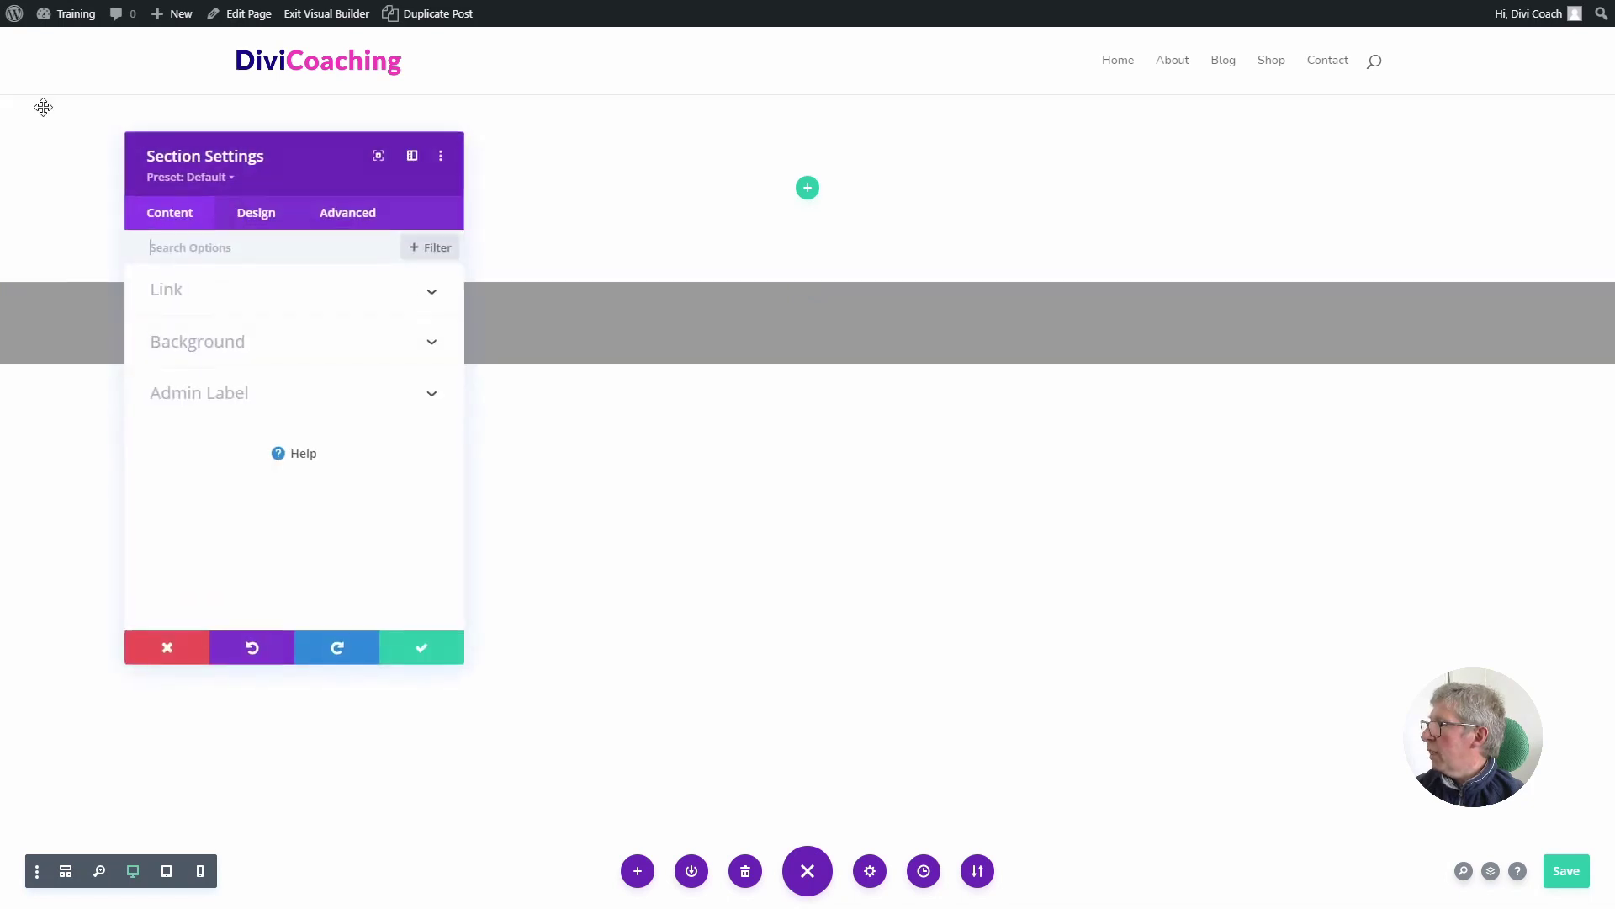
click(253, 219)
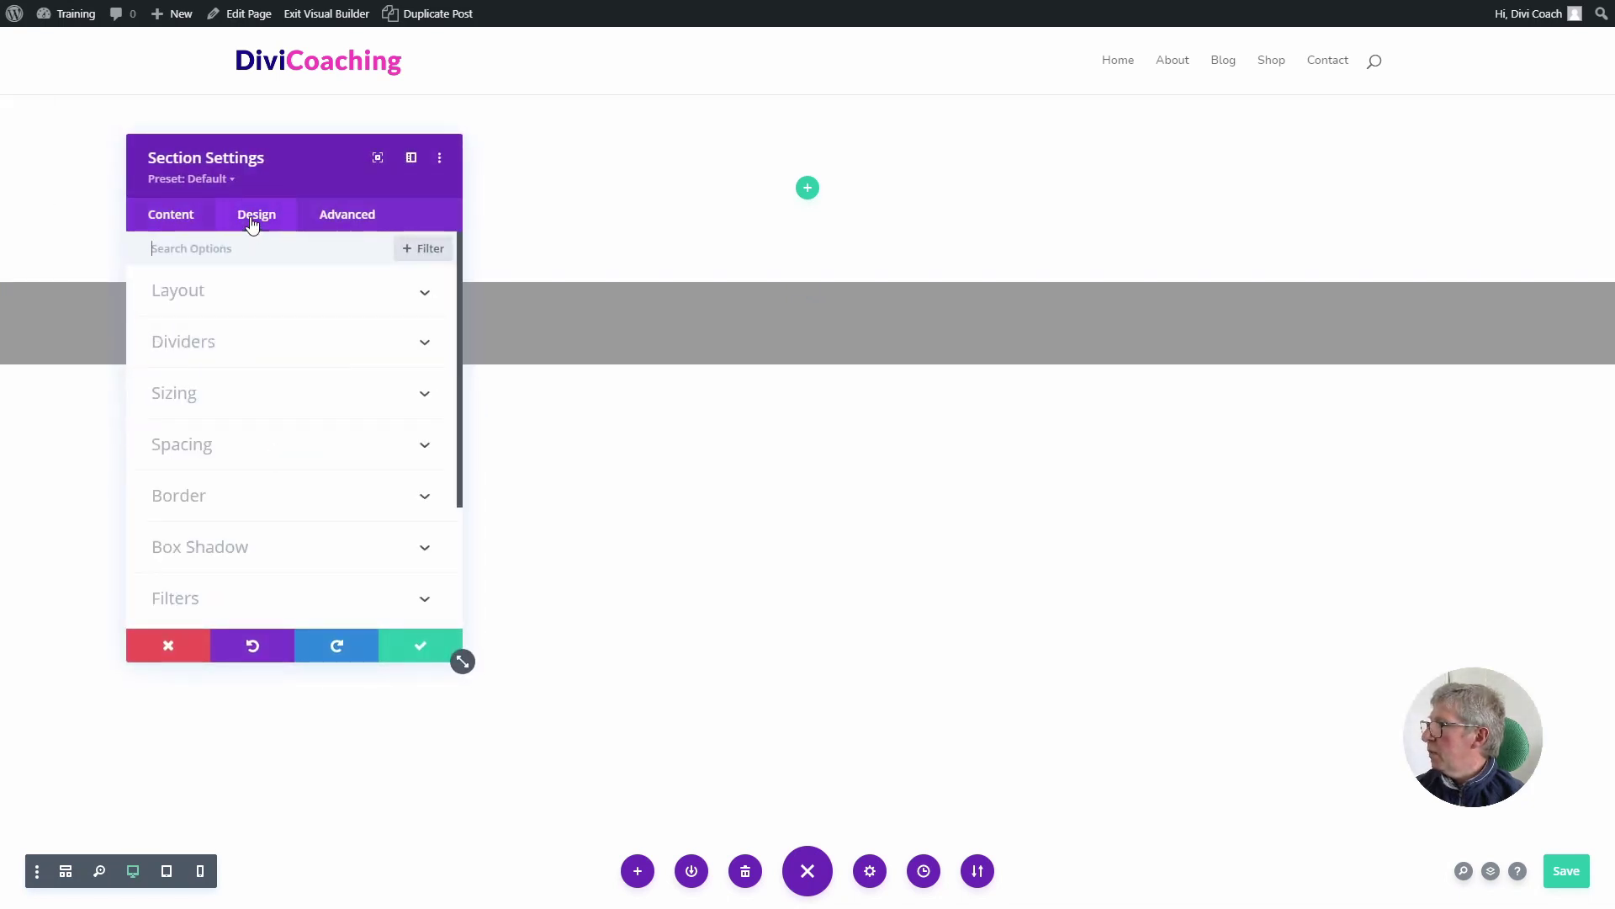
click(195, 402)
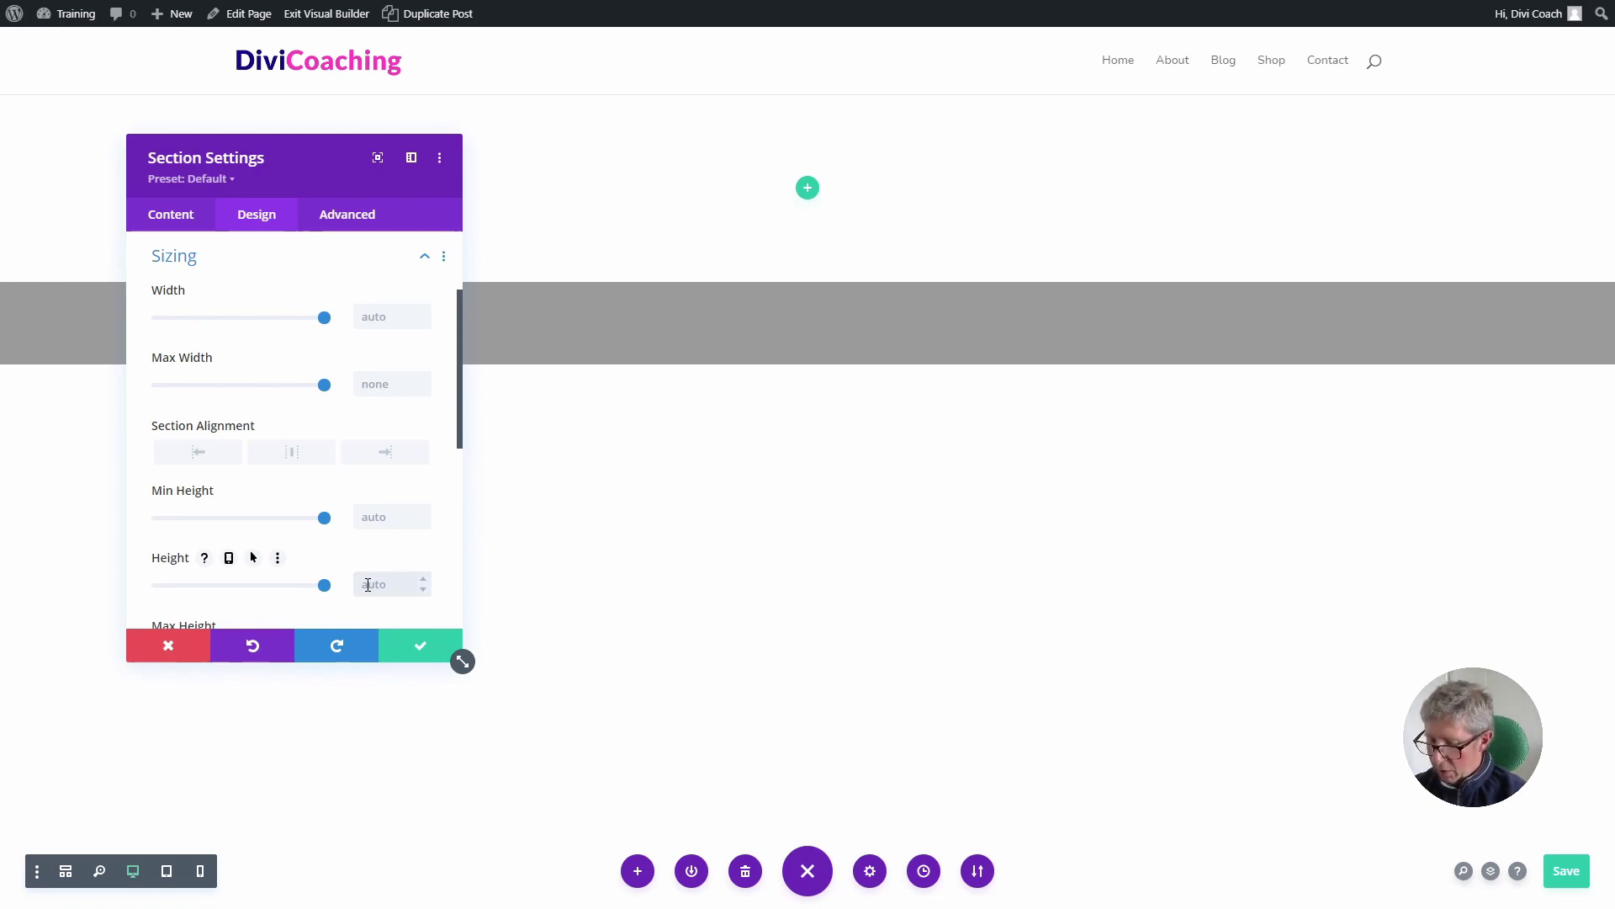
click(368, 584)
text(300px)
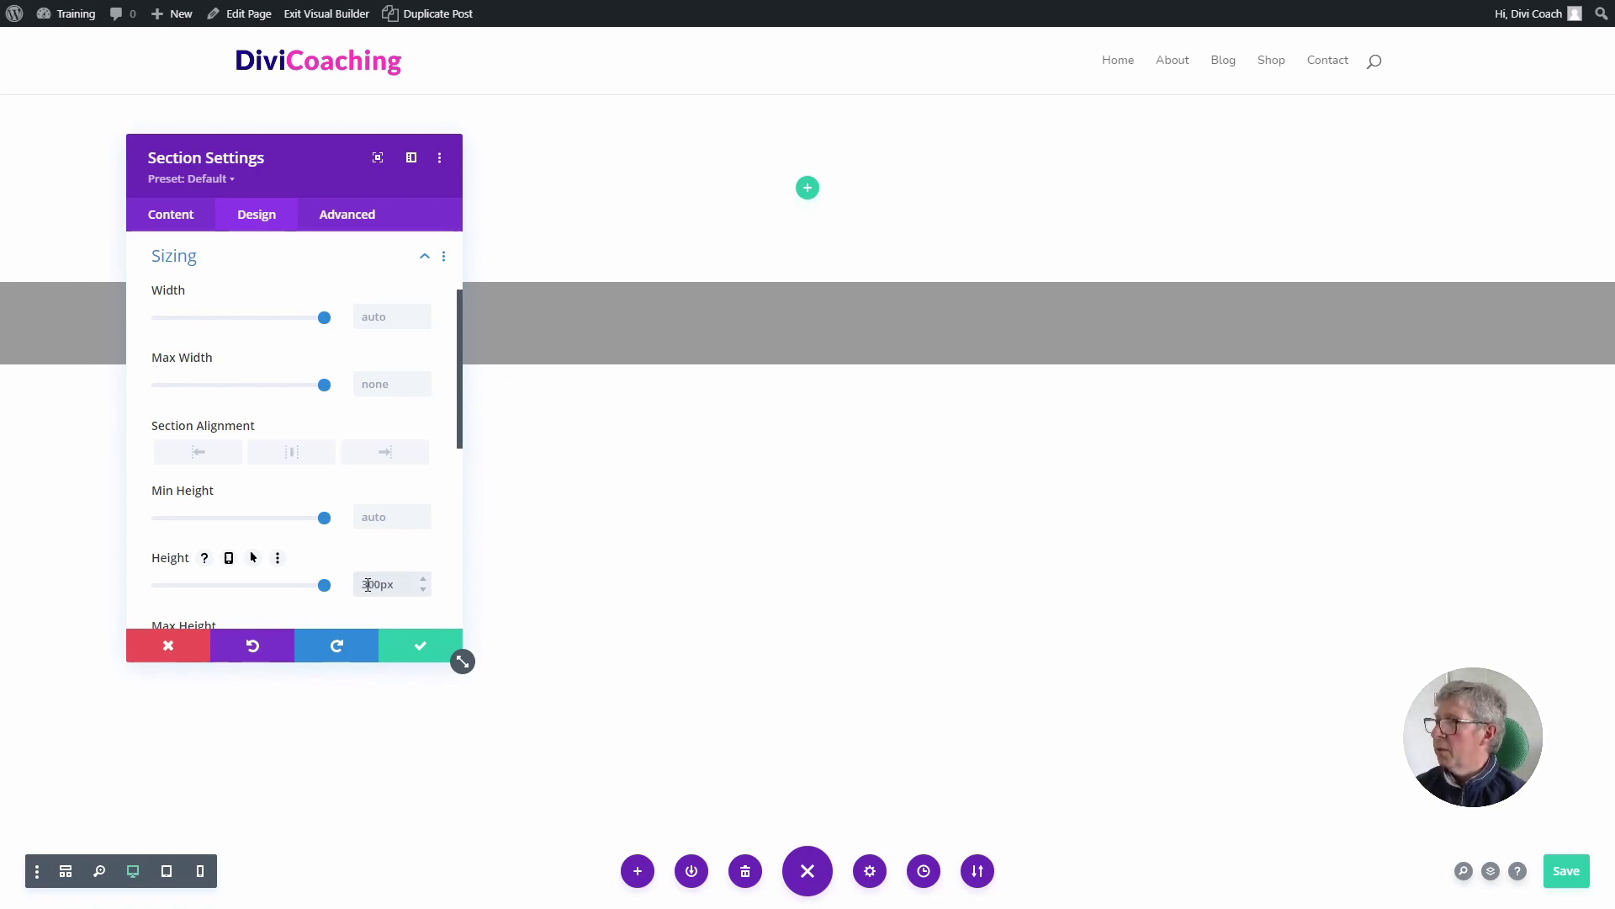
Give the section a solid black background and save its settings.
click(168, 215)
click(190, 342)
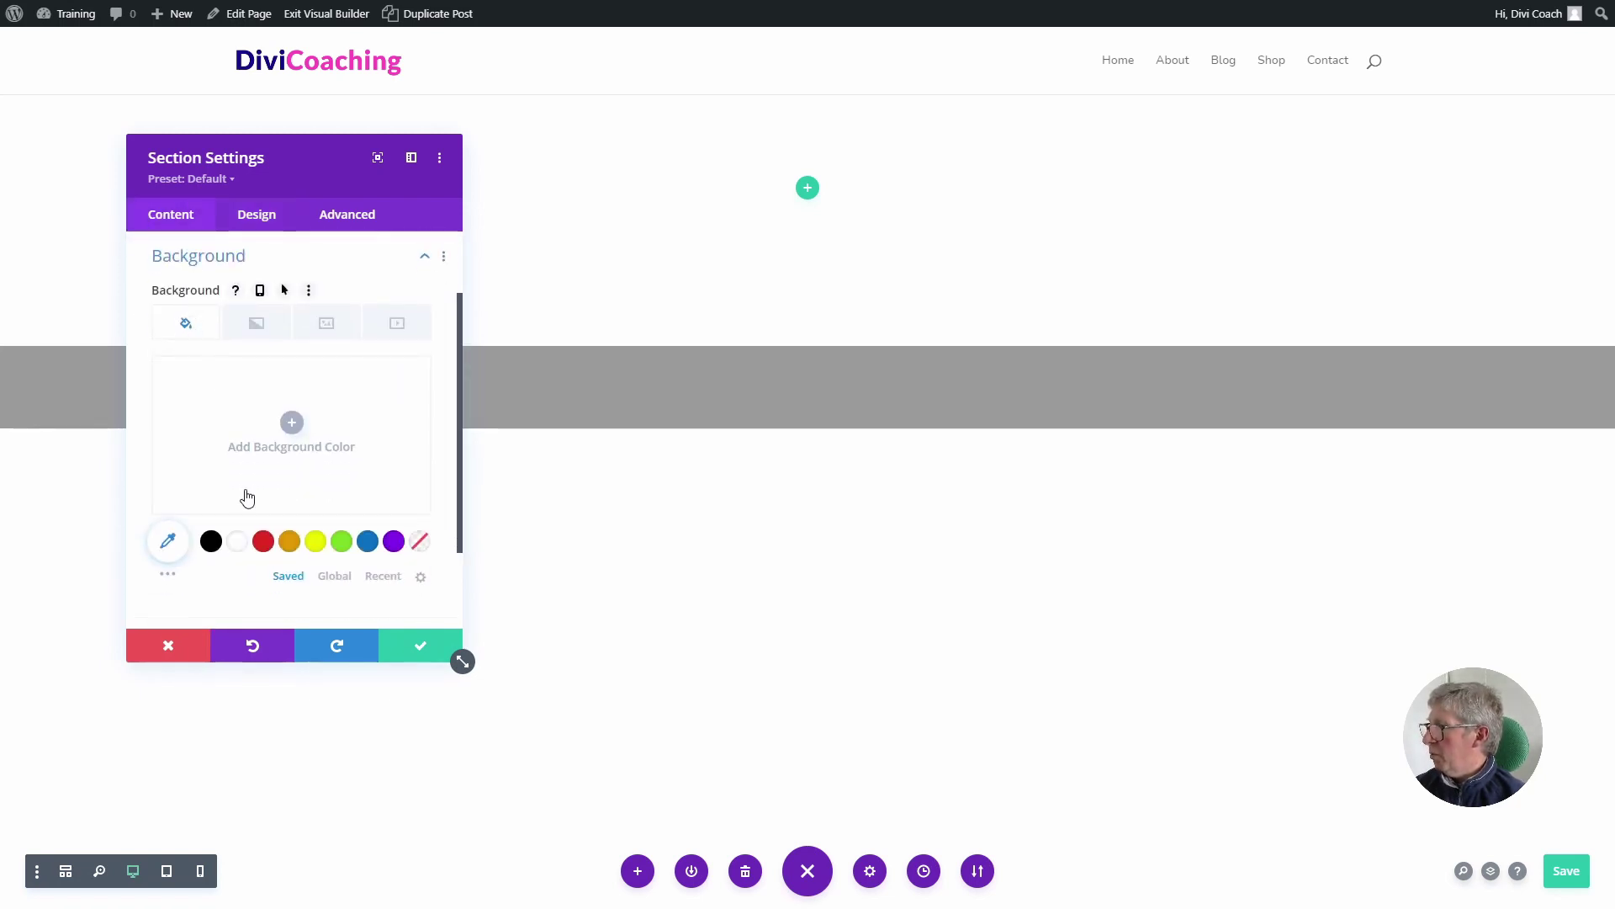
click(211, 541)
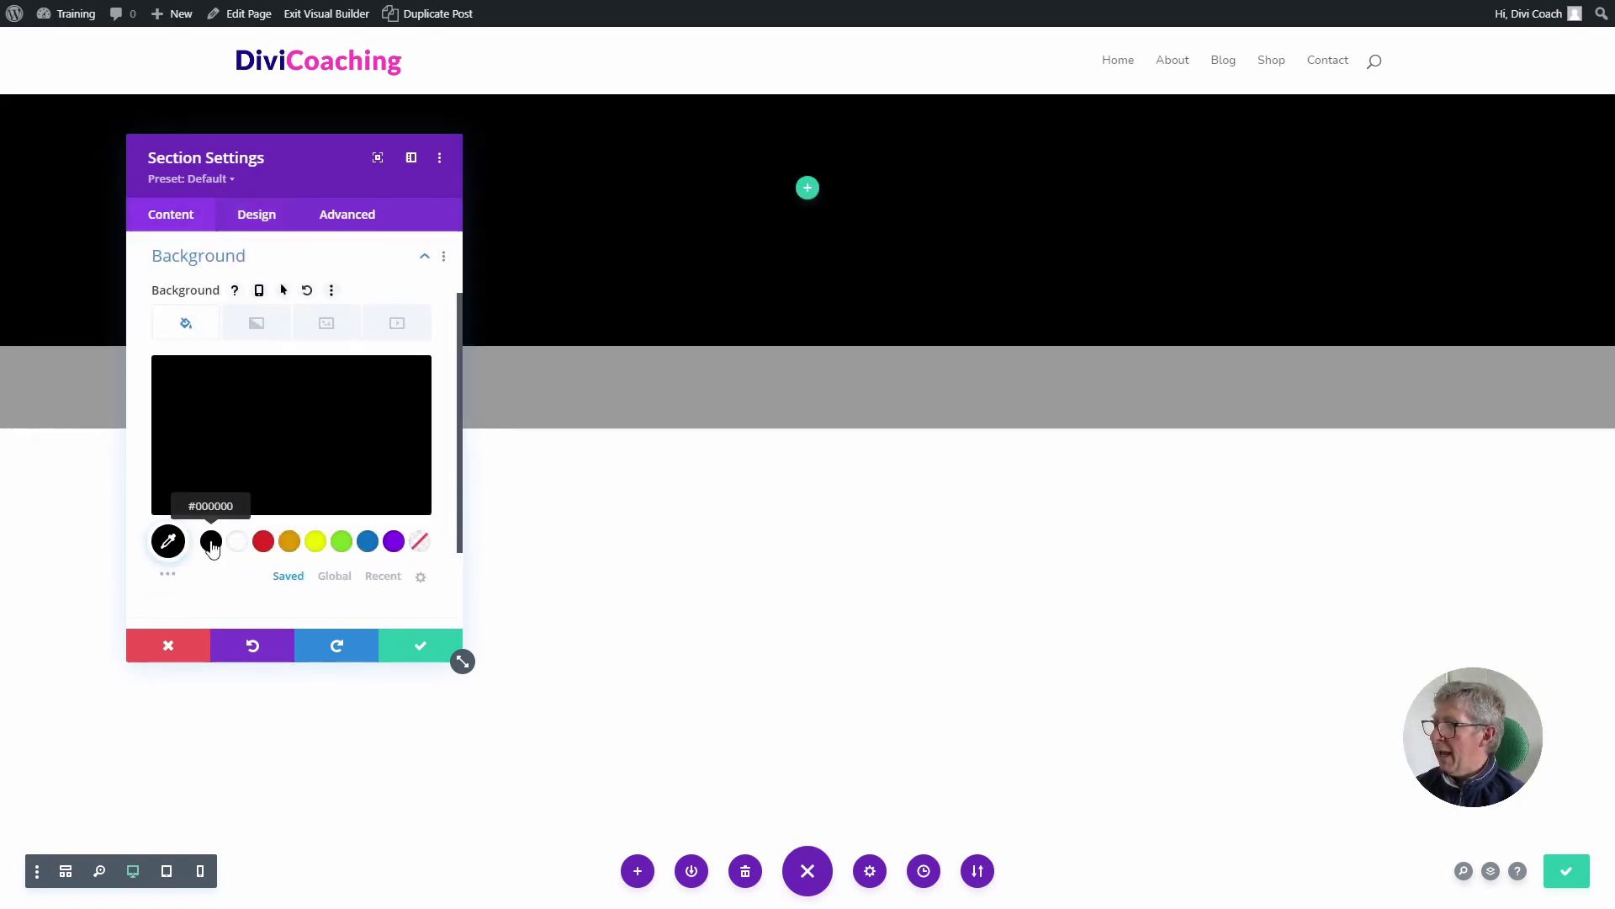
click(419, 648)
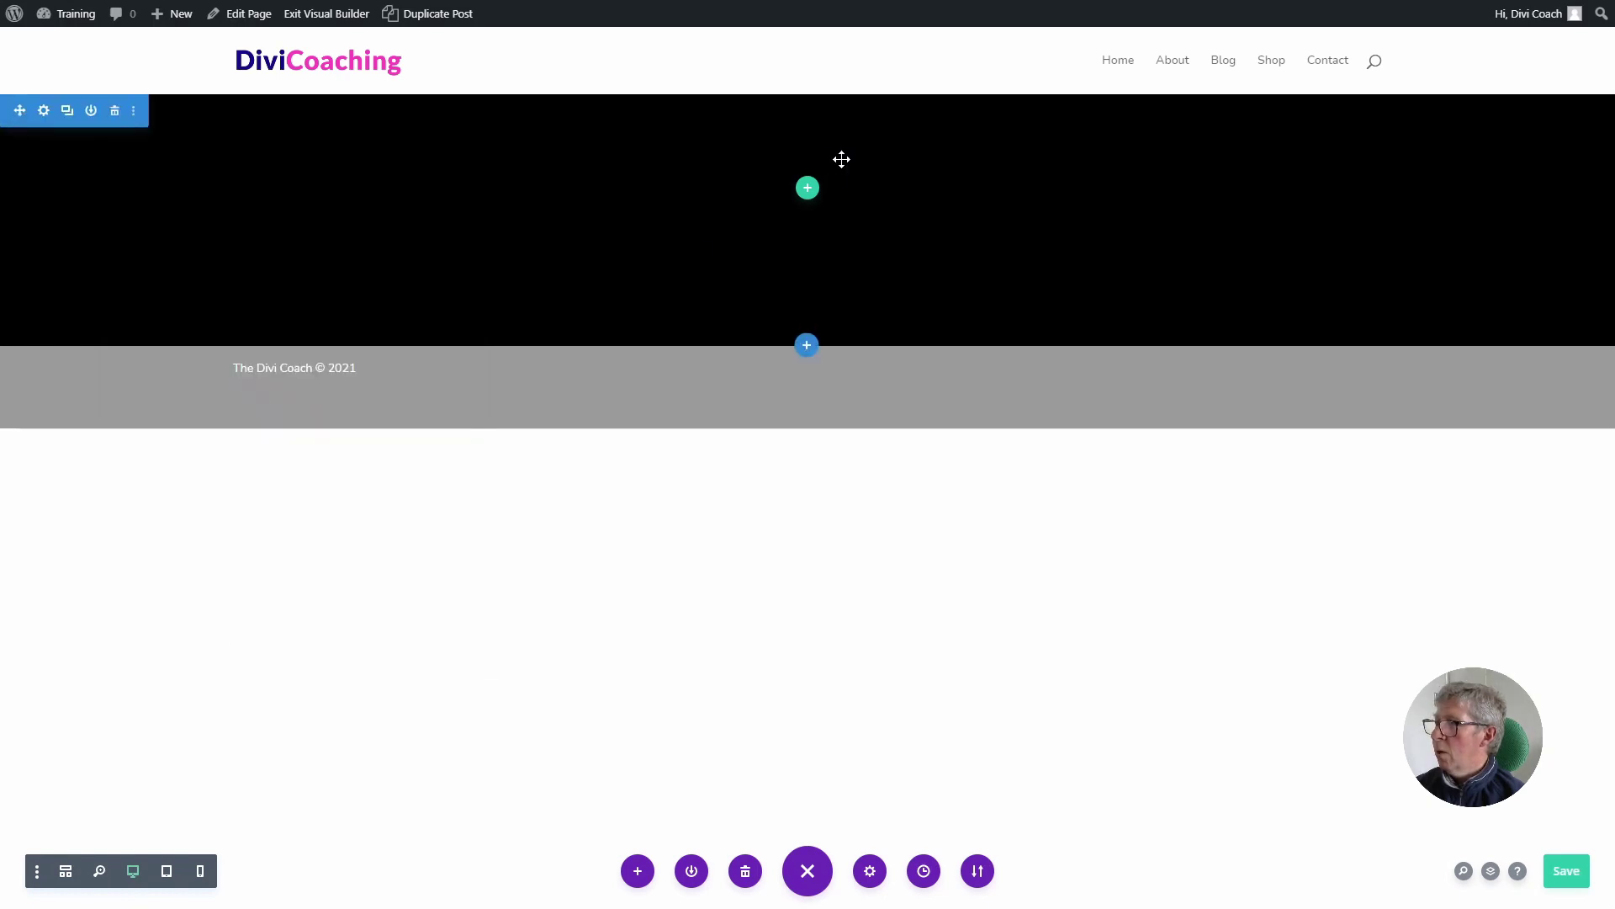
Add a single-column row containing a Text module to the black section.
click(808, 189)
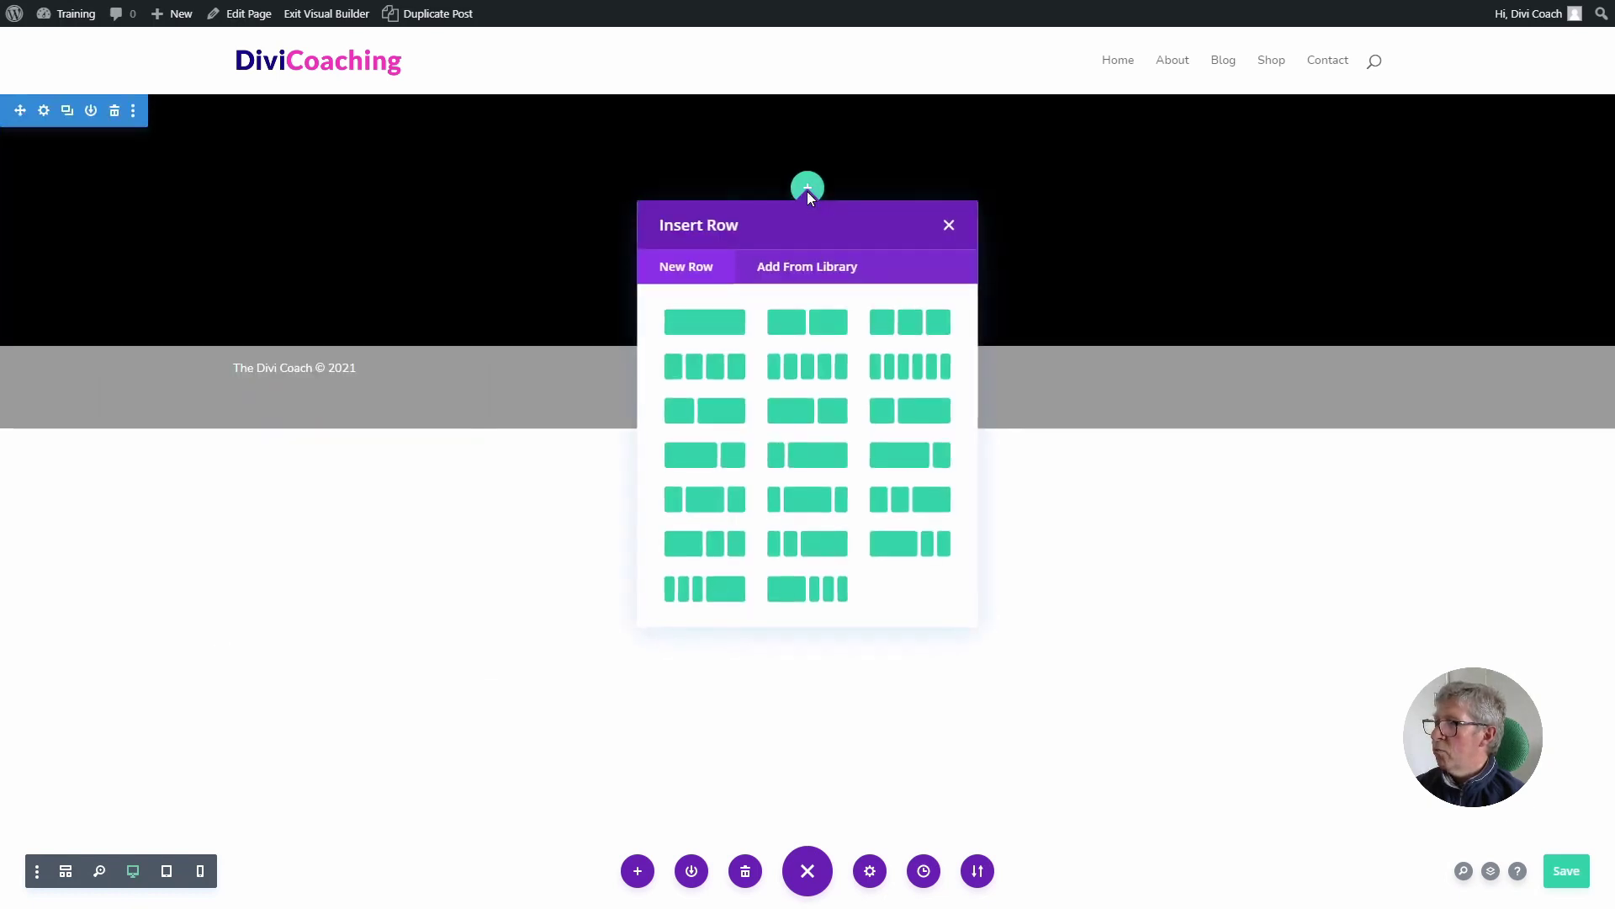
click(697, 320)
text(text)
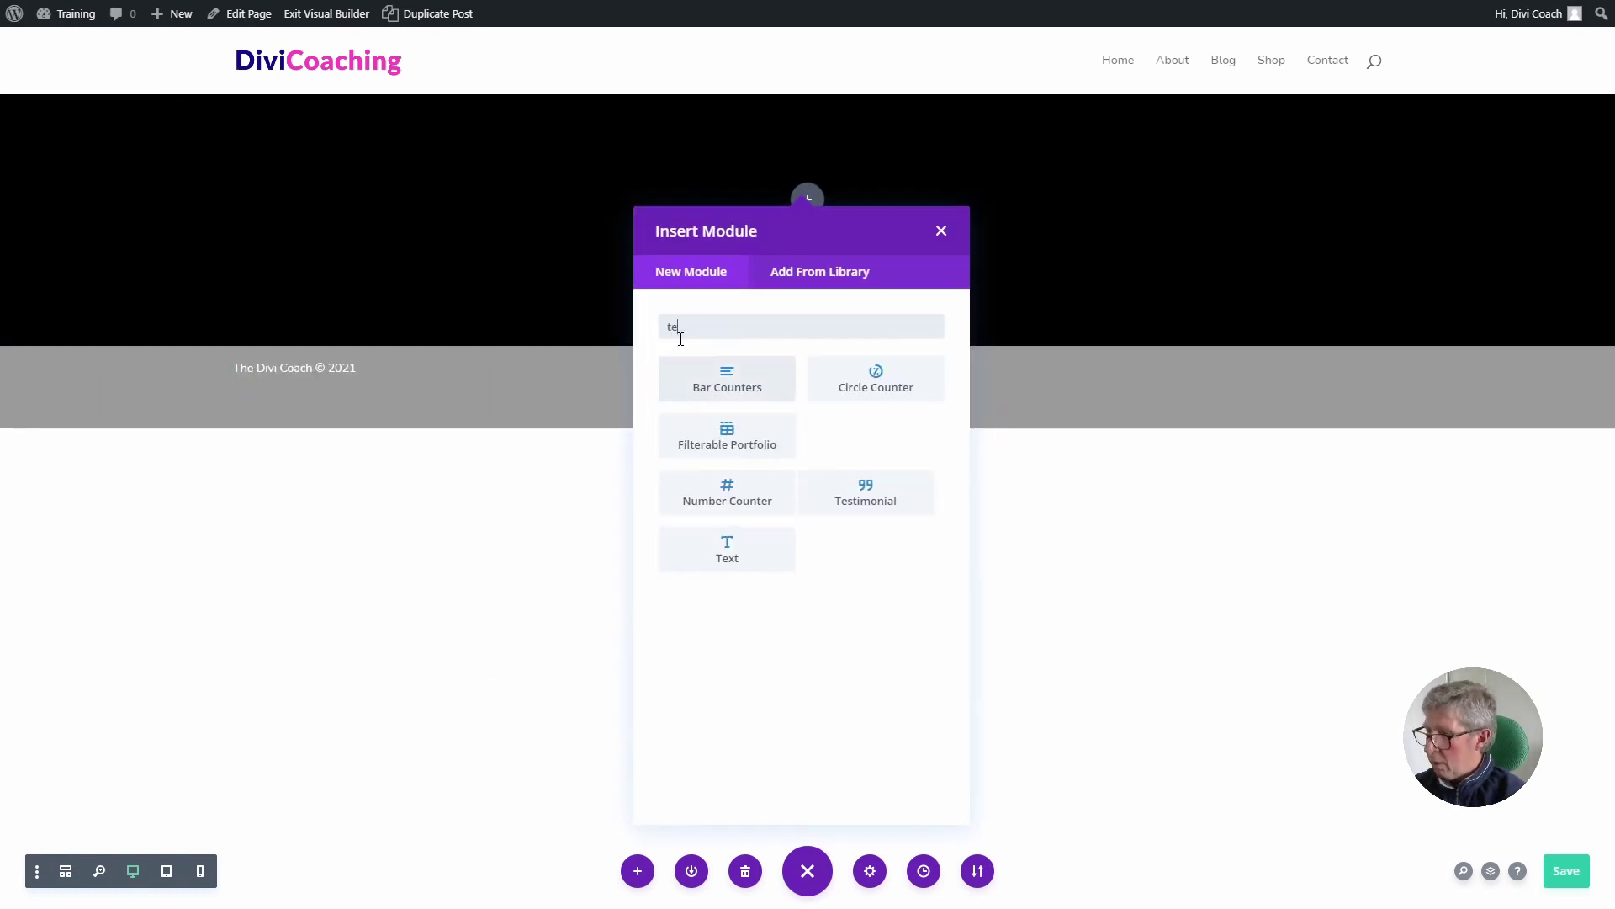
click(725, 381)
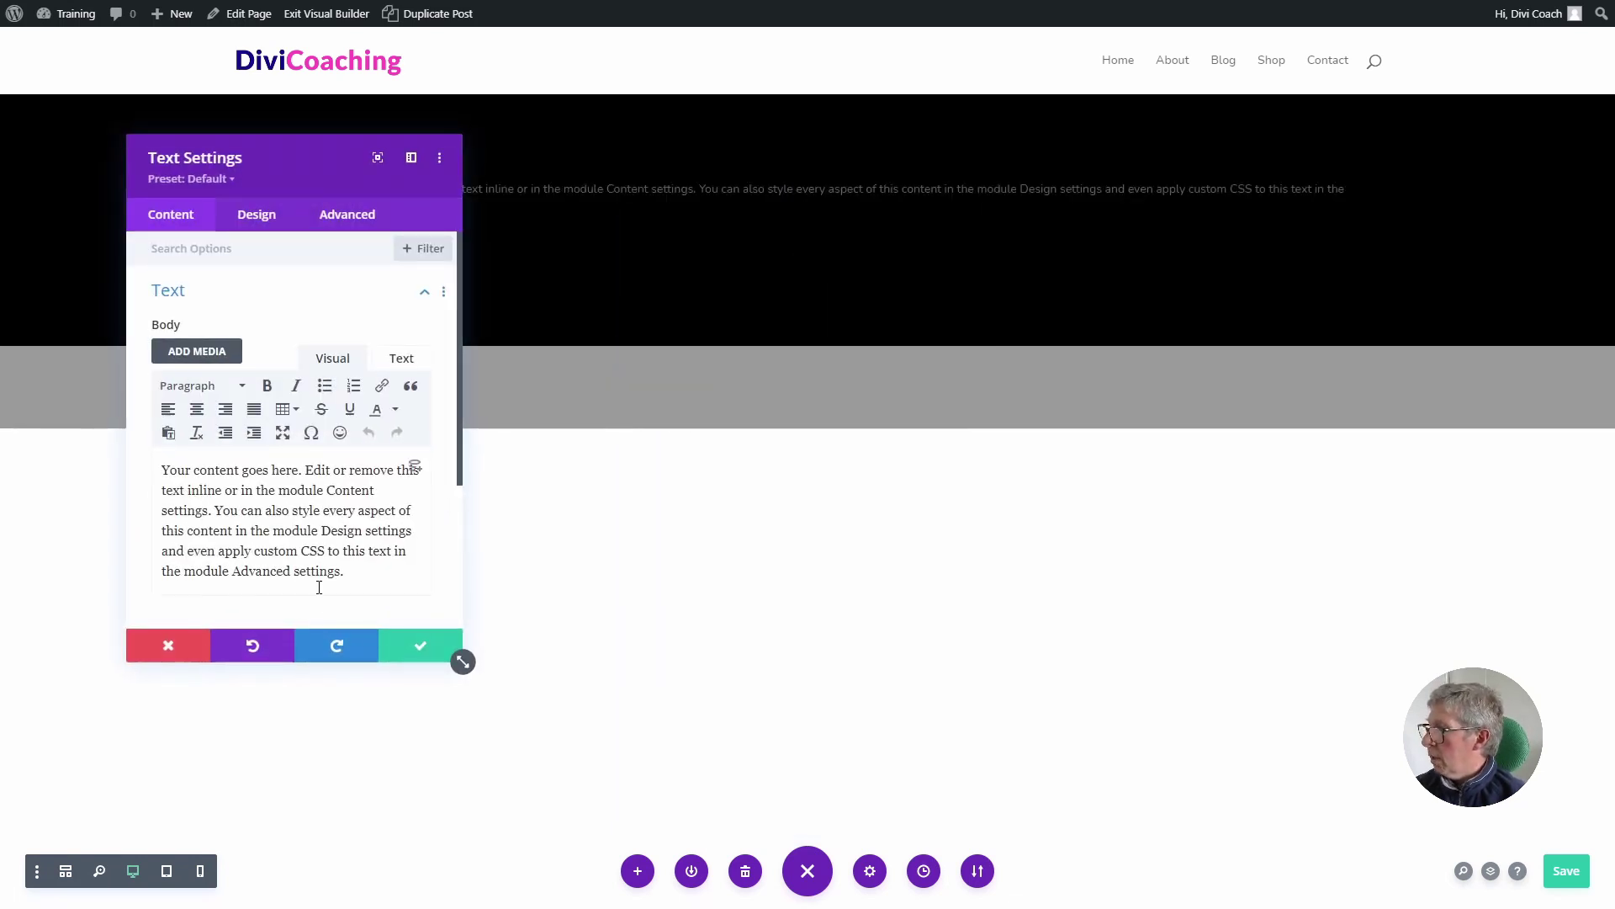
Delete the placeholder's last sentence and format the remaining text as Heading 1.
drag(357, 573, 218, 516)
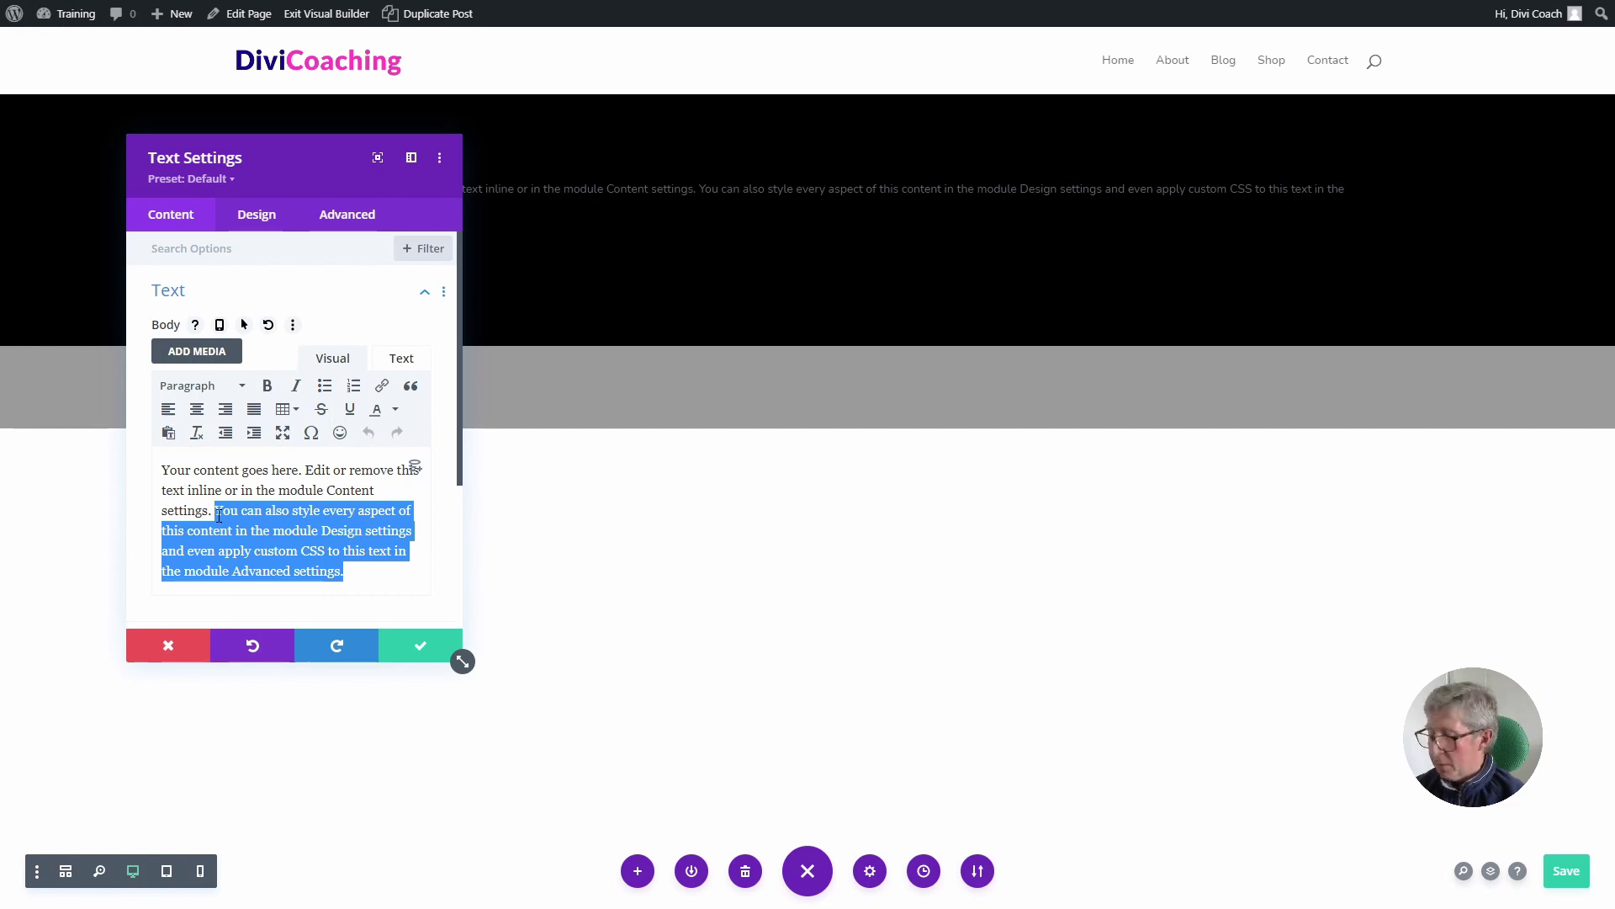
key(BackSpace)
key(ctrl+a)
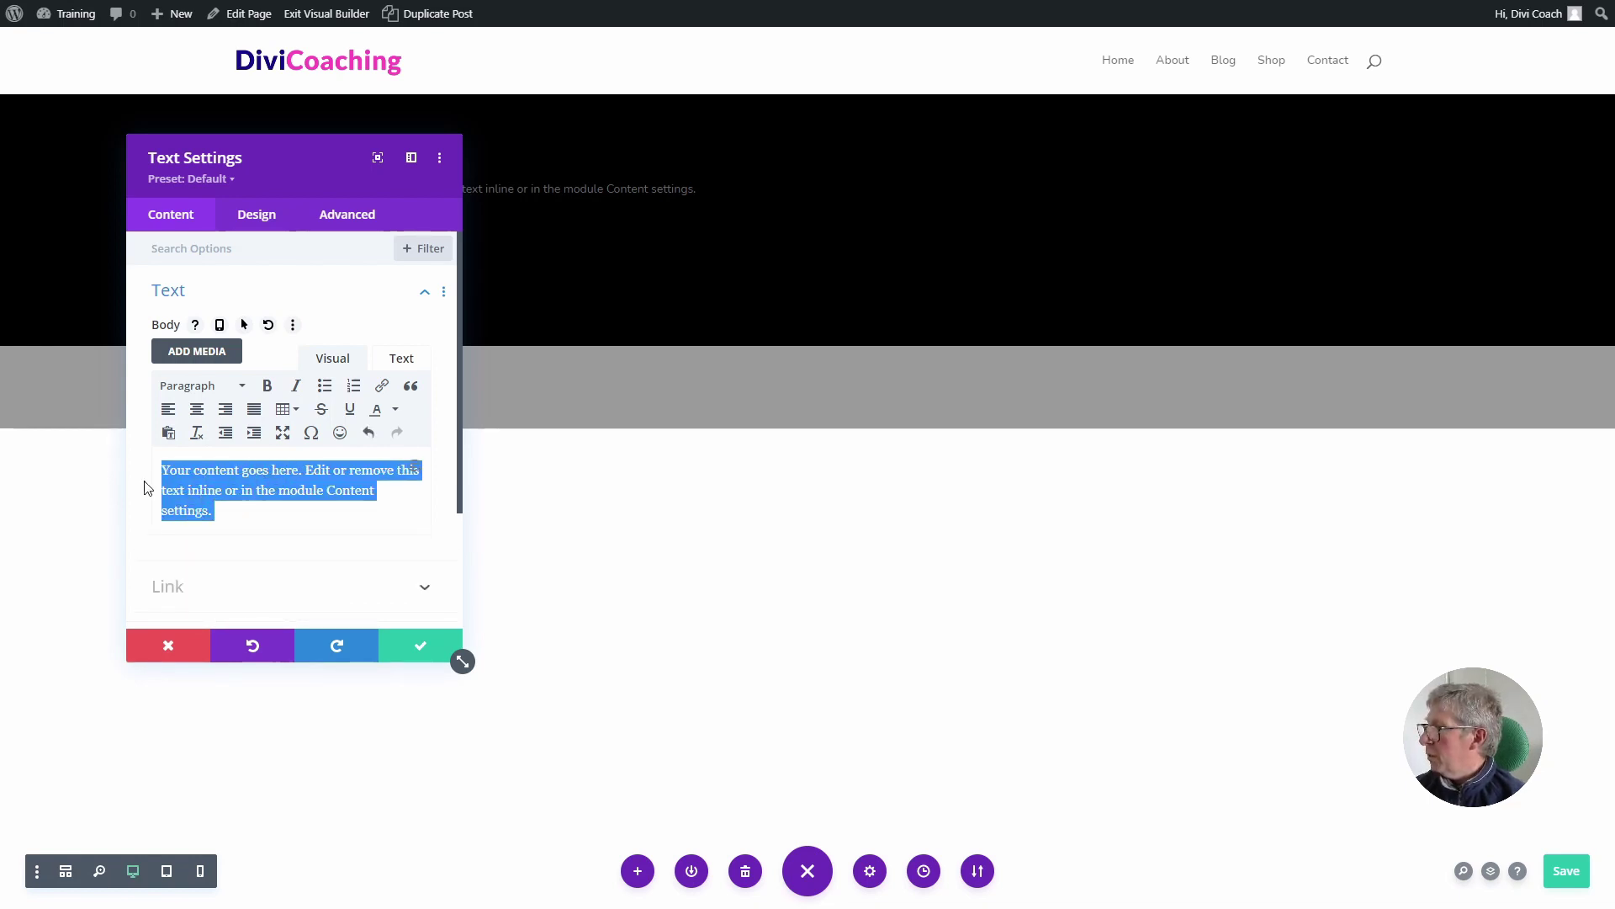
click(242, 386)
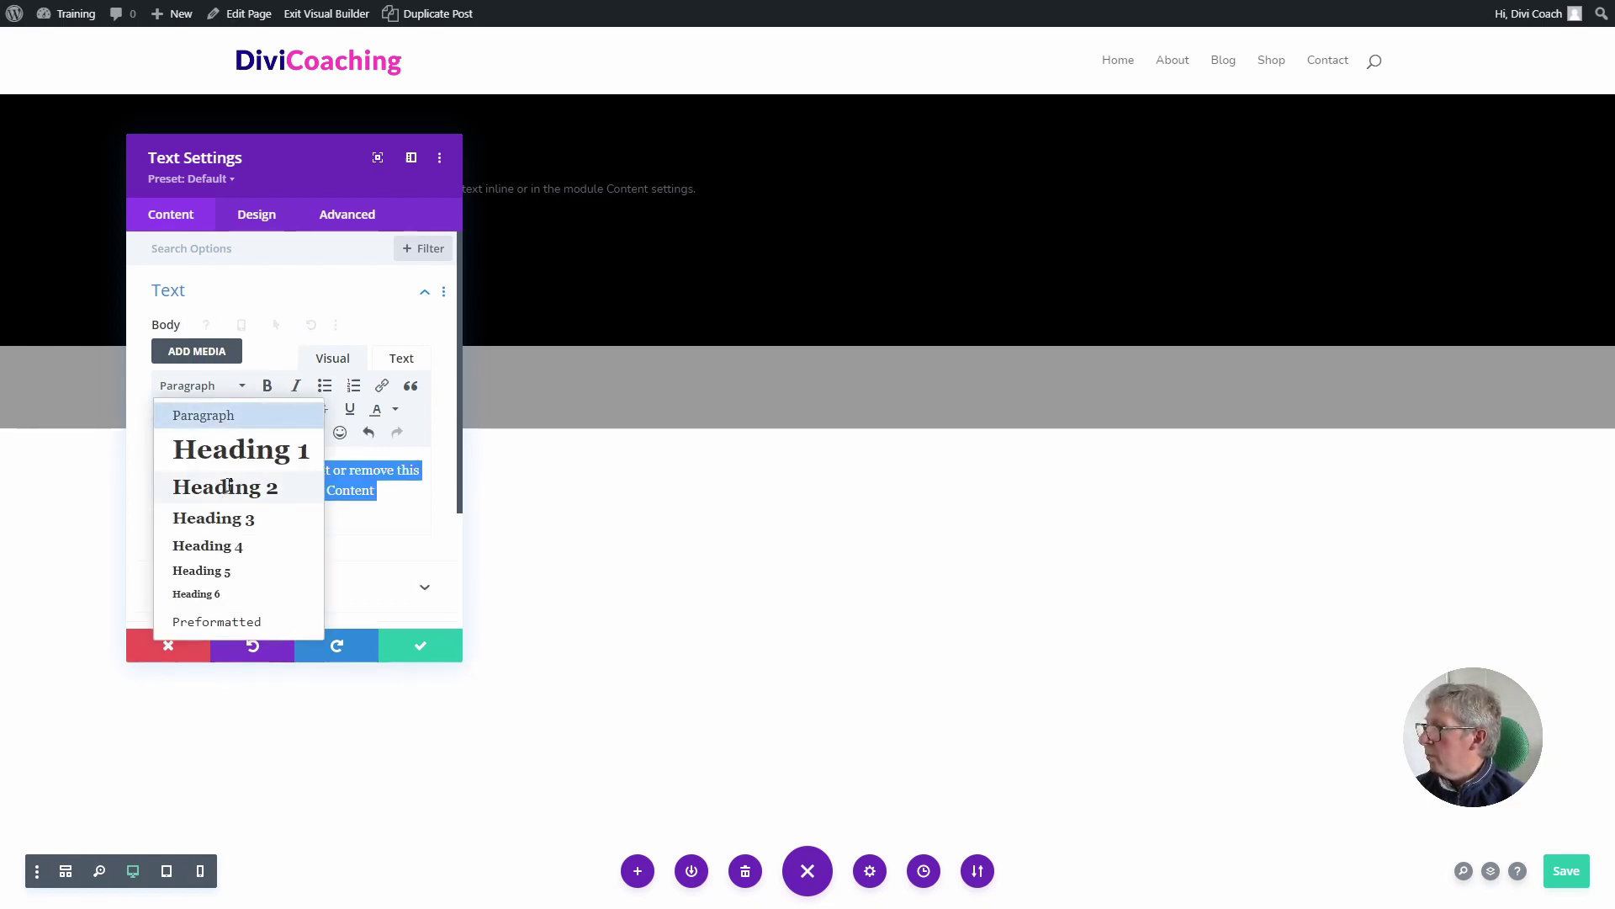
click(240, 497)
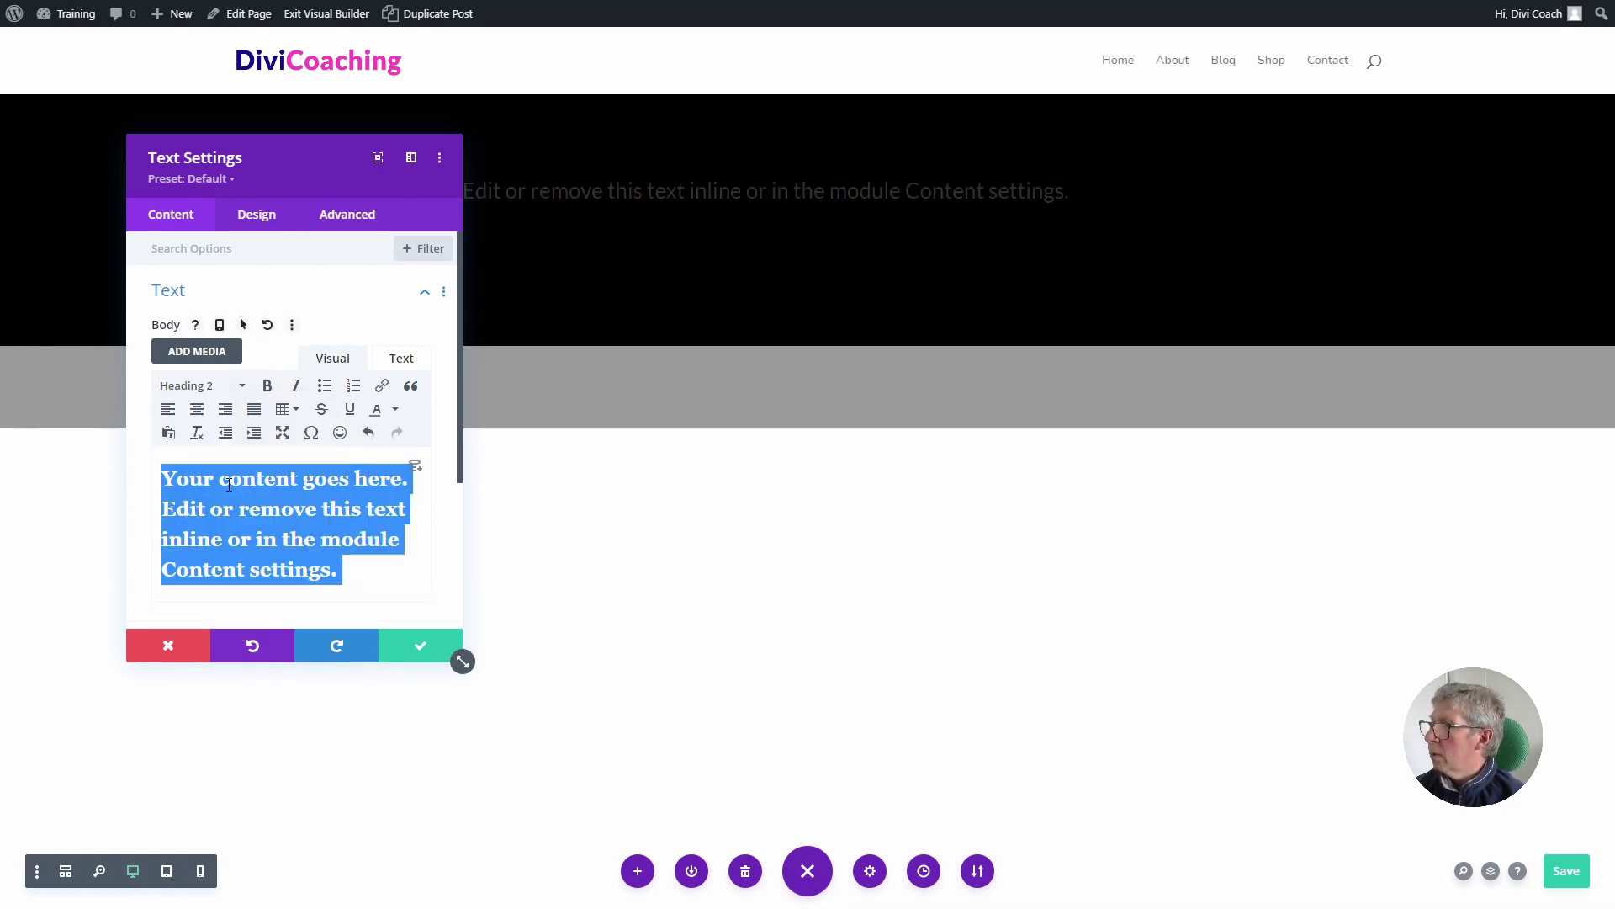
click(240, 386)
click(204, 451)
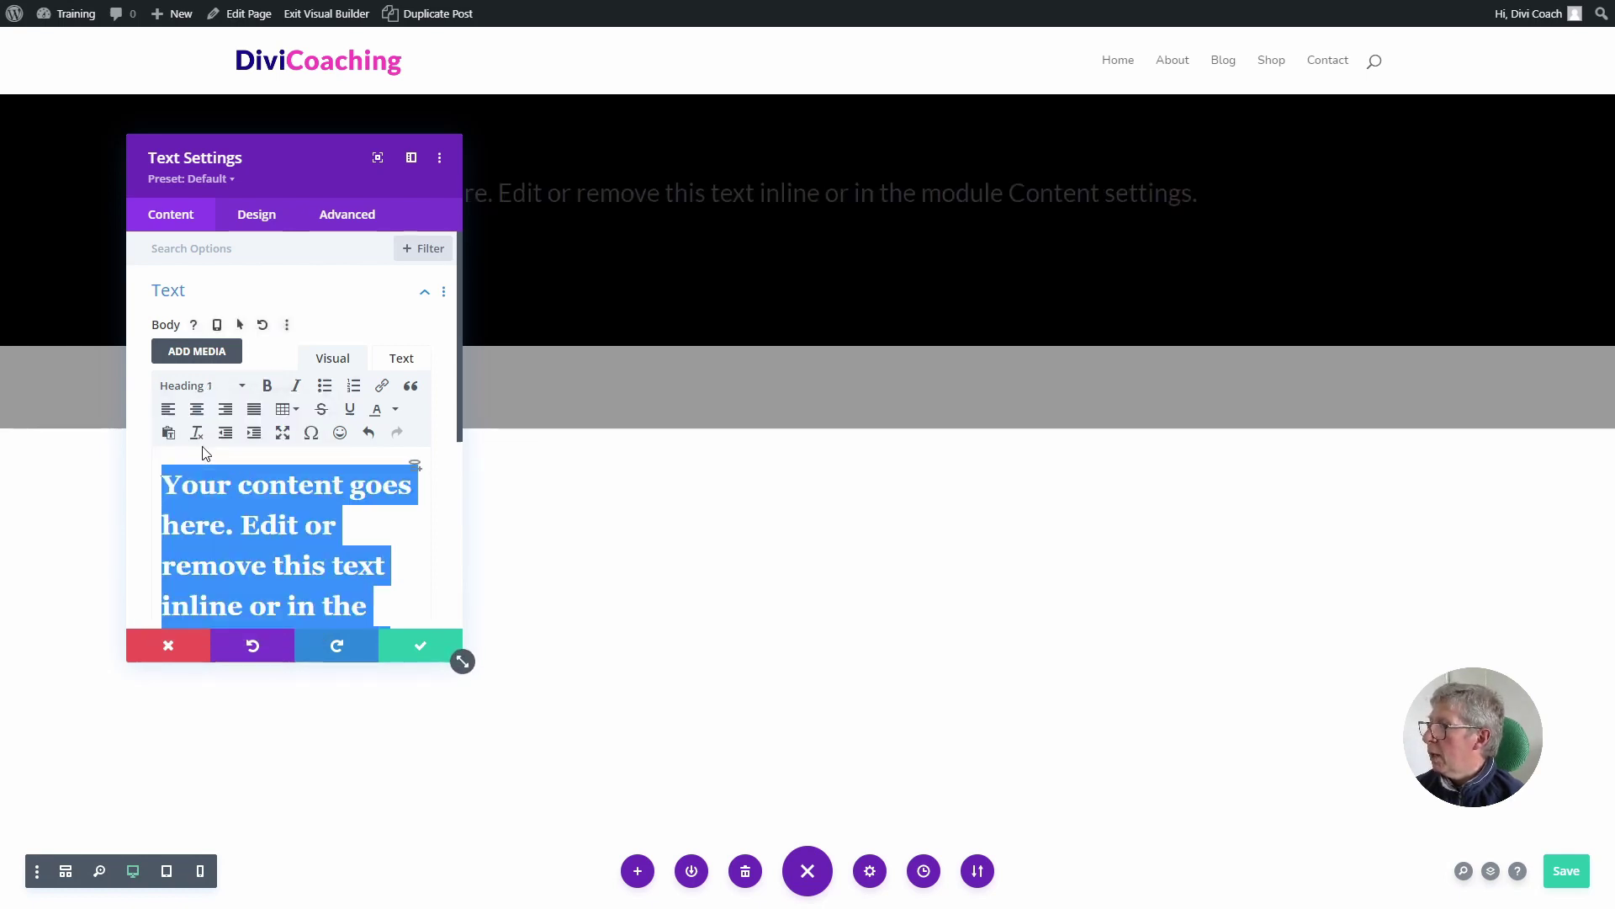
Make the heading text white and centre-aligned, then save the module.
click(256, 216)
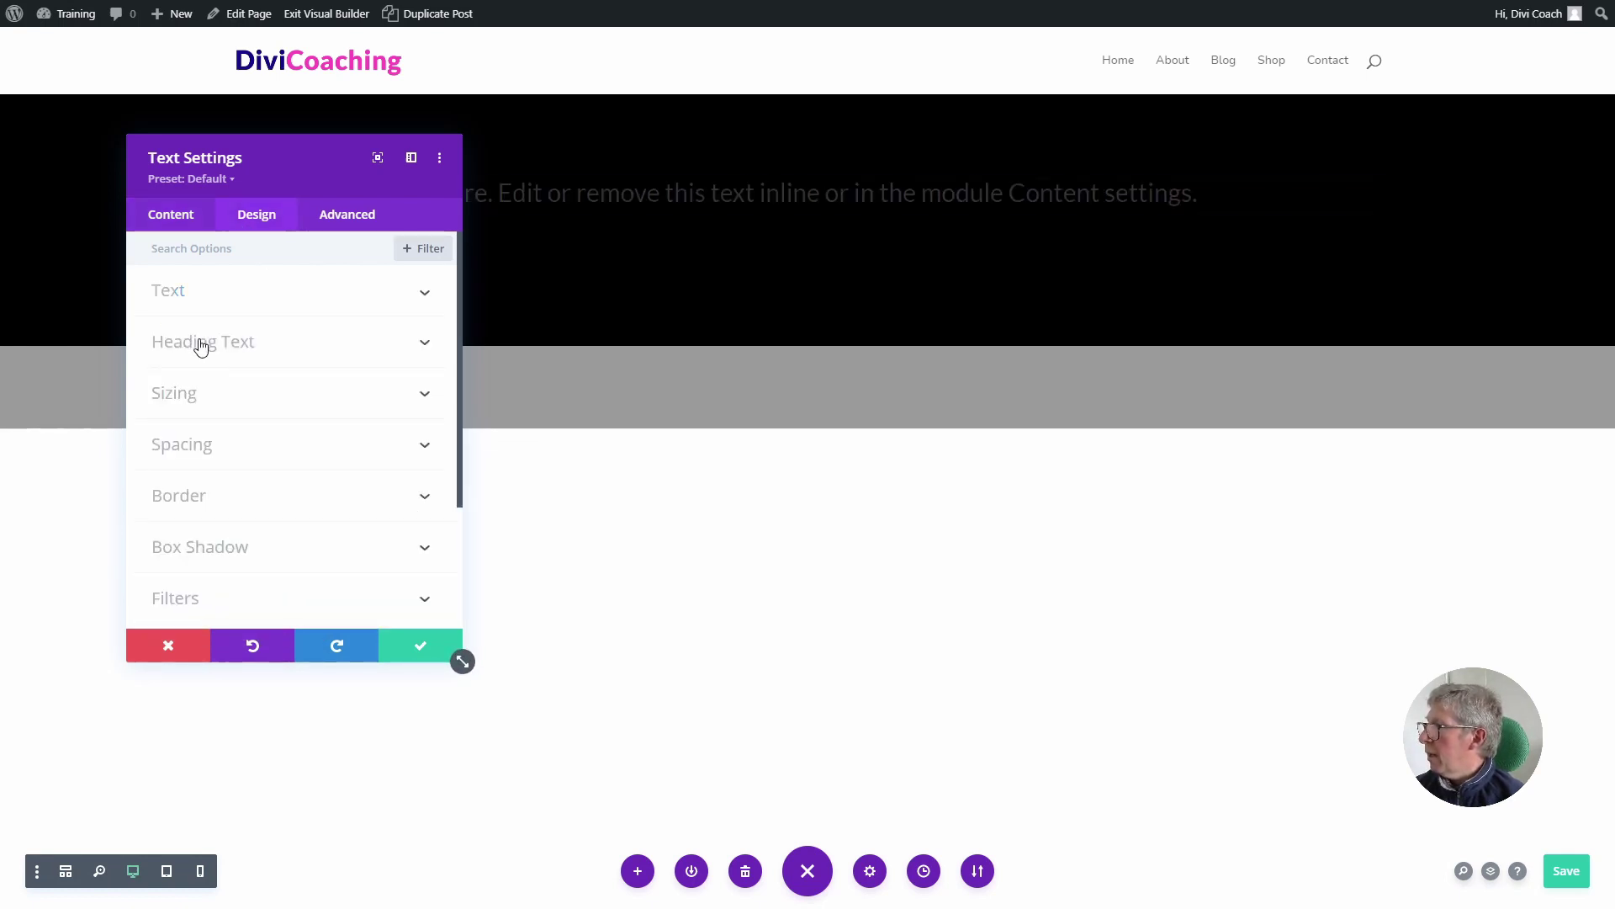
click(198, 342)
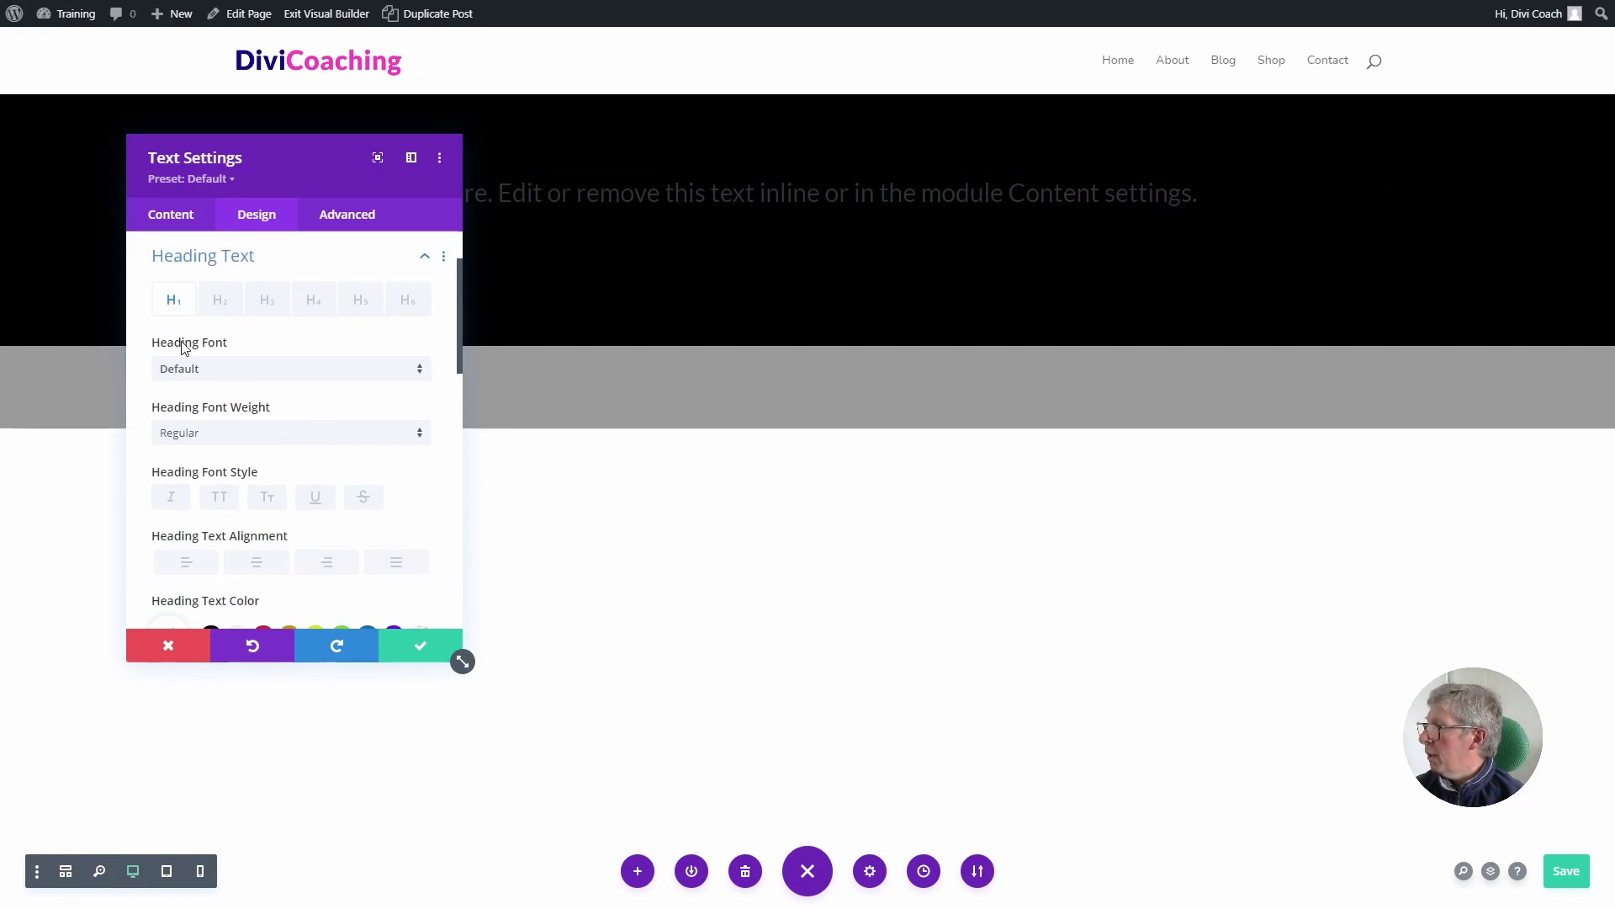
scroll(277, 556, down, 2)
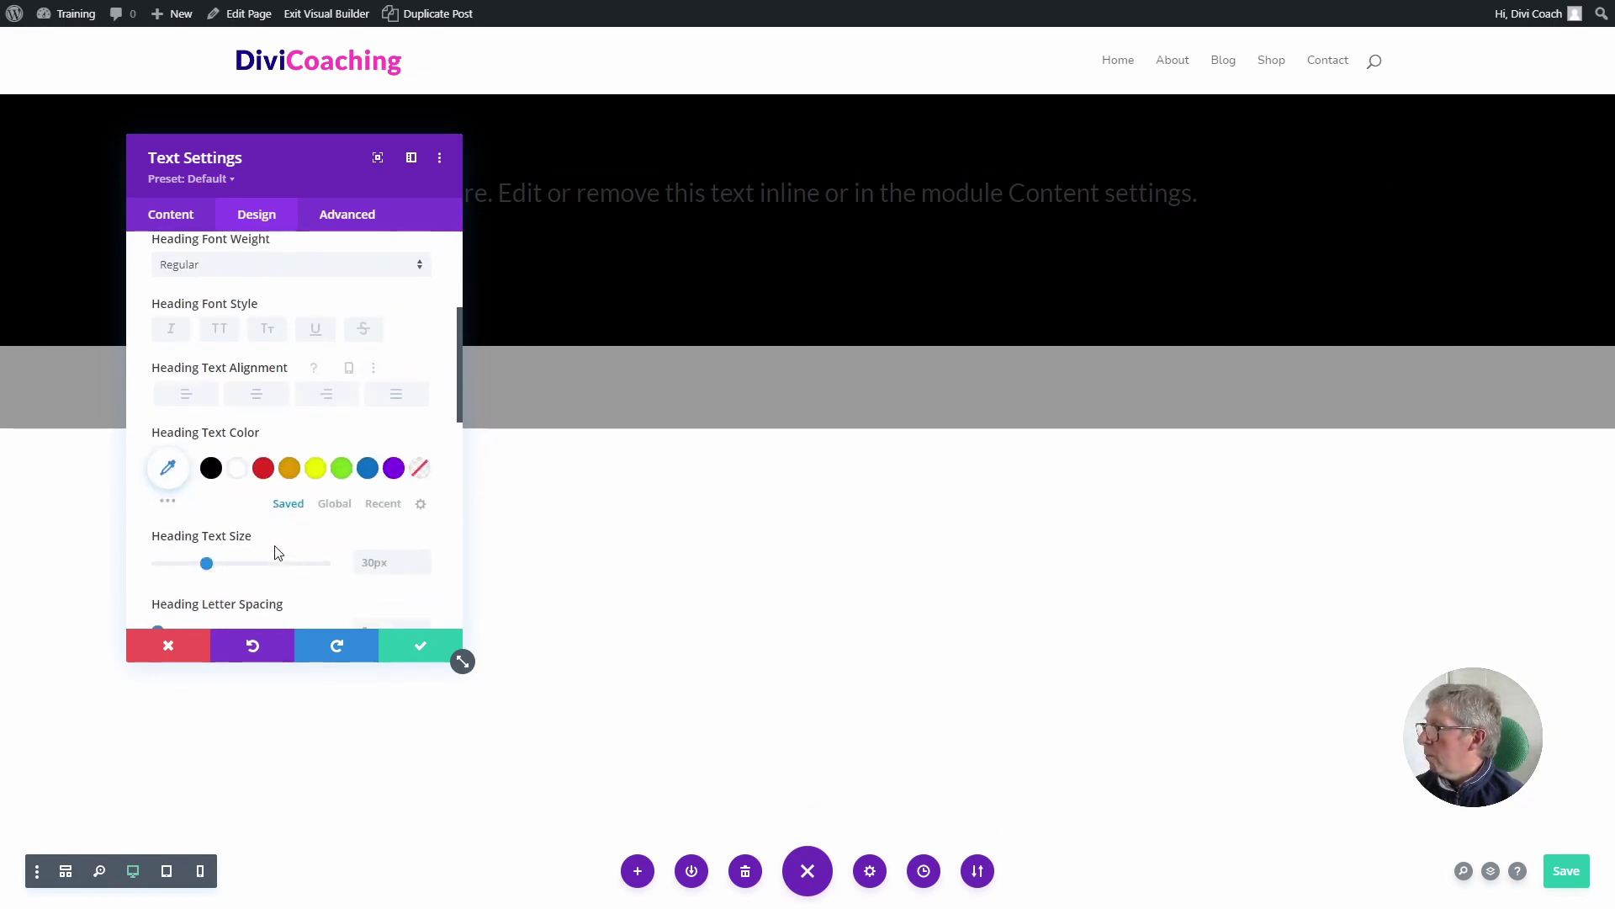
click(237, 468)
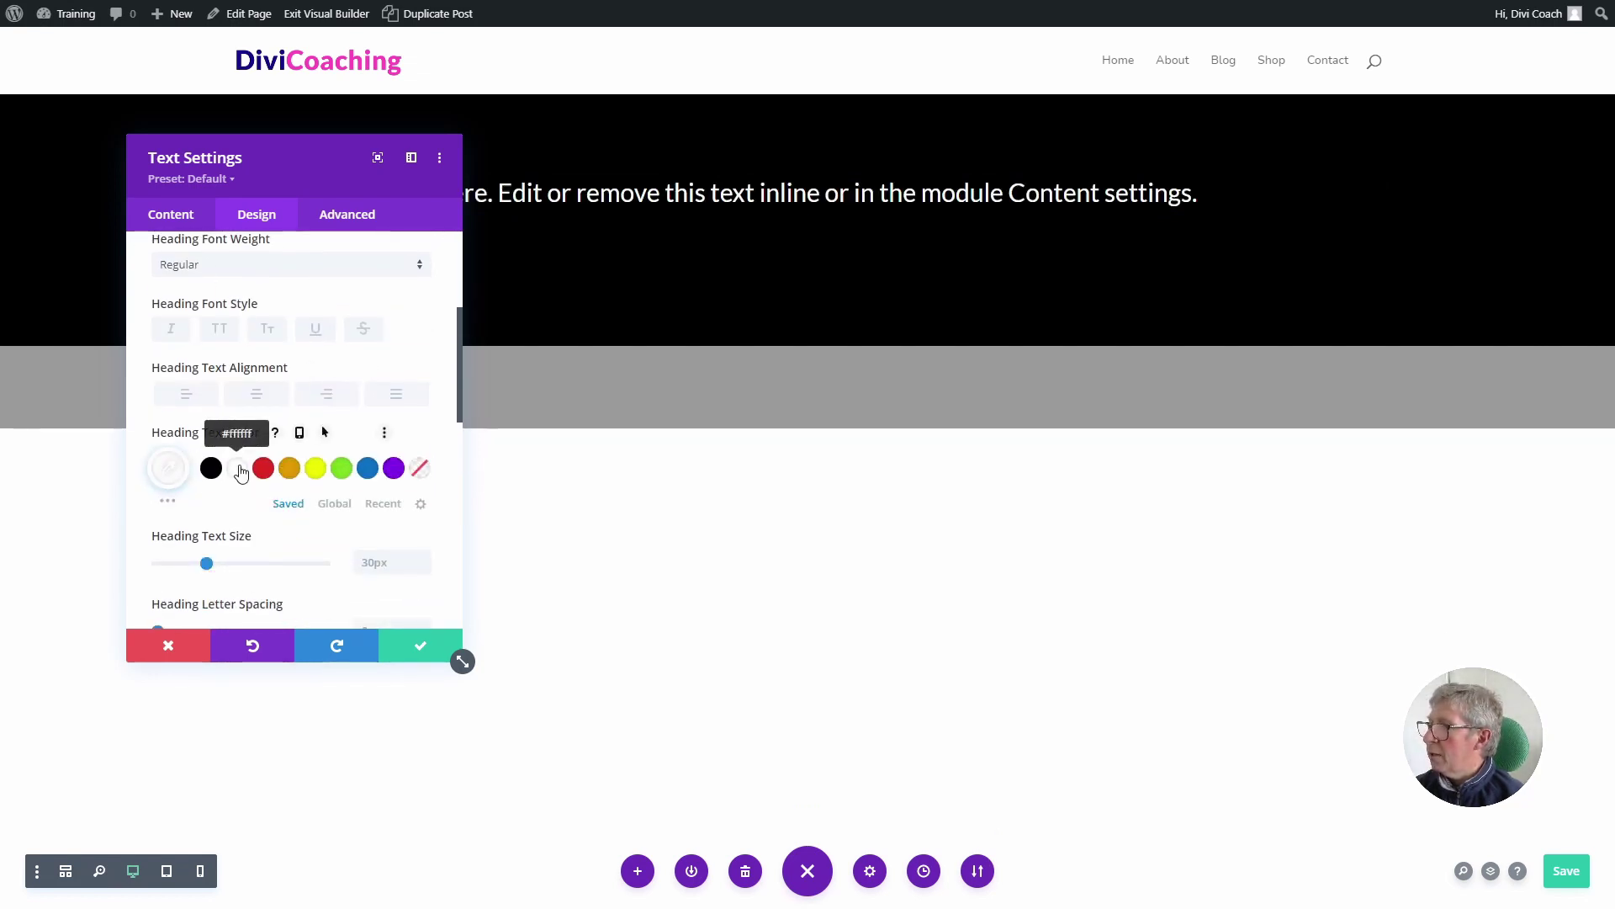
click(257, 395)
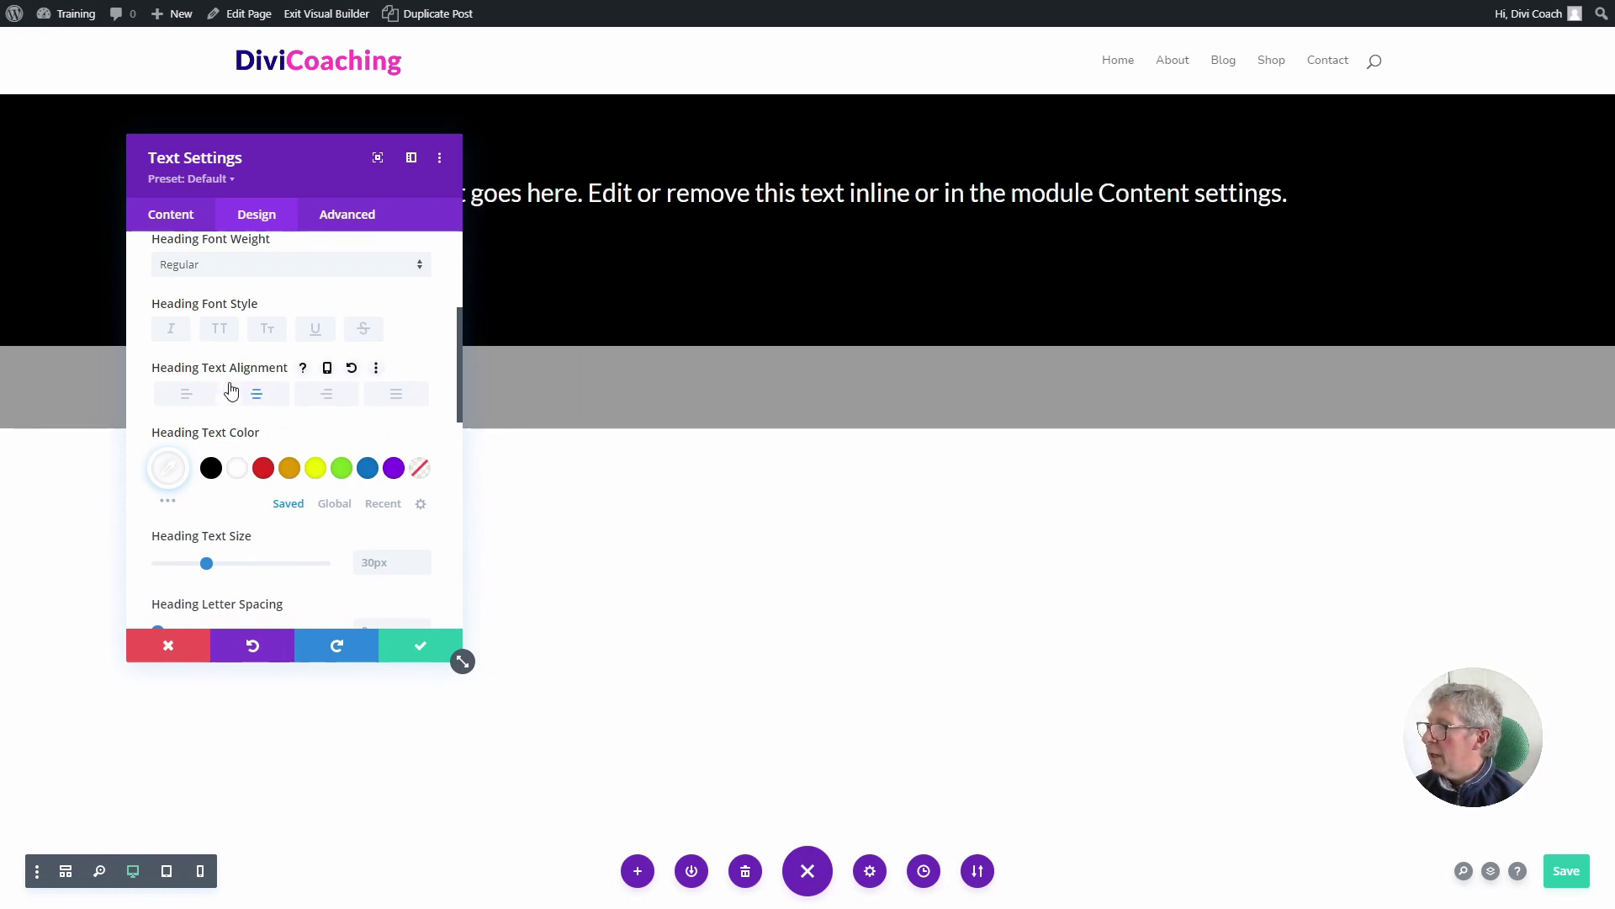
click(425, 645)
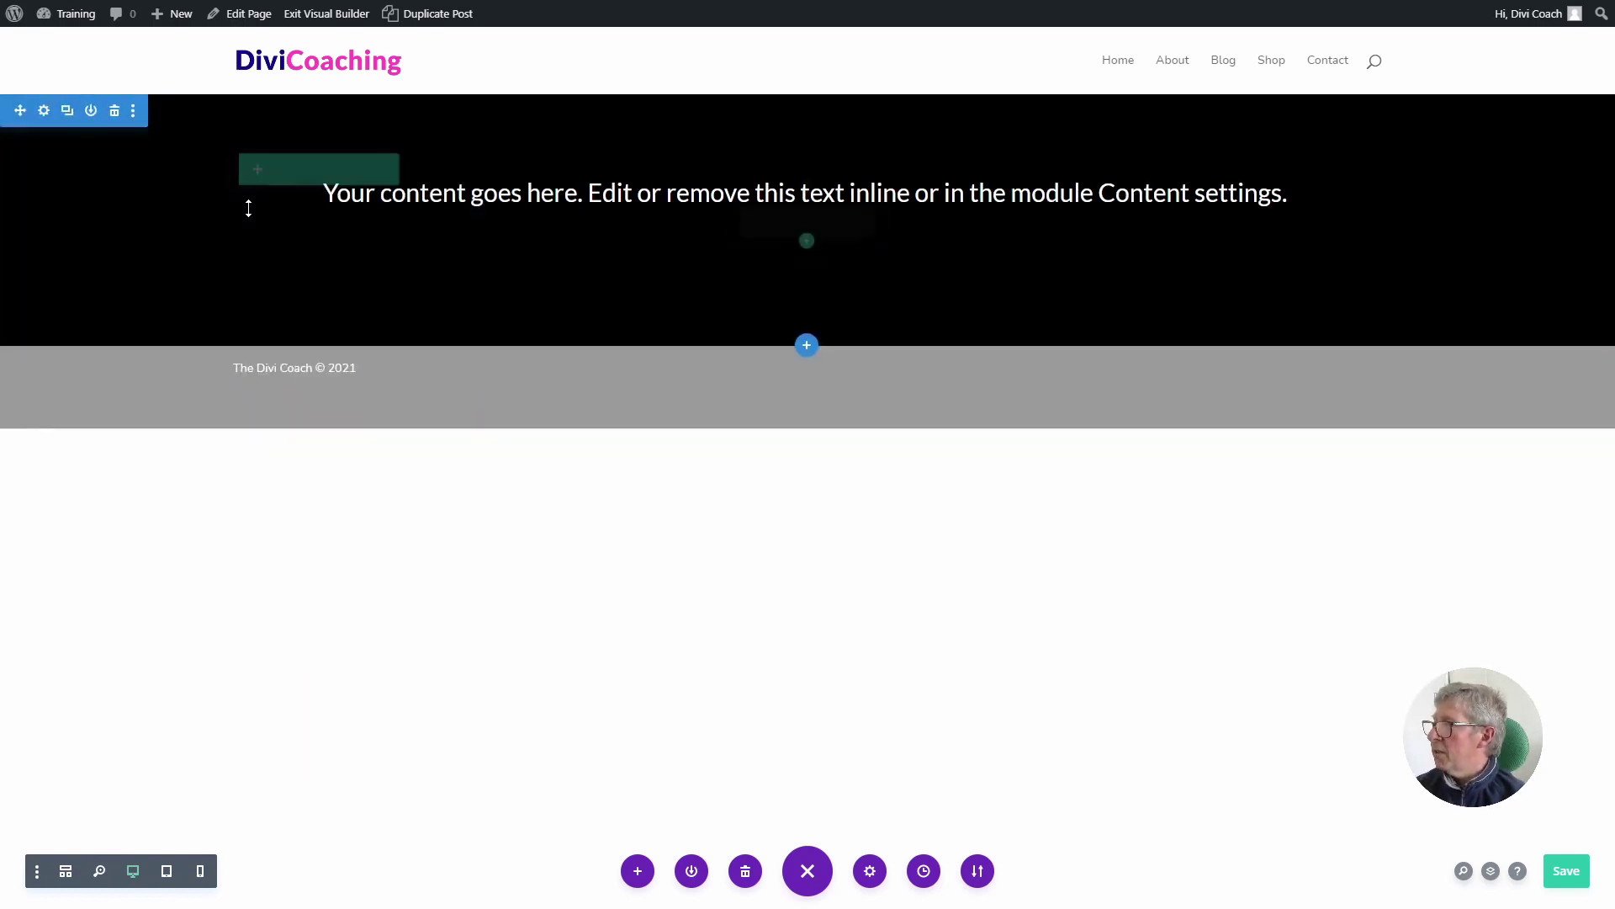
Enter display:flex; flex-direction:column; as the black section's Main Element custom CSS and save.
click(44, 112)
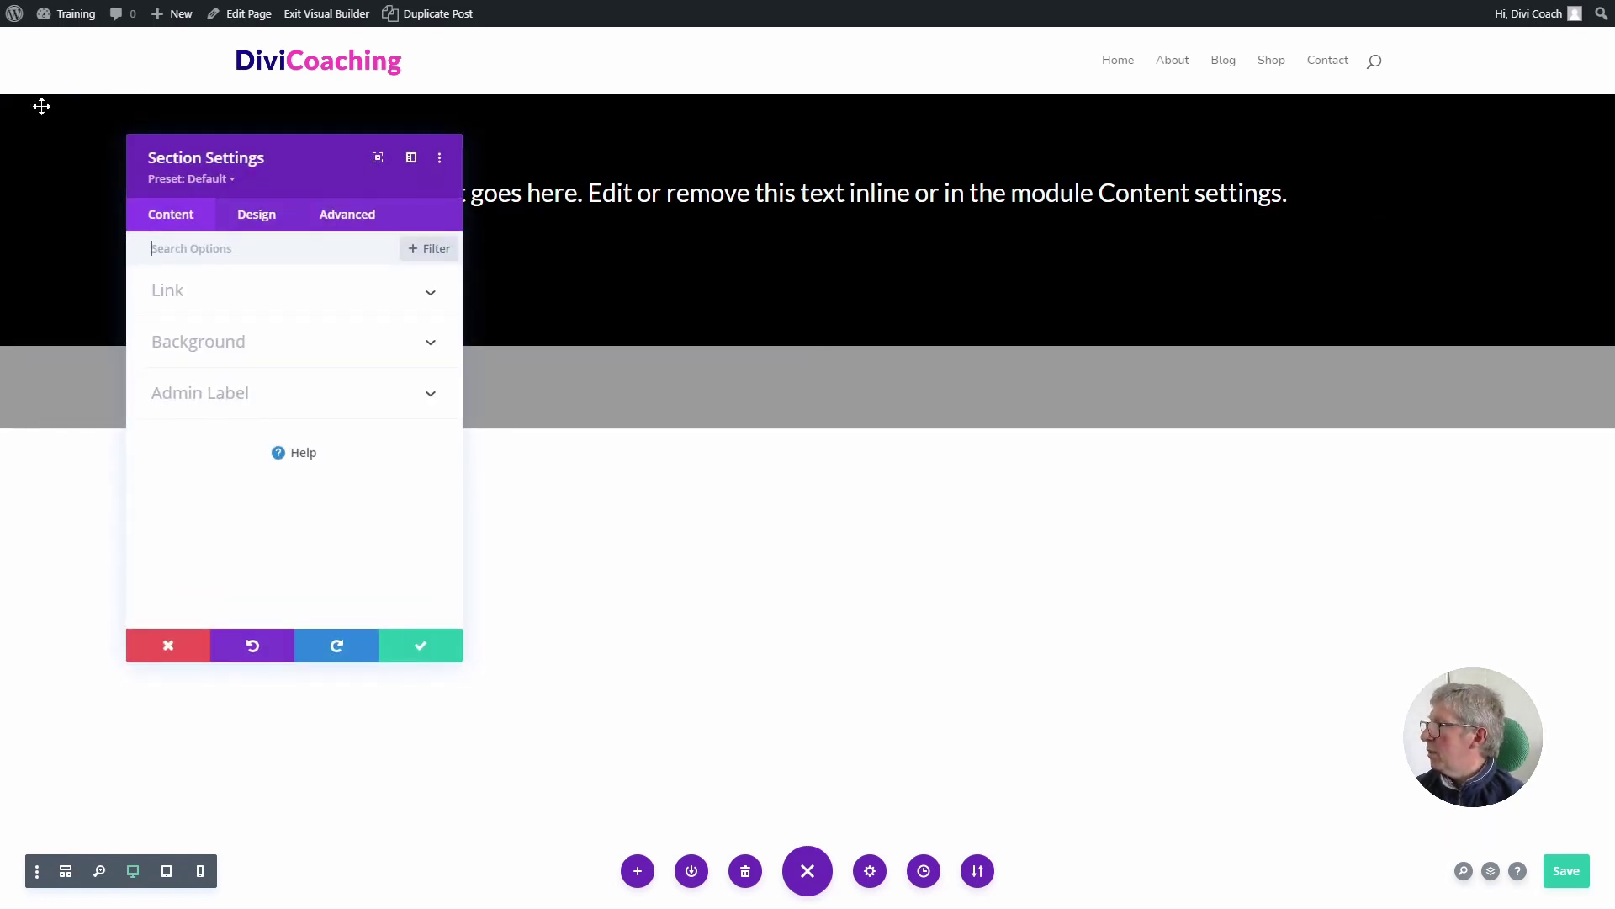
click(349, 218)
click(211, 345)
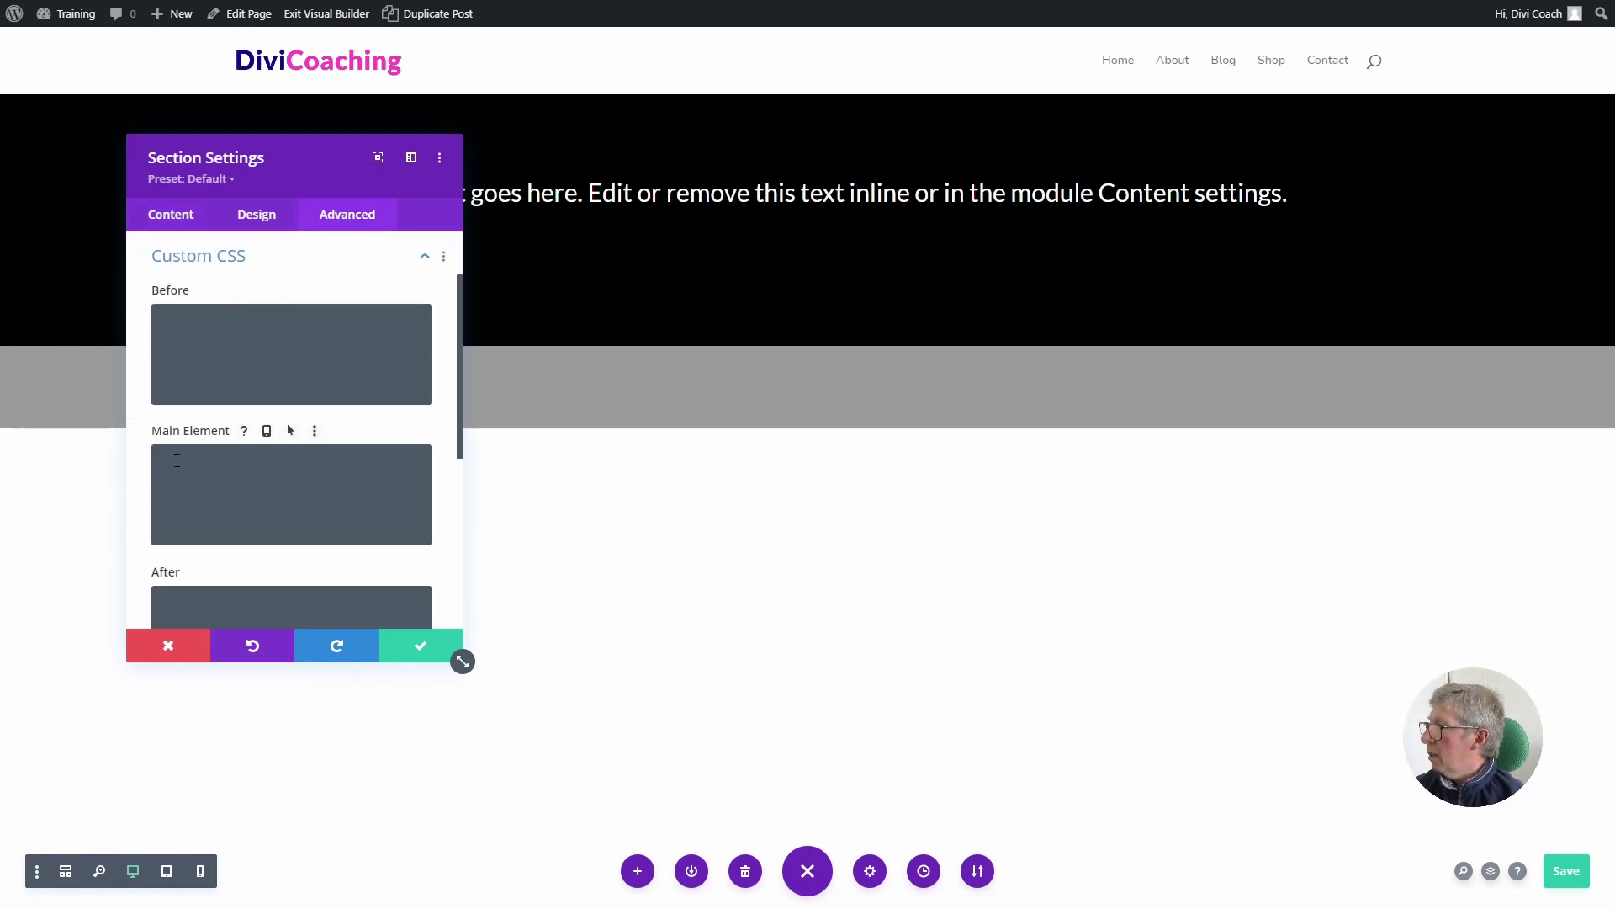
click(177, 454)
text(disp)
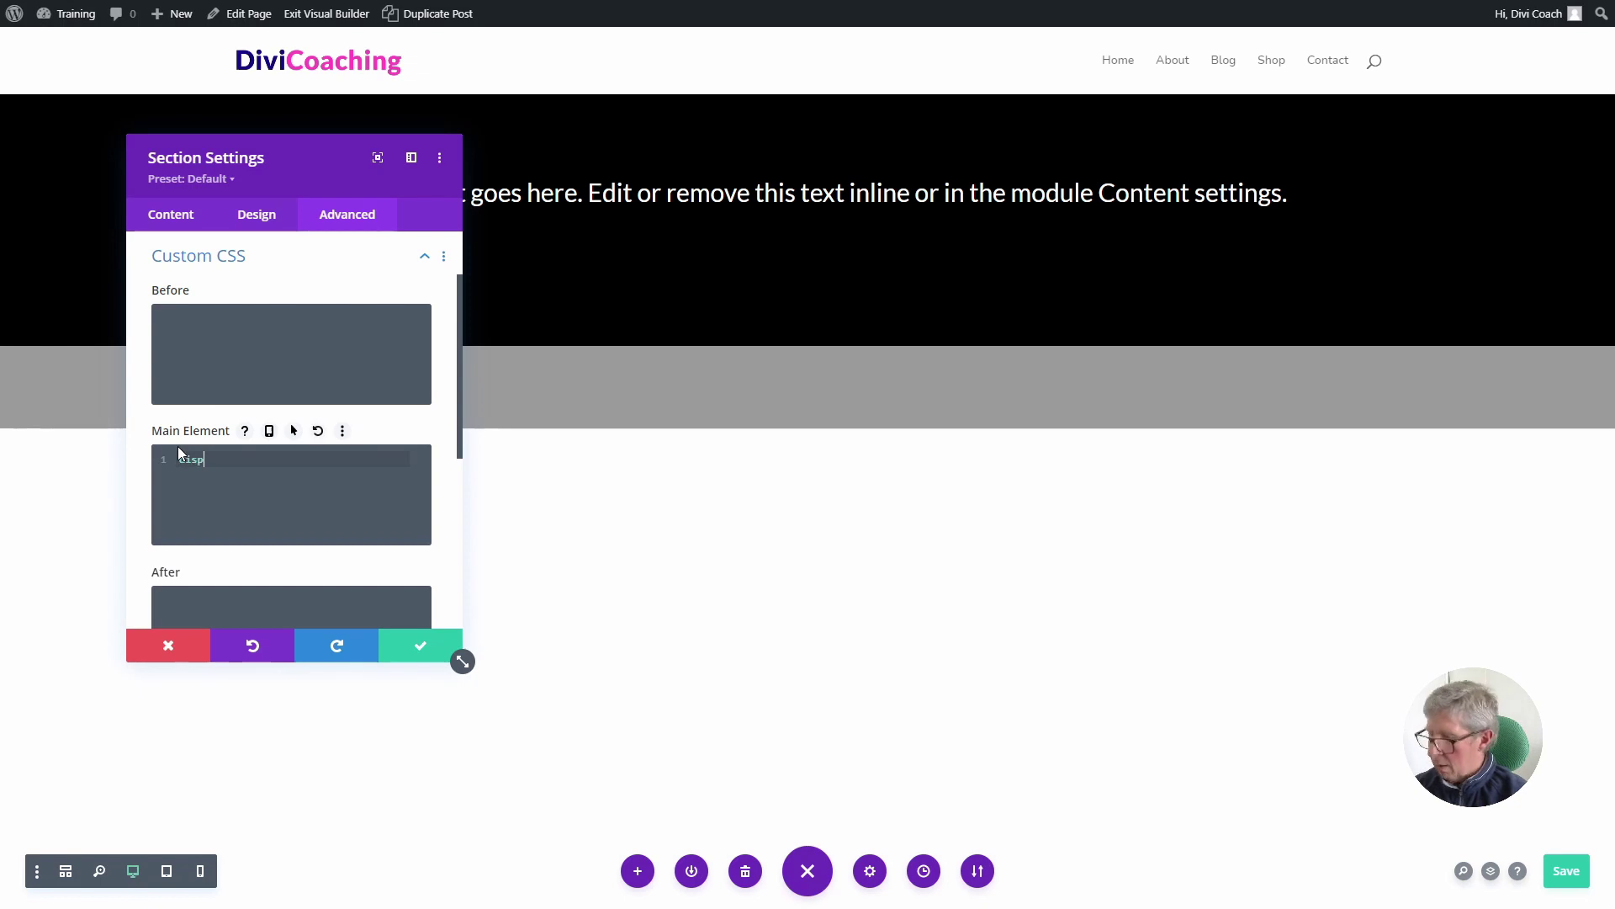
text(lay)
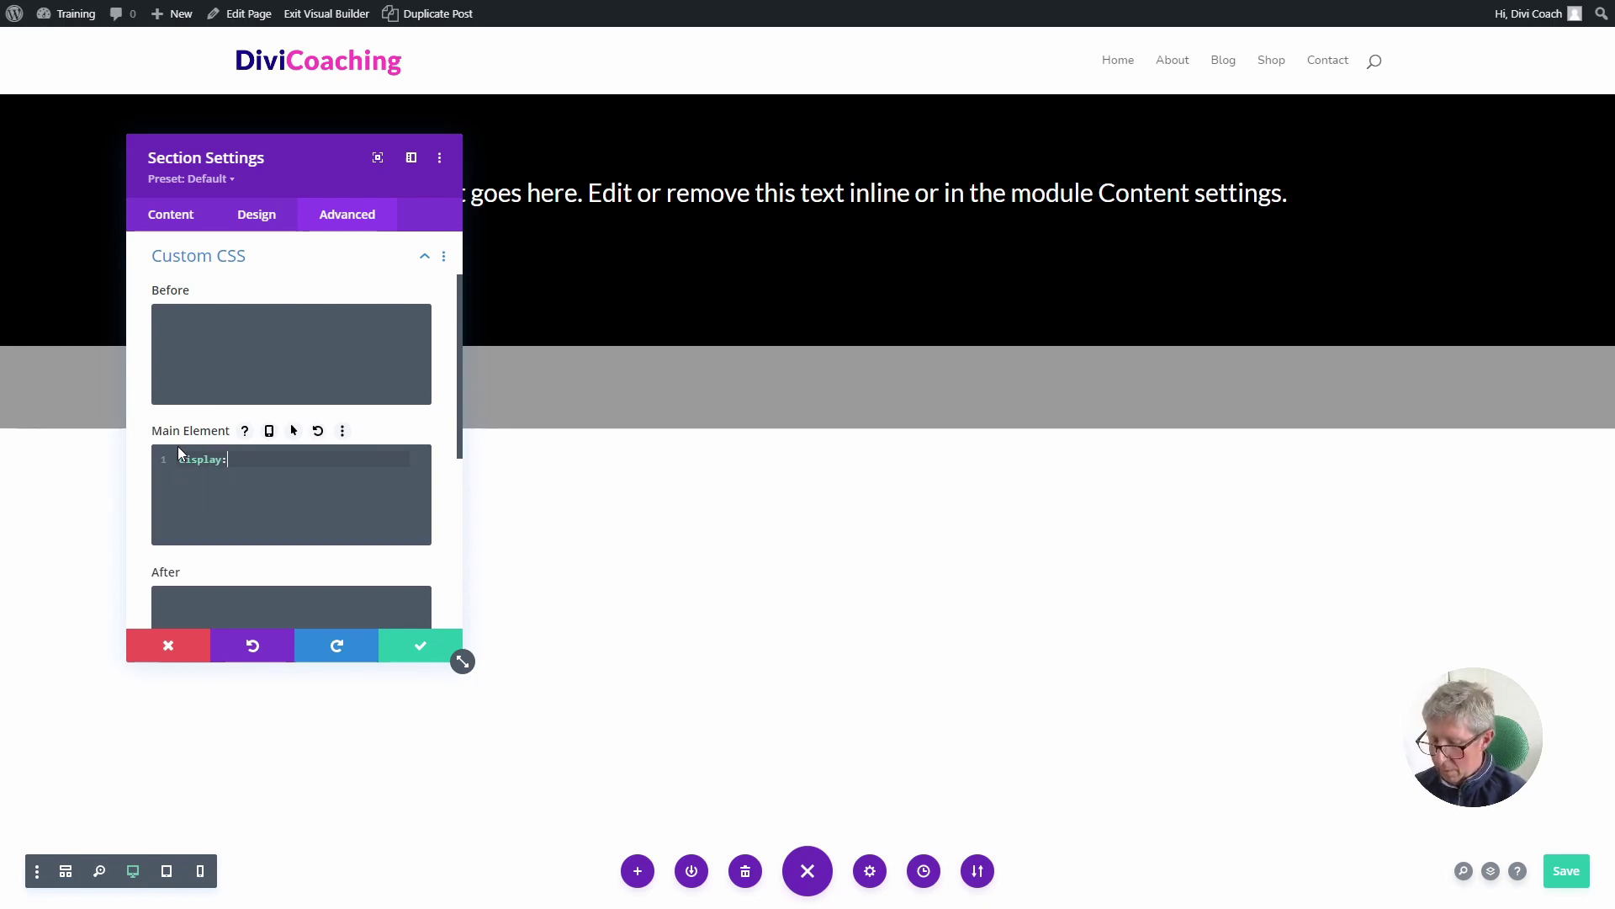
text(:flex)
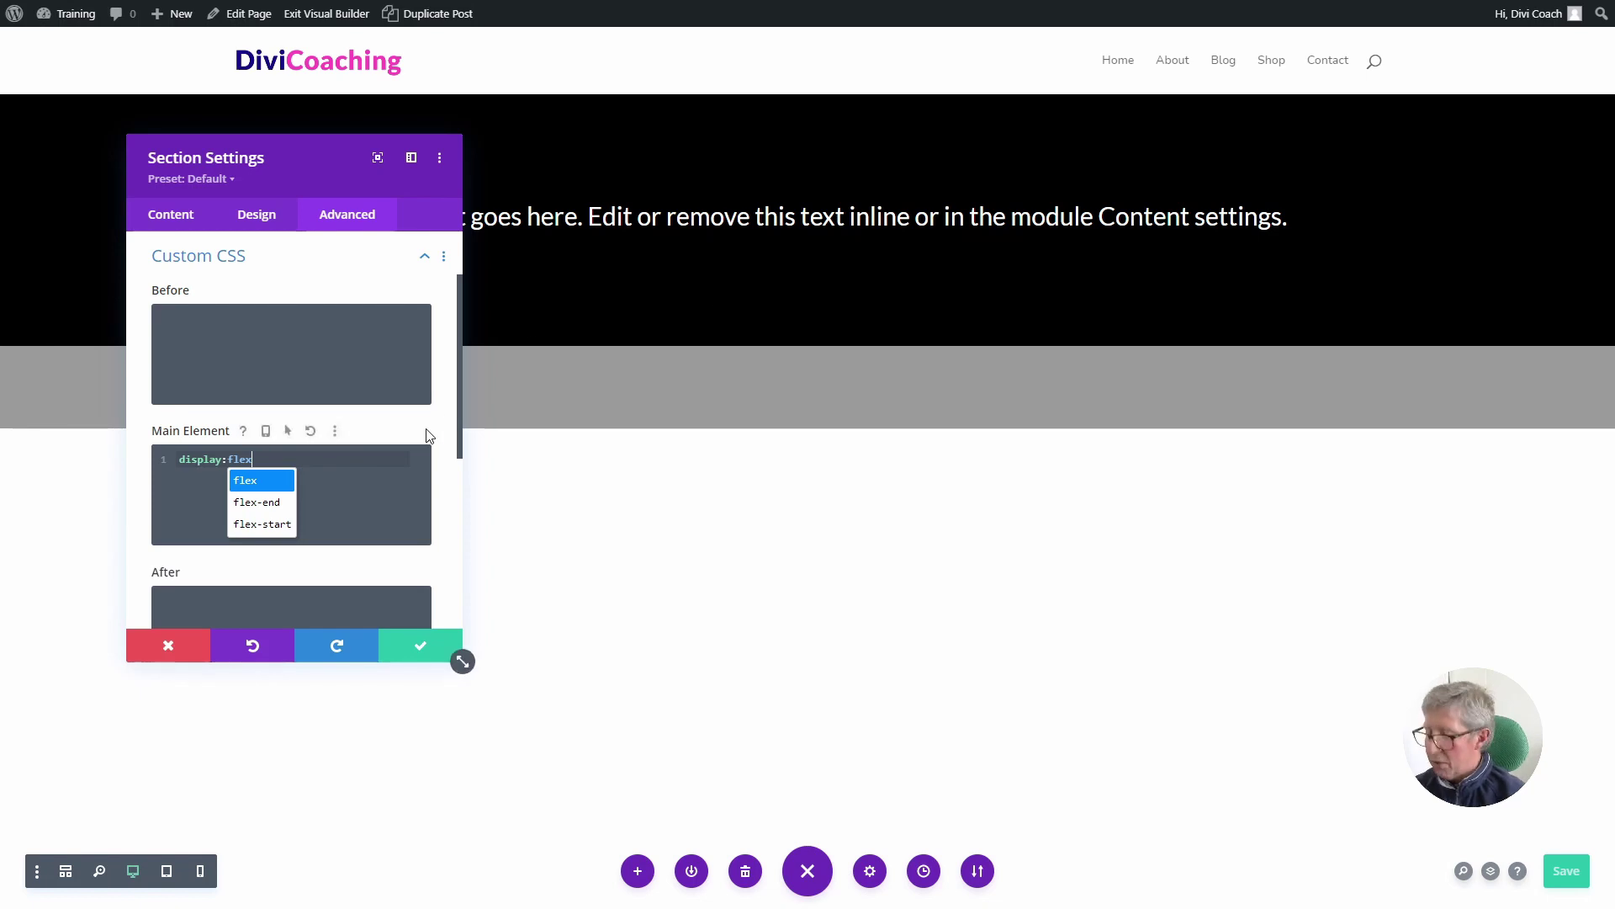
key(ctrl+s)
text(;)
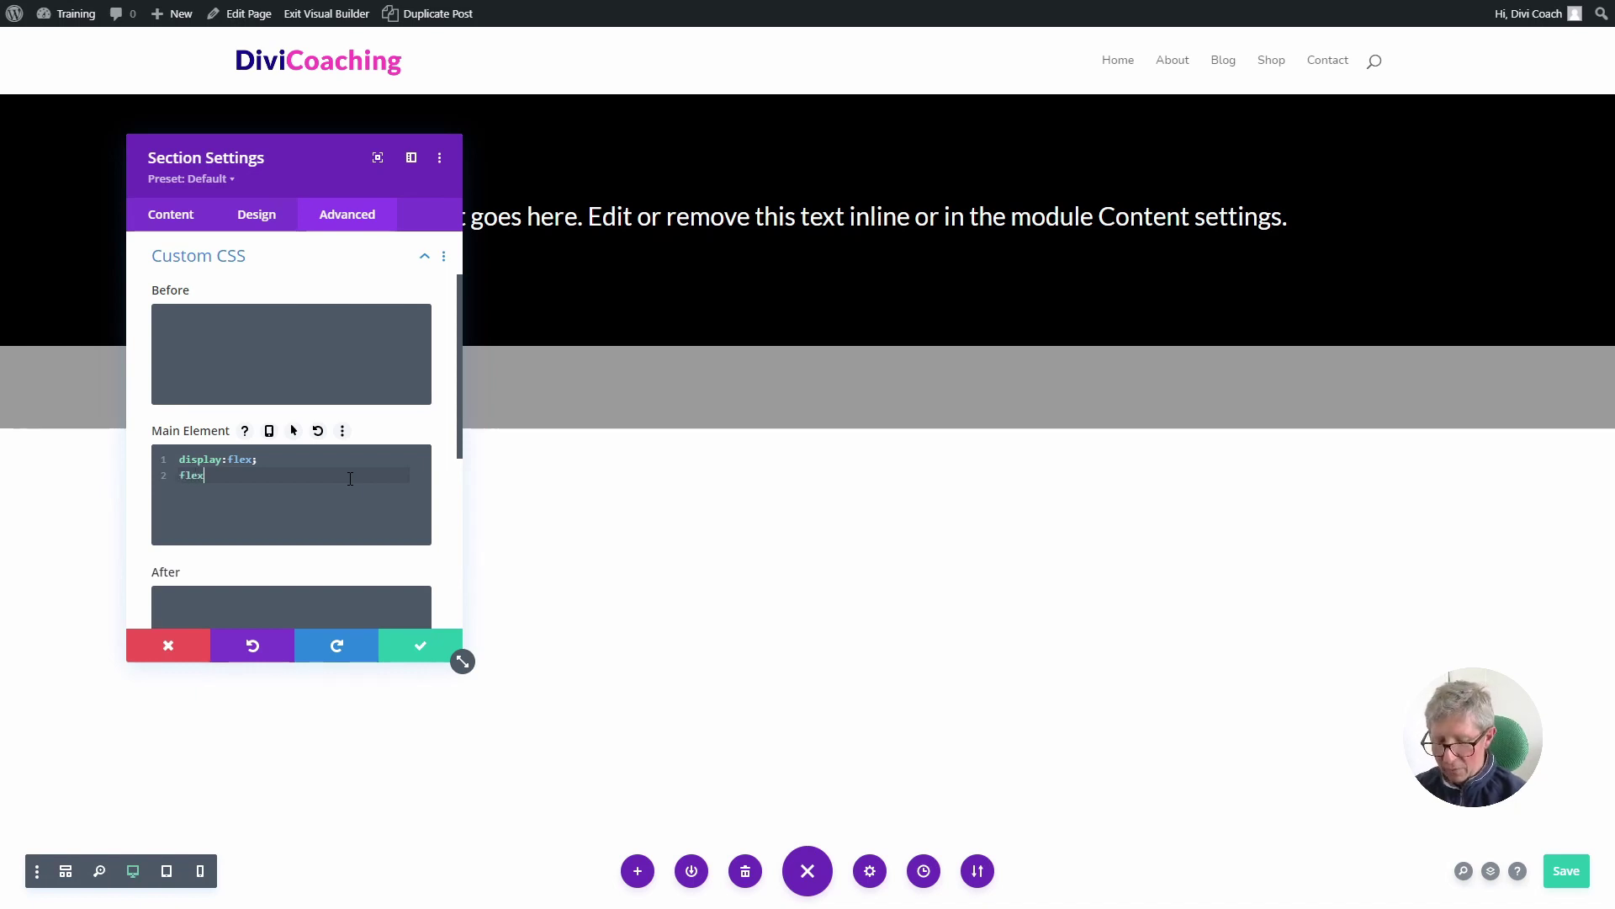
click(226, 519)
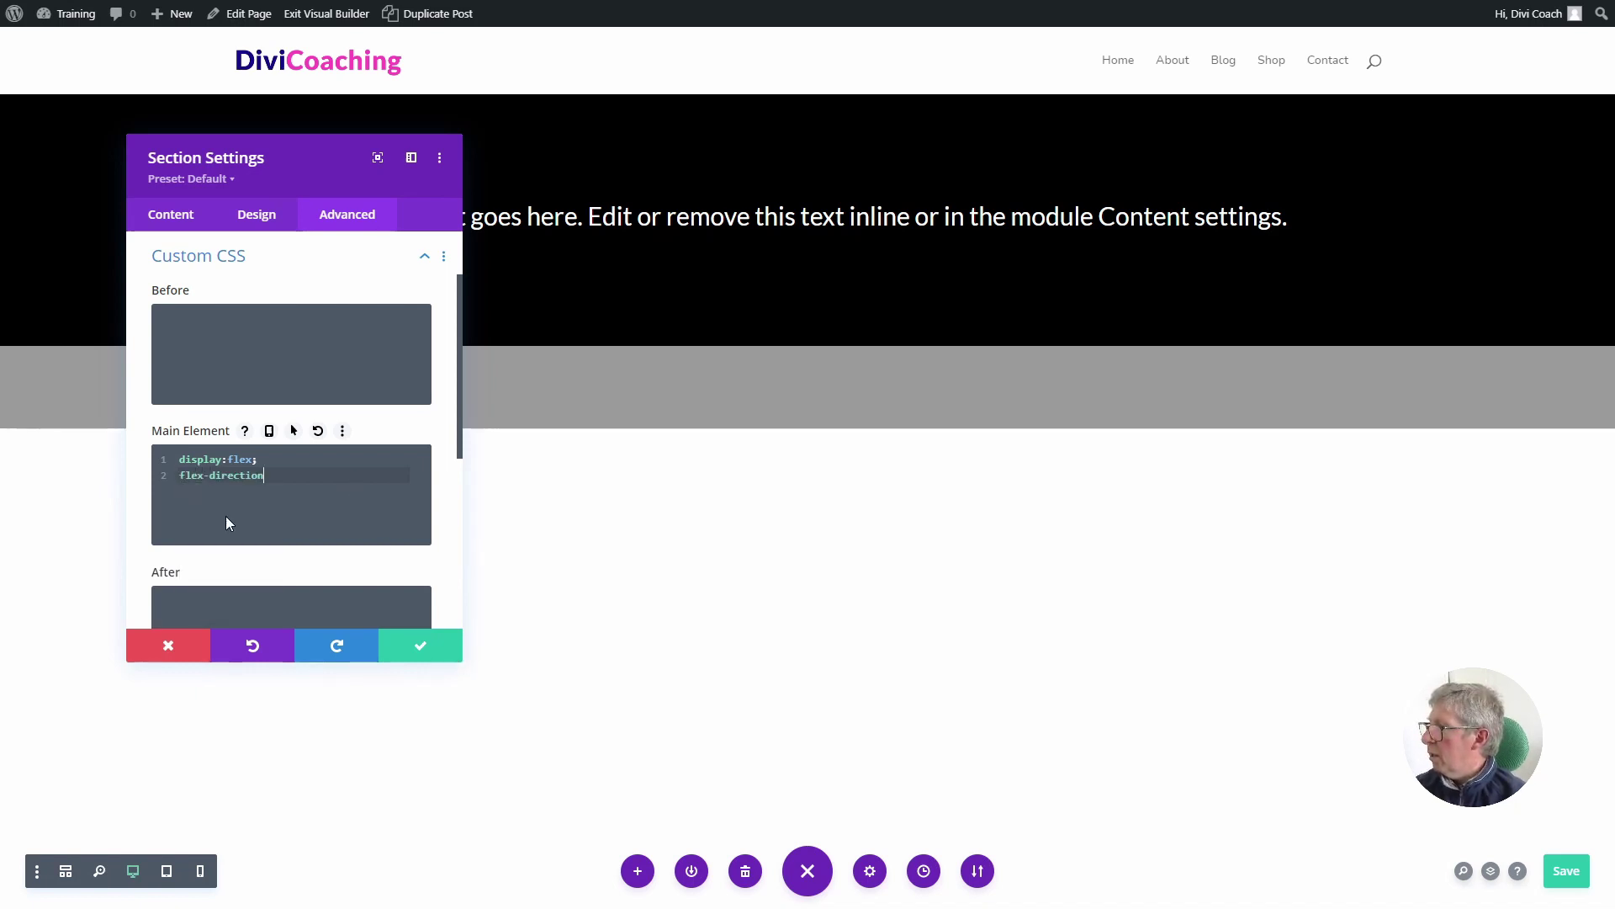
text(:co)
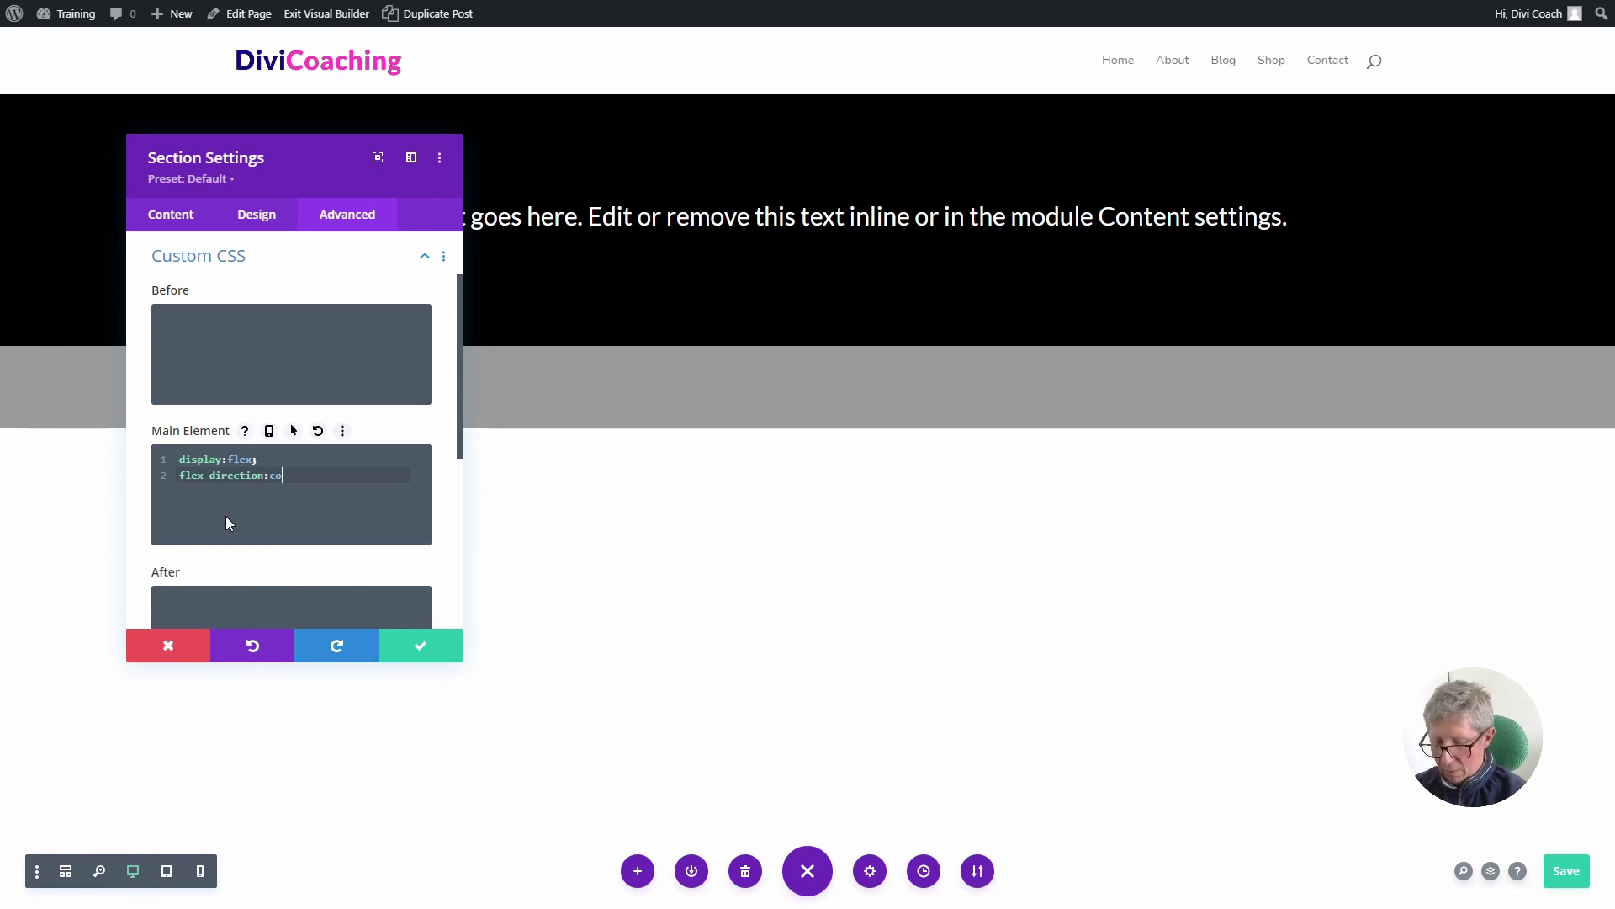
text(lumn;)
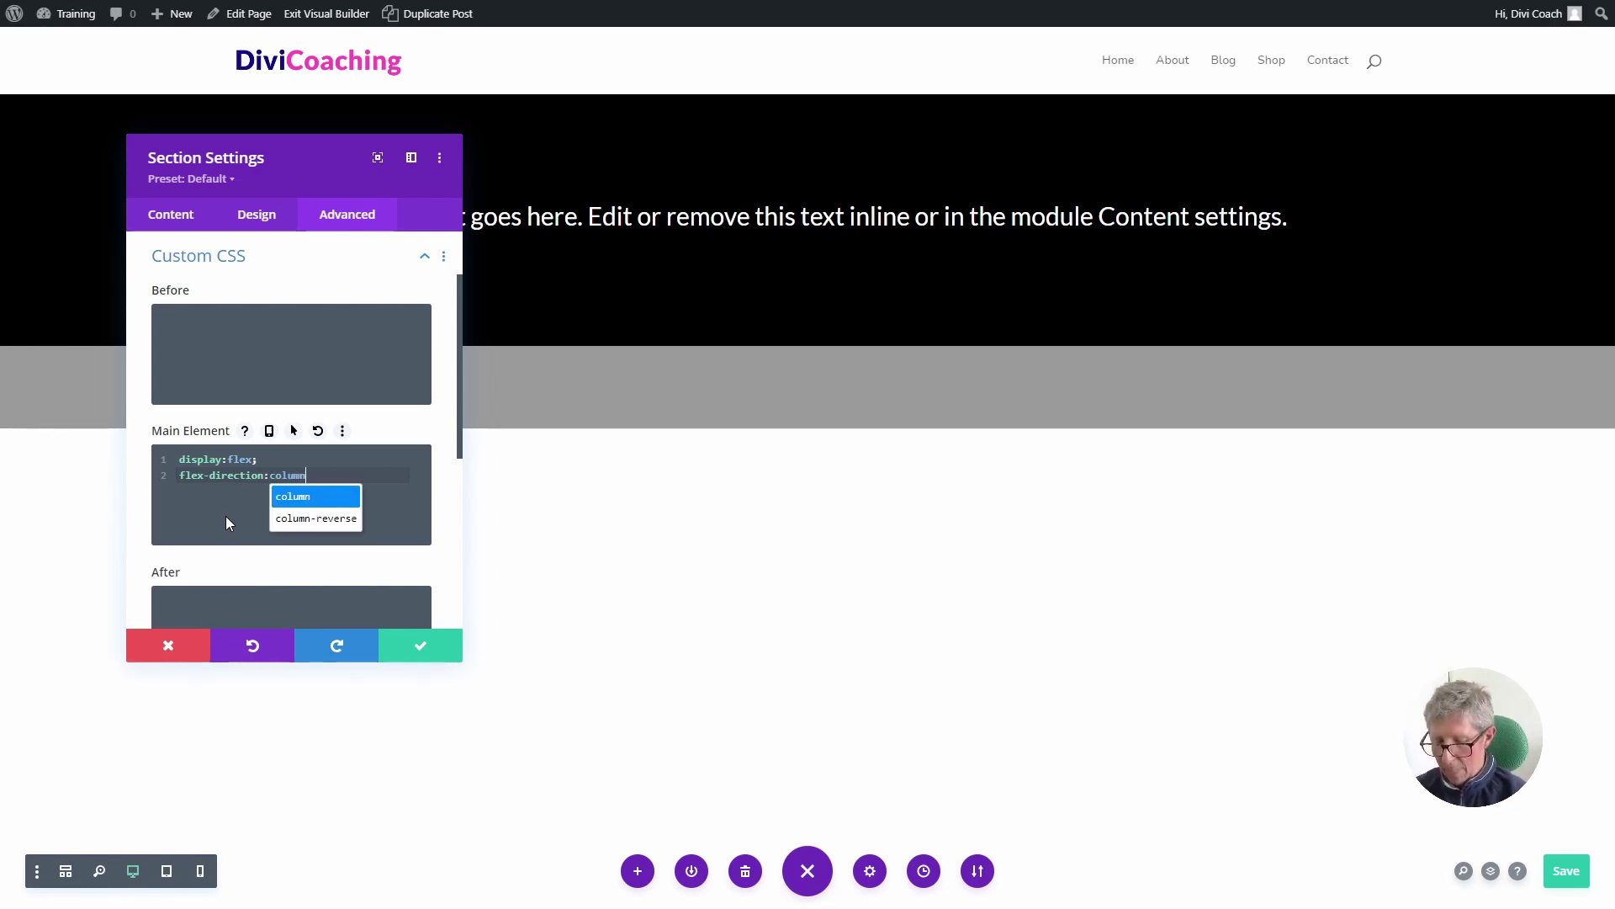
click(418, 646)
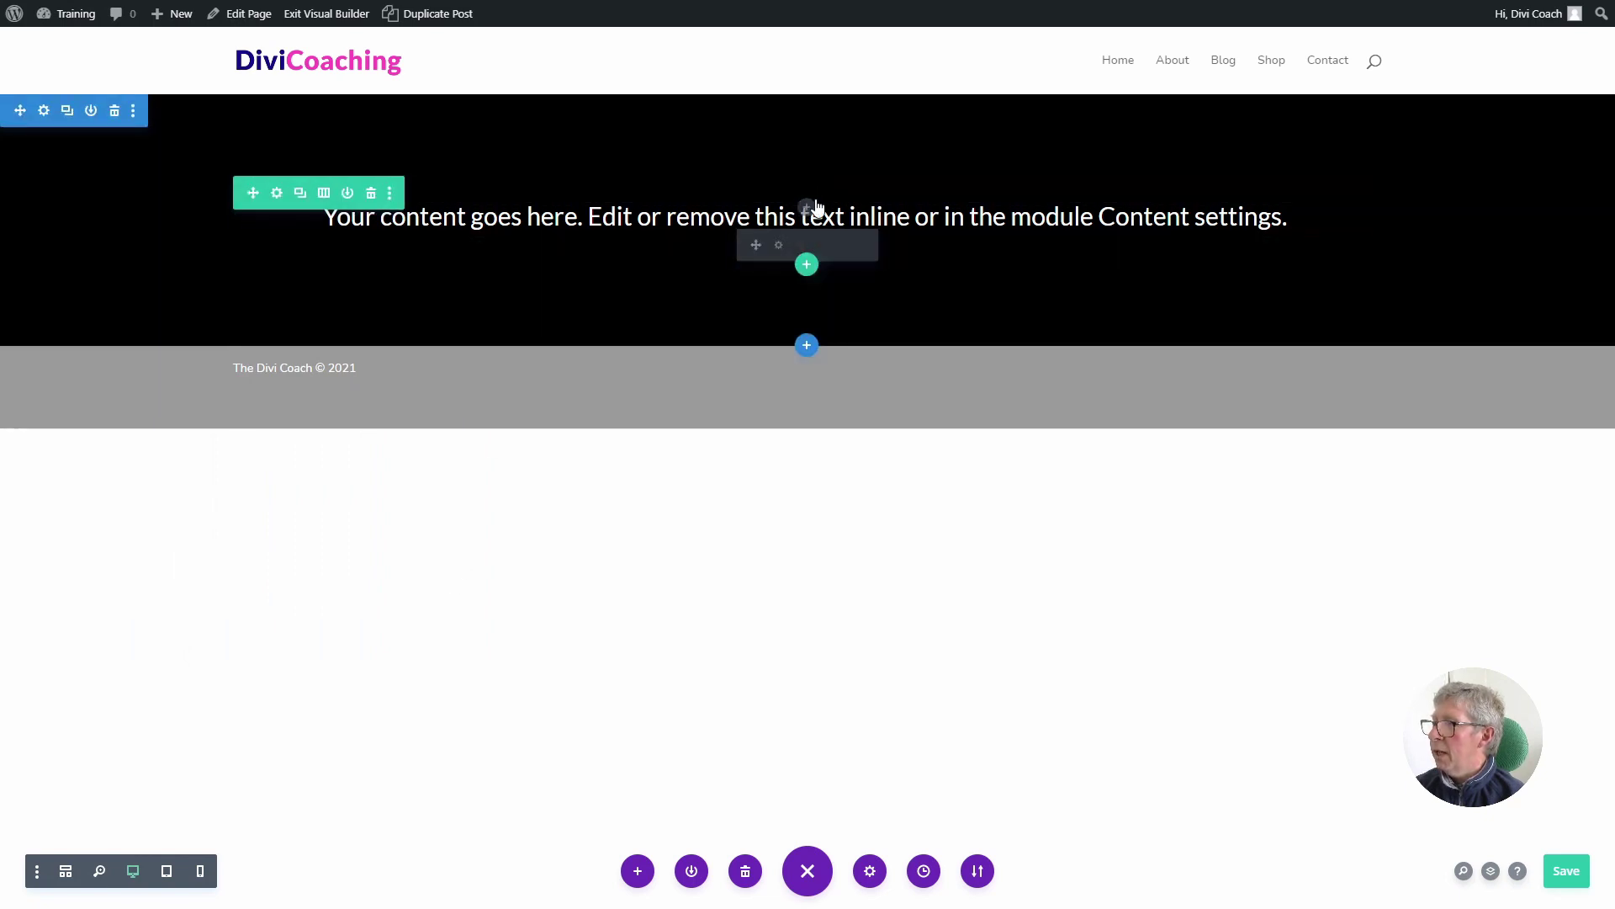
Insert a Button module beneath the white heading.
click(807, 208)
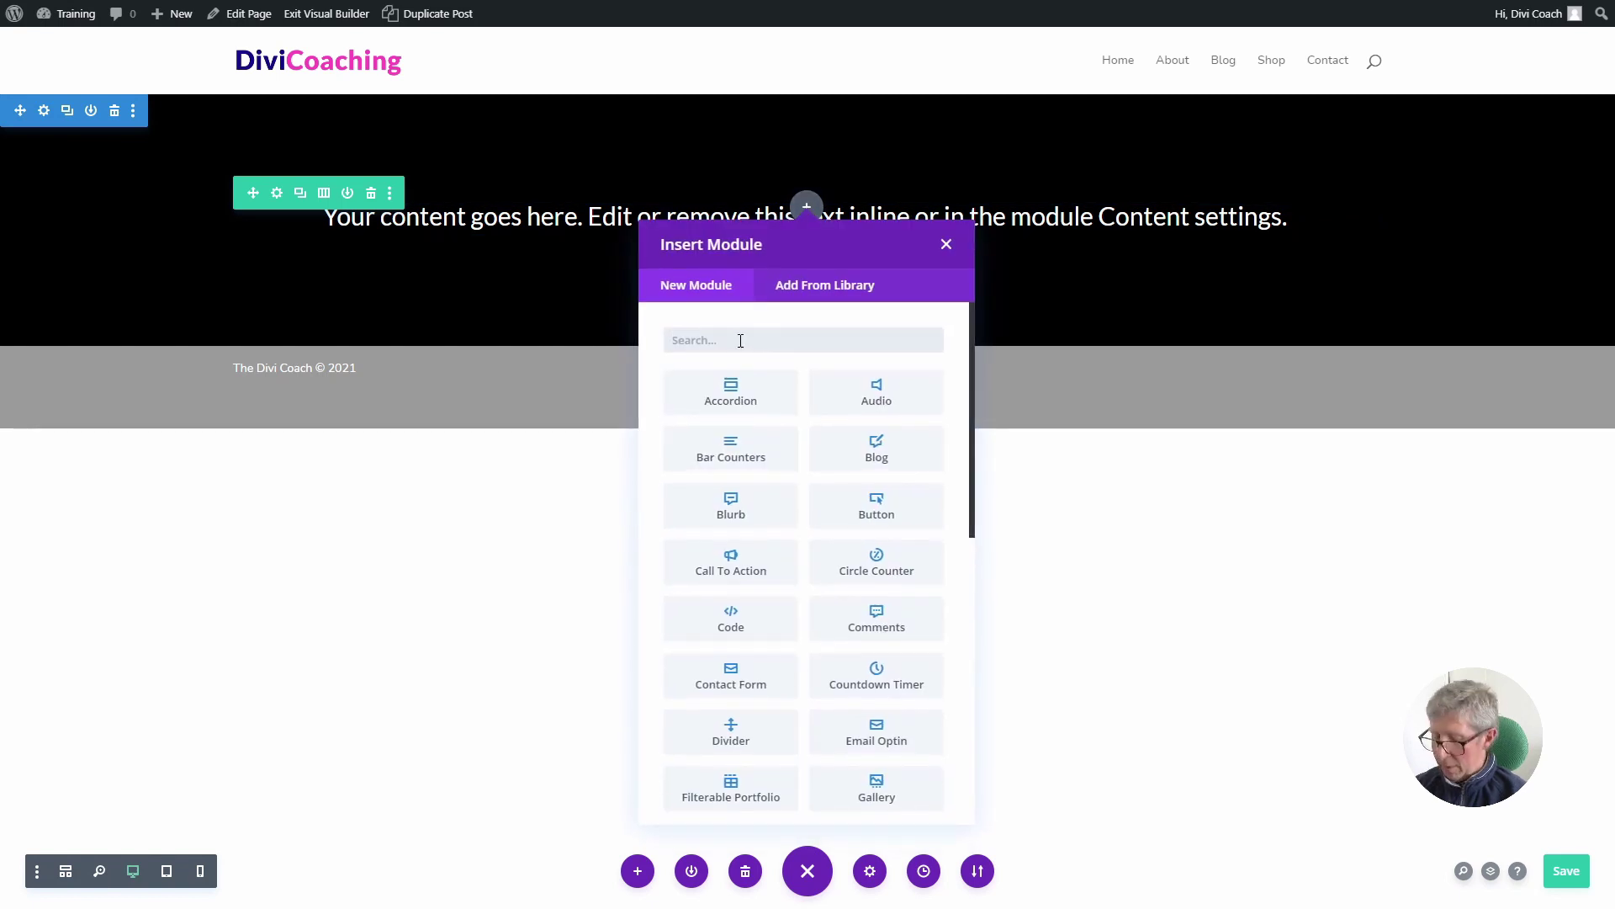
text(button)
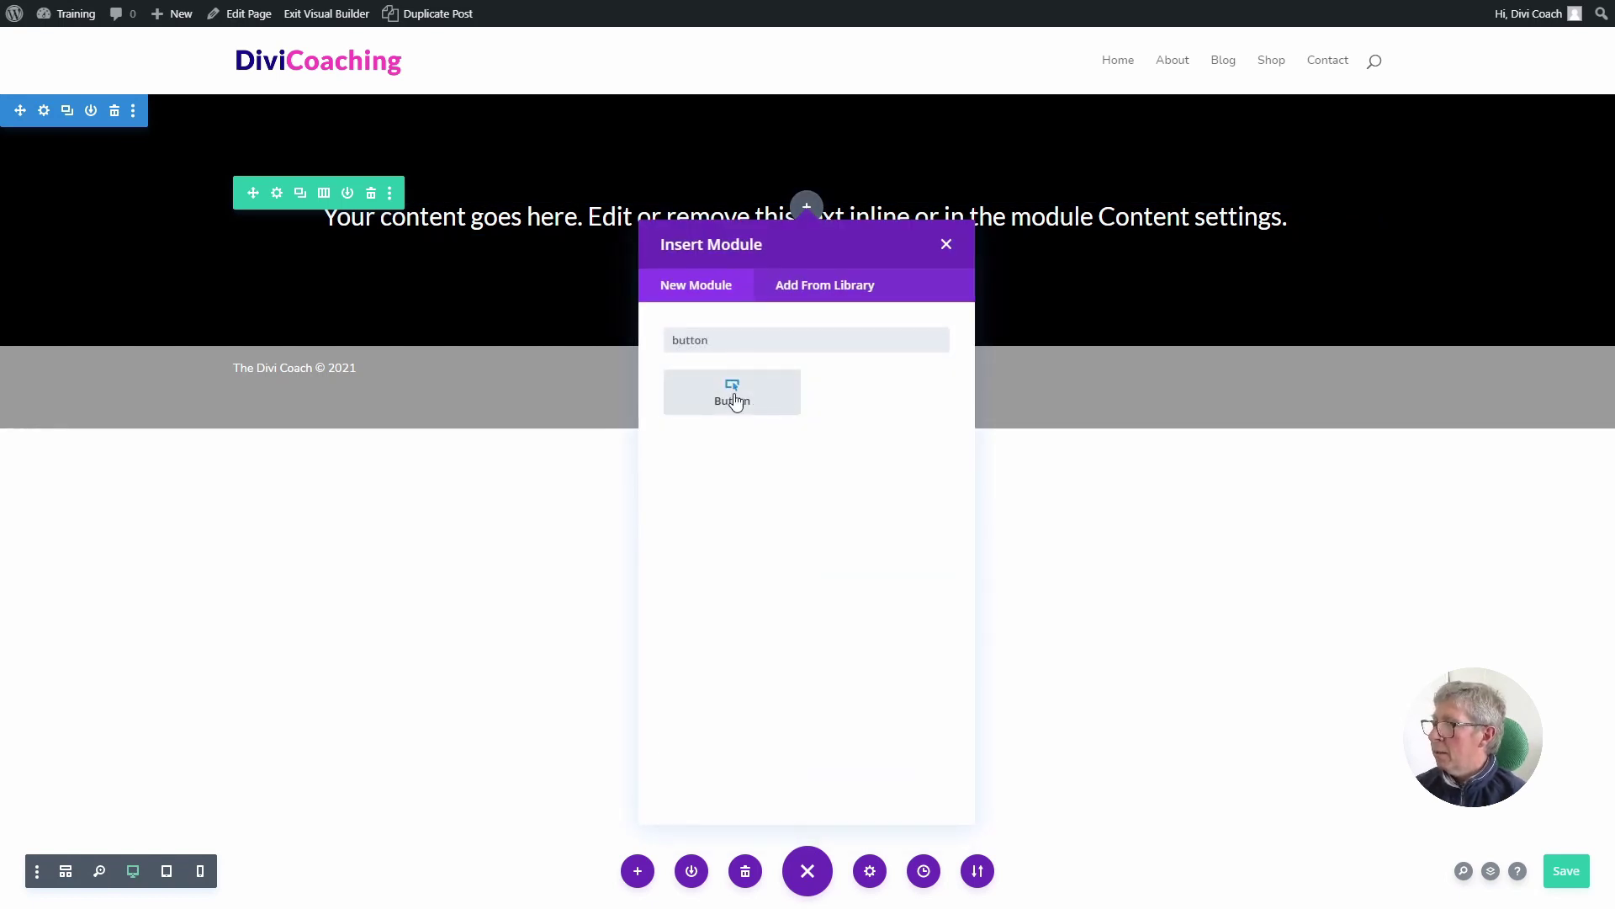
click(734, 398)
drag(306, 169, 589, 378)
Centre the button's alignment and save its settings.
click(528, 418)
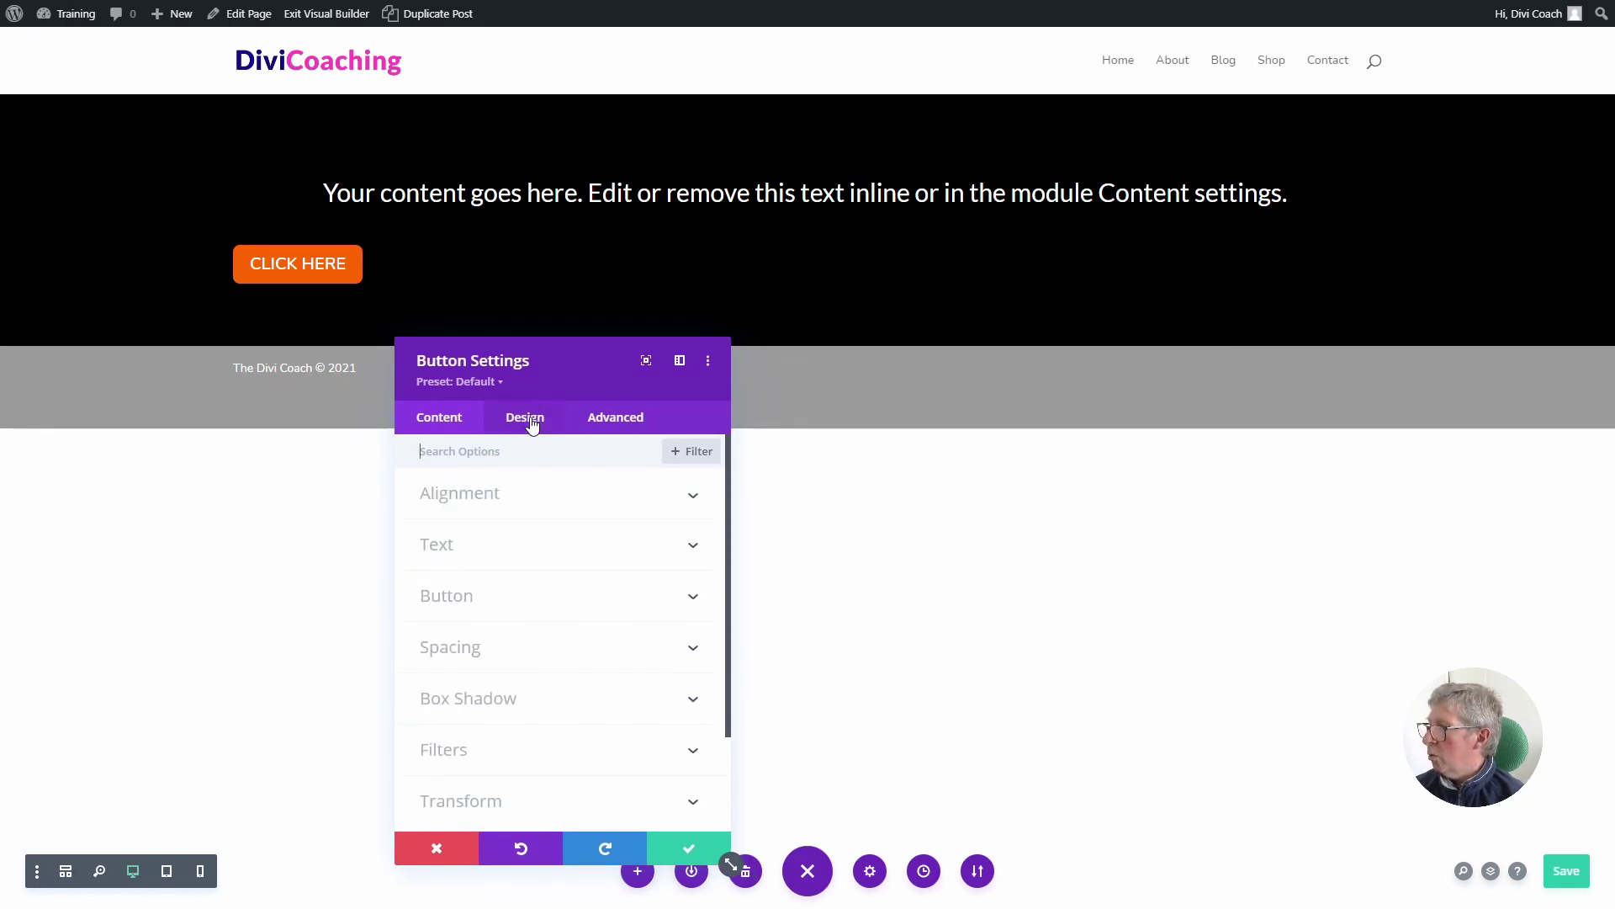
click(456, 497)
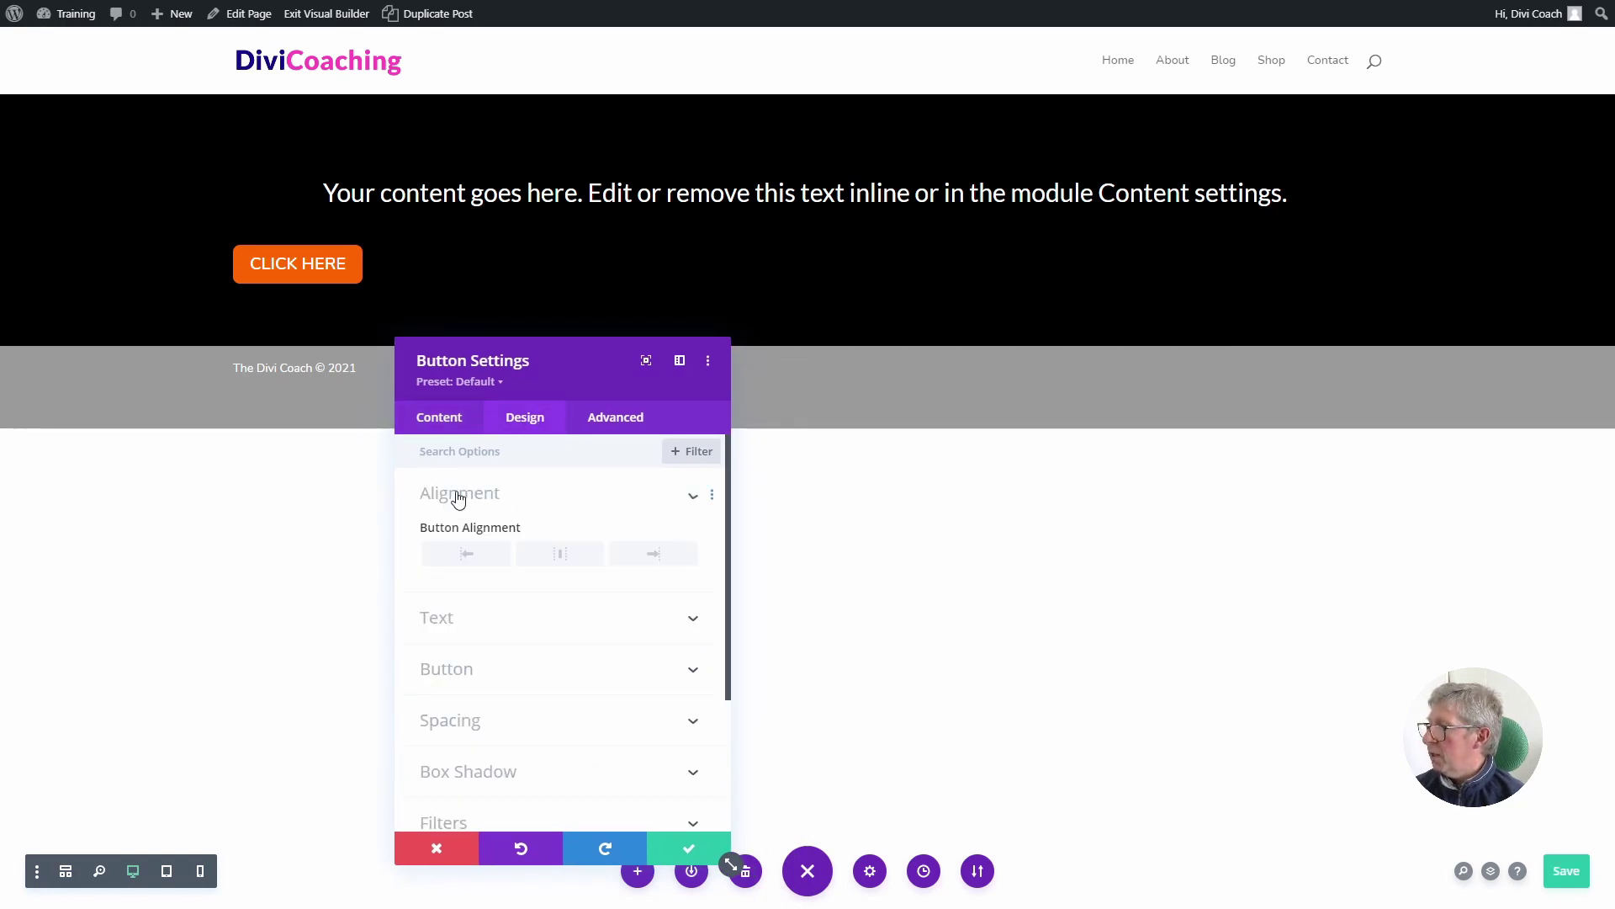
click(563, 557)
click(687, 848)
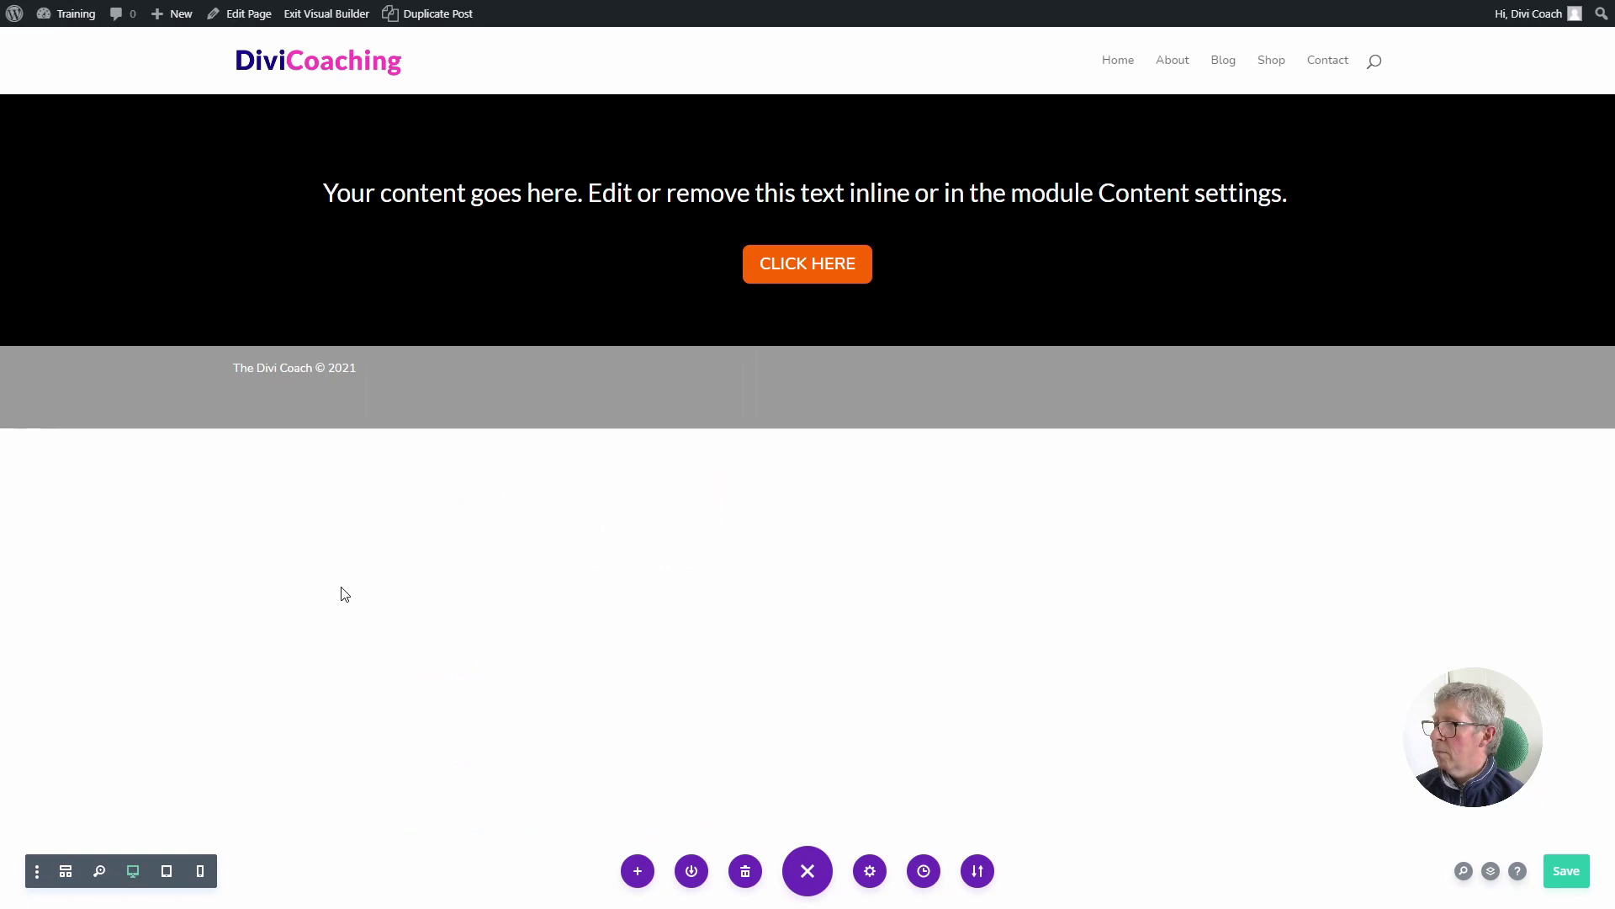